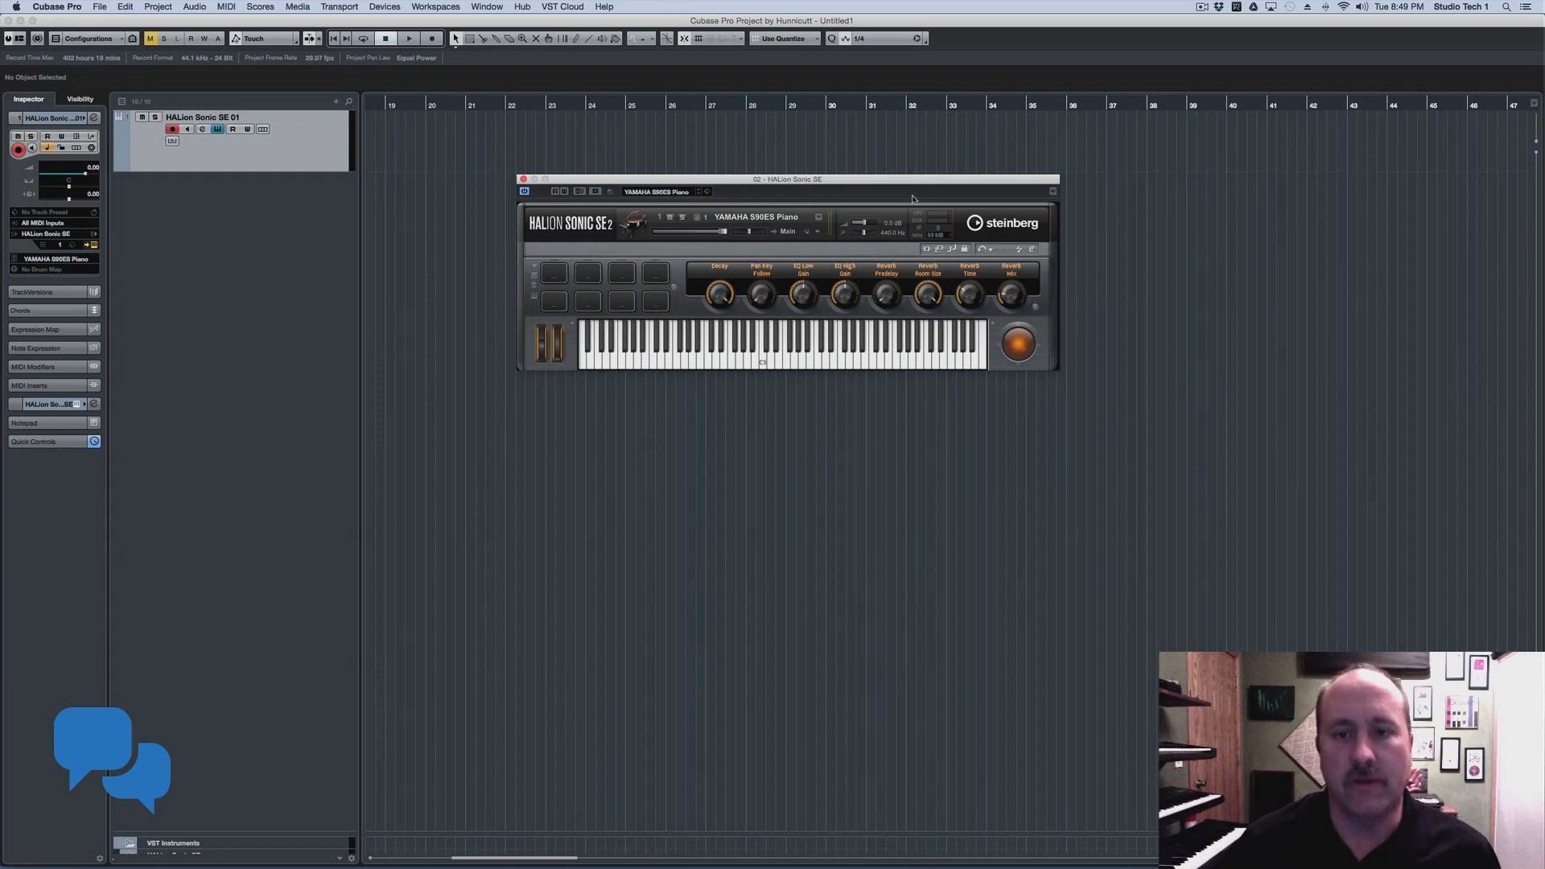
Reposition the HALion Sonic SE window and toggle between its compact player view and the full editor view
{"action": "left_click_drag", "start_coordinate": [950, 185], "coordinate": [956, 189]}
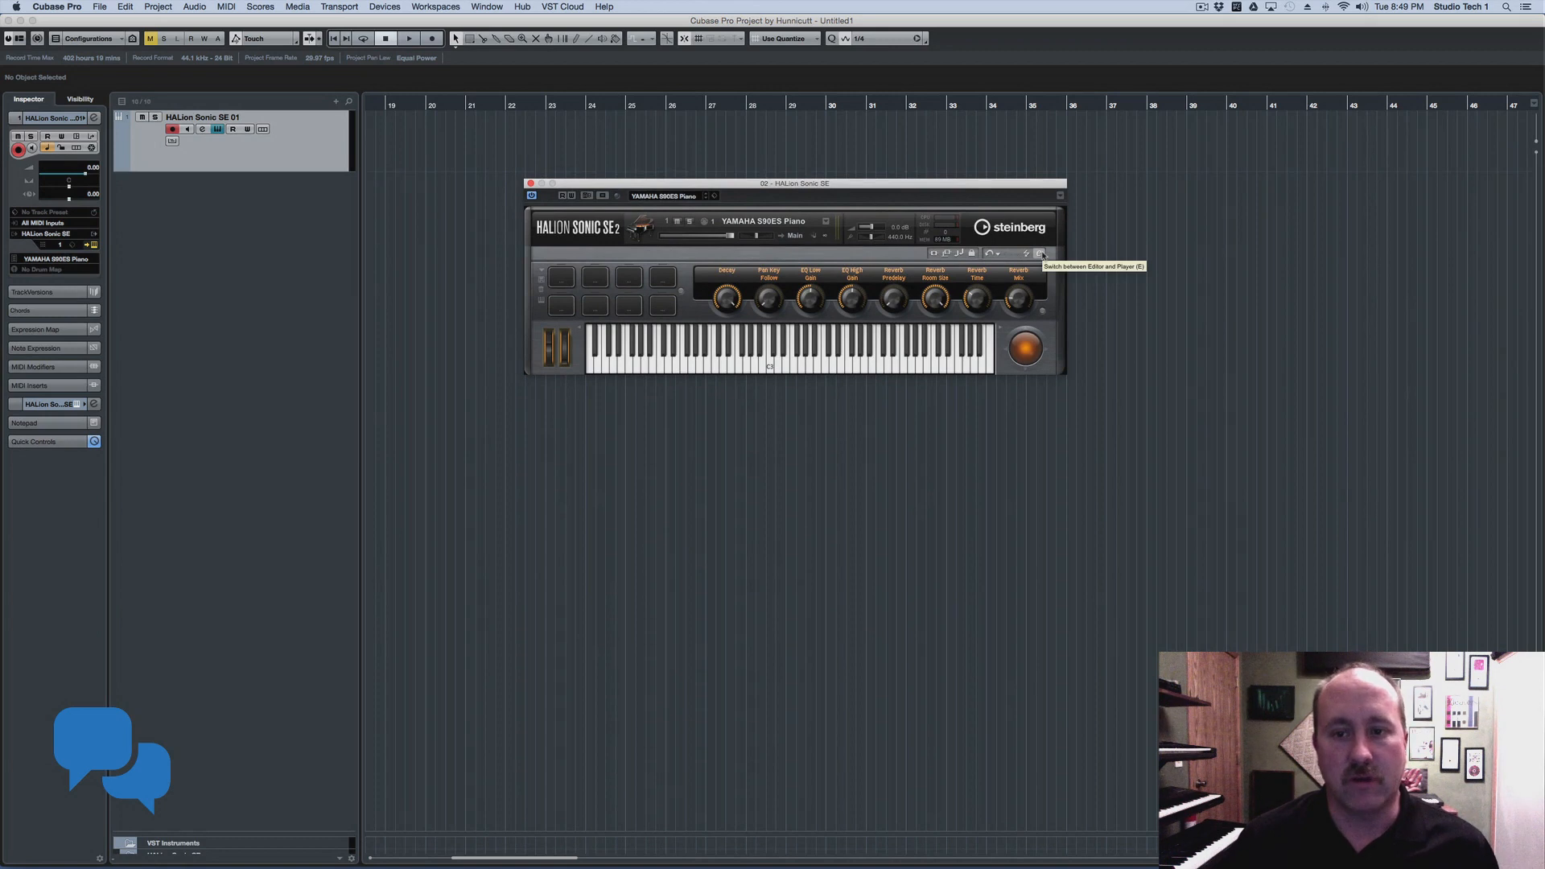
{"action": "left_click", "coordinate": [1040, 253]}
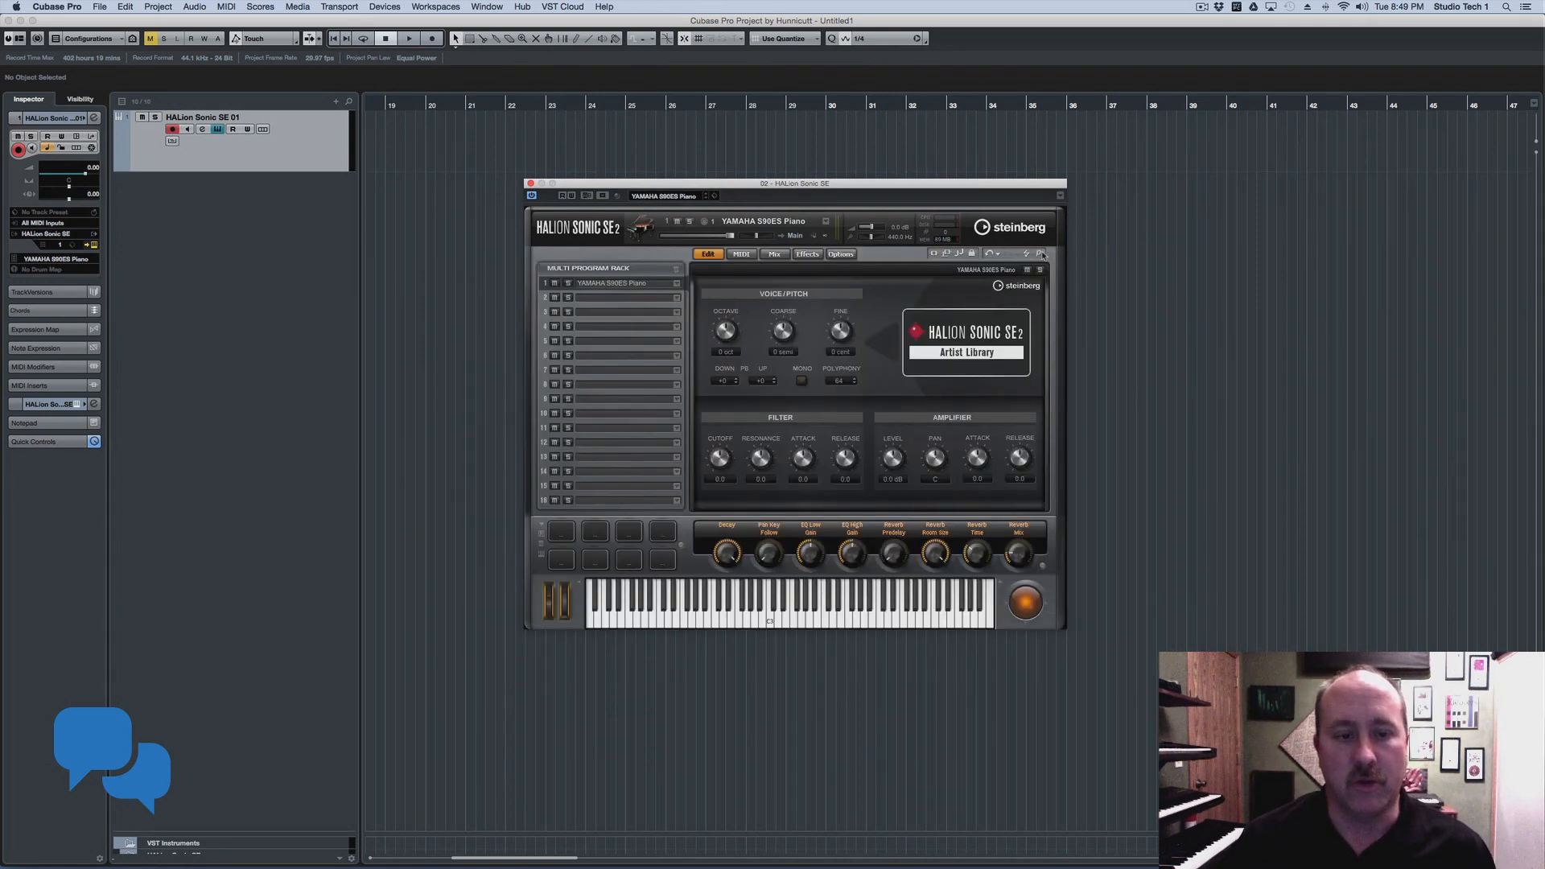
{"action": "left_click", "coordinate": [1040, 253]}
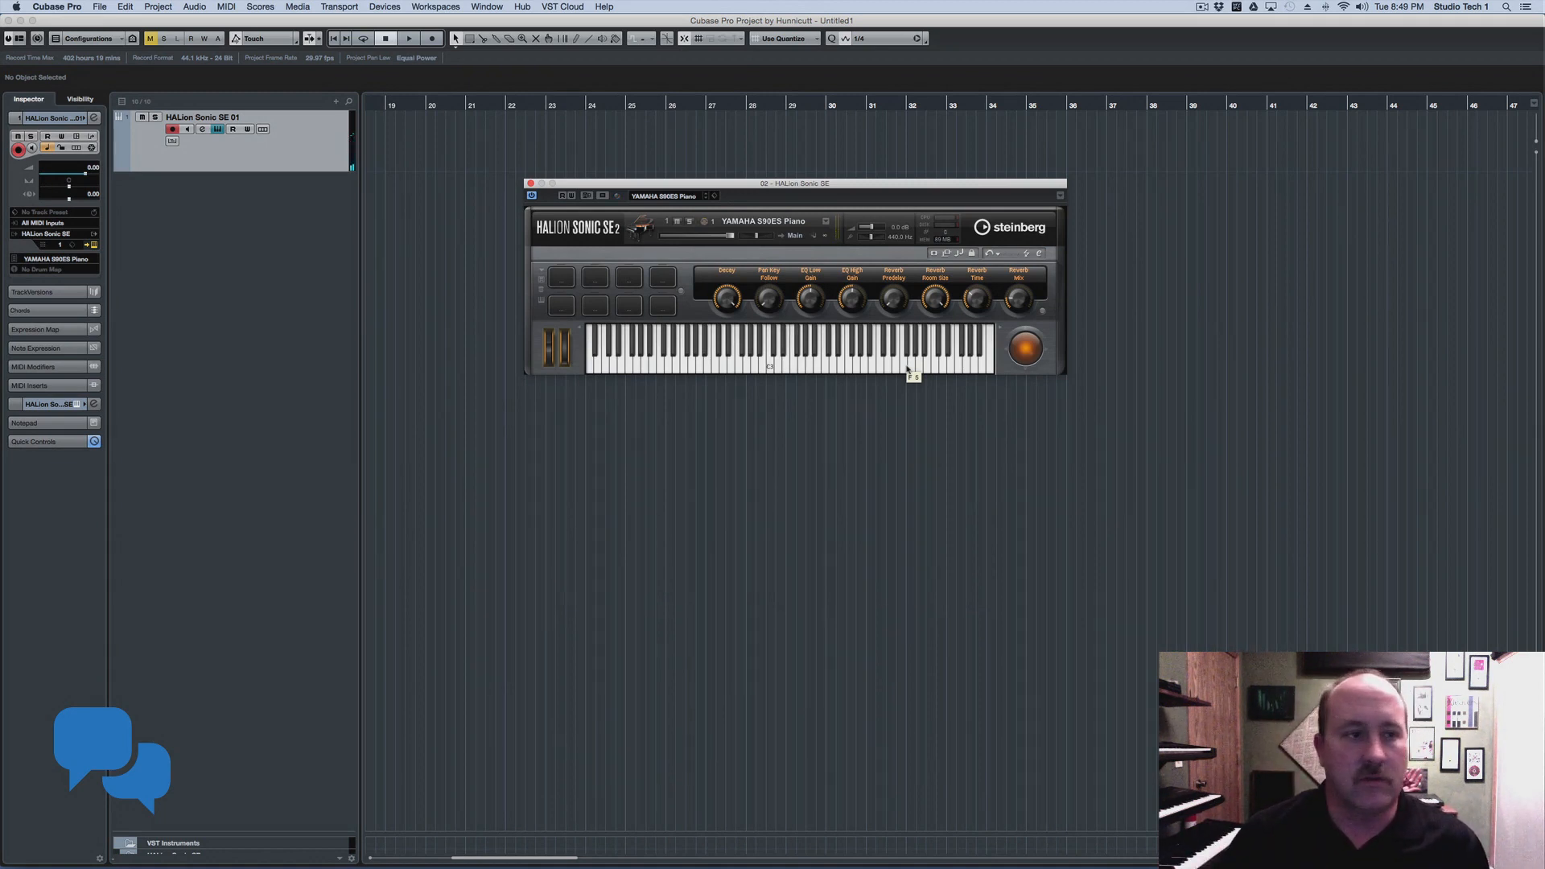
{"action": "left_click", "coordinate": [1038, 253]}
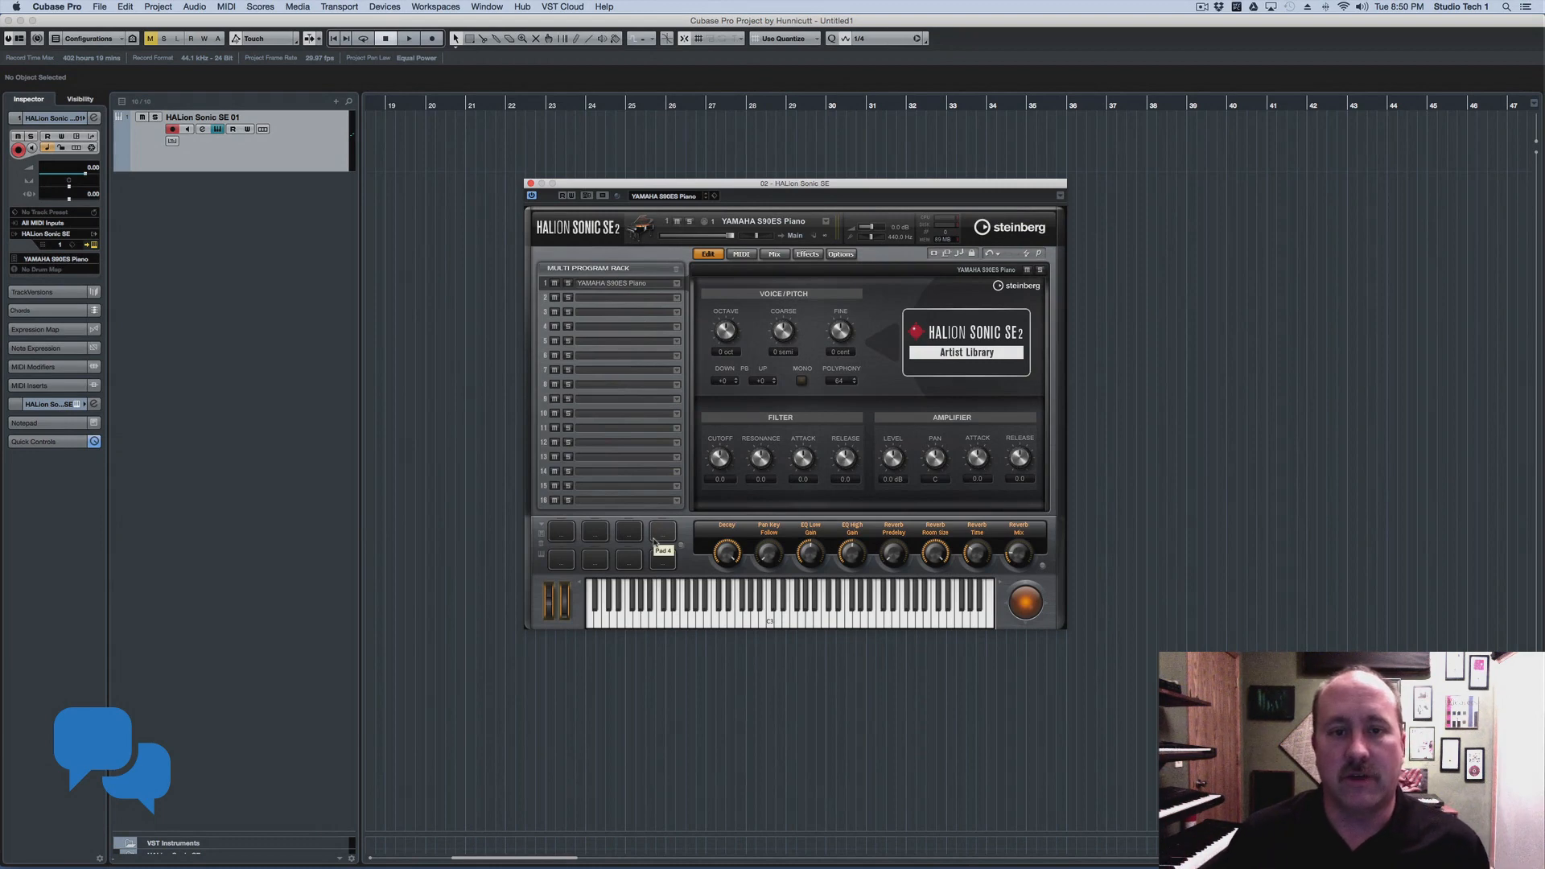
Close the instrument window and remove the HALion Sonic SE 01 track from the project
{"action": "left_click", "coordinate": [530, 183]}
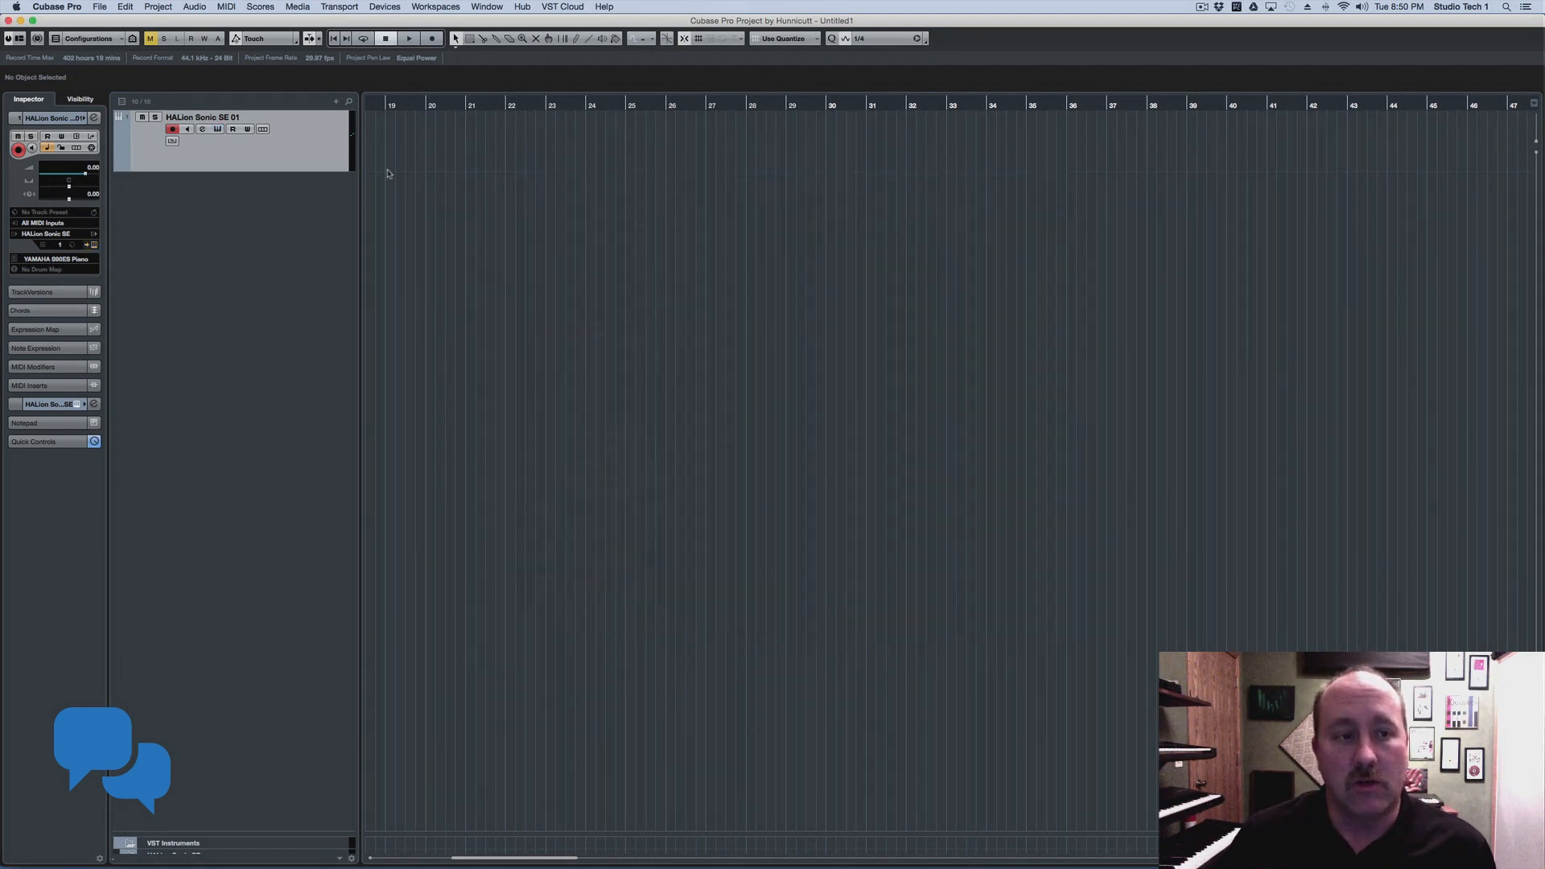
{"action": "right_click", "coordinate": [268, 148]}
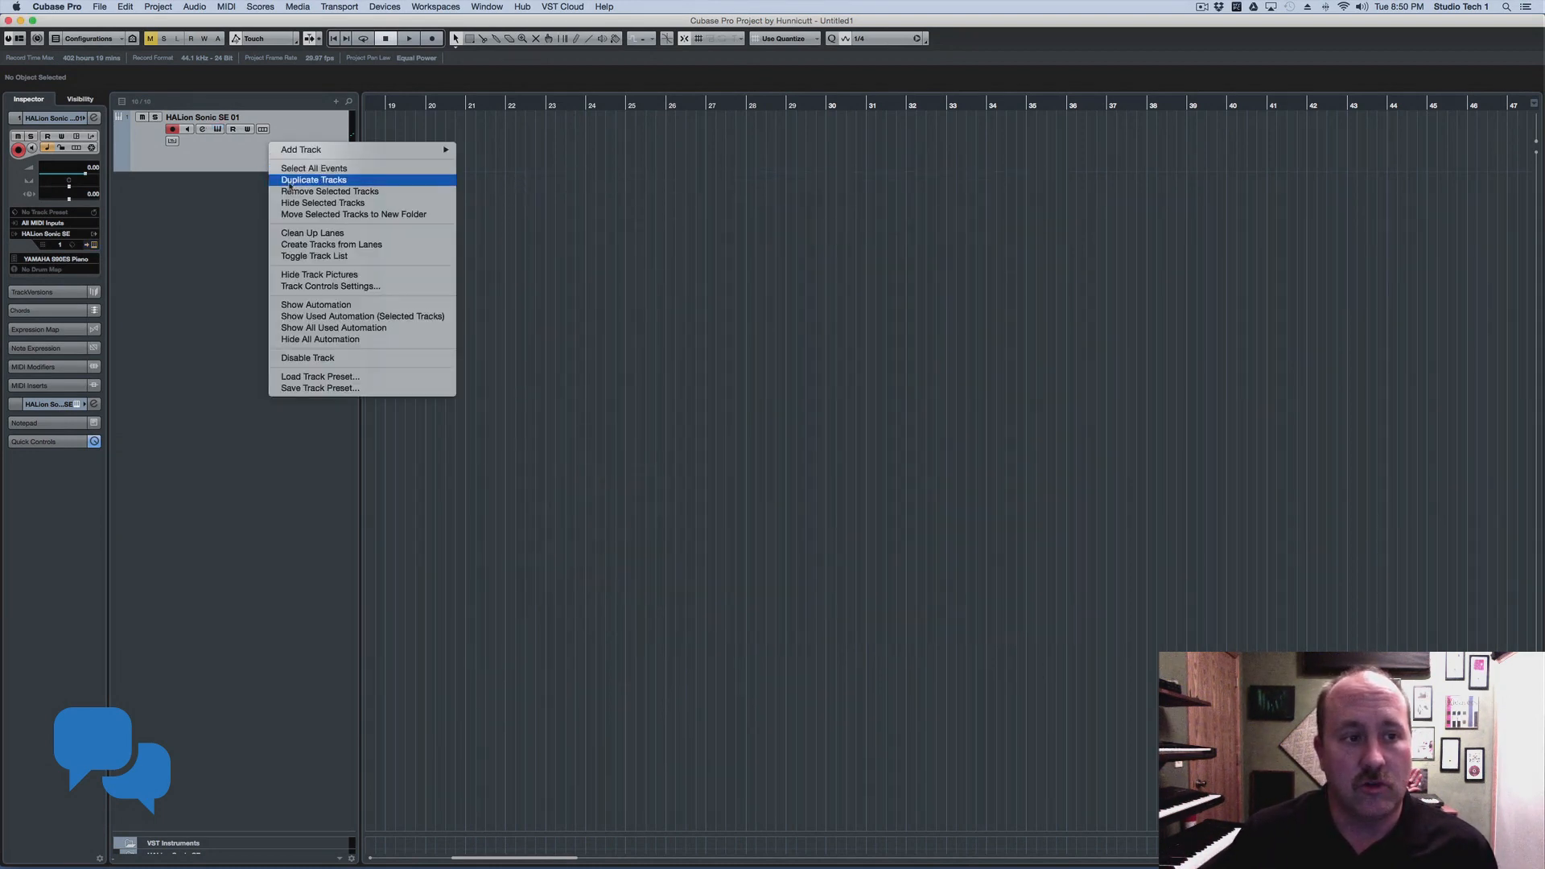
{"action": "key", "text": "Escape"}
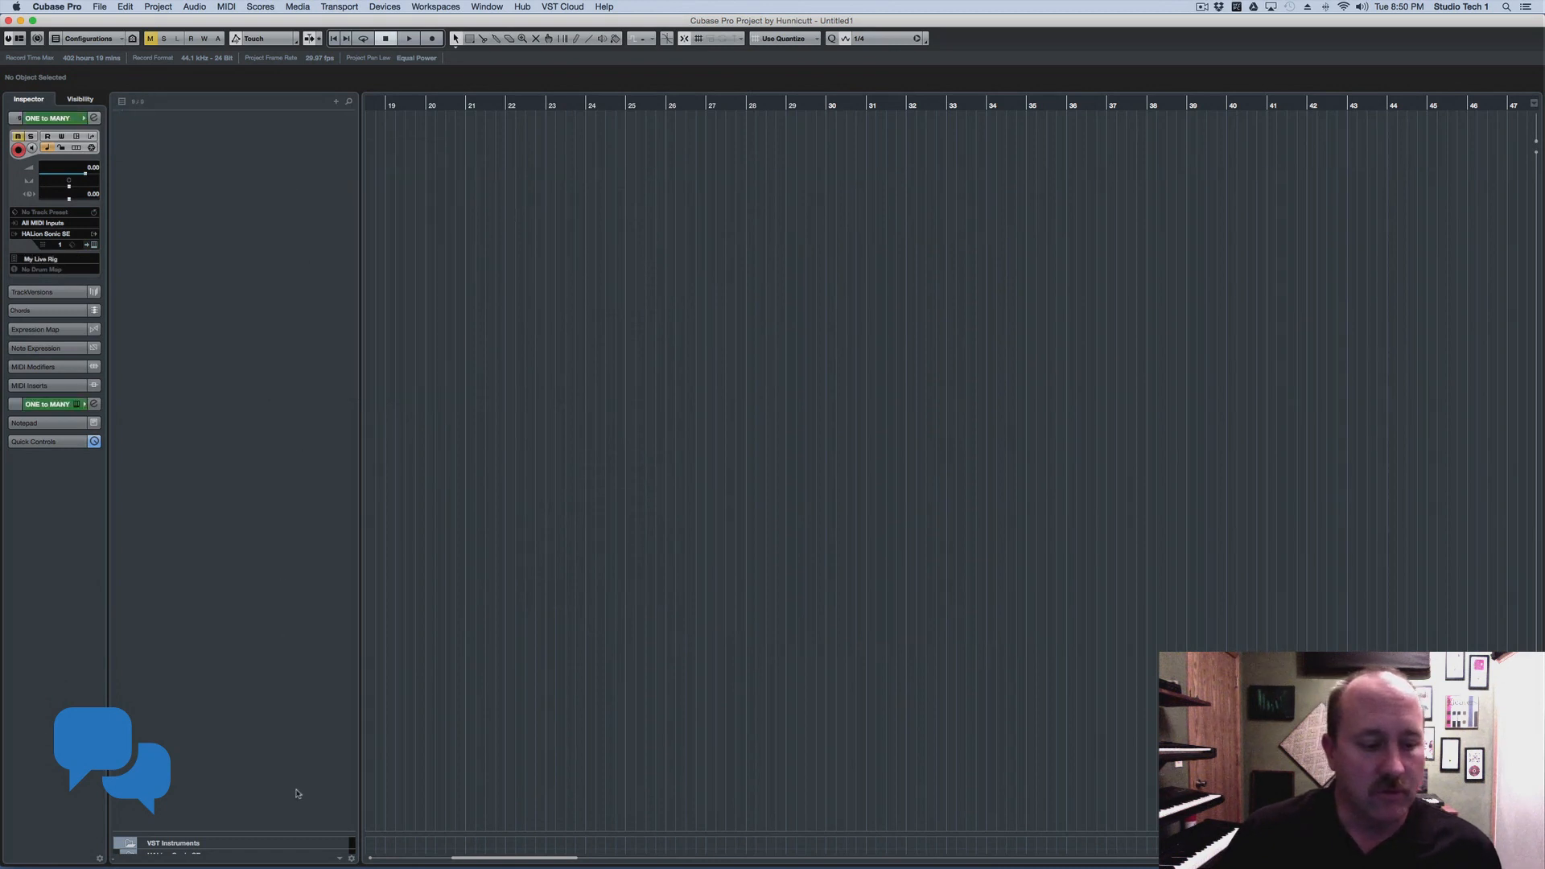
Enlarge the lower section of the divided track list and display the Racks zone
{"action": "left_click_drag", "start_coordinate": [296, 834], "coordinate": [312, 470]}
{"action": "left_click_drag", "start_coordinate": [308, 707], "coordinate": [307, 264]}
{"action": "mouse_move", "coordinate": [1542, 292]}
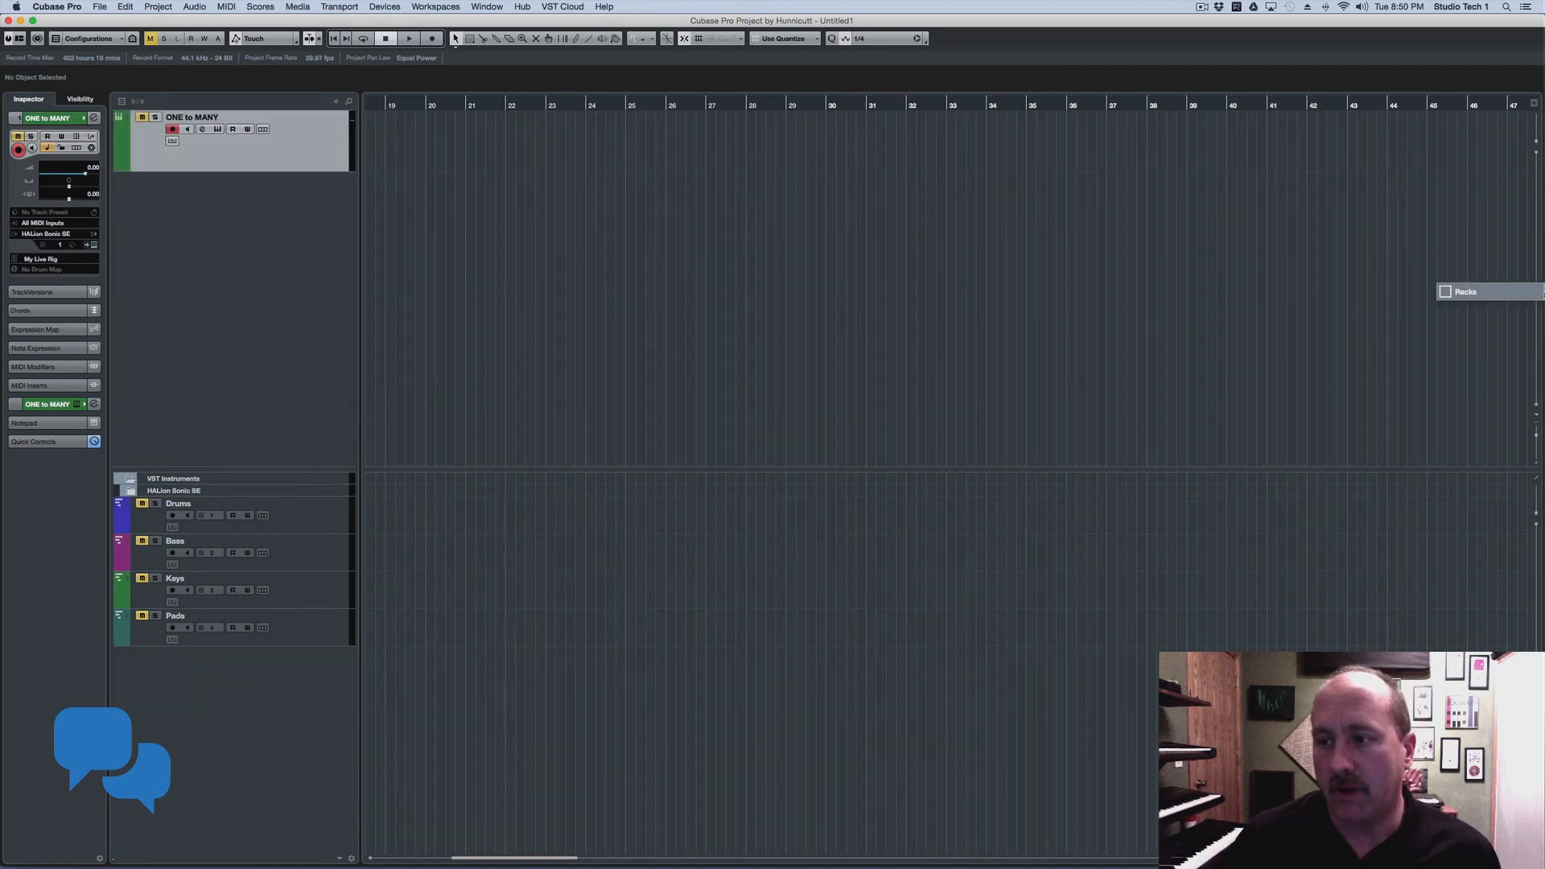
{"action": "left_click", "coordinate": [1446, 292]}
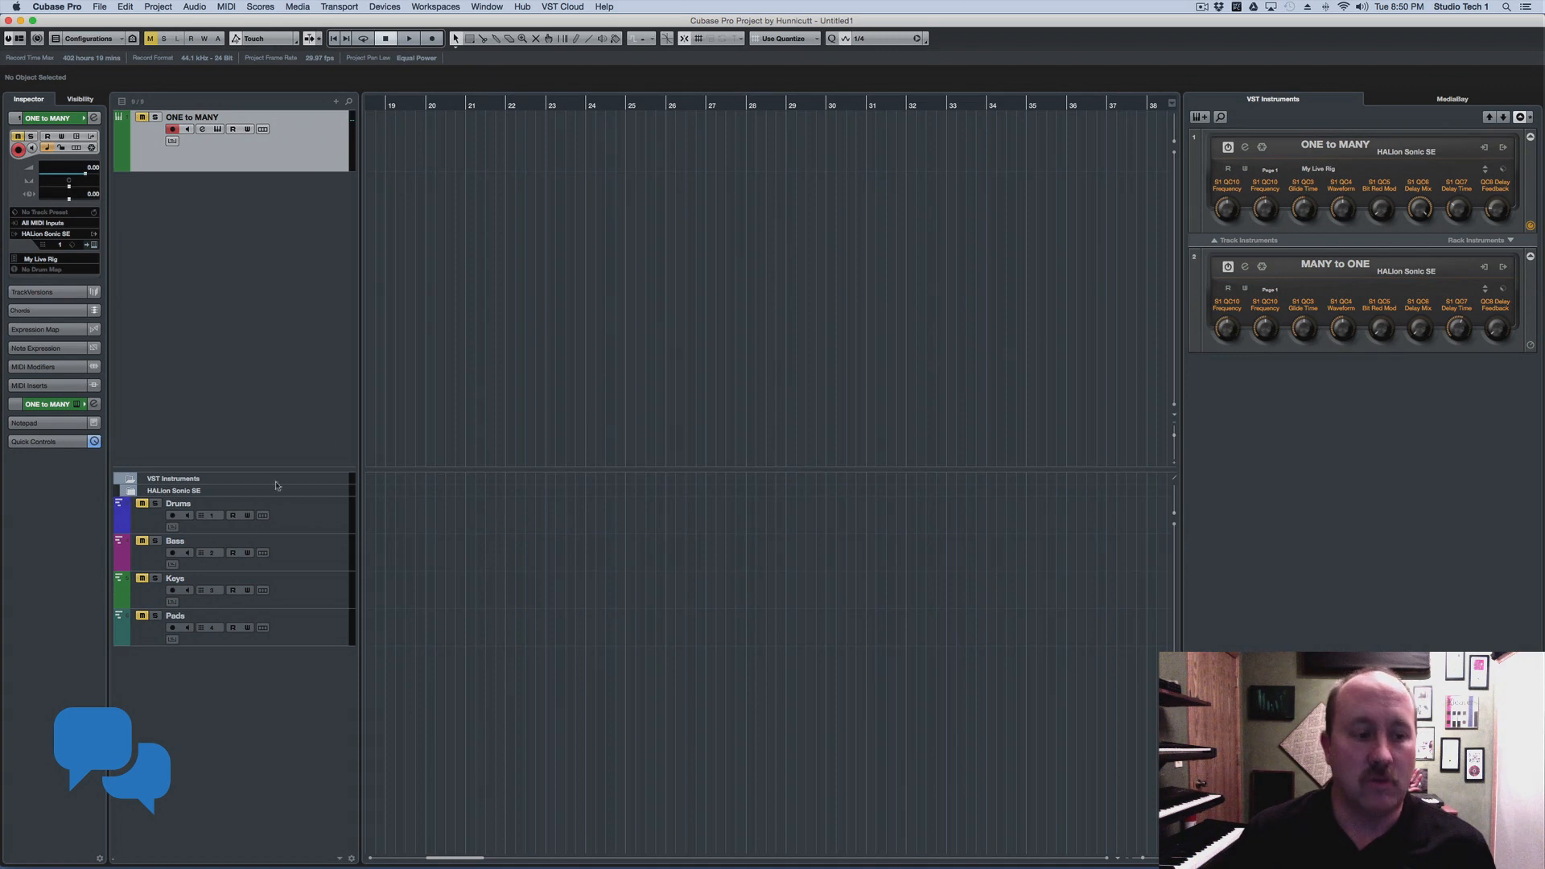
Step through the Drums, Bass, Keys and Pads MIDI tracks that feed the MANY to ONE instrument
{"action": "left_click", "coordinate": [321, 498]}
{"action": "left_click", "coordinate": [335, 549]}
{"action": "left_click", "coordinate": [320, 586]}
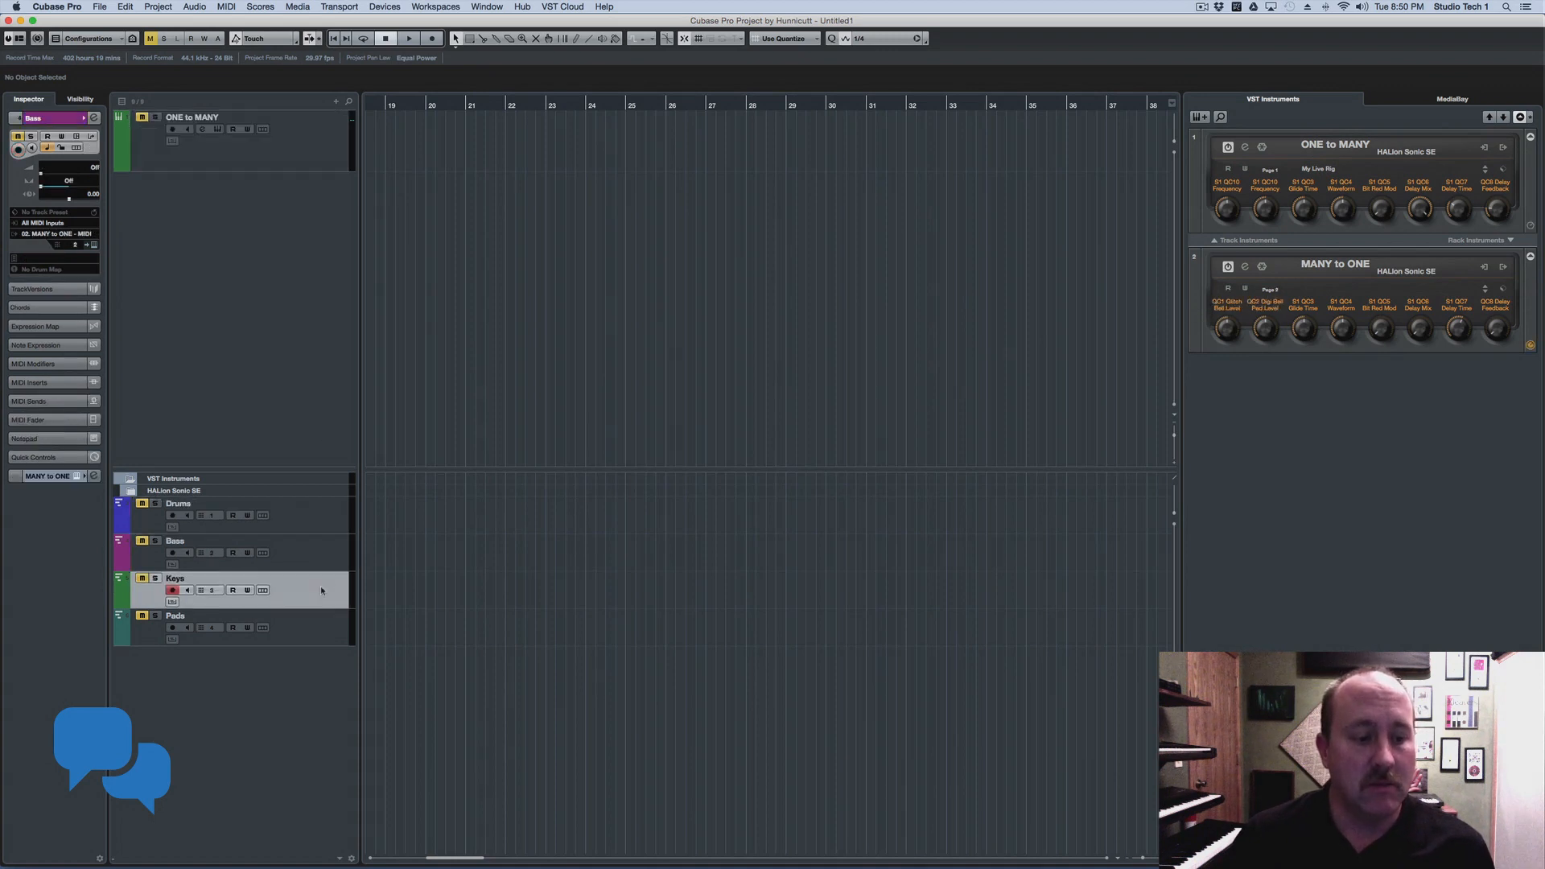
{"action": "left_click", "coordinate": [311, 626]}
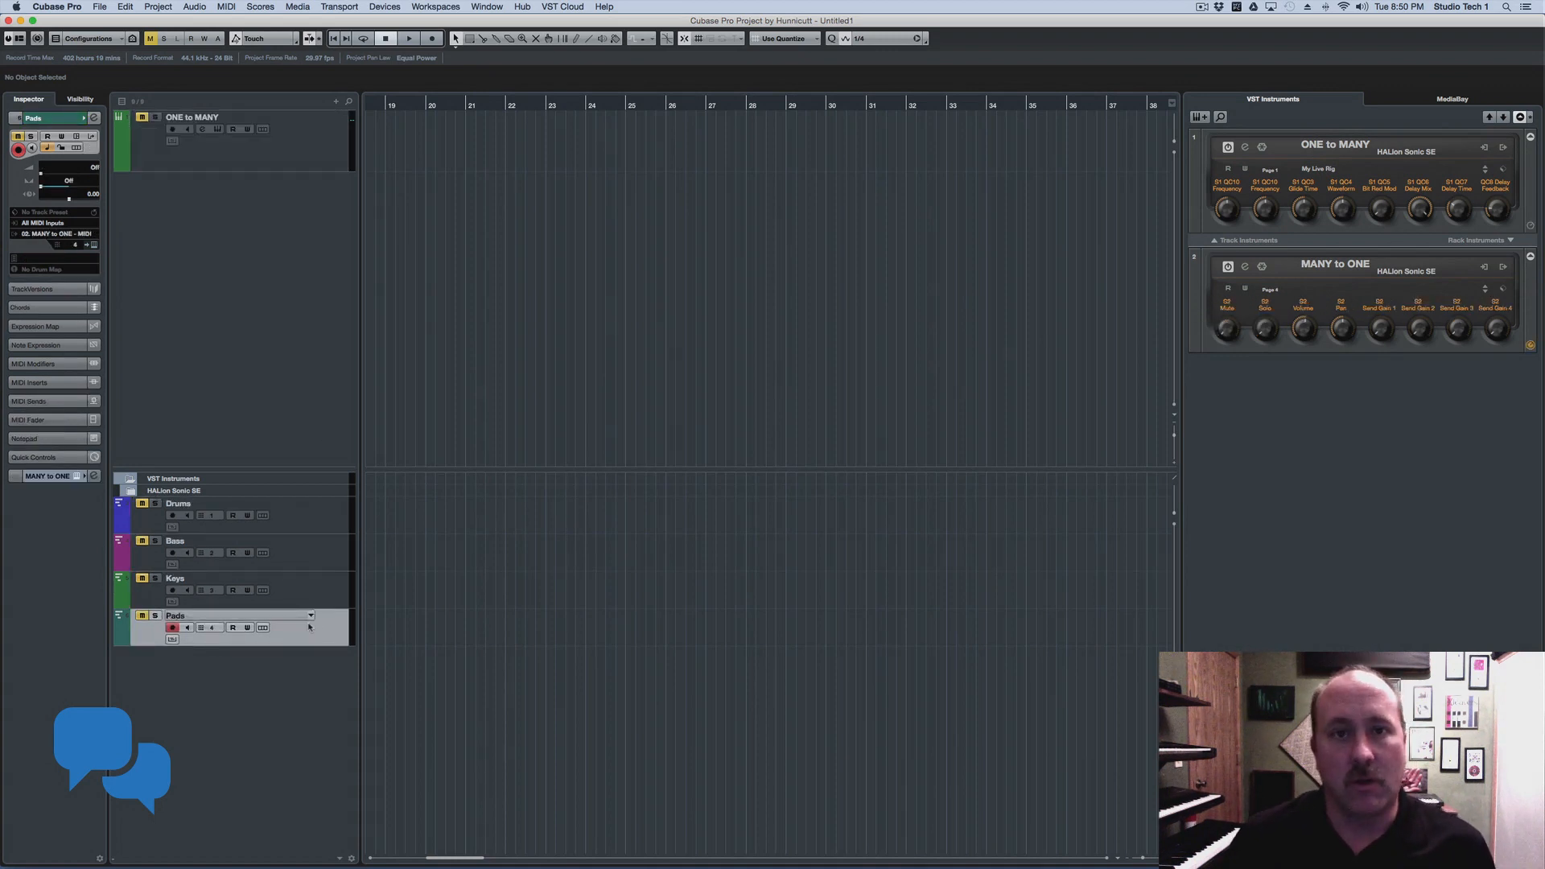
Shrink the lower track section and open the HALion Sonic SE instrument of the ONE to MANY track
{"action": "left_click_drag", "start_coordinate": [276, 471], "coordinate": [282, 837]}
{"action": "left_click", "coordinate": [307, 167]}
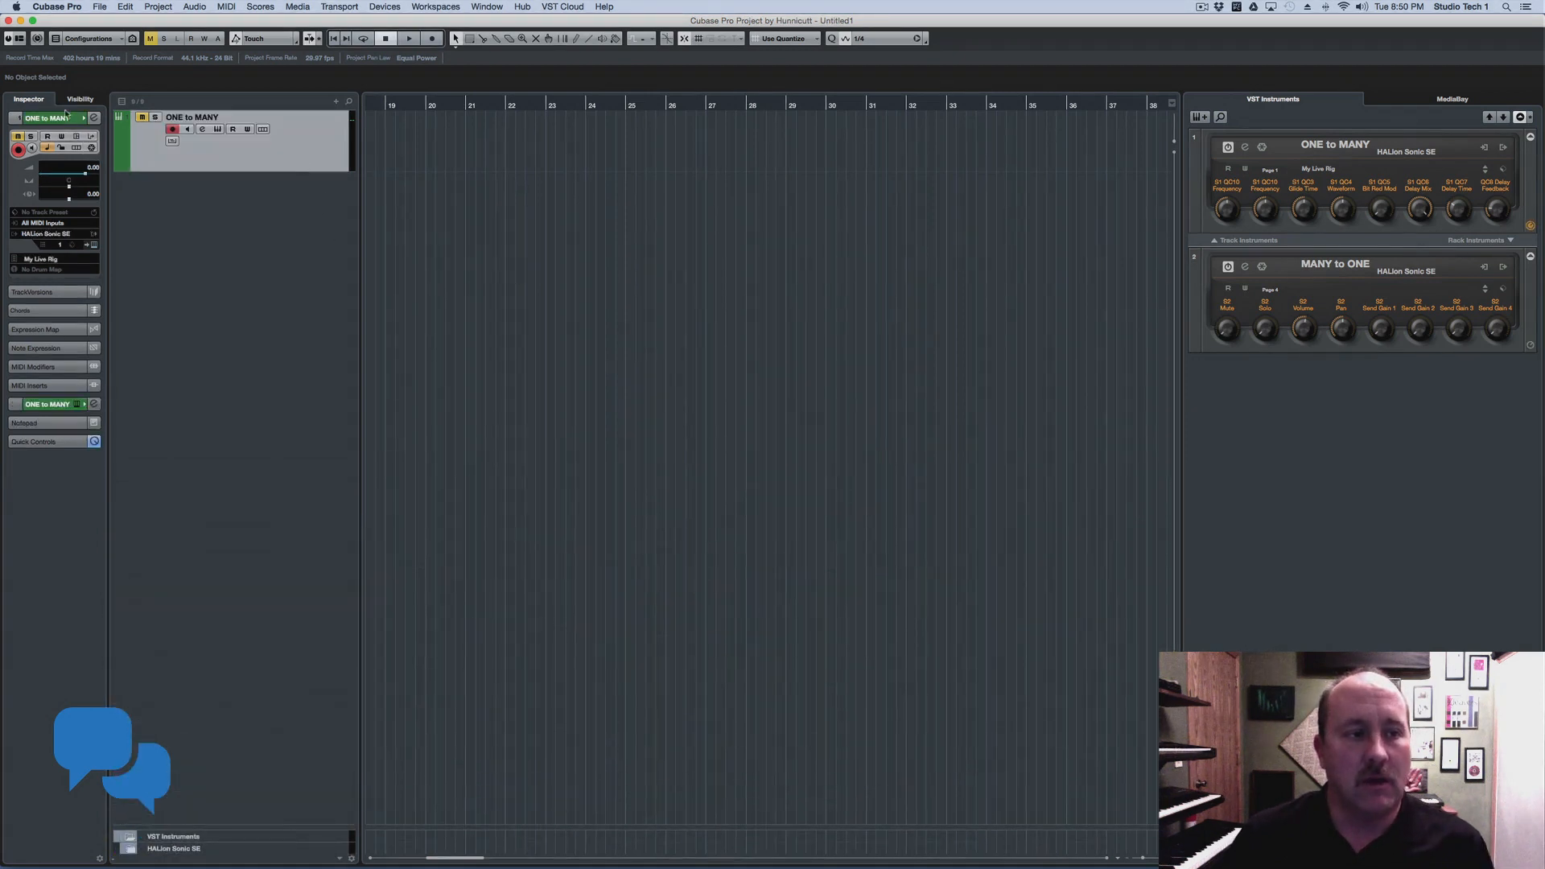
{"action": "left_click", "coordinate": [95, 119]}
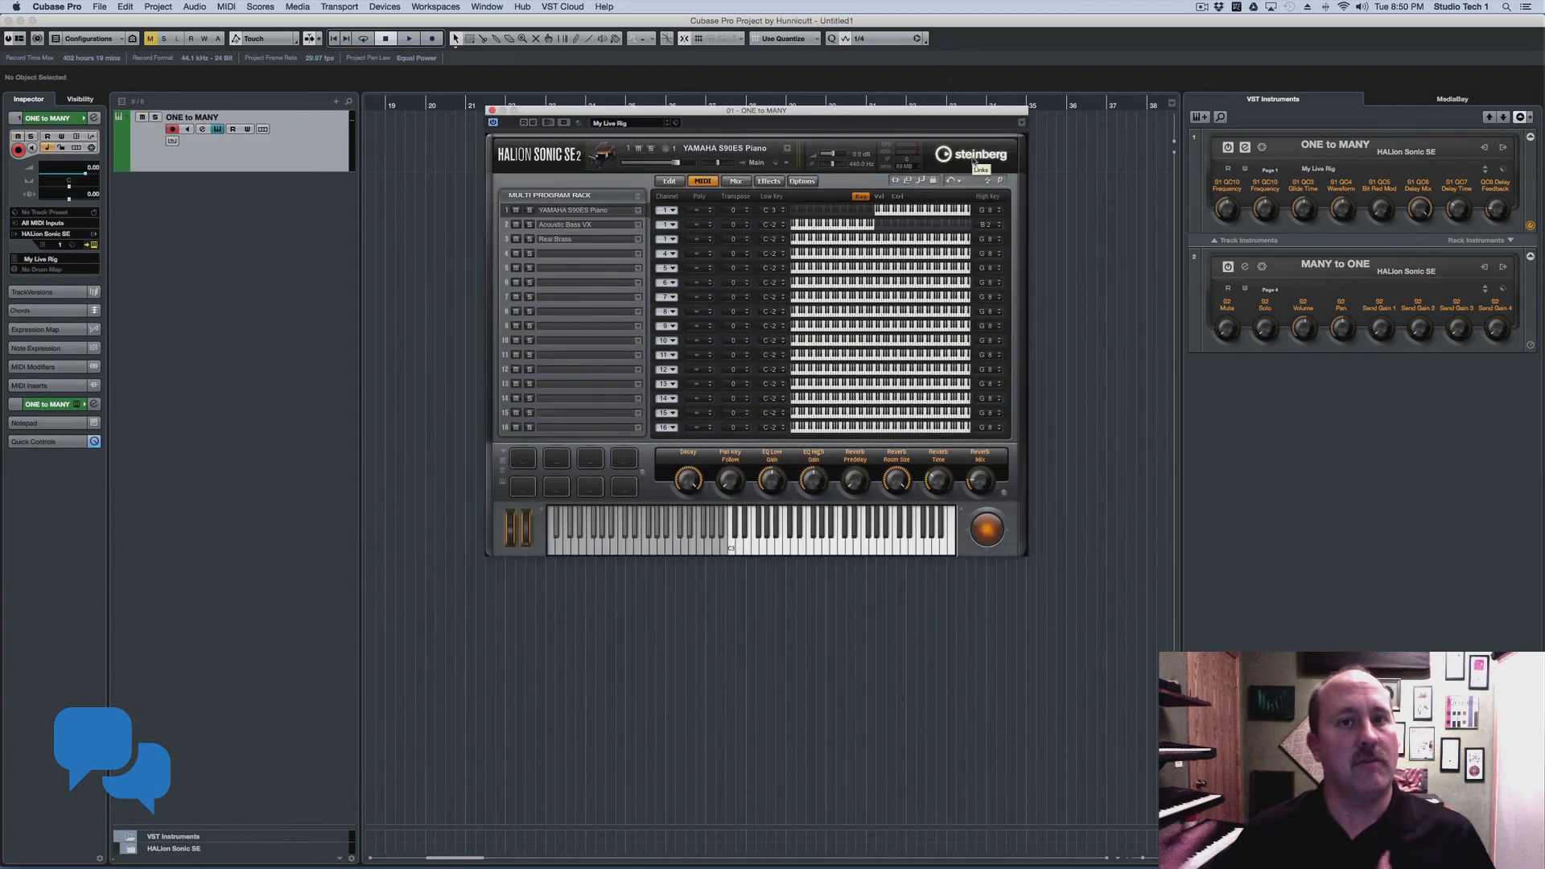
{"action": "left_click_drag", "start_coordinate": [845, 114], "coordinate": [825, 160]}
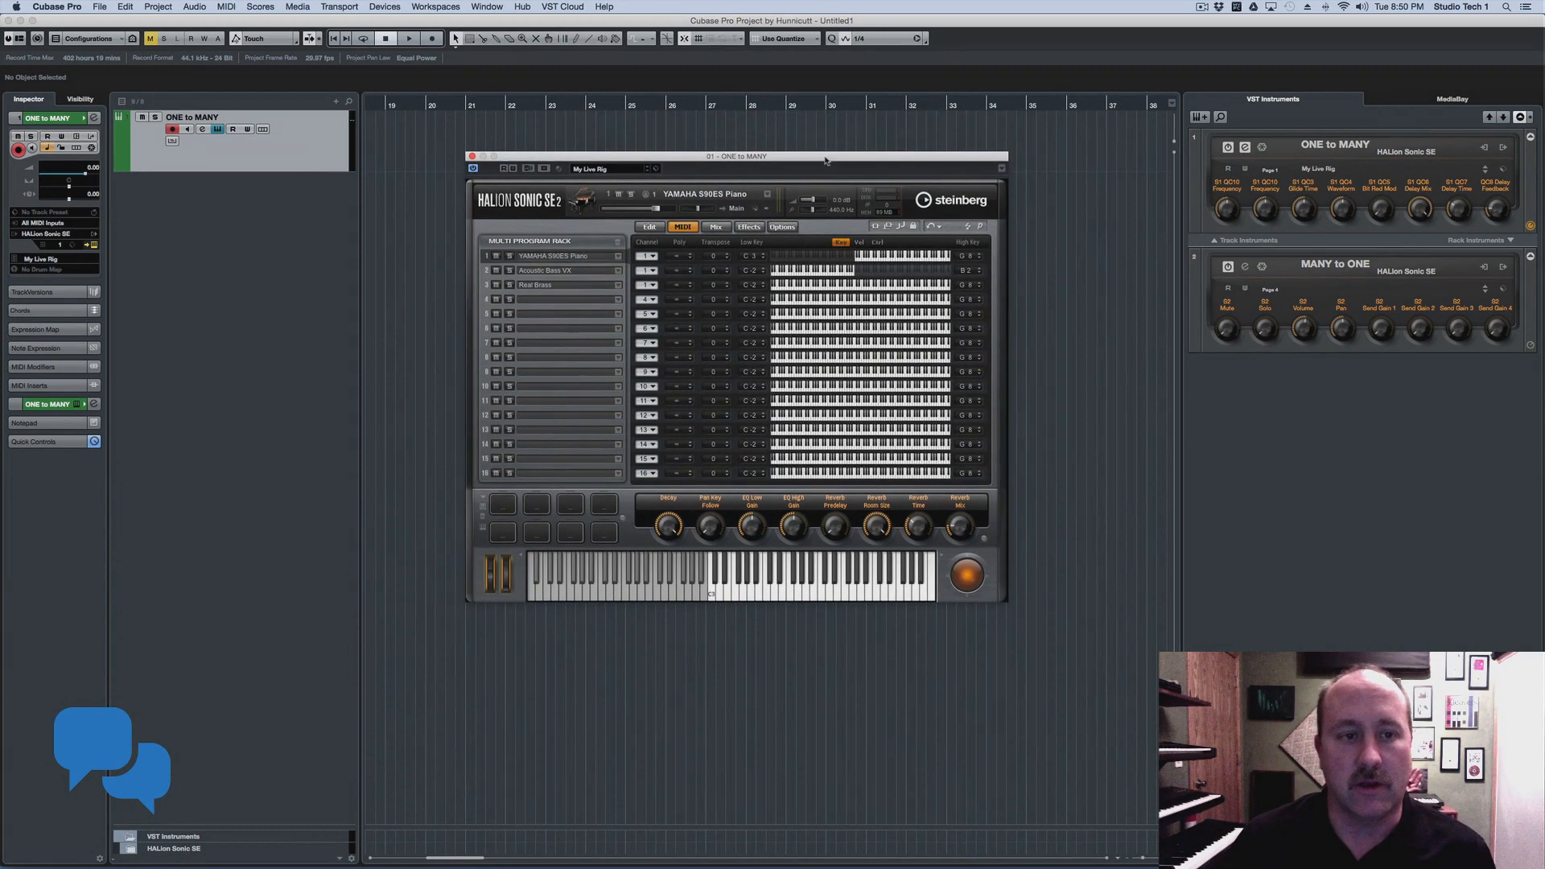
Select Acoustic Bass VX, Real Brass and YAMAHA S90ES Piano in turn in the Multi Program Rack
{"action": "left_click", "coordinate": [571, 273]}
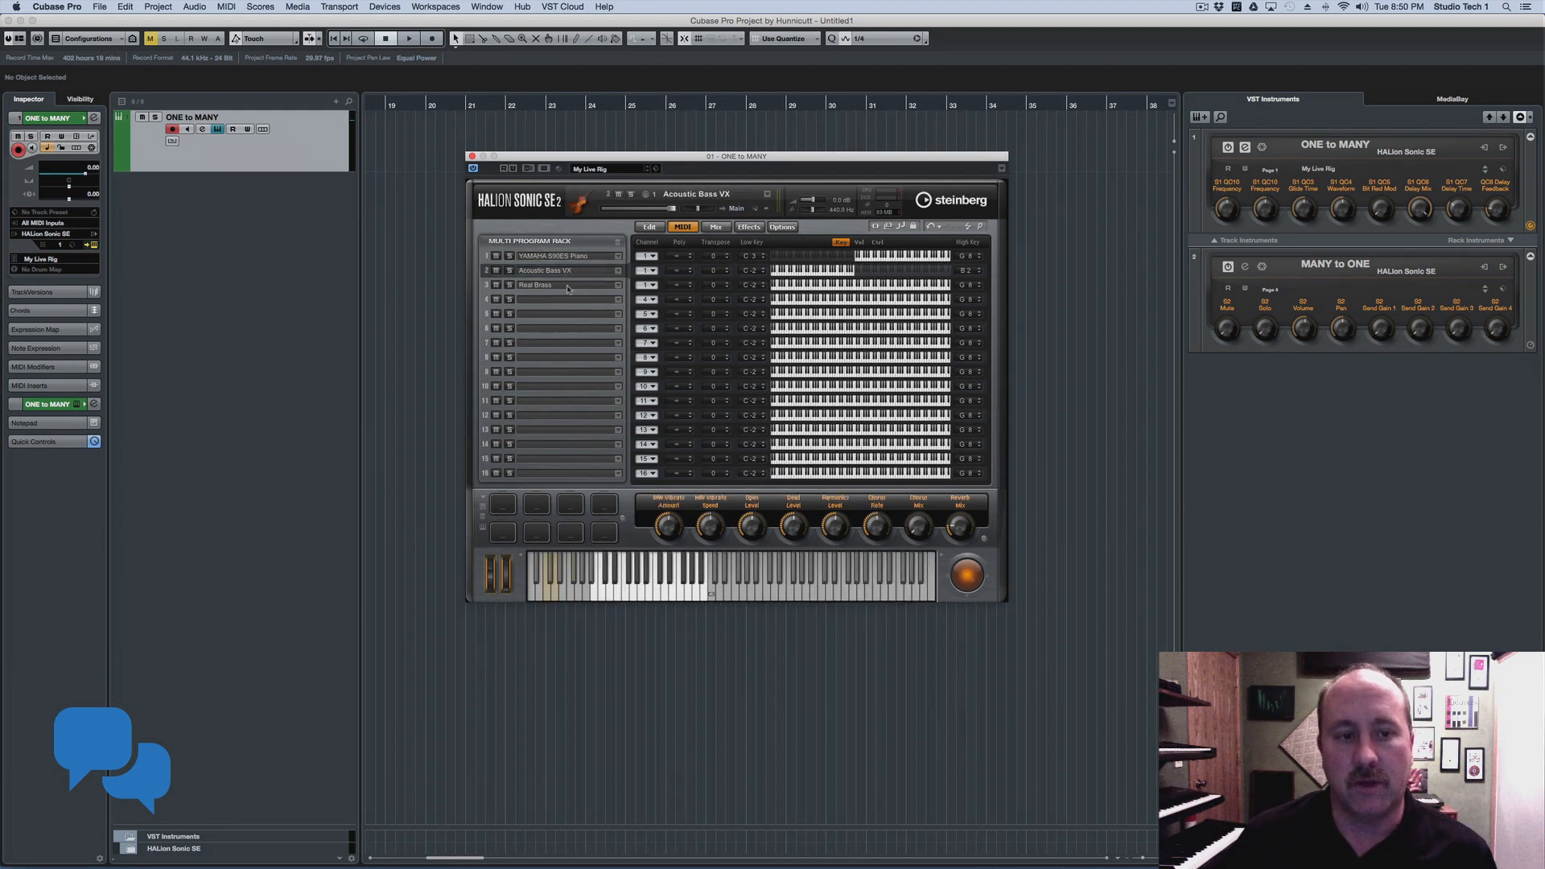
{"action": "left_click", "coordinate": [567, 287]}
{"action": "left_click", "coordinate": [589, 257]}
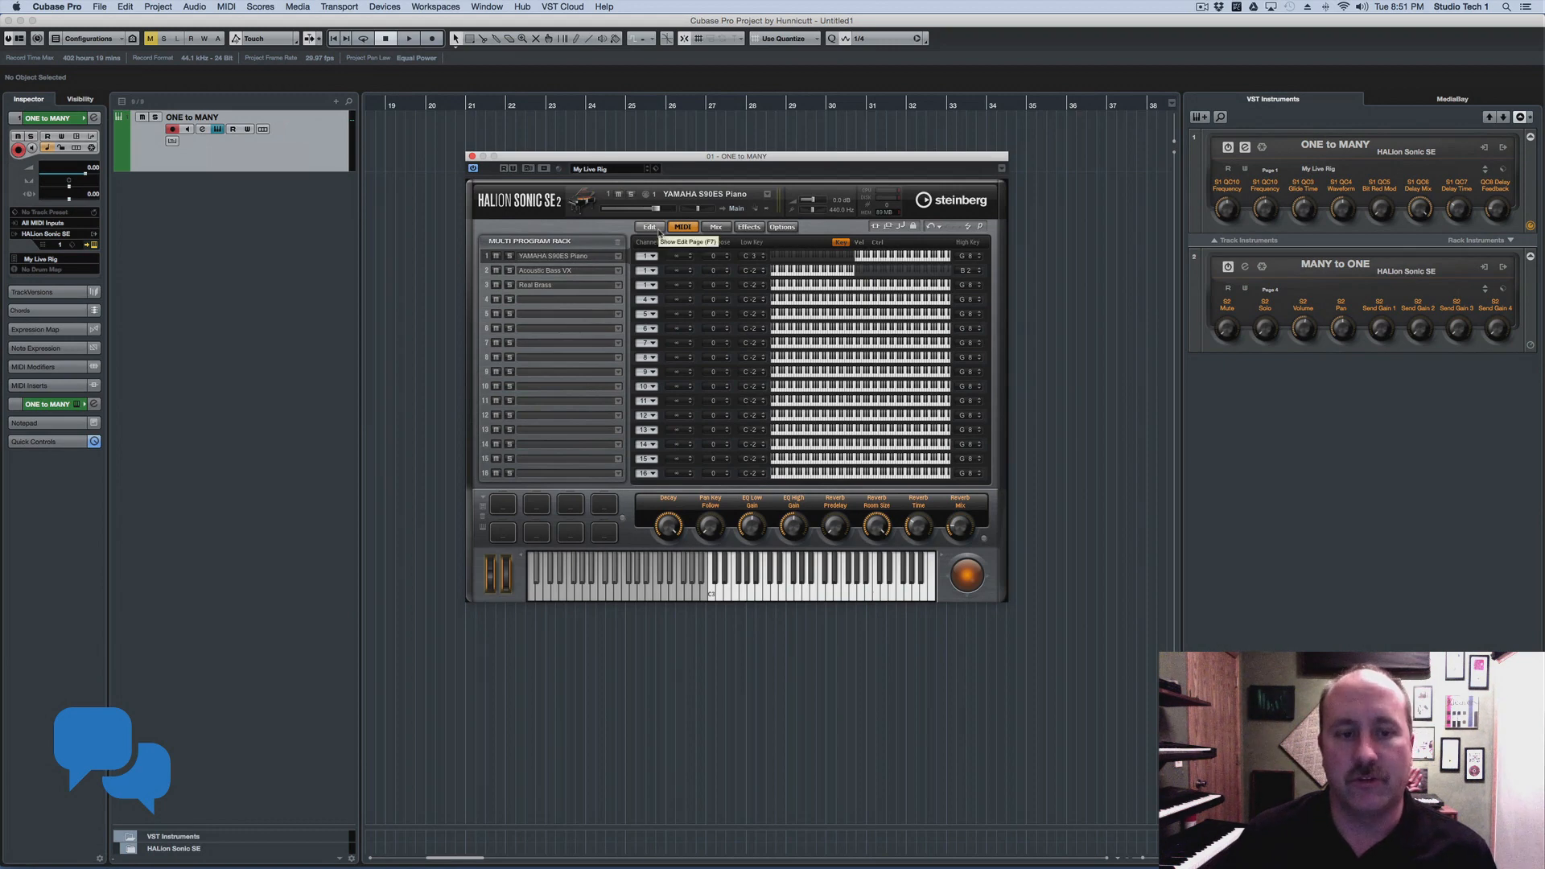
View the piano's Edit page, then examine the key ranges of the rack's programs on the MIDI page
{"action": "left_click", "coordinate": [658, 229]}
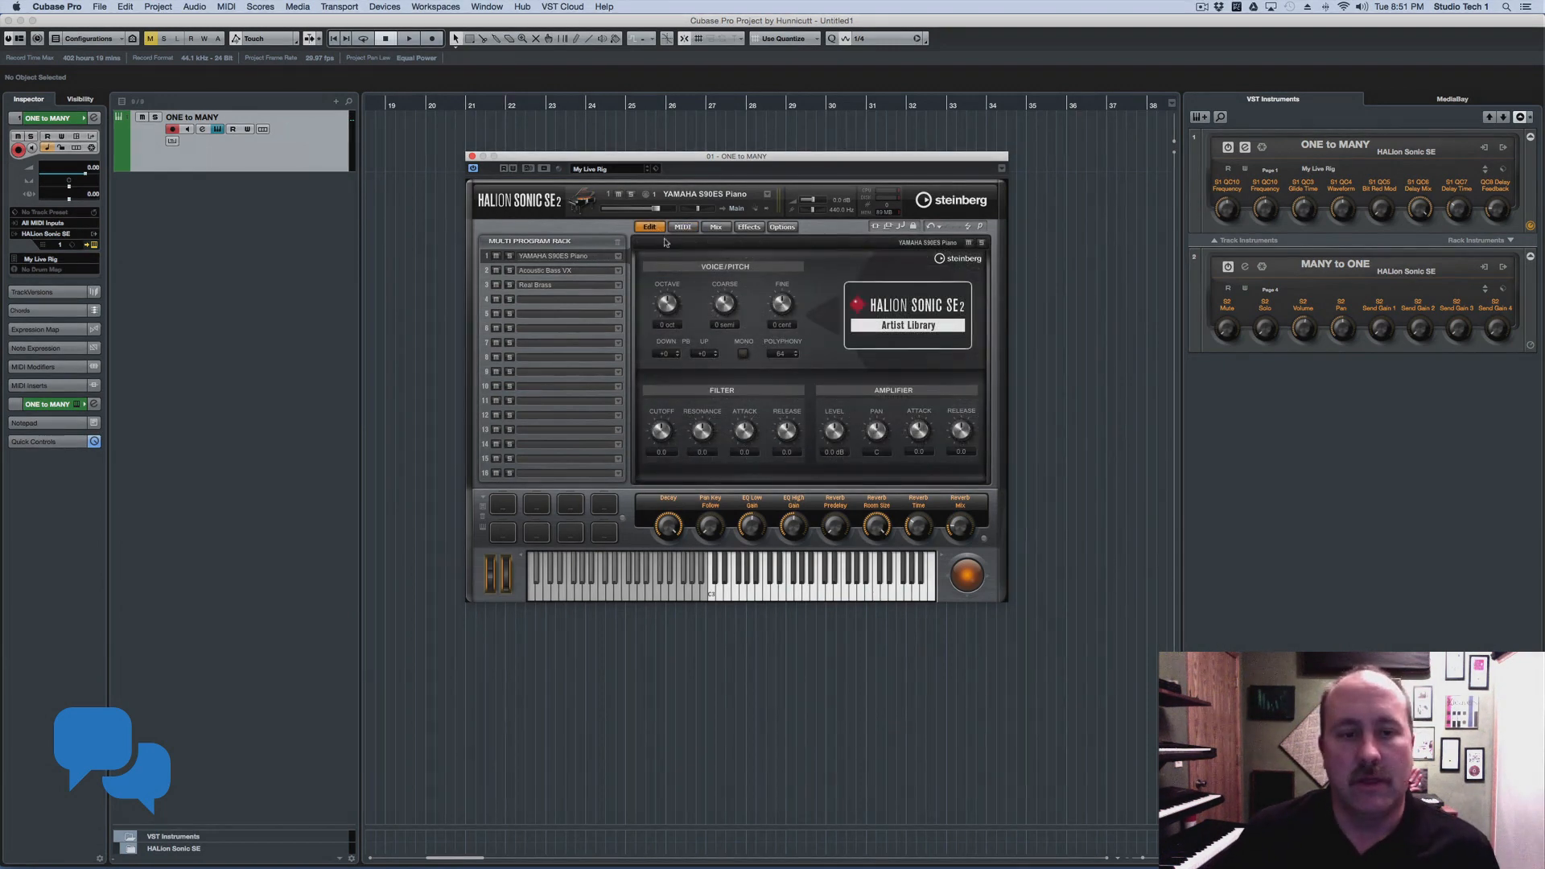
{"action": "left_click", "coordinate": [681, 229]}
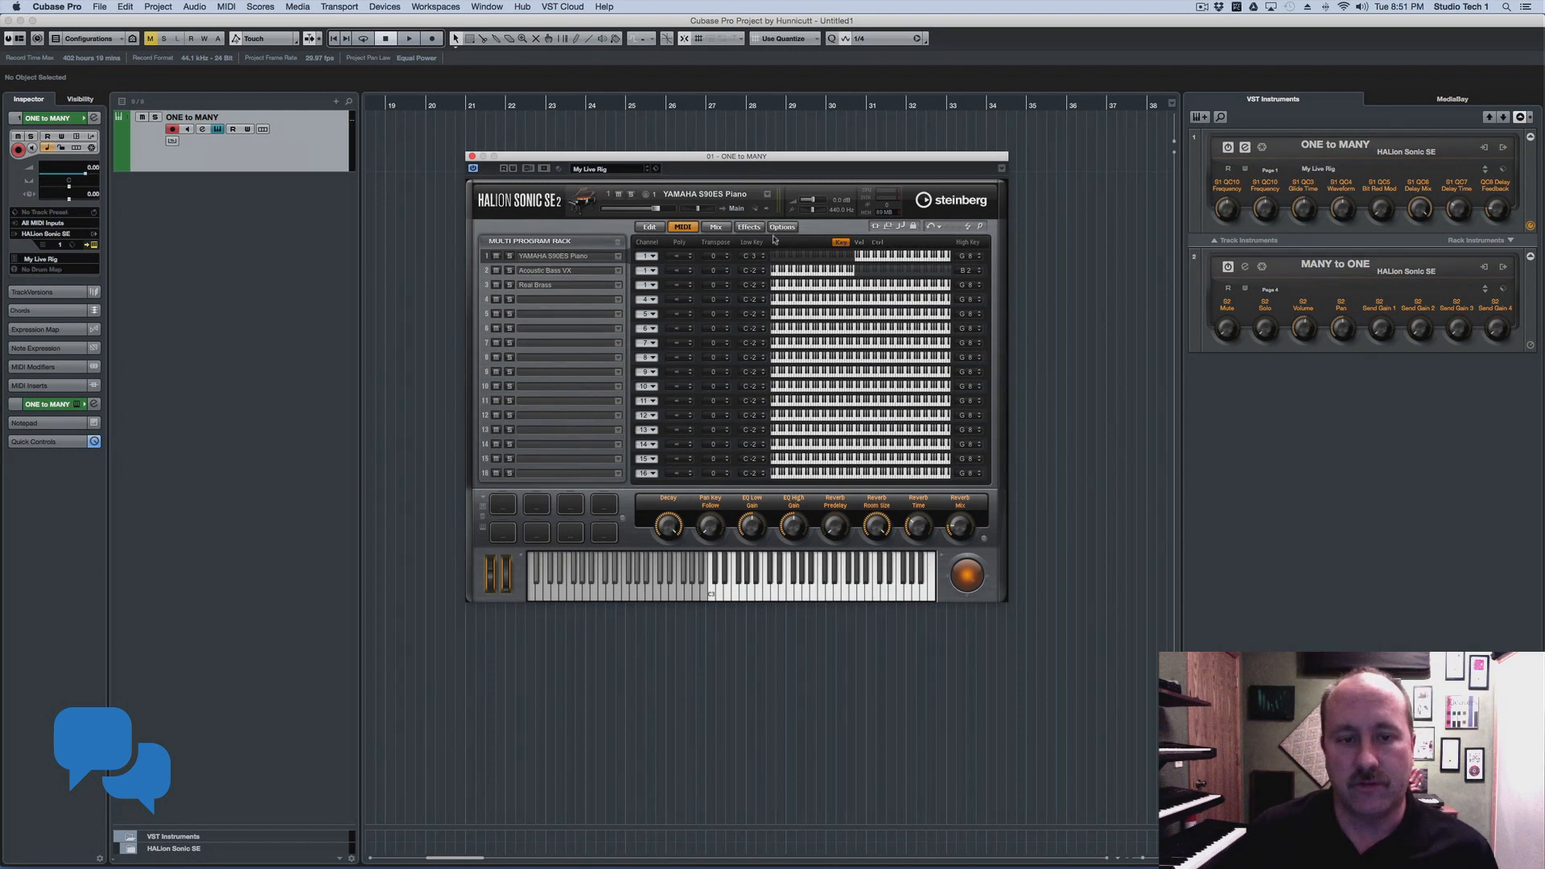
{"action": "scroll", "coordinate": [751, 257], "scroll_direction": "down", "scroll_amount": 5}
{"action": "scroll", "coordinate": [751, 257], "scroll_direction": "up", "scroll_amount": 15}
{"action": "scroll", "coordinate": [750, 257], "scroll_direction": "down", "scroll_amount": 7}
{"action": "scroll", "coordinate": [751, 257], "scroll_direction": "down", "scroll_amount": 10}
{"action": "scroll", "coordinate": [751, 257], "scroll_direction": "up", "scroll_amount": 15}
{"action": "scroll", "coordinate": [751, 258], "scroll_direction": "down", "scroll_amount": 5}
{"action": "scroll", "coordinate": [751, 257], "scroll_direction": "down", "scroll_amount": 2}
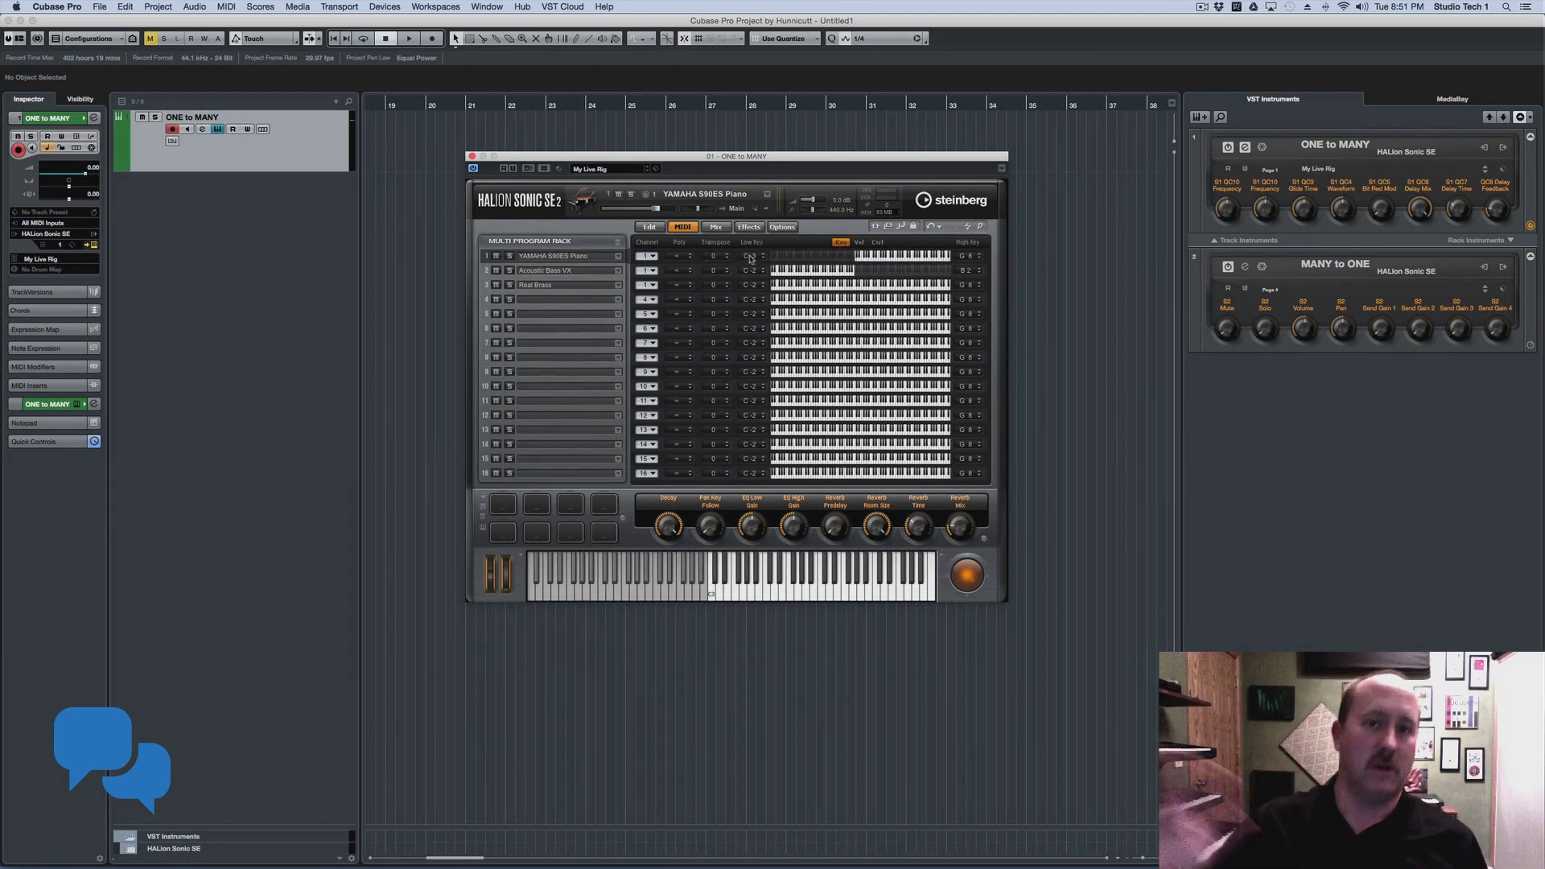
{"action": "scroll", "coordinate": [966, 272], "scroll_direction": "down", "scroll_amount": 5}
{"action": "scroll", "coordinate": [968, 271], "scroll_direction": "up", "scroll_amount": 6}
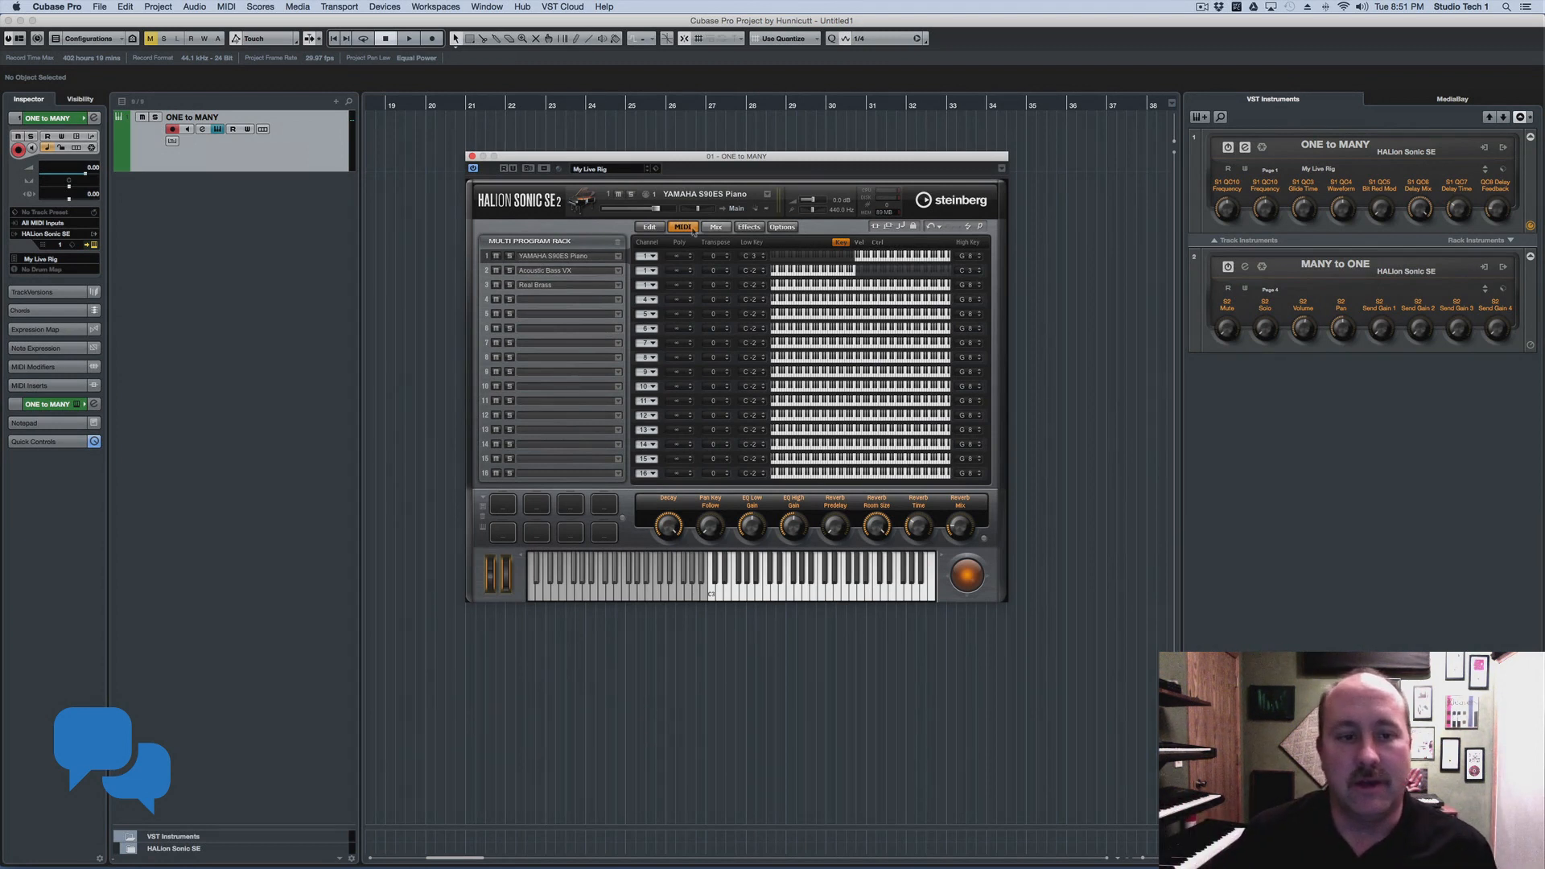
Set the lowest velocity of the Real Brass program to 97 and show its Edit page
{"action": "left_click", "coordinate": [589, 287]}
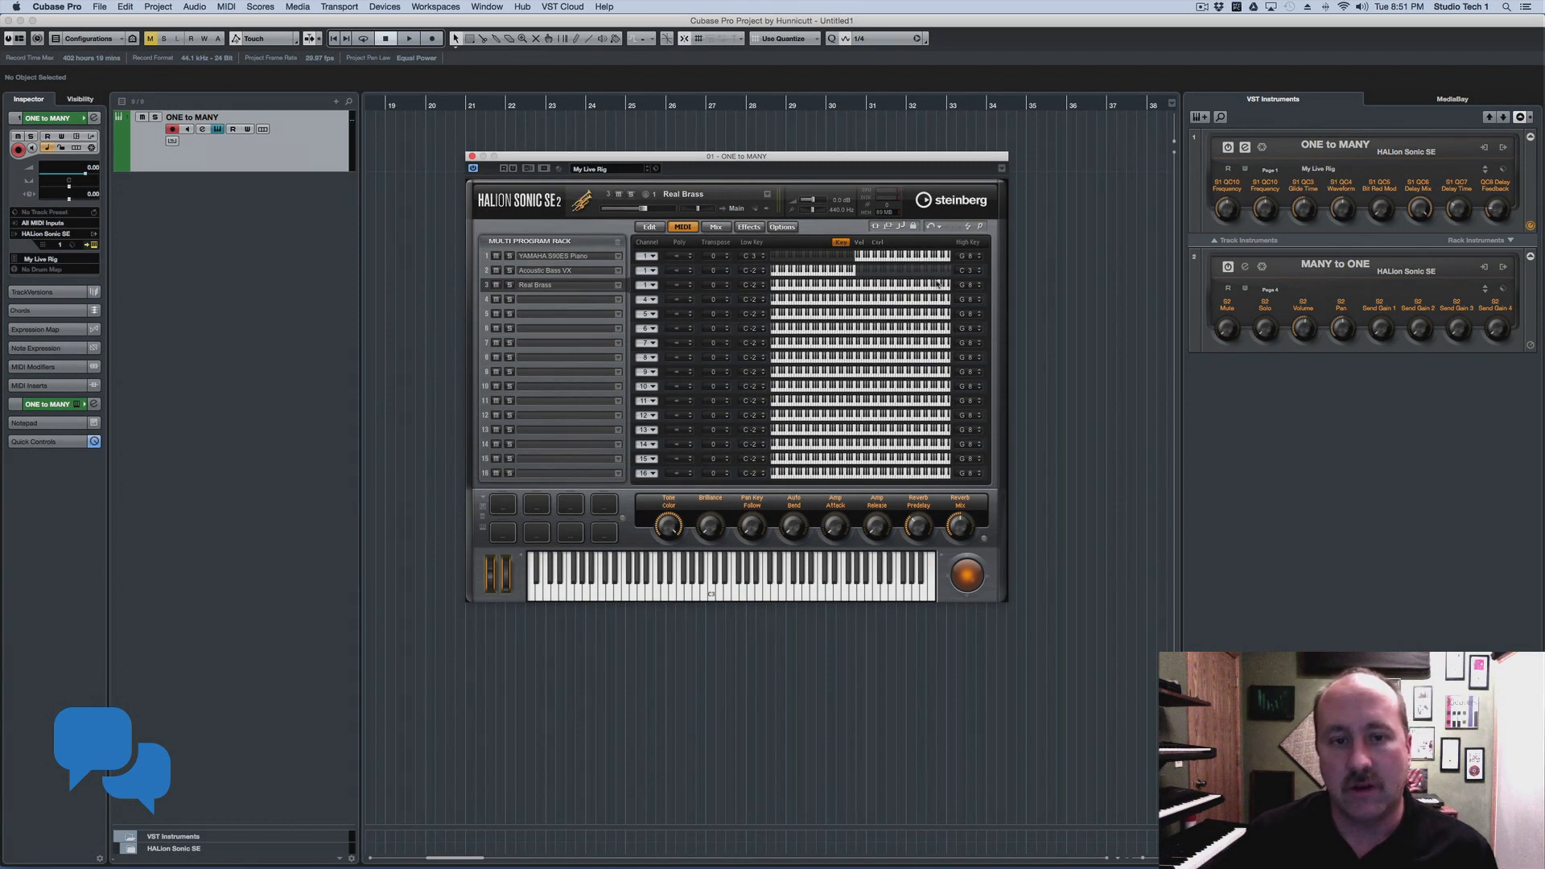
{"action": "left_click", "coordinate": [859, 243]}
{"action": "mouse_move", "coordinate": [904, 288]}
{"action": "left_mouse_down"}
{"action": "mouse_move", "coordinate": [814, 288]}
{"action": "mouse_move", "coordinate": [906, 290]}
{"action": "left_mouse_up"}
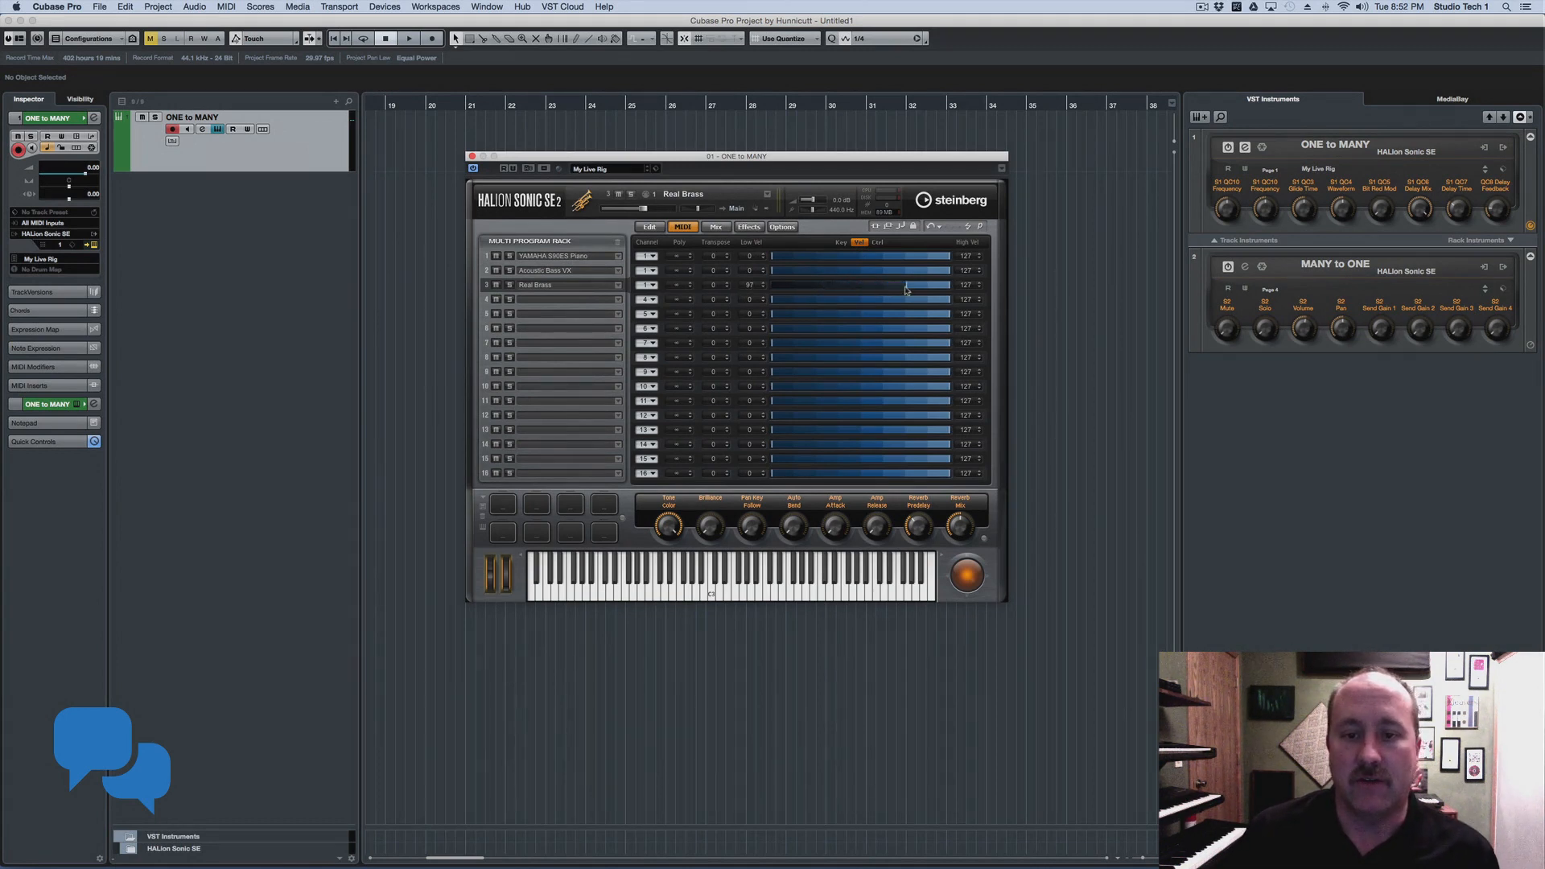
{"action": "left_click", "coordinate": [649, 226]}
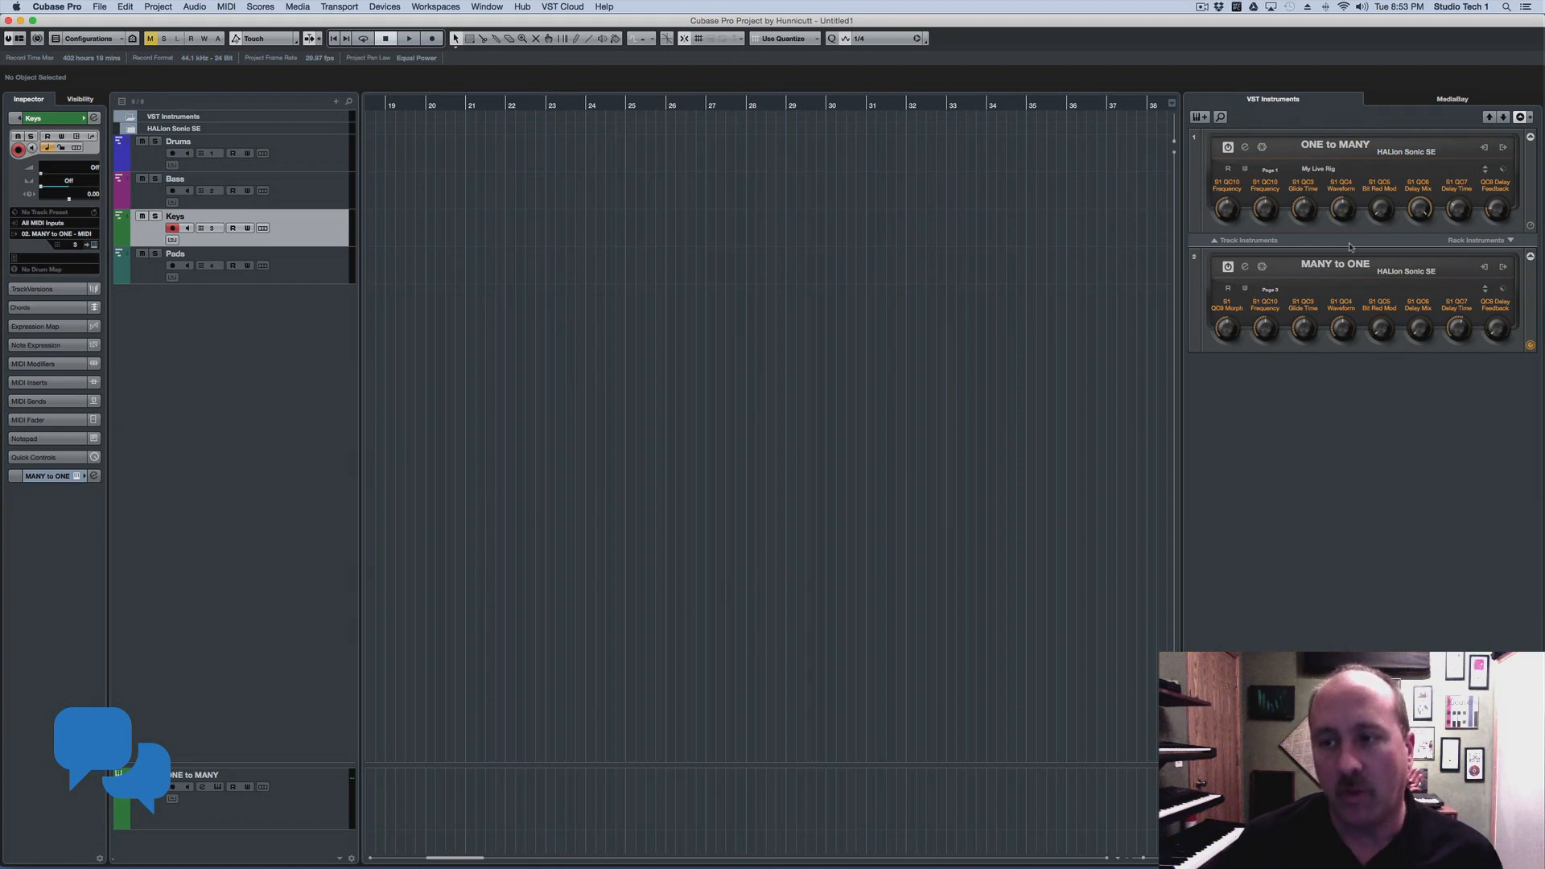
Open the MANY to ONE instrument and review Swapping Pulse, Drive Sync and Galactic Horizons on the Edit page
{"action": "left_click", "coordinate": [1243, 268]}
{"action": "left_click_drag", "start_coordinate": [630, 276], "coordinate": [660, 163]}
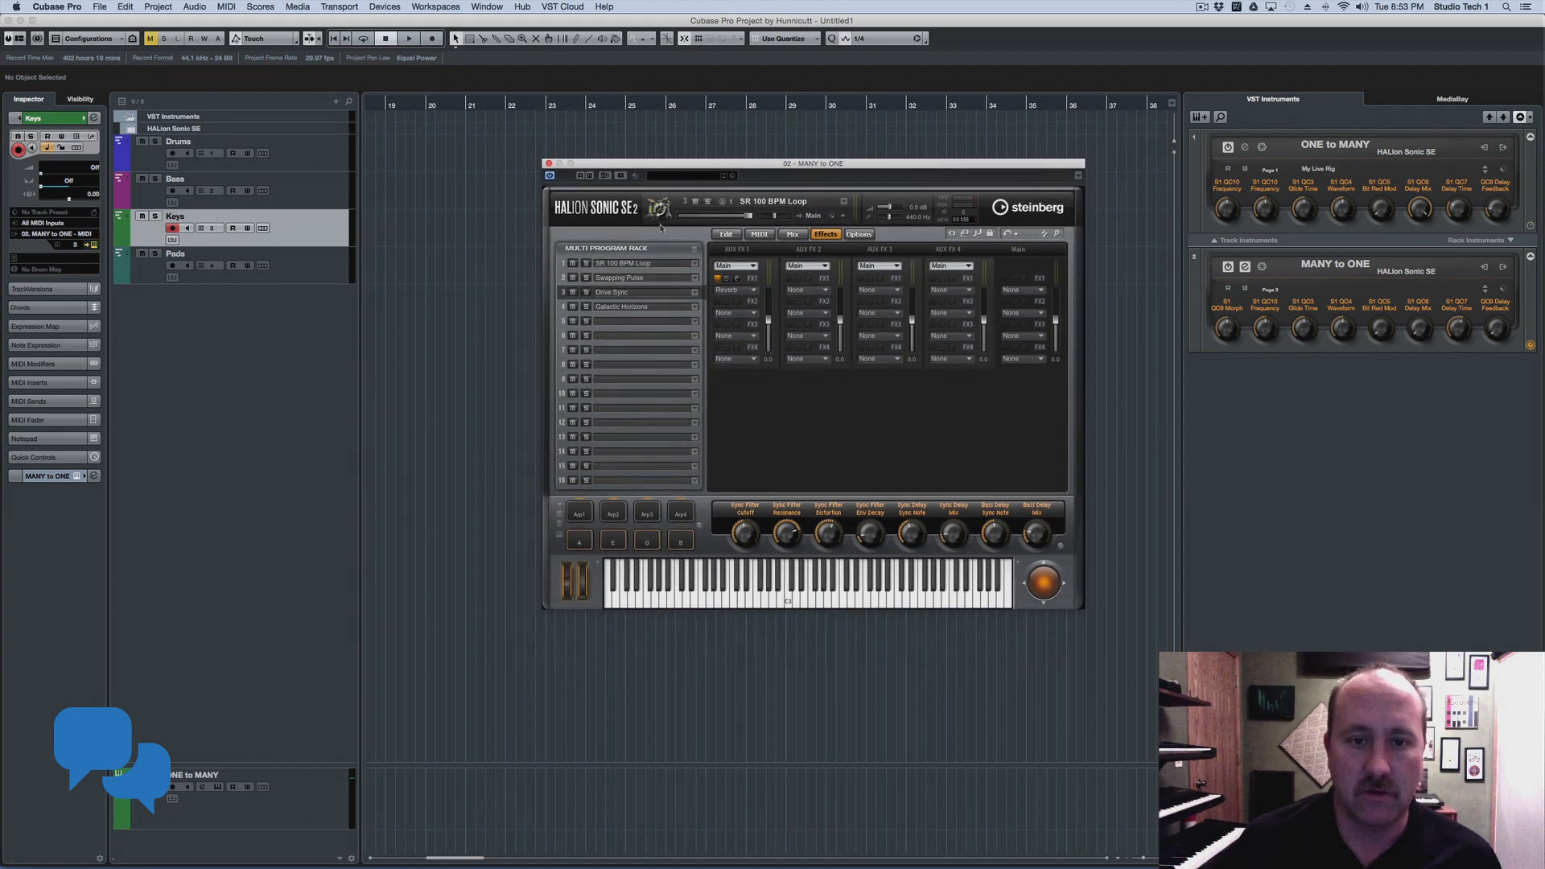
{"action": "left_click", "coordinate": [726, 234]}
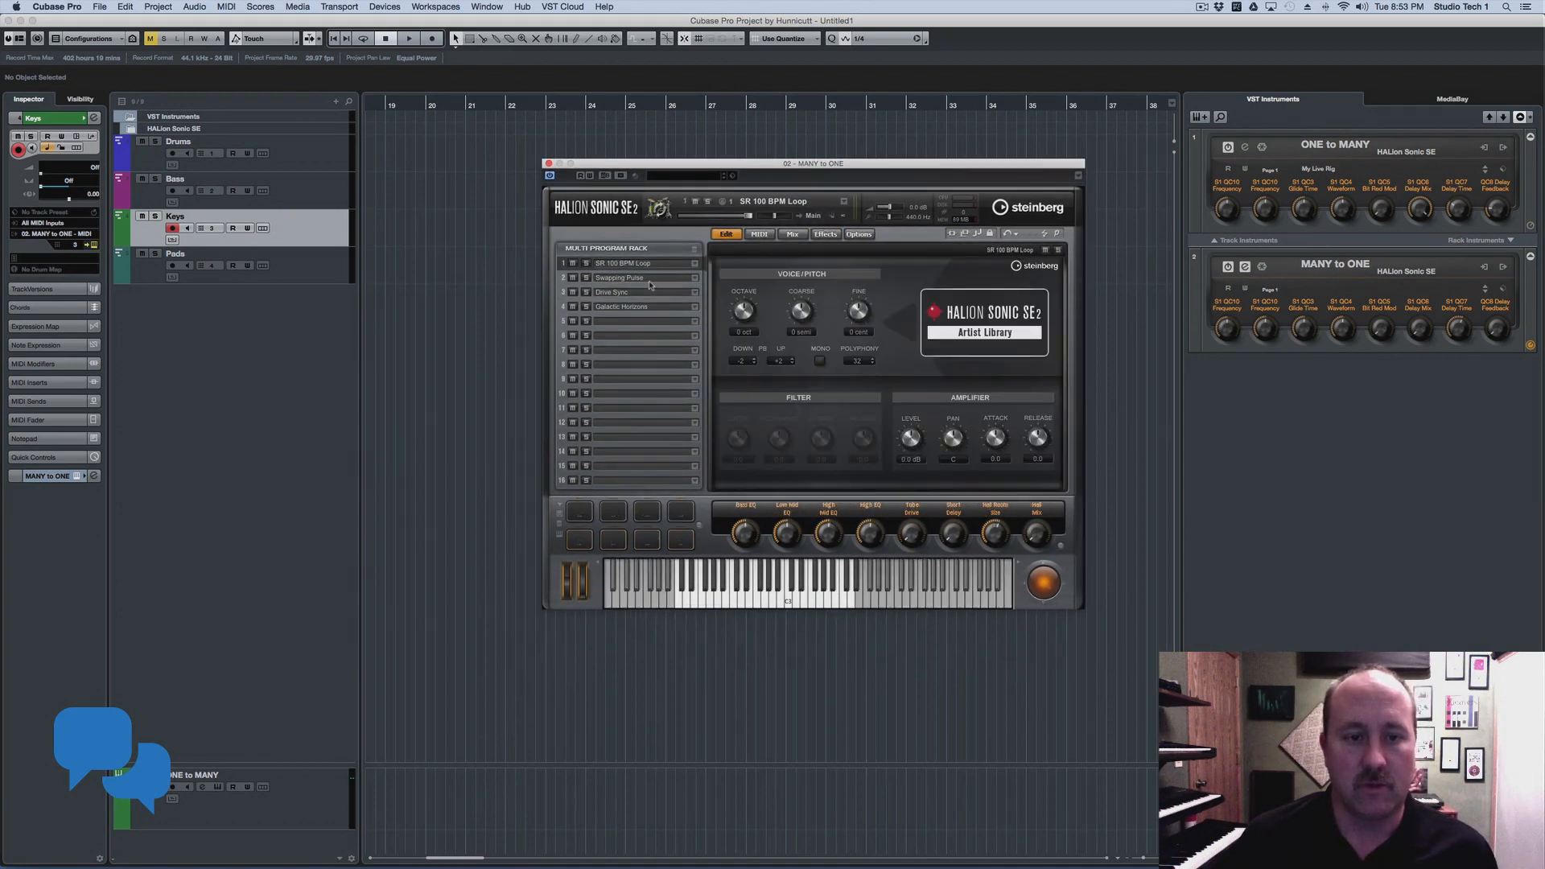
{"action": "left_click", "coordinate": [650, 282]}
{"action": "left_click", "coordinate": [642, 294]}
{"action": "left_click", "coordinate": [644, 308]}
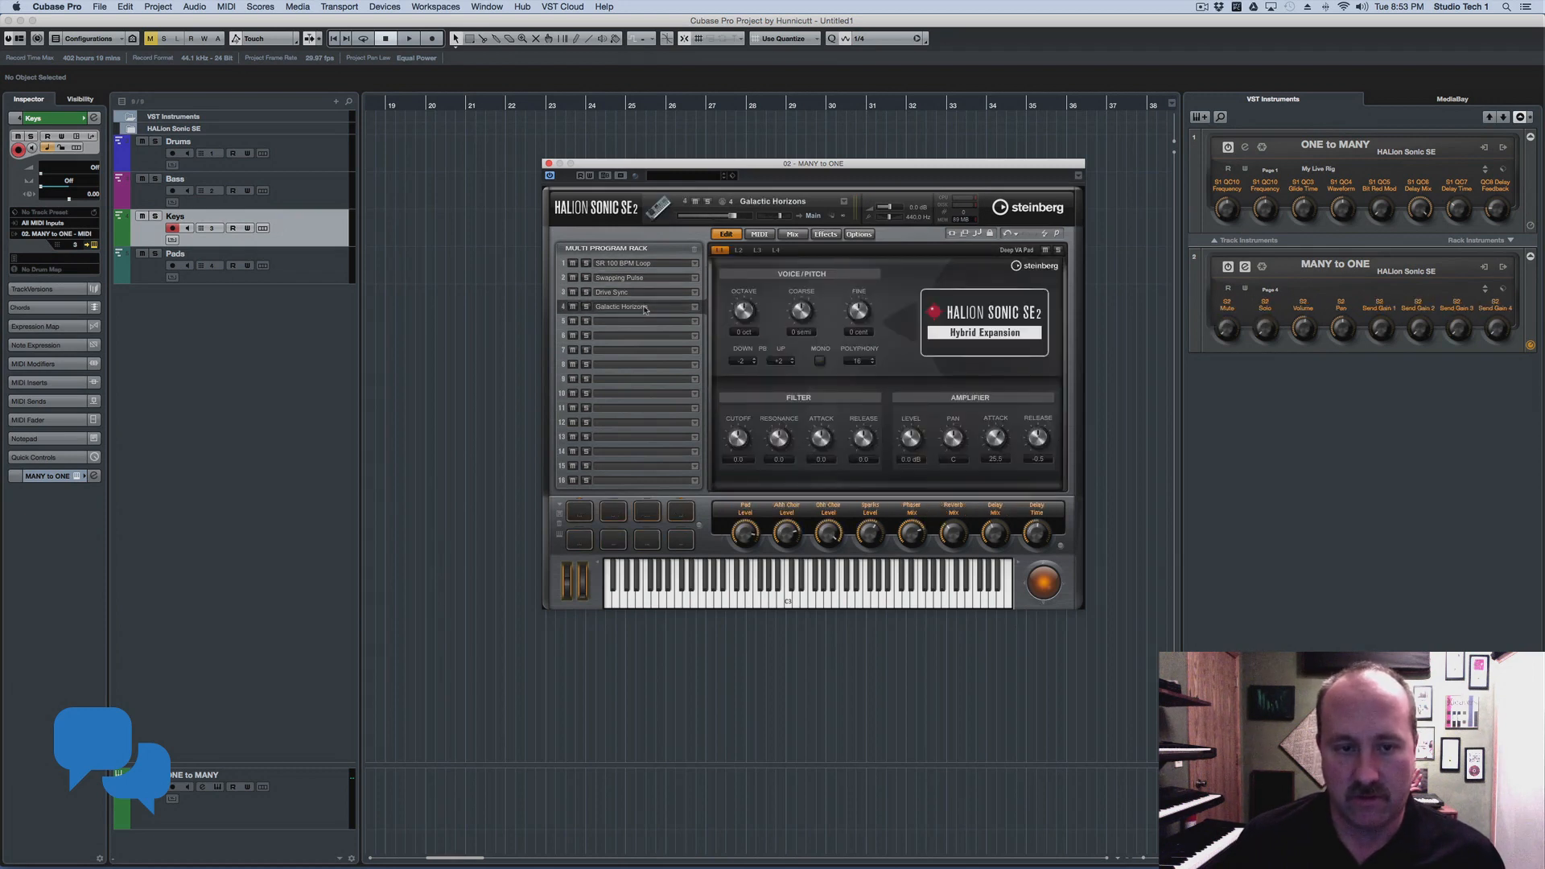
Review the MANY to ONE instrument's MIDI, Mix and Effects pages, ending on the Mix page
{"action": "left_click_drag", "start_coordinate": [751, 179], "coordinate": [816, 181]}
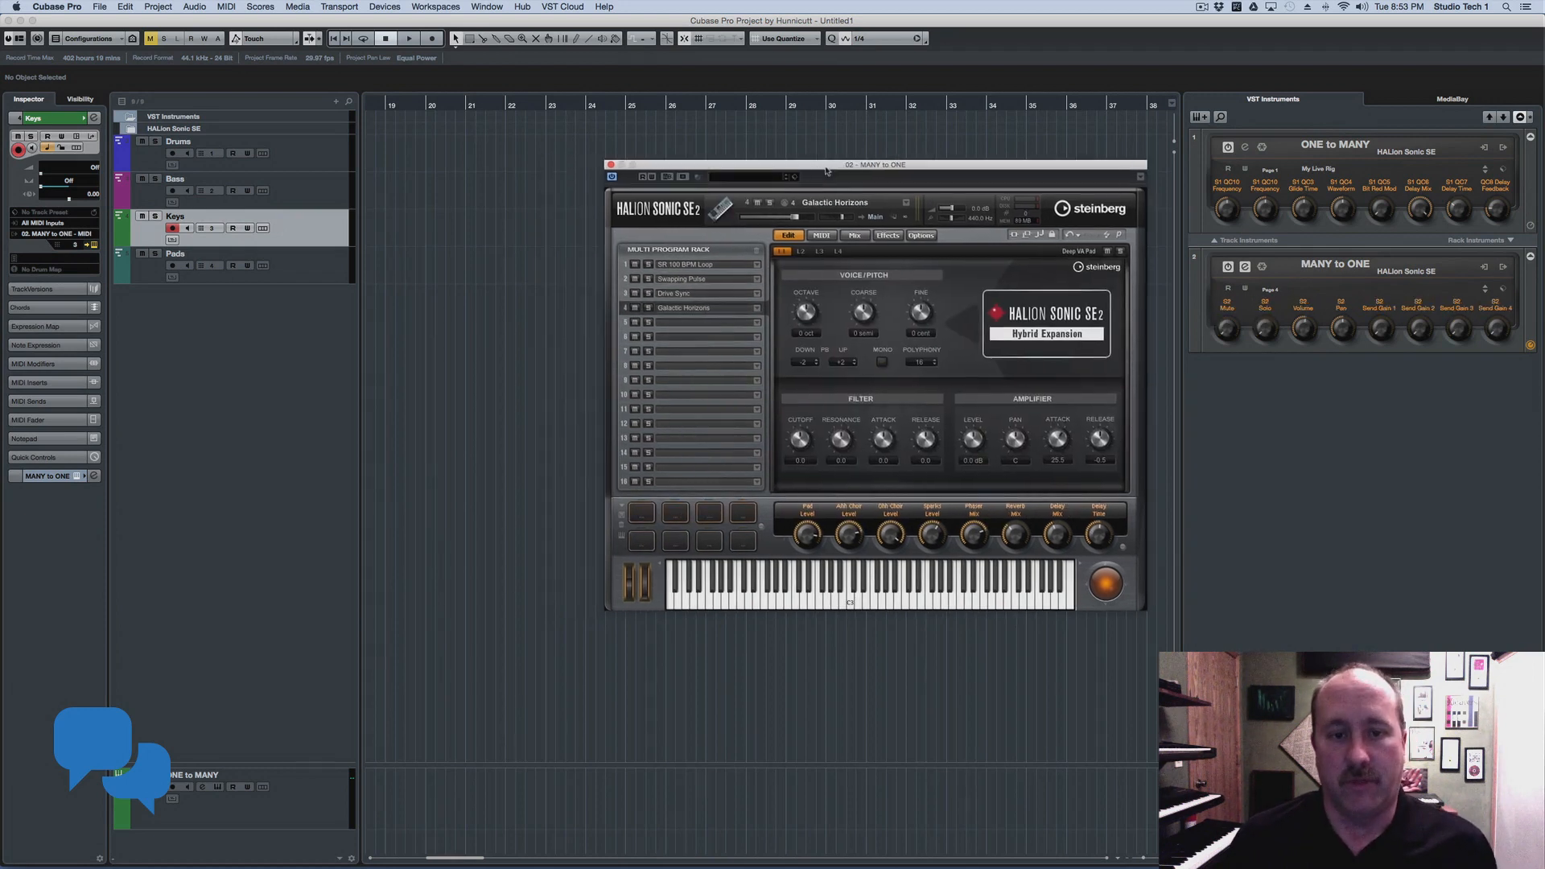
{"action": "left_click", "coordinate": [824, 235]}
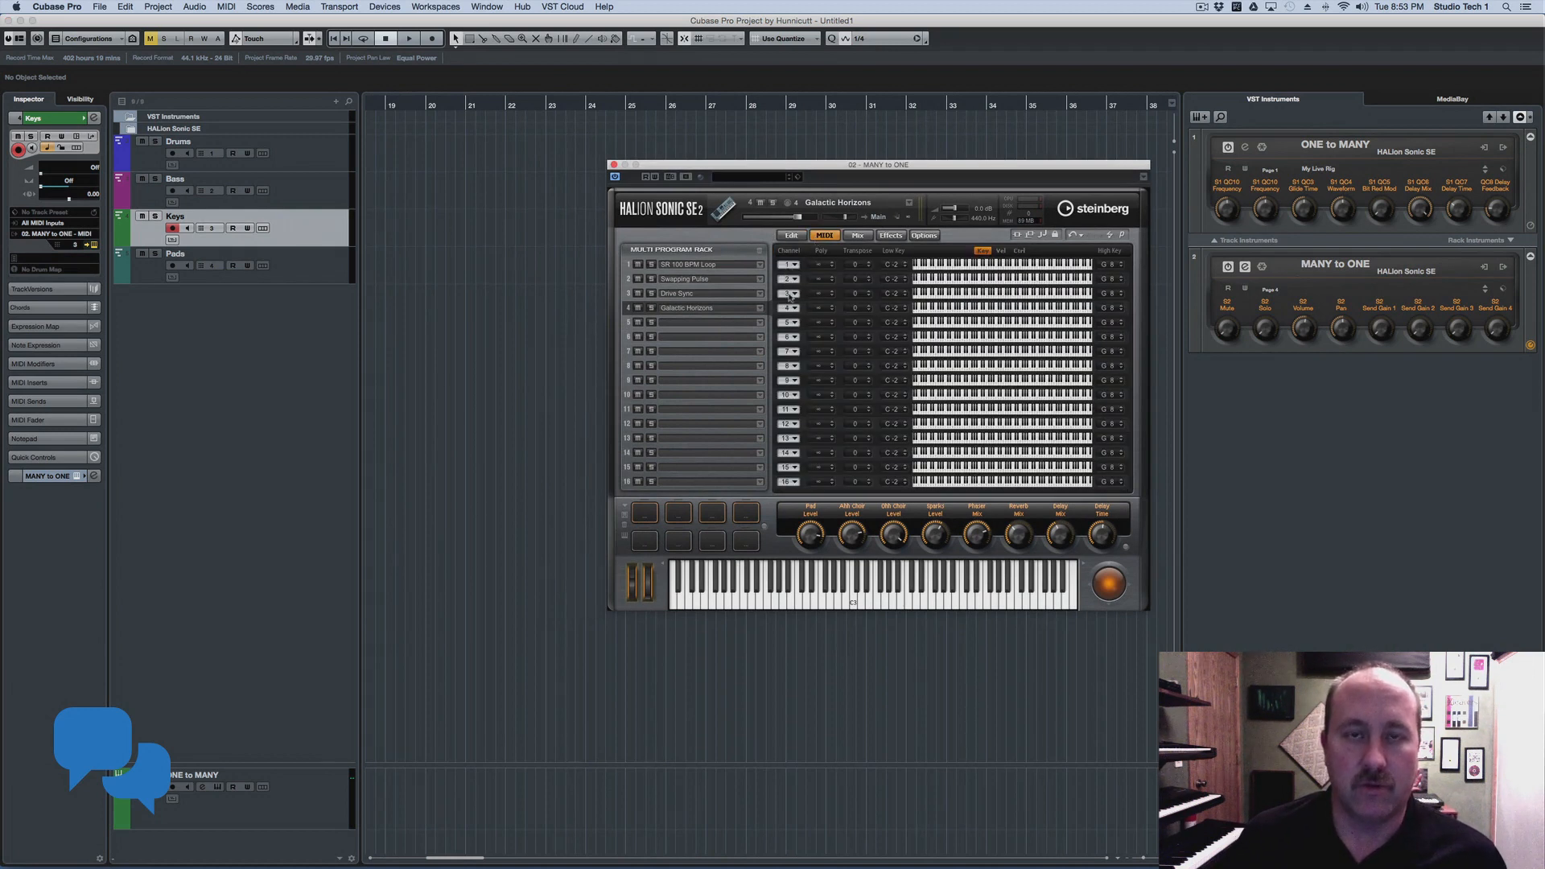
{"action": "left_click", "coordinate": [858, 235]}
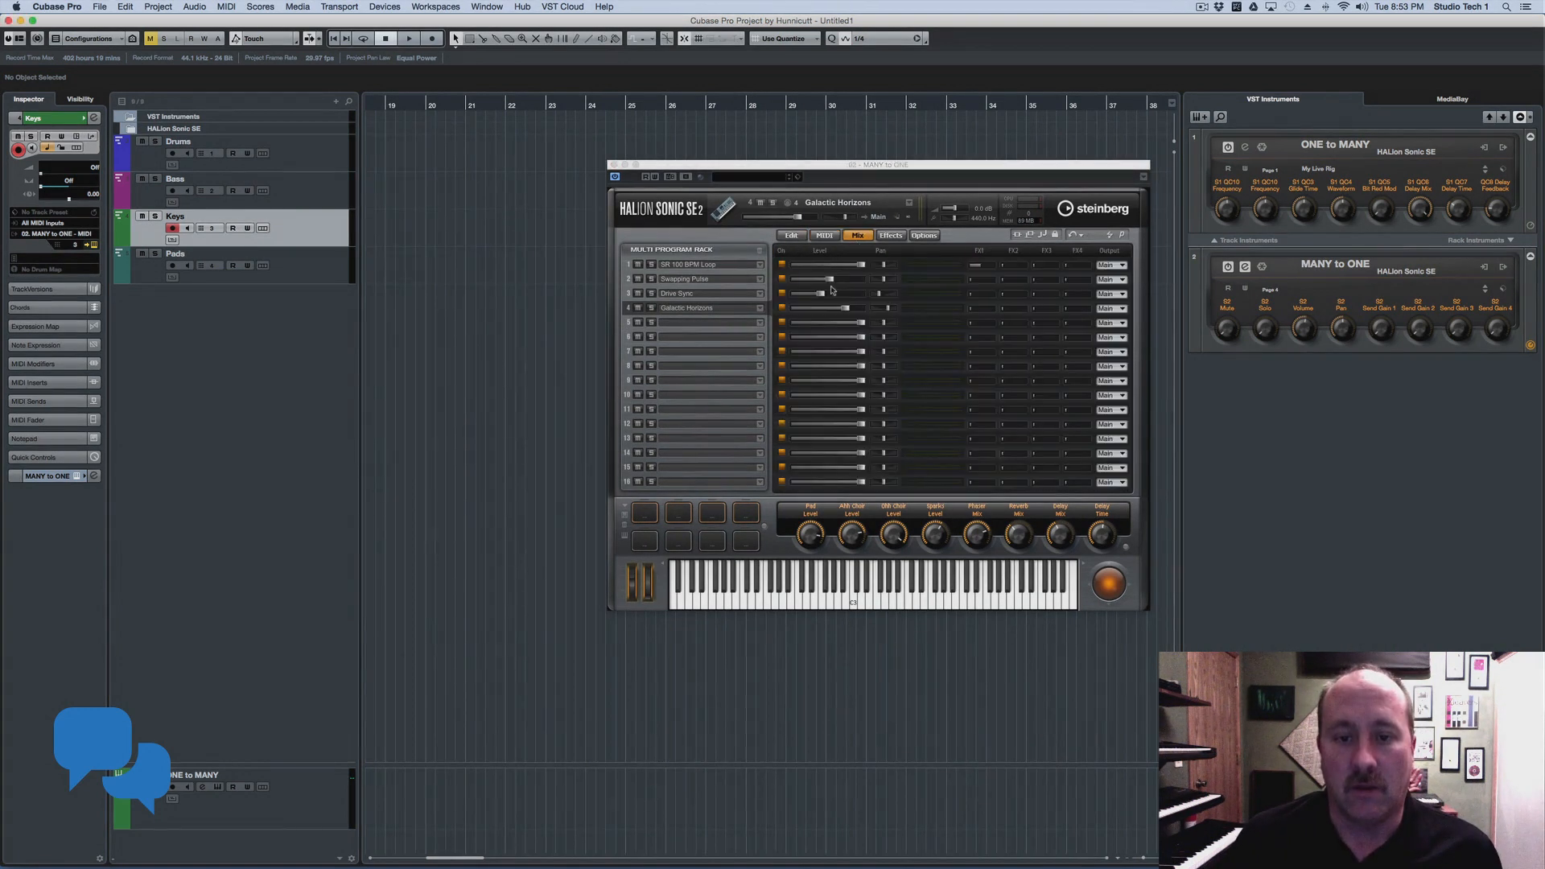
{"action": "left_click", "coordinate": [899, 237]}
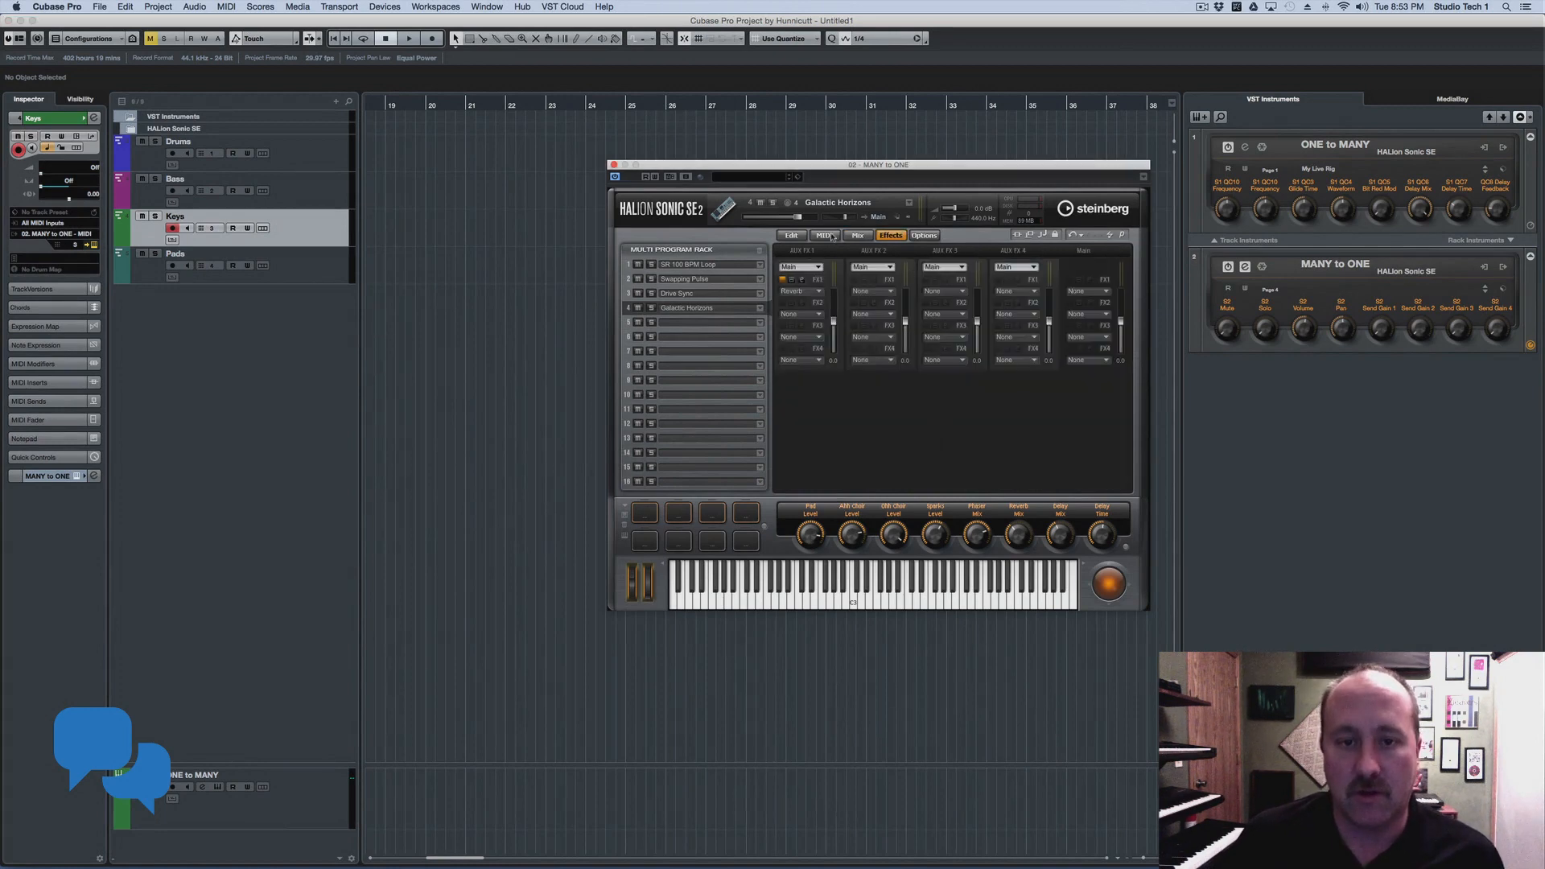
{"action": "left_click", "coordinate": [857, 235]}
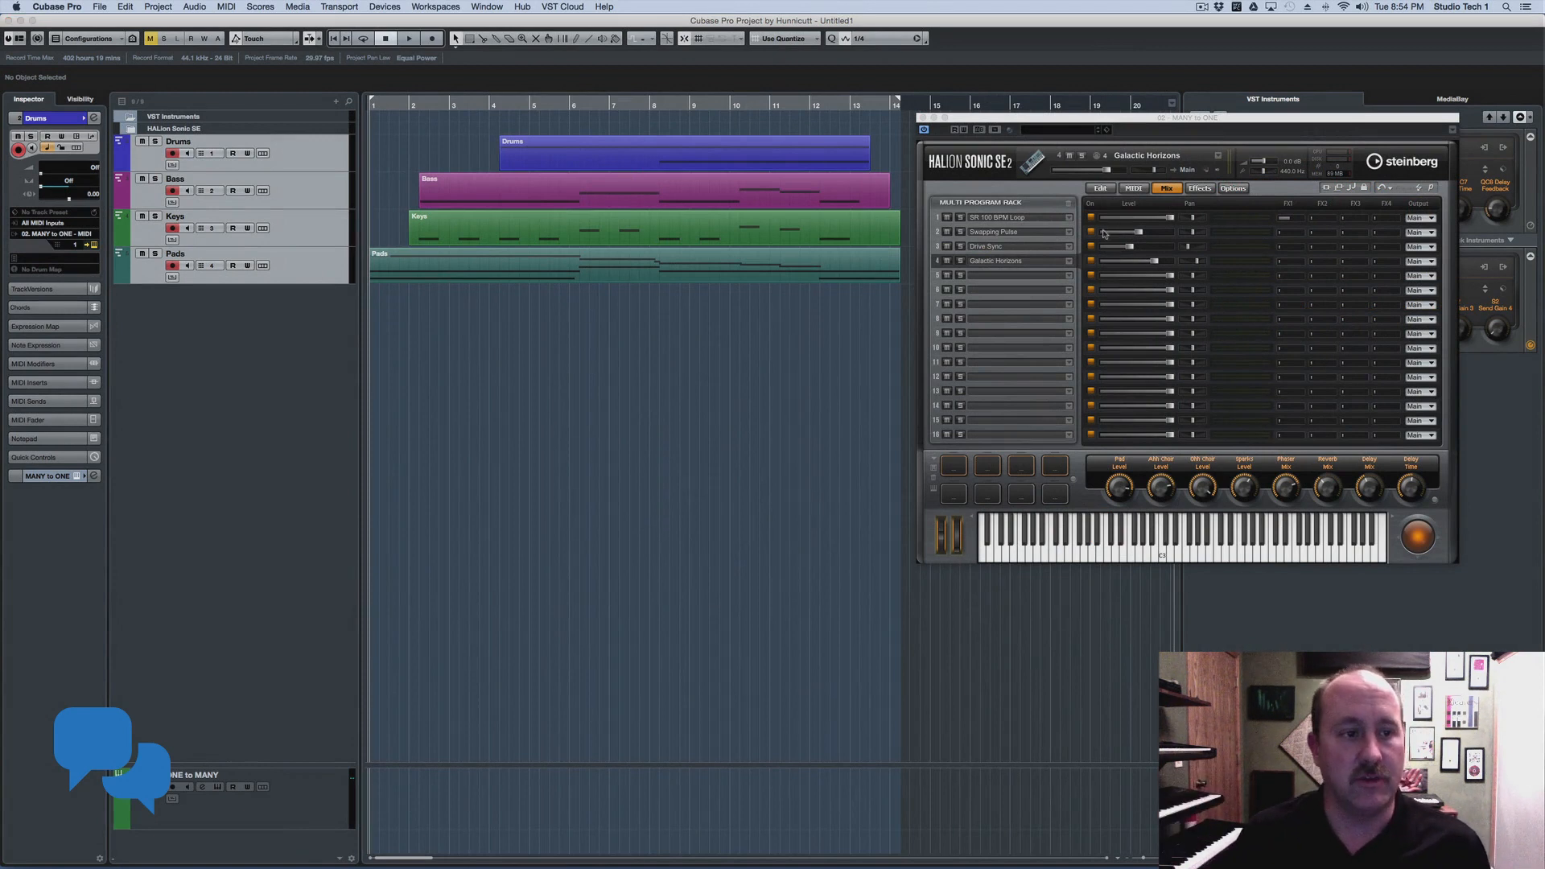
Play the Drums, Bass, Keys and Pads parts through MANY to ONE, stop playback and close its instrument window
{"action": "key", "text": "space"}
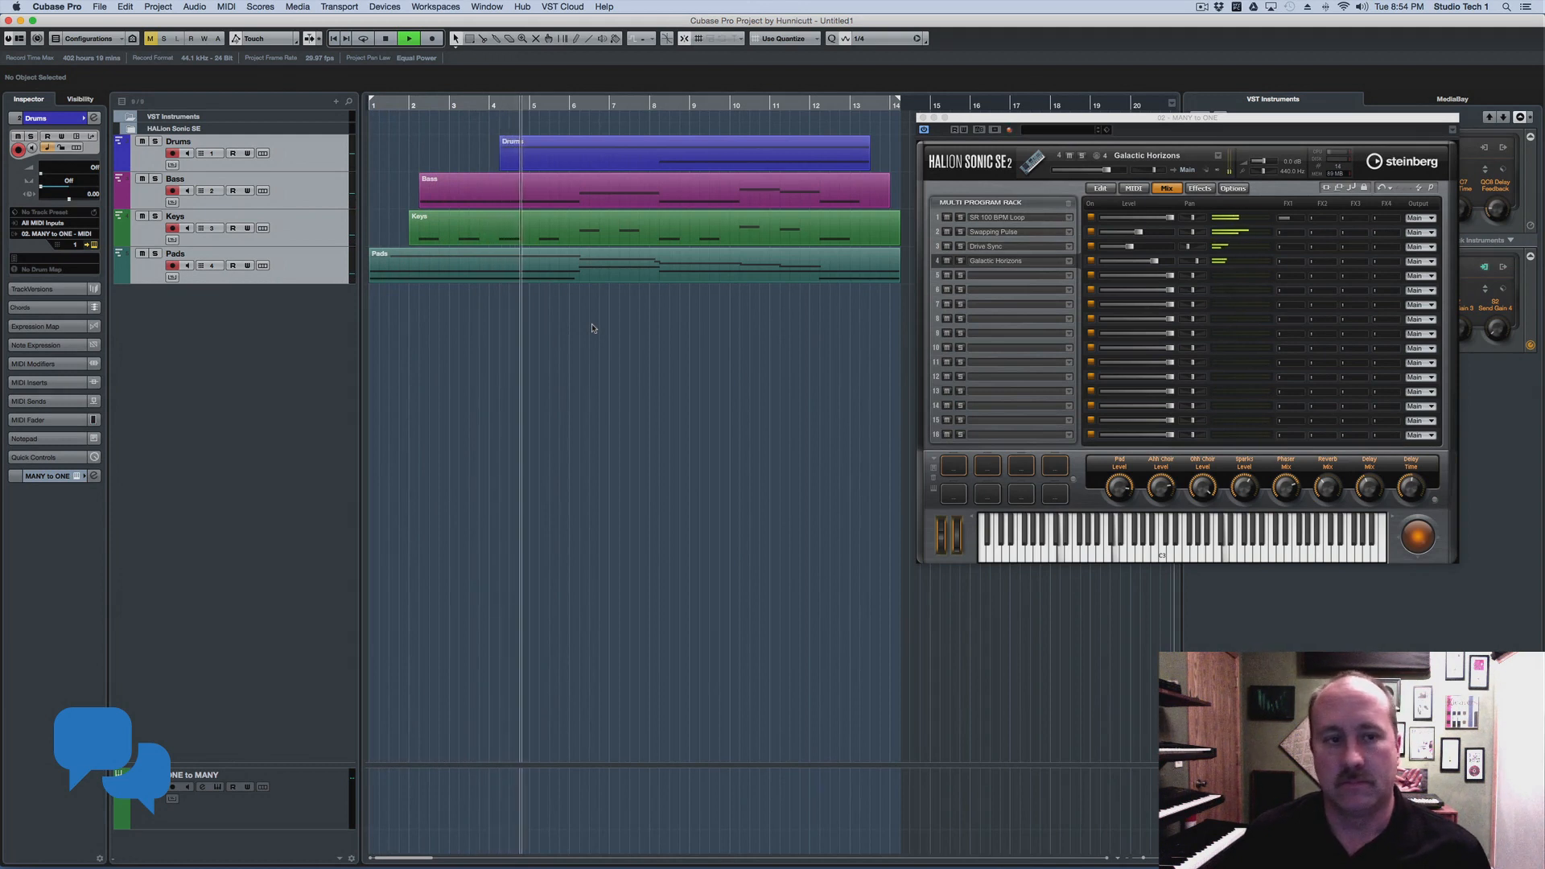
{"action": "mouse_move", "coordinate": [1156, 265]}
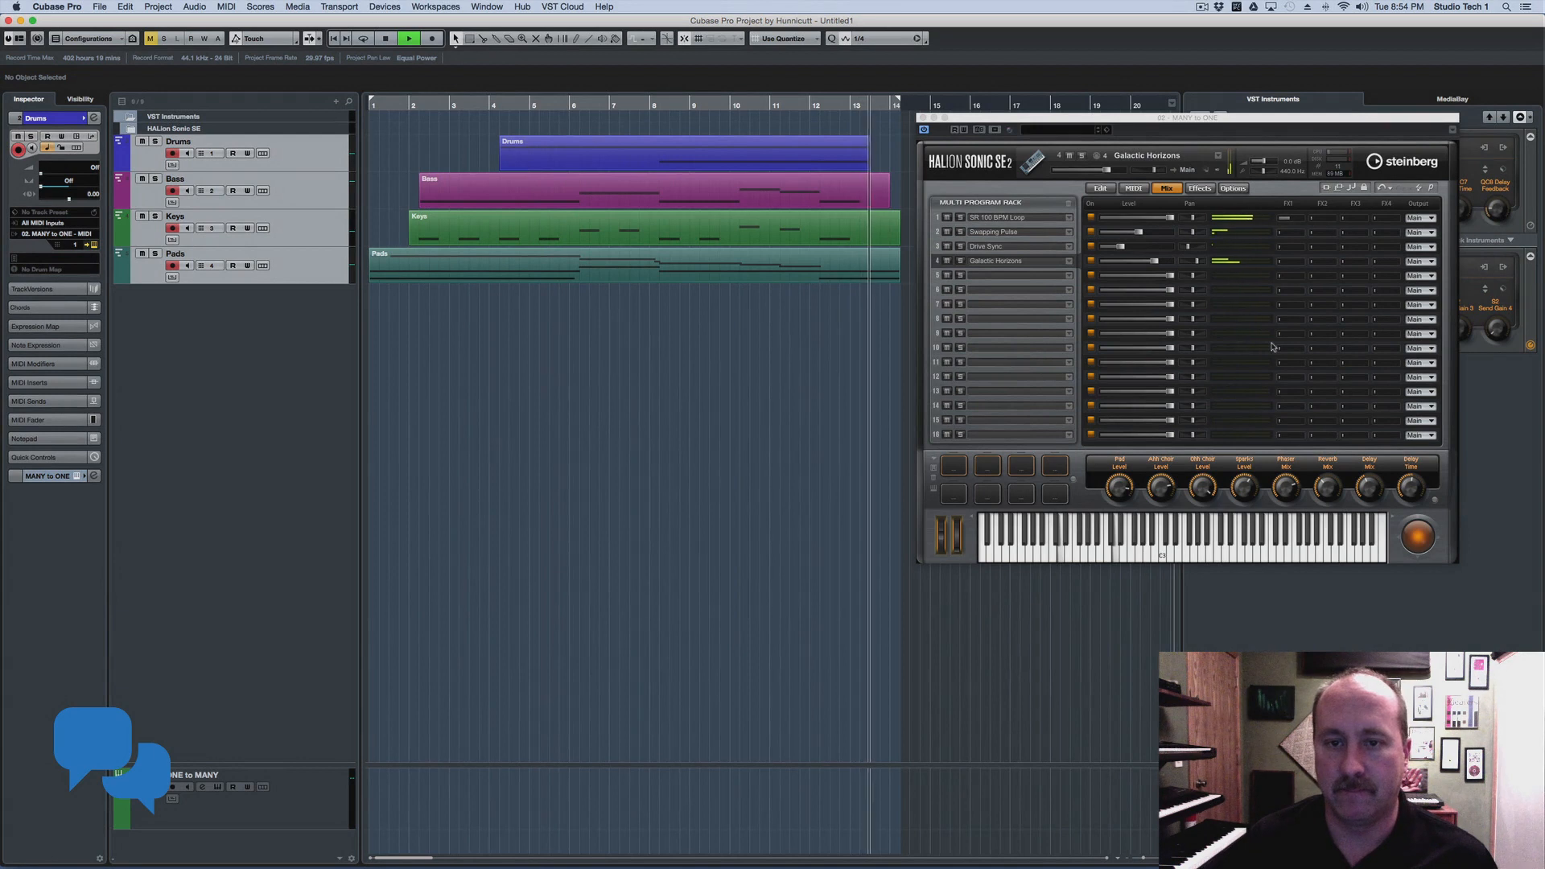
{"action": "key", "text": "space"}
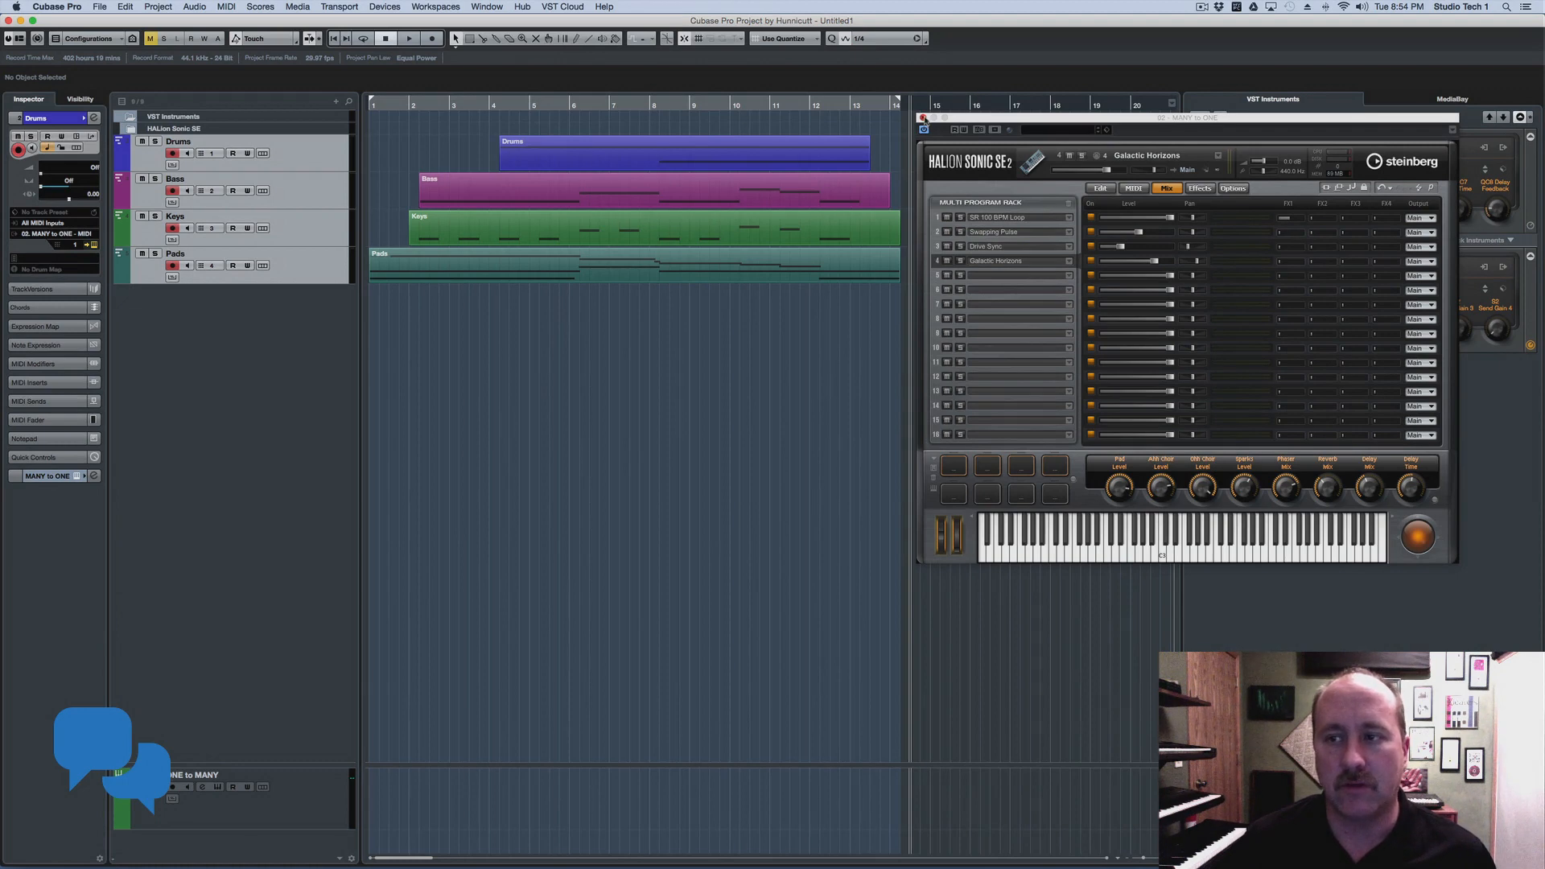
{"action": "left_click_drag", "start_coordinate": [923, 117], "coordinate": [466, 138]}
Show the full editor view of the HALion Sonic SE 01 instrument holding the Clicking Bass program
{"action": "left_click", "coordinate": [969, 236]}
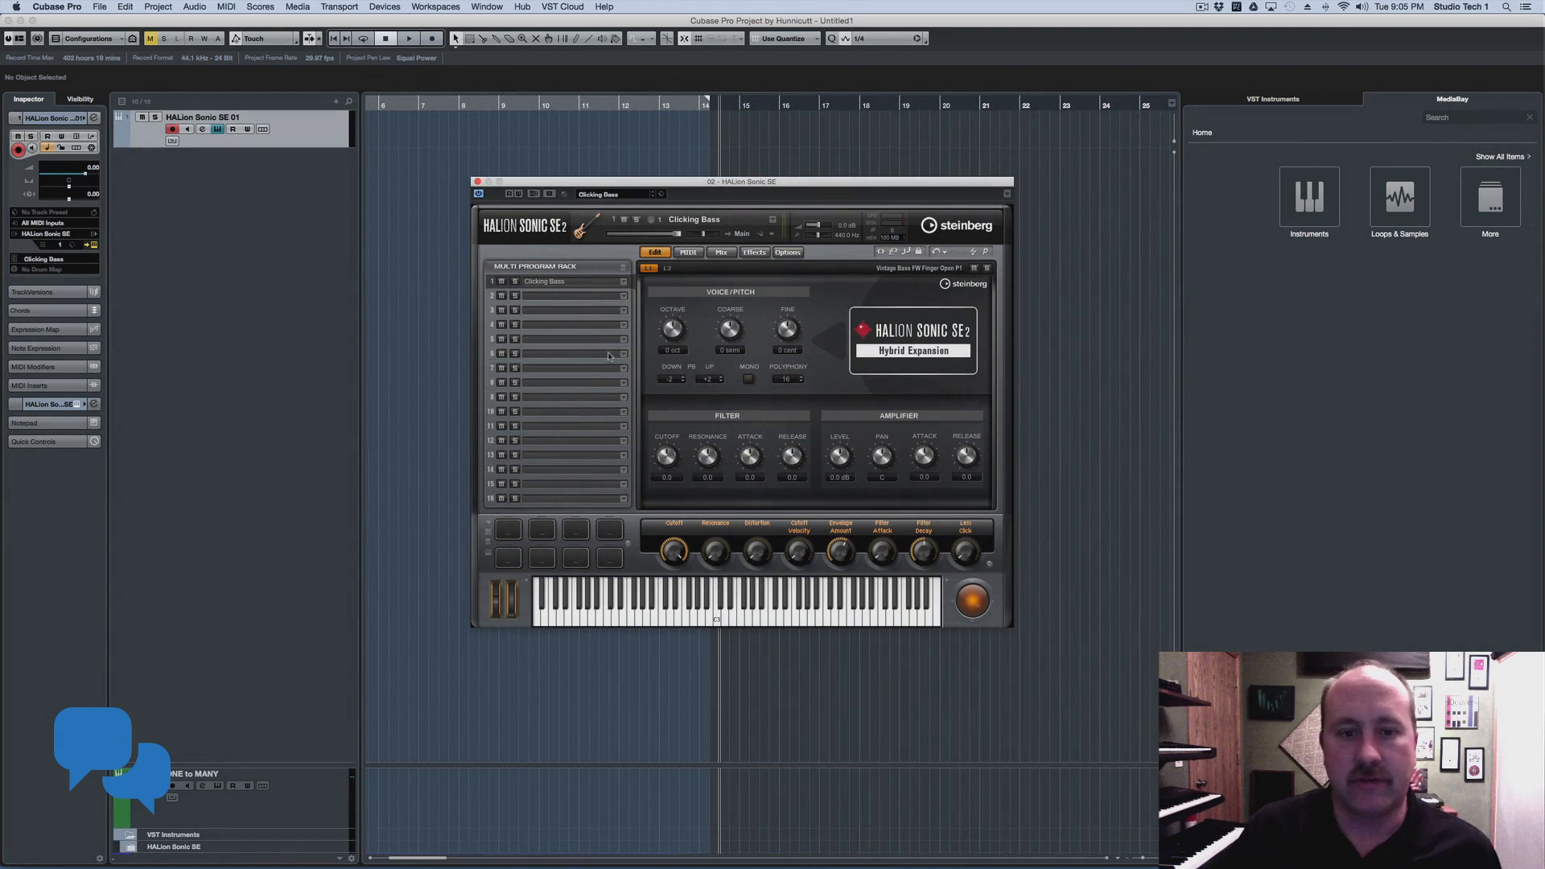
Open HALion Sonic SE's key commands from its options and expand the Global and Navigate command groups
{"action": "left_click", "coordinate": [788, 252]}
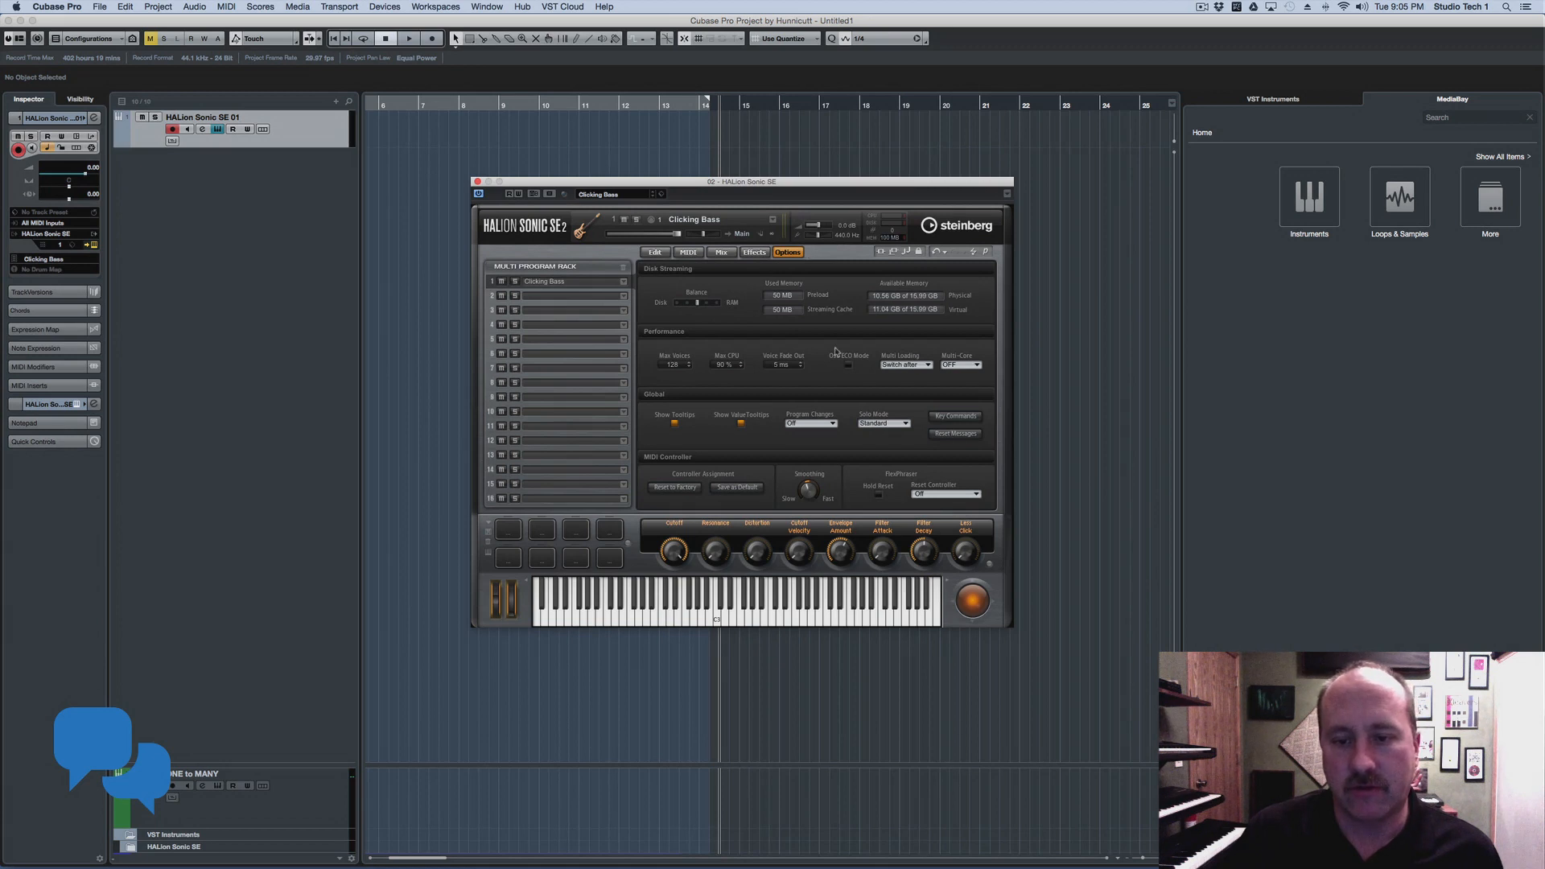
{"action": "left_click", "coordinate": [946, 420]}
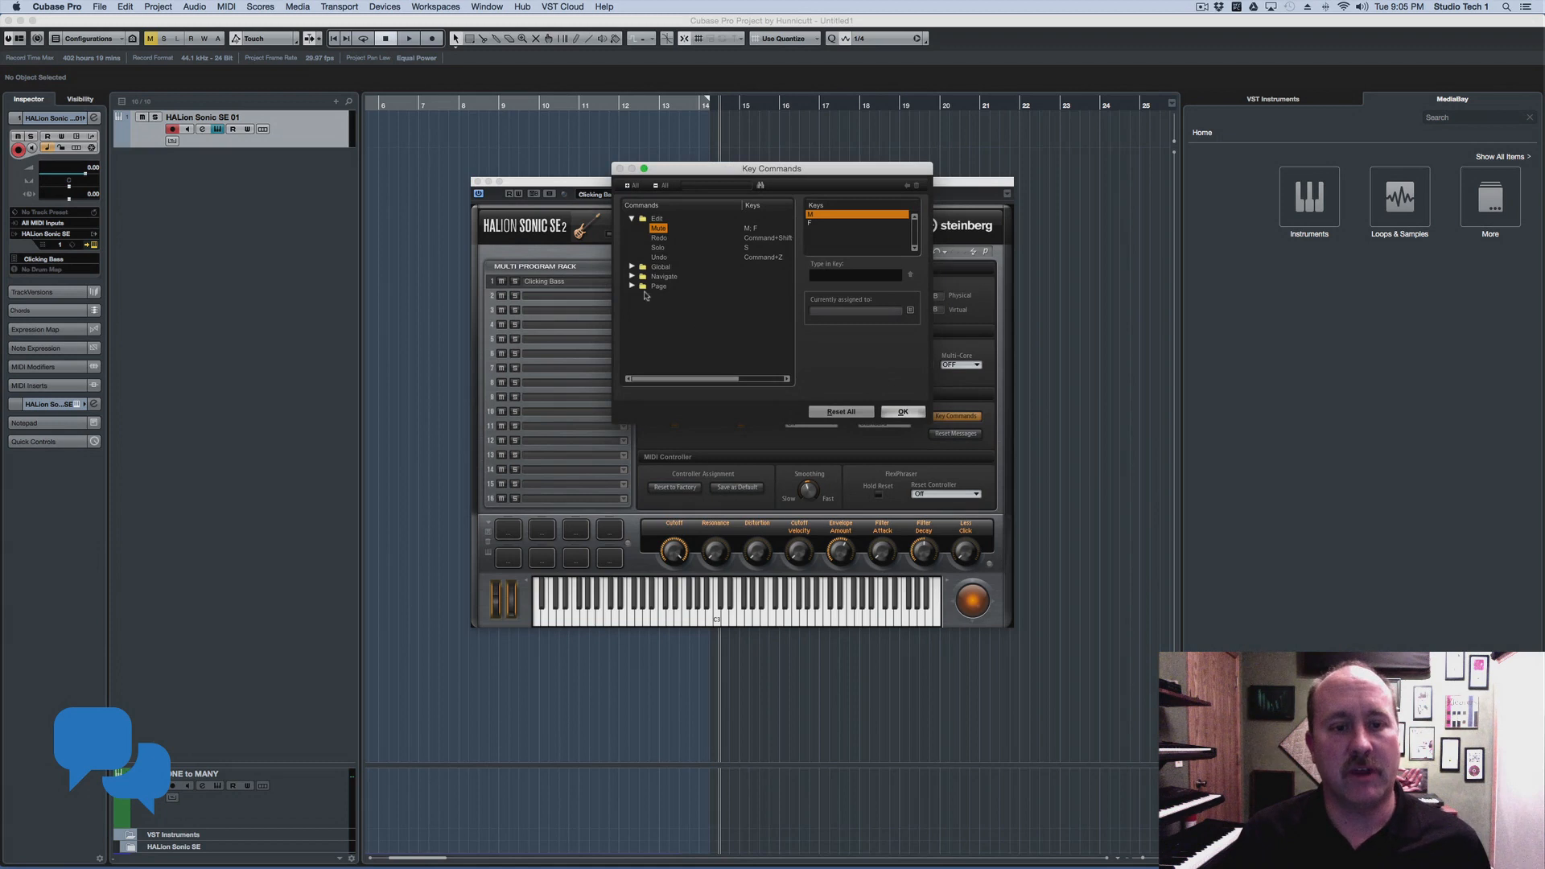
{"action": "left_click", "coordinate": [632, 267]}
{"action": "left_click", "coordinate": [630, 288]}
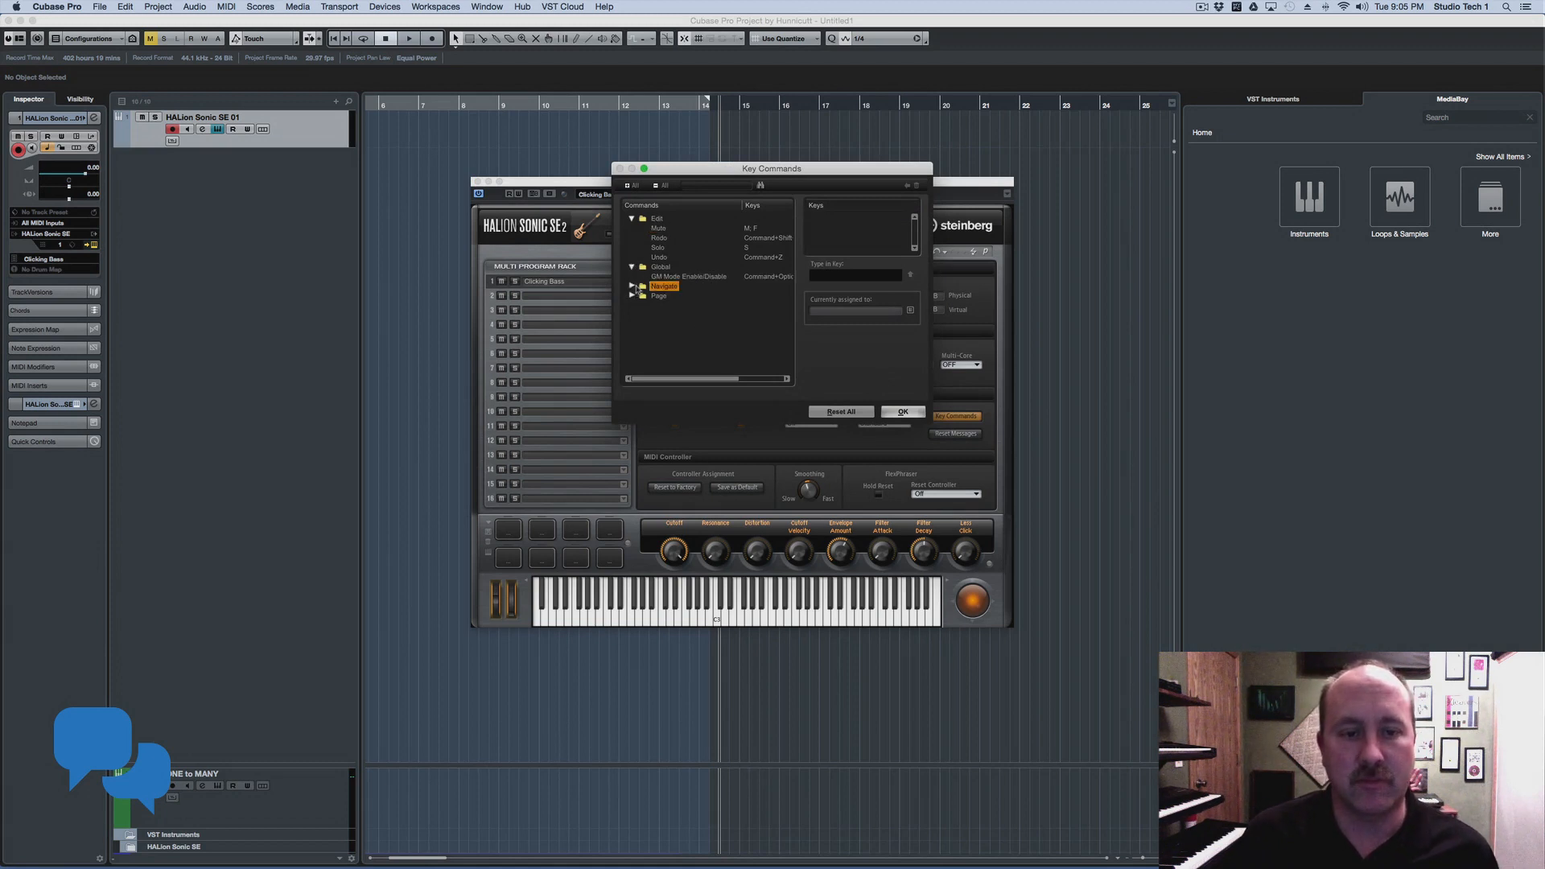
{"action": "left_click", "coordinate": [632, 287]}
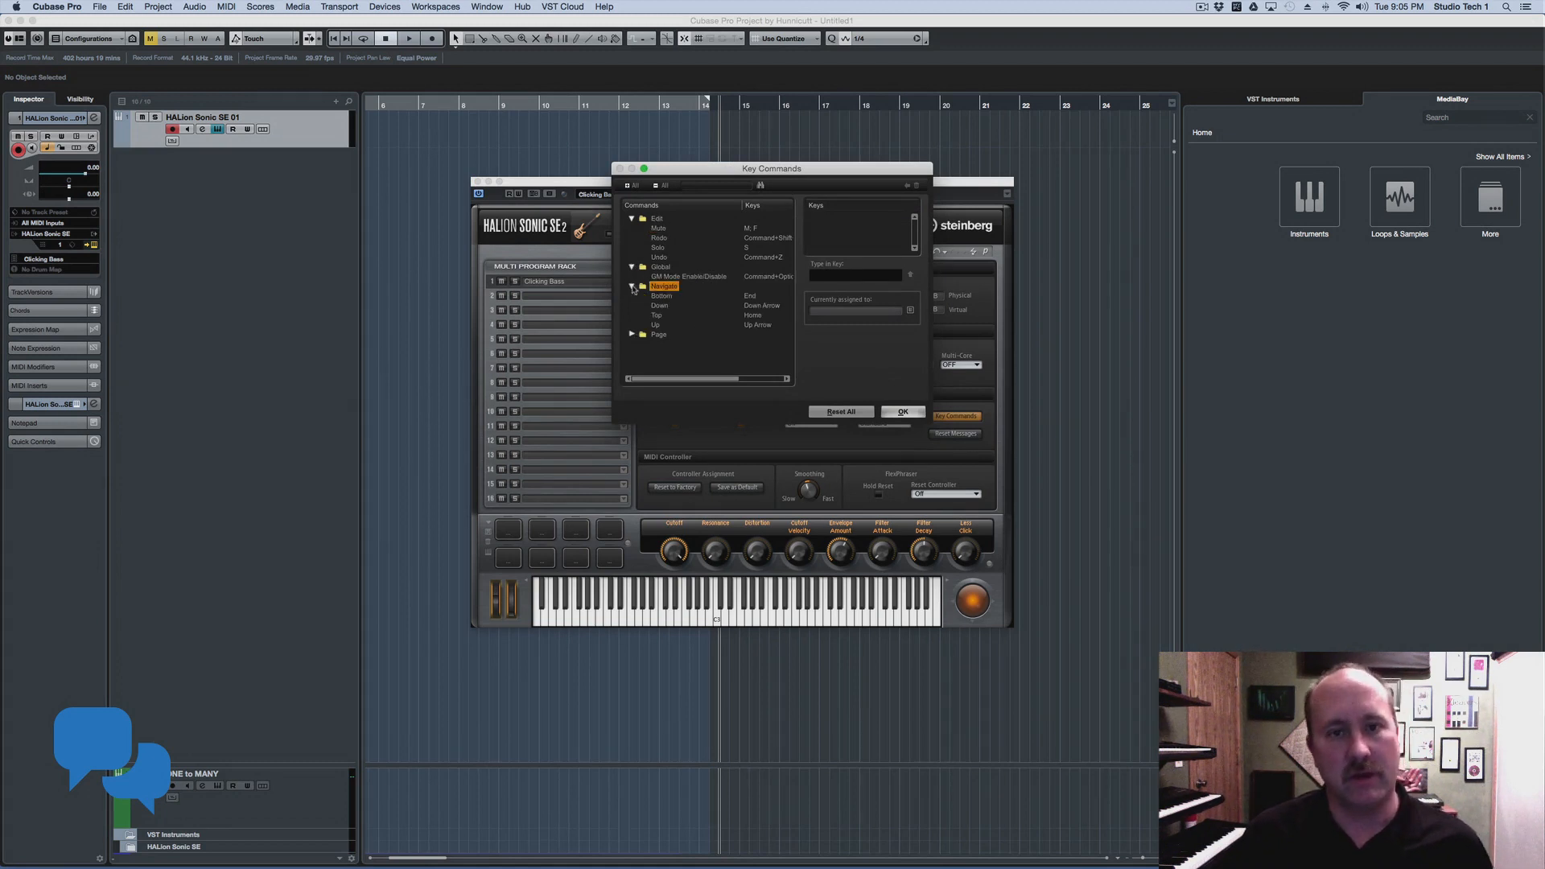
Assign D as an additional key command for Solo and confirm the Key Commands dialog
{"action": "left_click", "coordinate": [676, 248]}
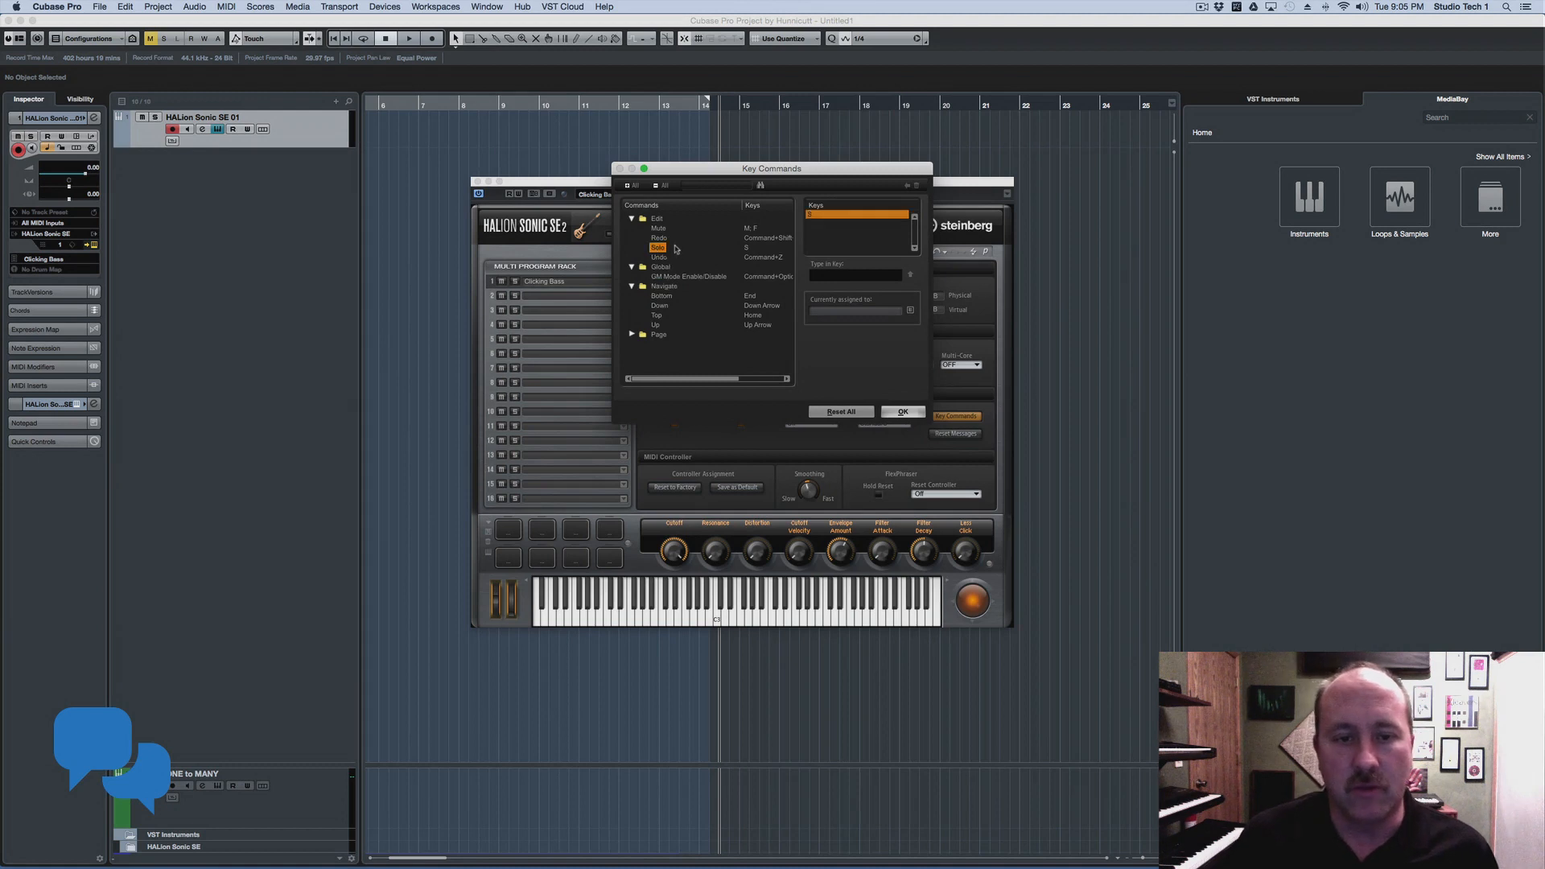
{"action": "left_click", "coordinate": [819, 276]}
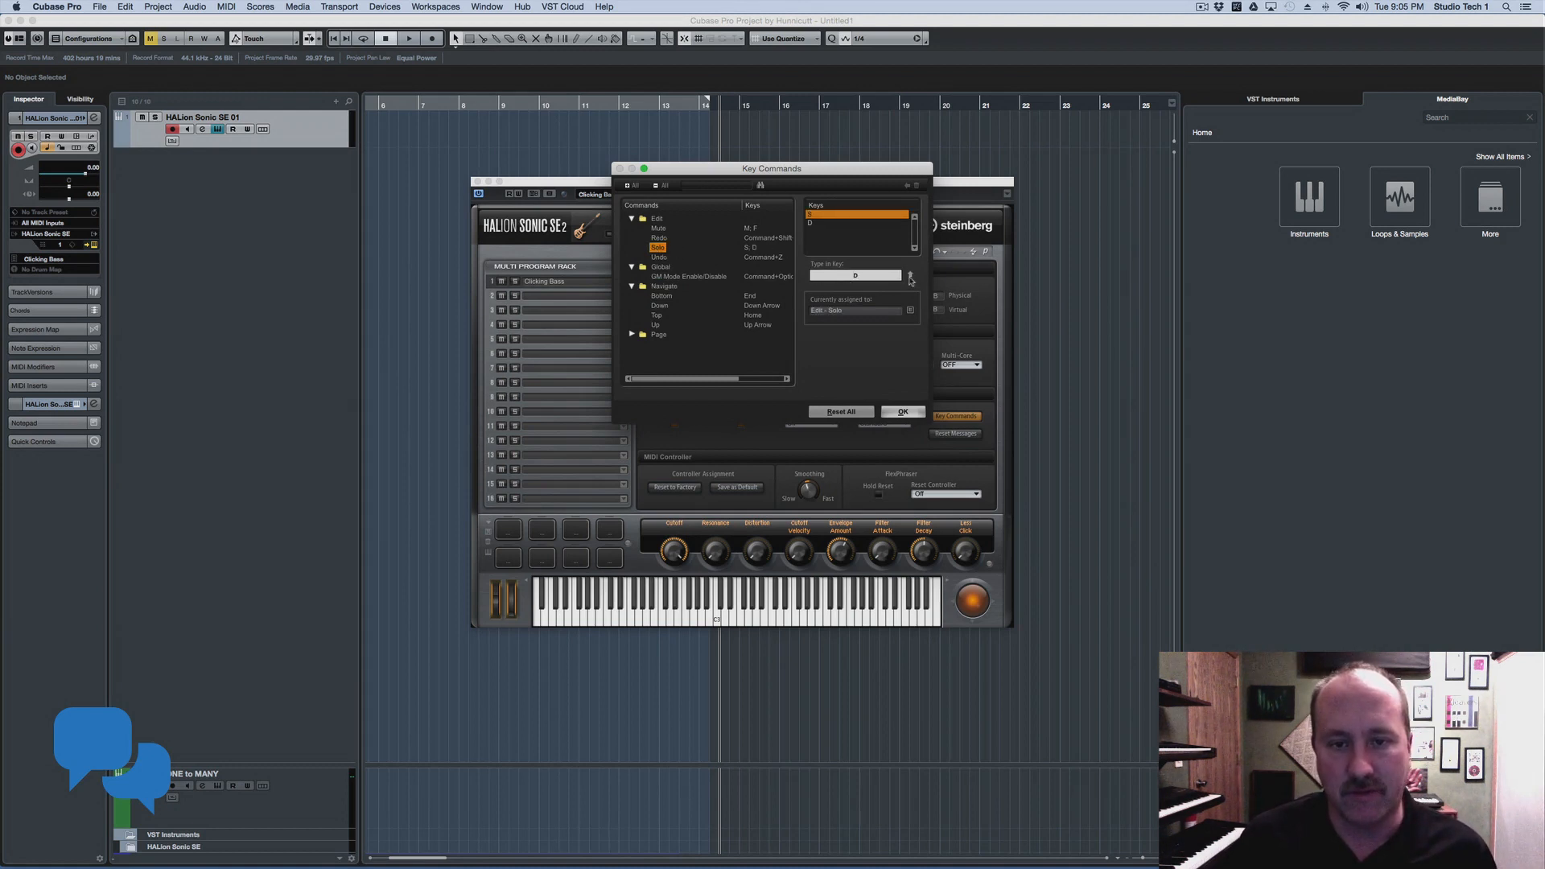
{"action": "key", "text": "Return"}
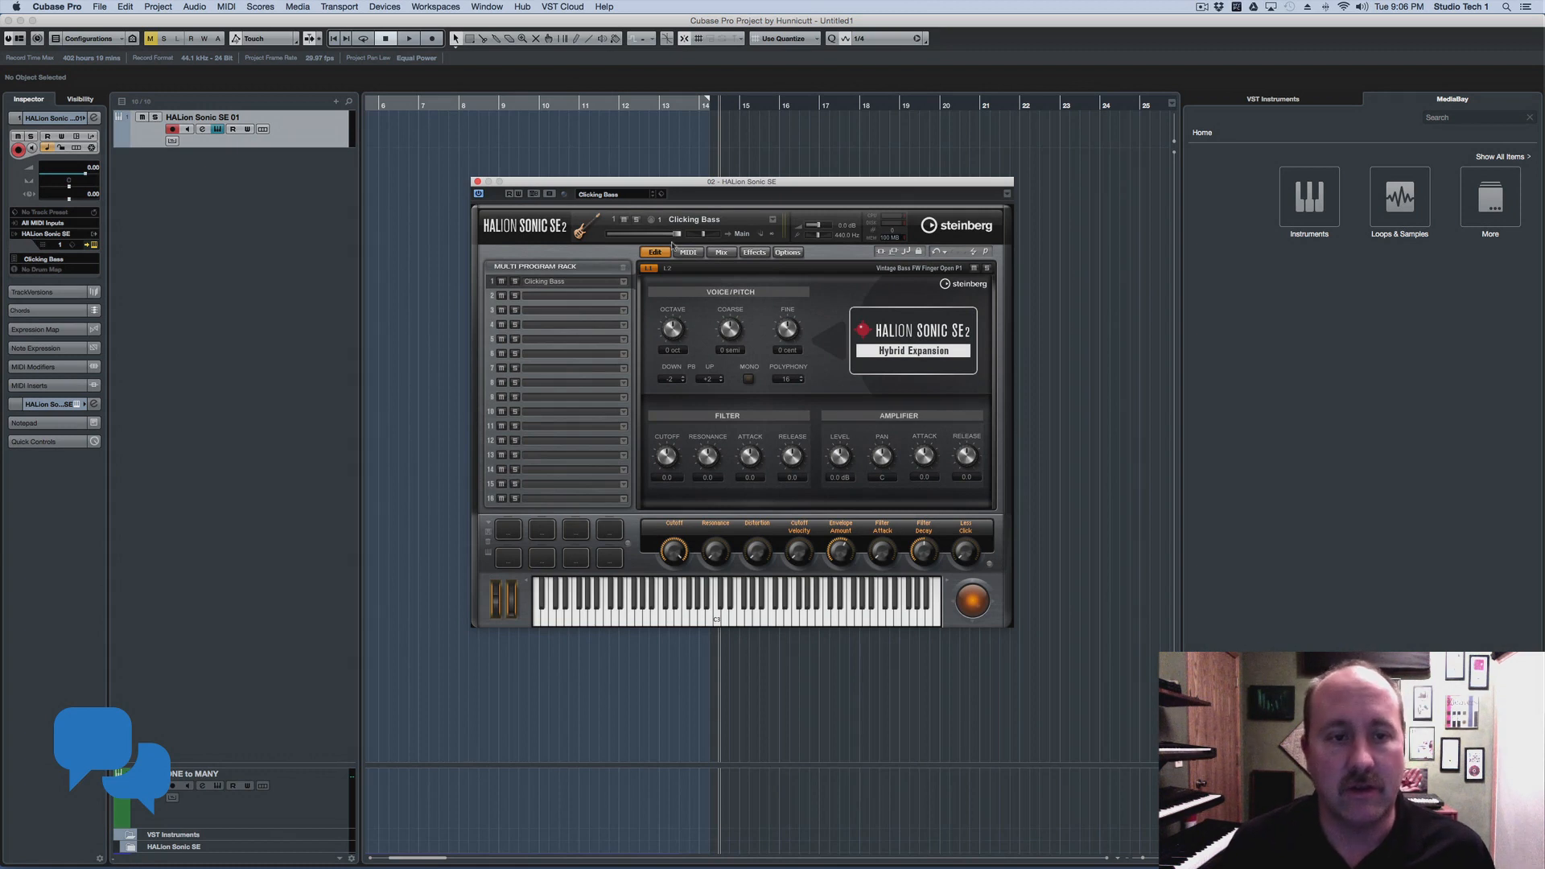
Browse programs for slot 1 in an enlarged browser, filter by the HALion Sonic SE Artist library, and close it without loading one
{"action": "left_click", "coordinate": [623, 282]}
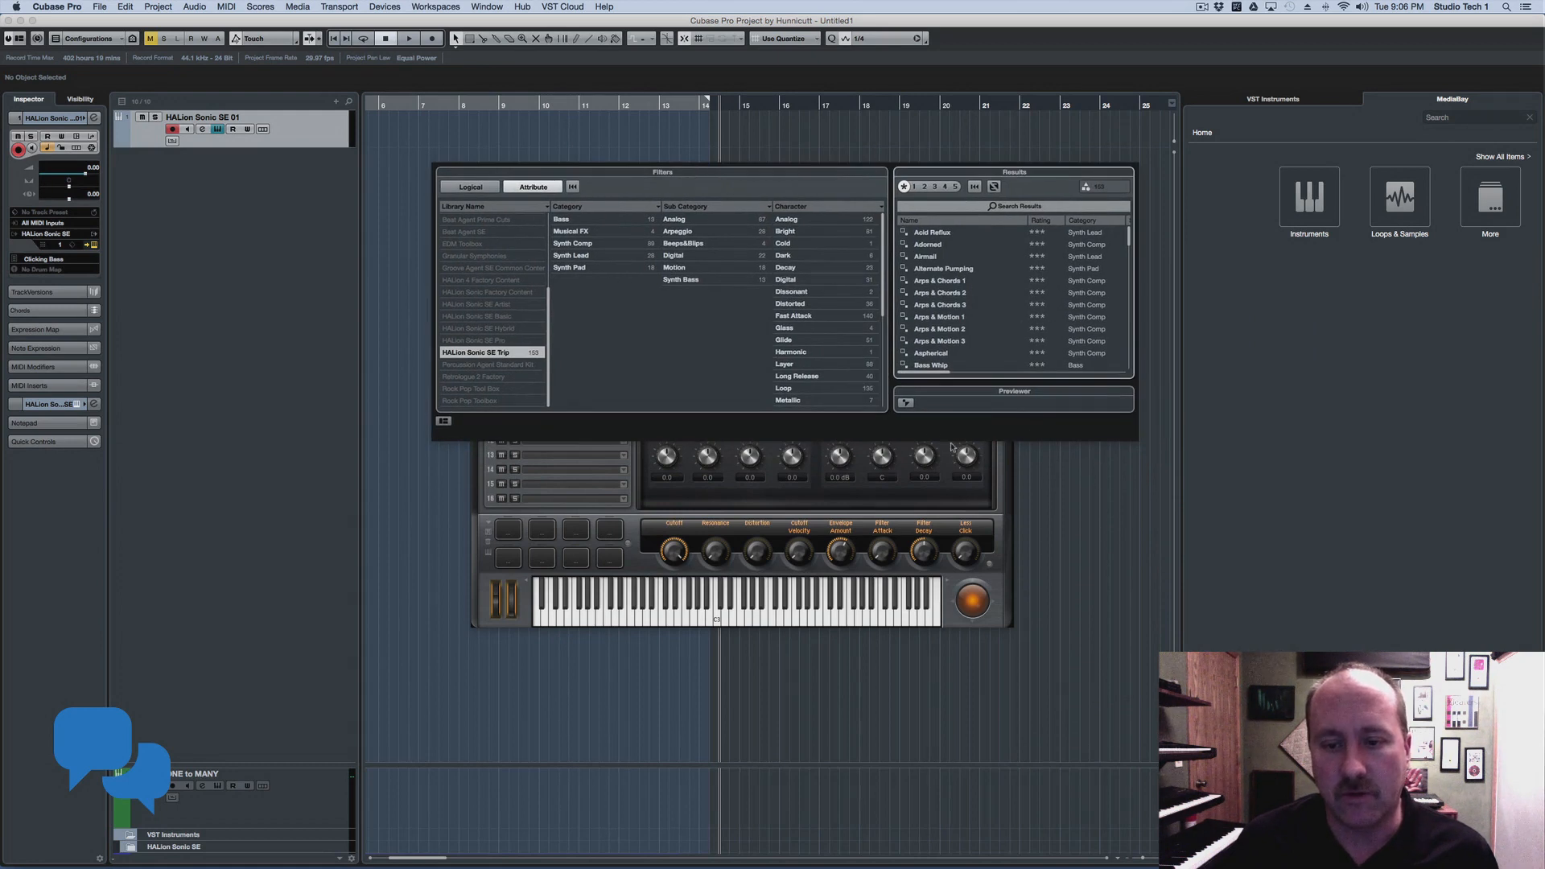
{"action": "left_click_drag", "start_coordinate": [1134, 439], "coordinate": [1189, 590]}
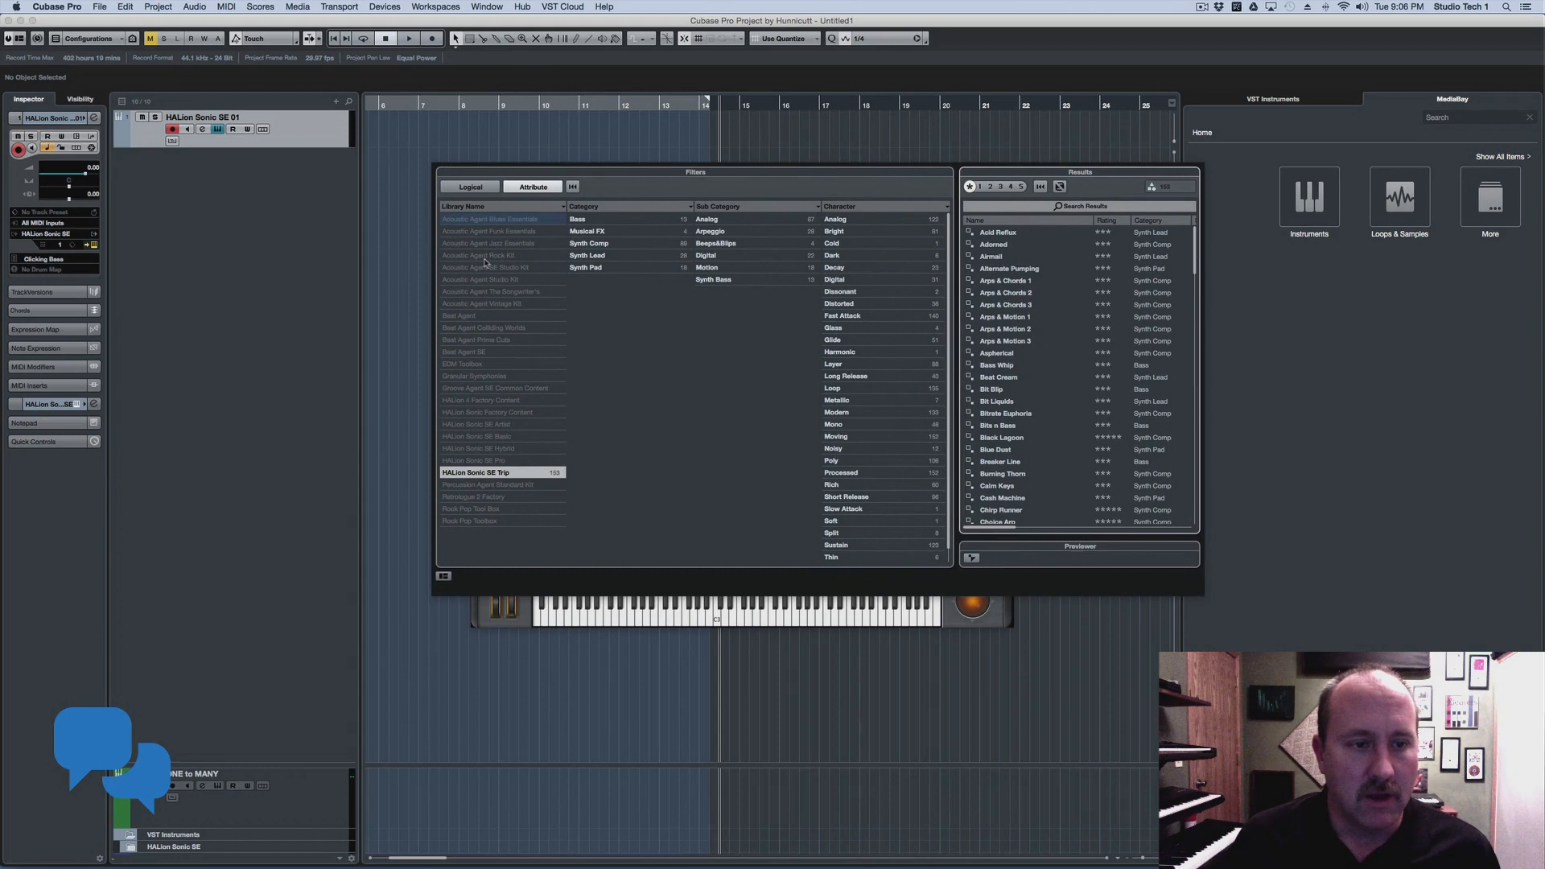
{"action": "left_click", "coordinate": [480, 451]}
{"action": "left_click", "coordinate": [490, 436]}
{"action": "left_click", "coordinate": [495, 424]}
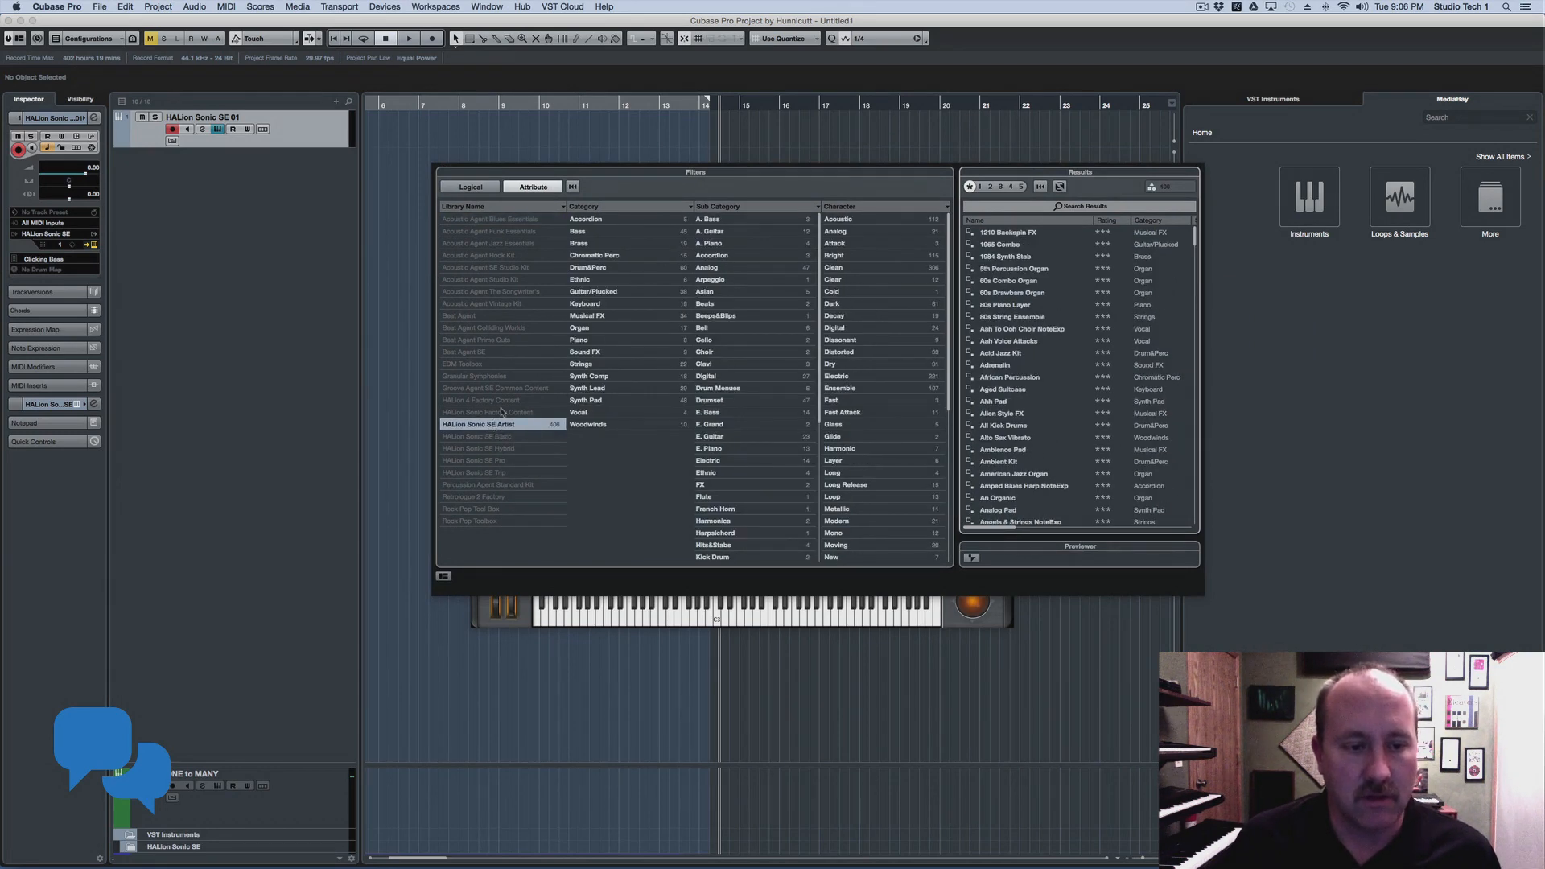
{"action": "left_click", "coordinate": [777, 153]}
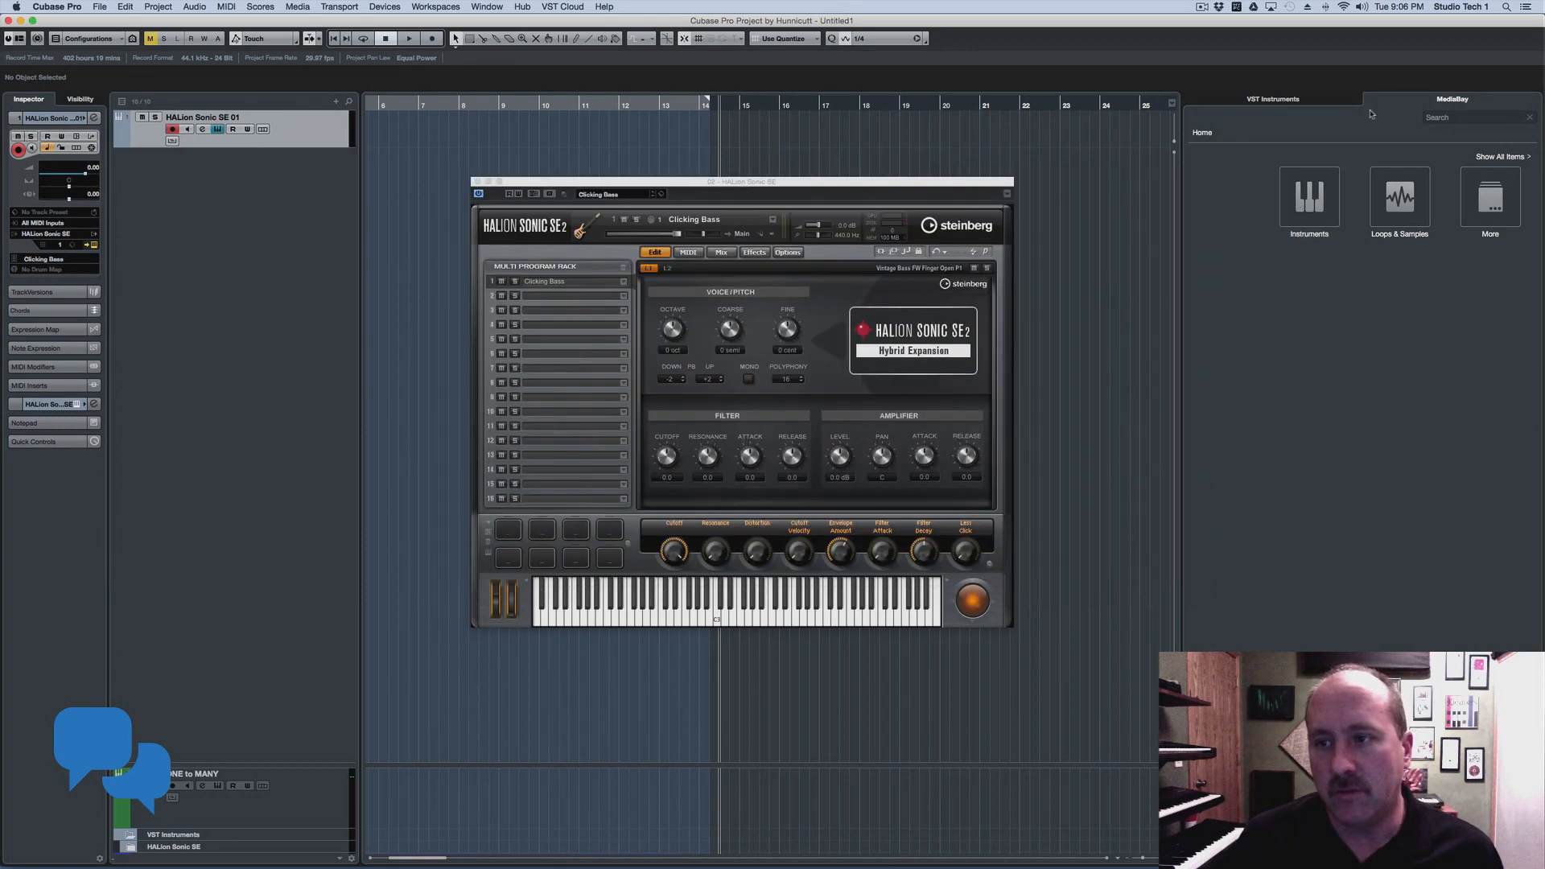
Find the HS SE Factory presets for HALion Sonic SE in MediaBay and load [GM 008] Clavinet into program slot 2
{"action": "left_click", "coordinate": [1320, 198]}
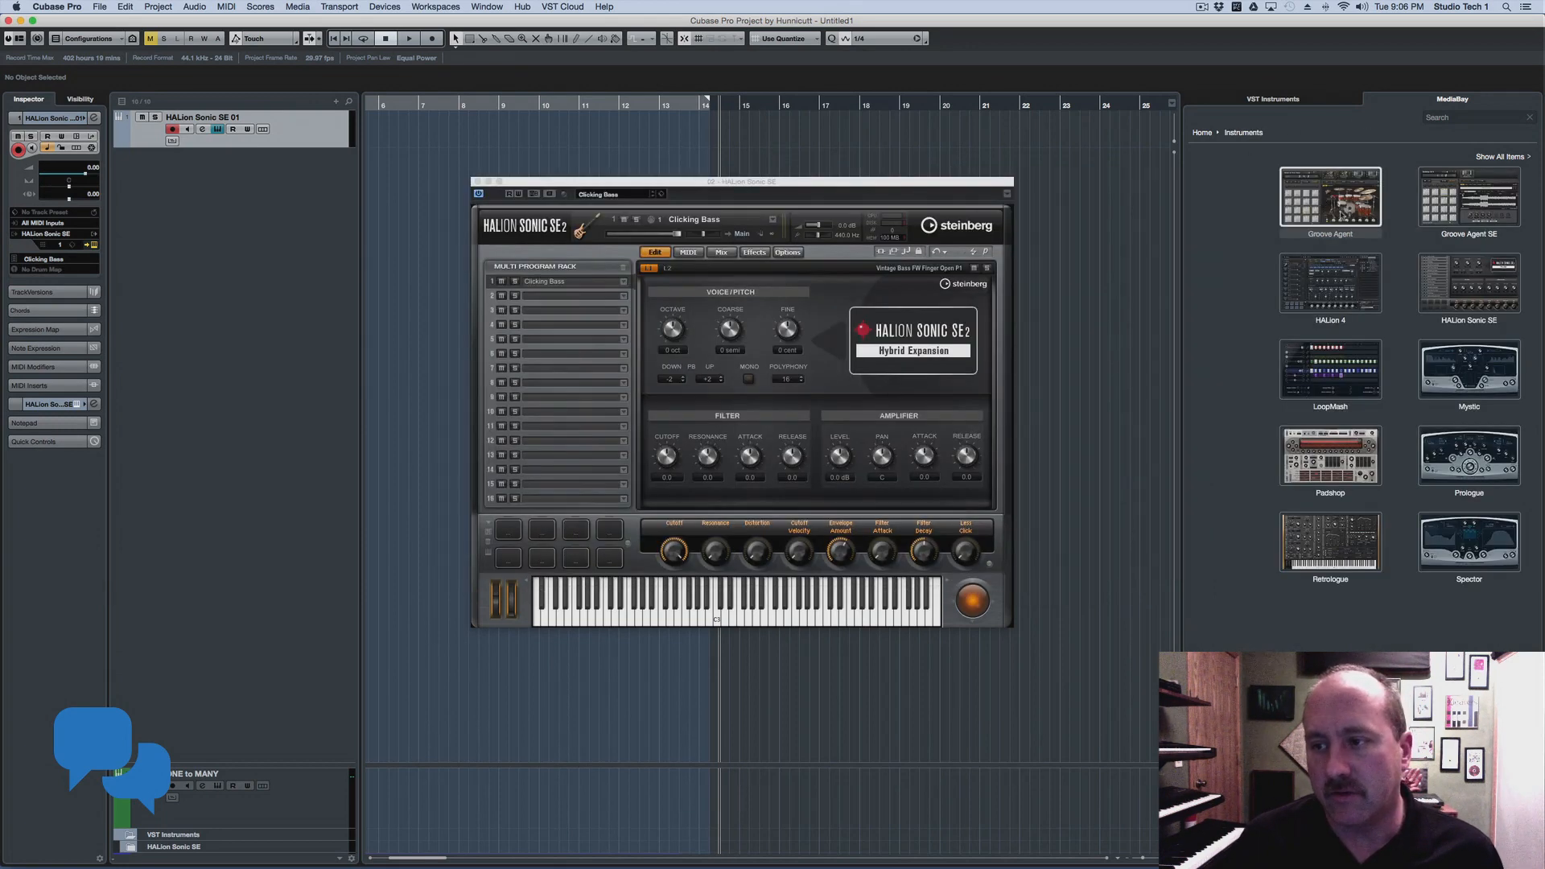
{"action": "left_click", "coordinate": [1457, 286]}
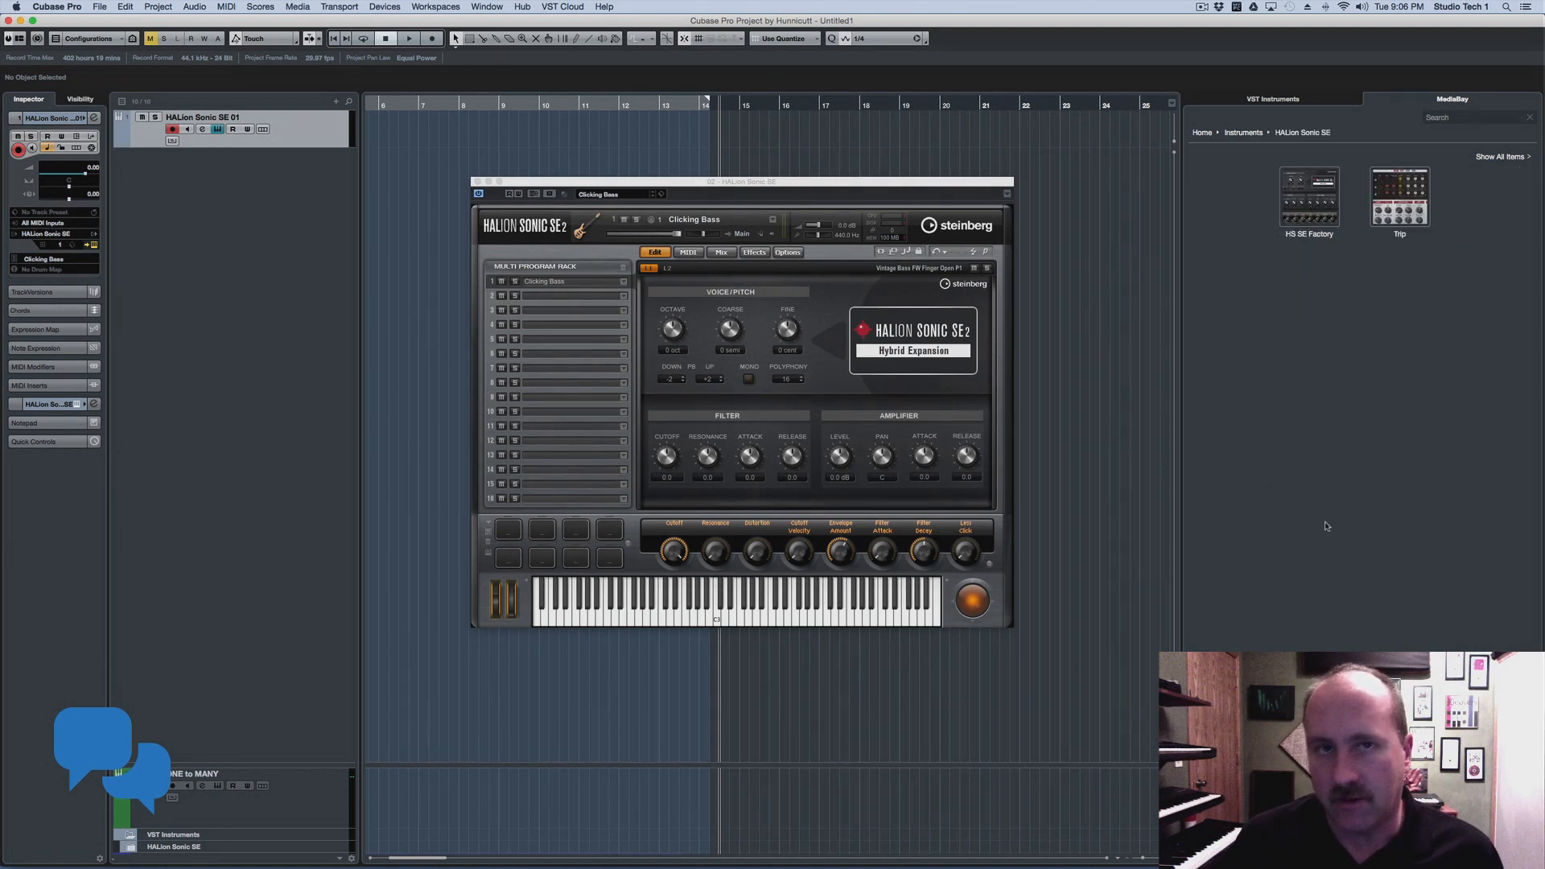
{"action": "left_click", "coordinate": [1305, 209]}
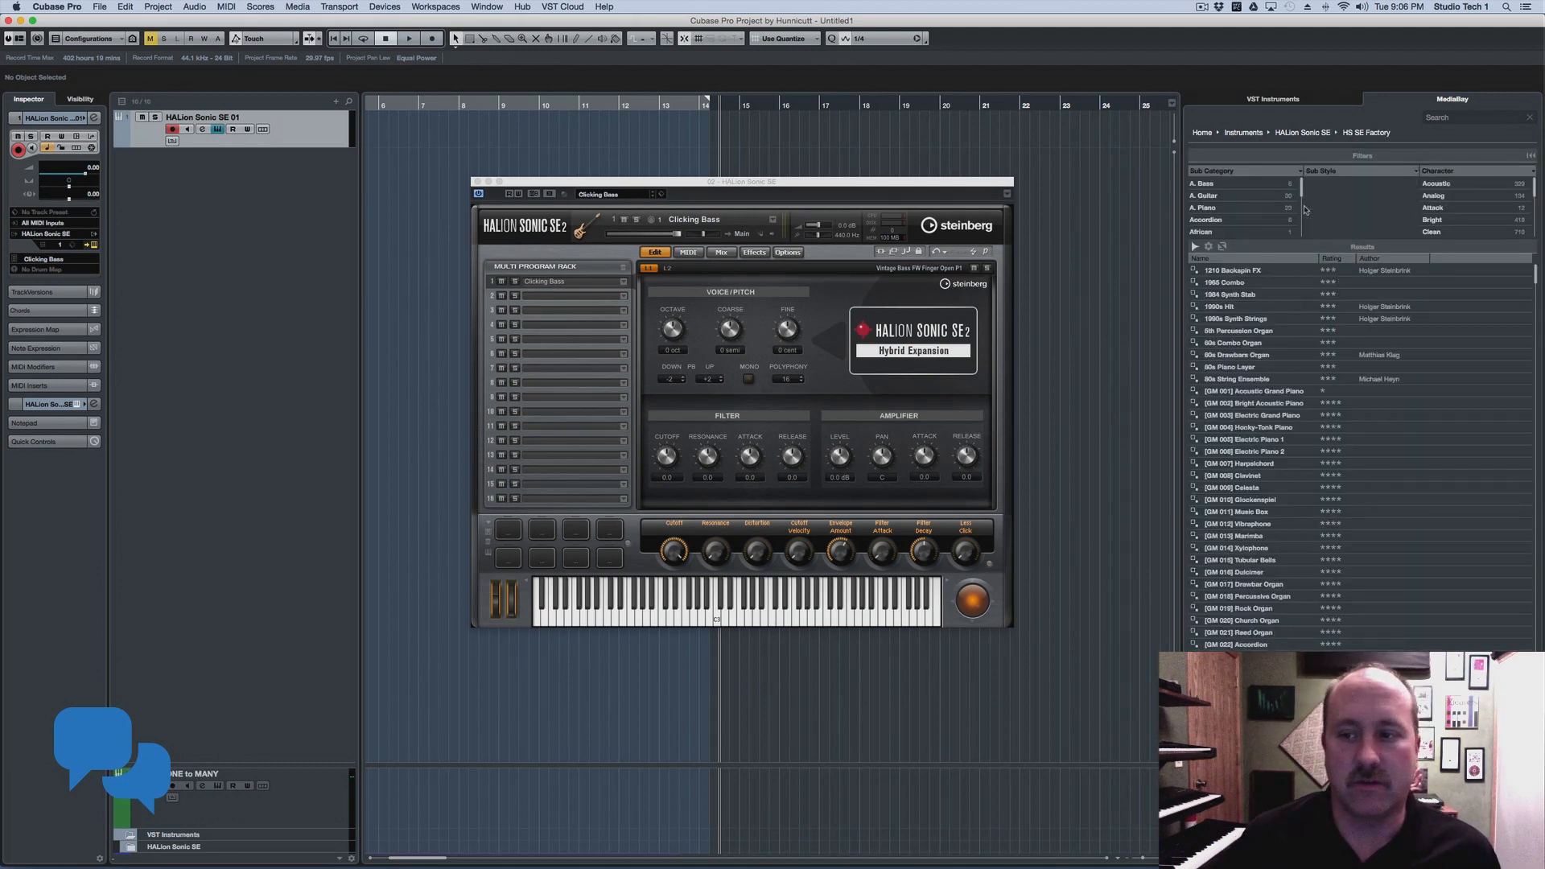
{"action": "left_click", "coordinate": [1258, 476]}
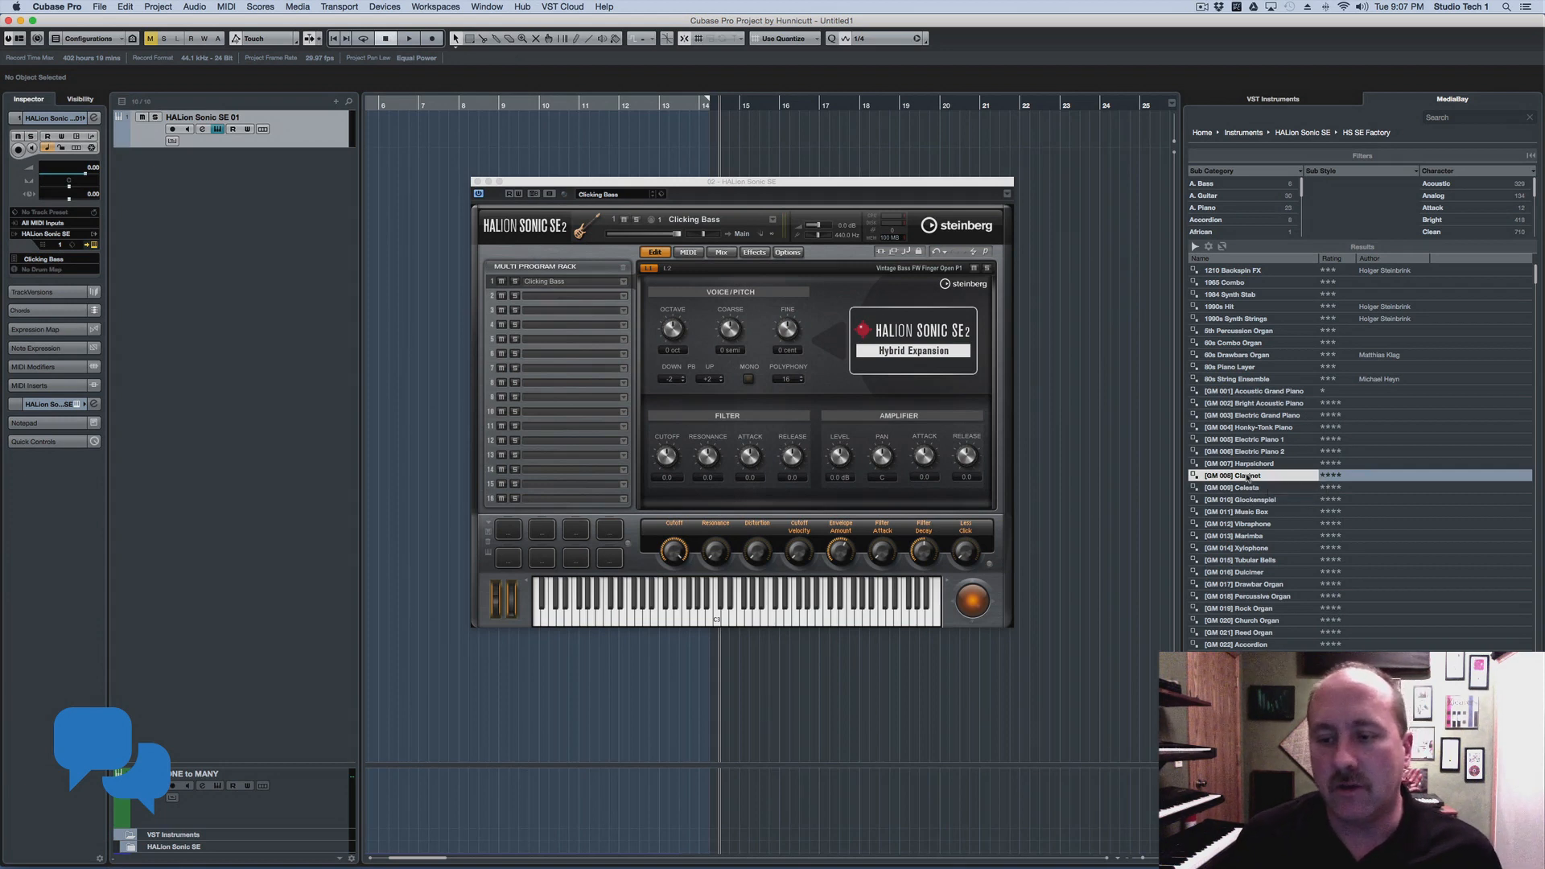
{"action": "left_click", "coordinate": [995, 407]}
{"action": "left_click_drag", "start_coordinate": [746, 337], "coordinate": [563, 296]}
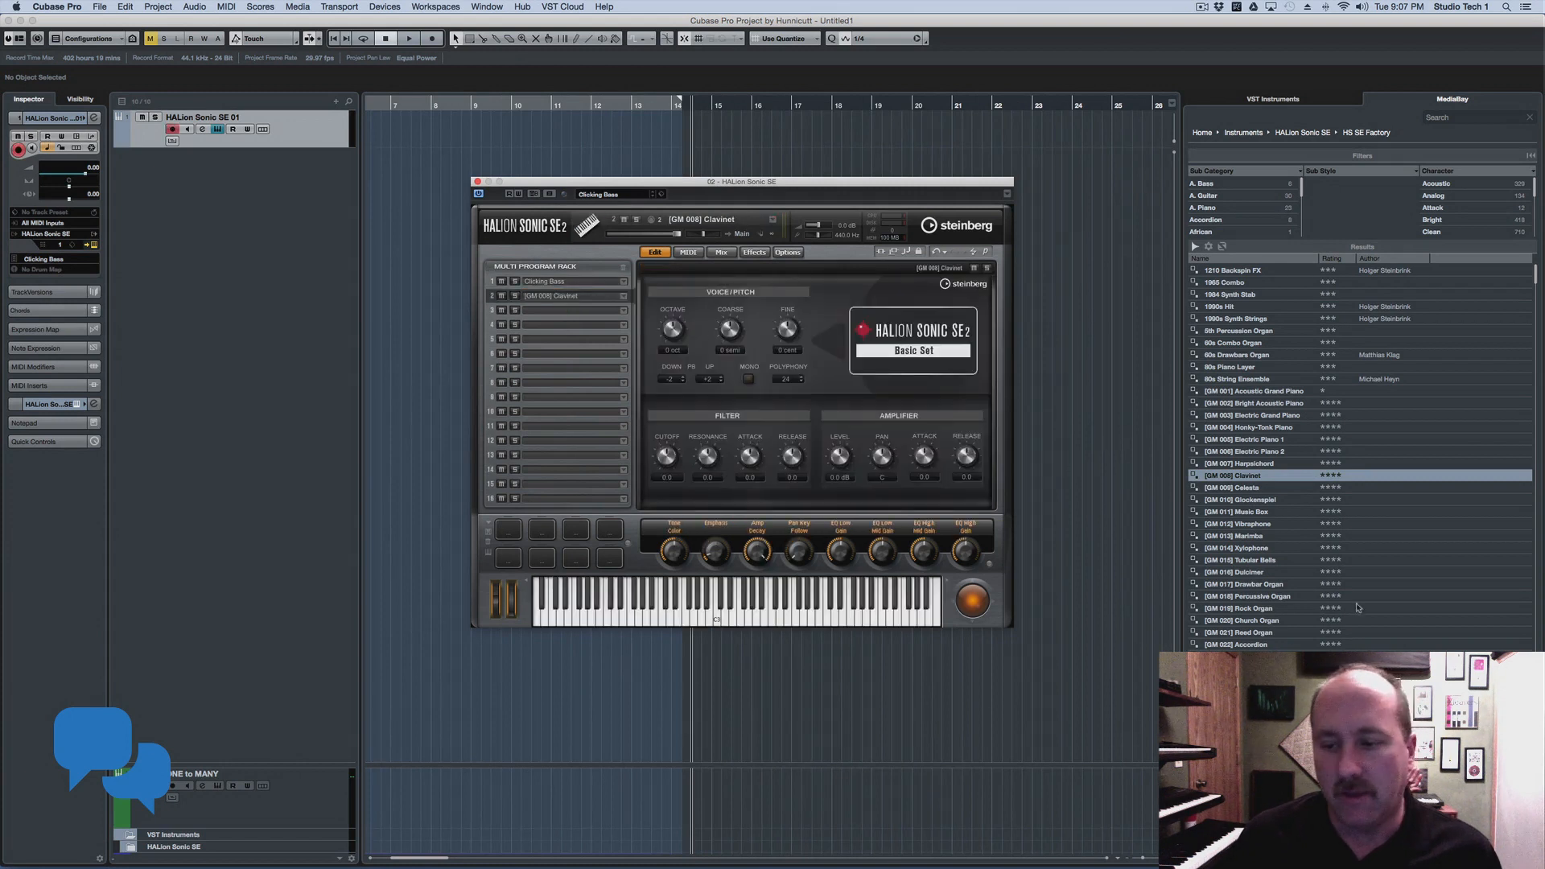
Load [GM 017] Drawbar Organ from the HS SE Factory presets into program slot 3
{"action": "left_click", "coordinate": [1256, 585]}
{"action": "left_click_drag", "start_coordinate": [1256, 586], "coordinate": [578, 310]}
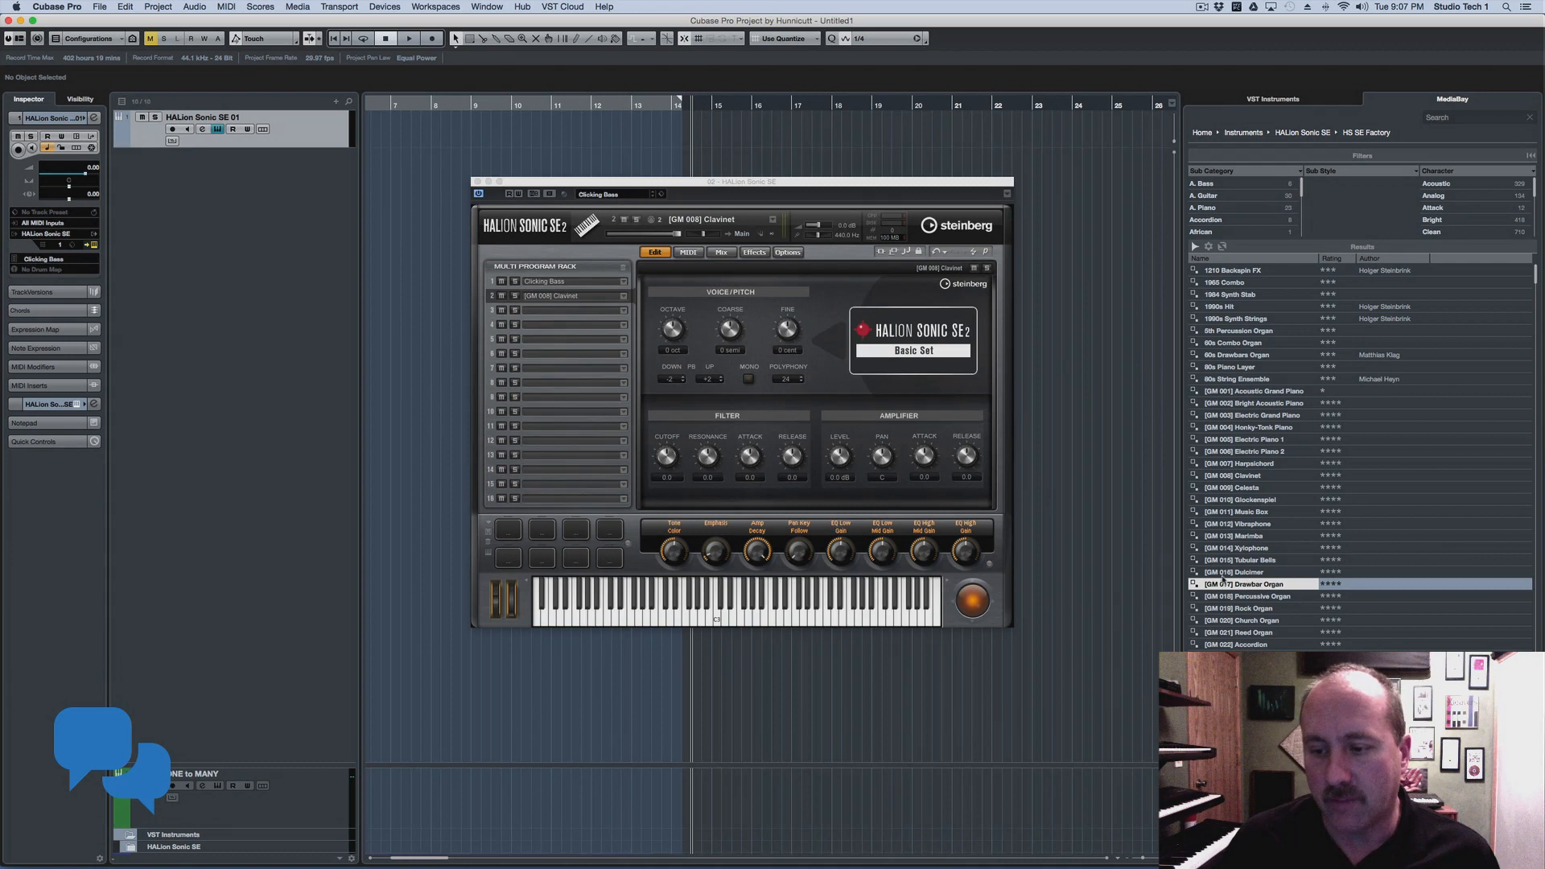
{"action": "left_click_drag", "start_coordinate": [1222, 578], "coordinate": [575, 311]}
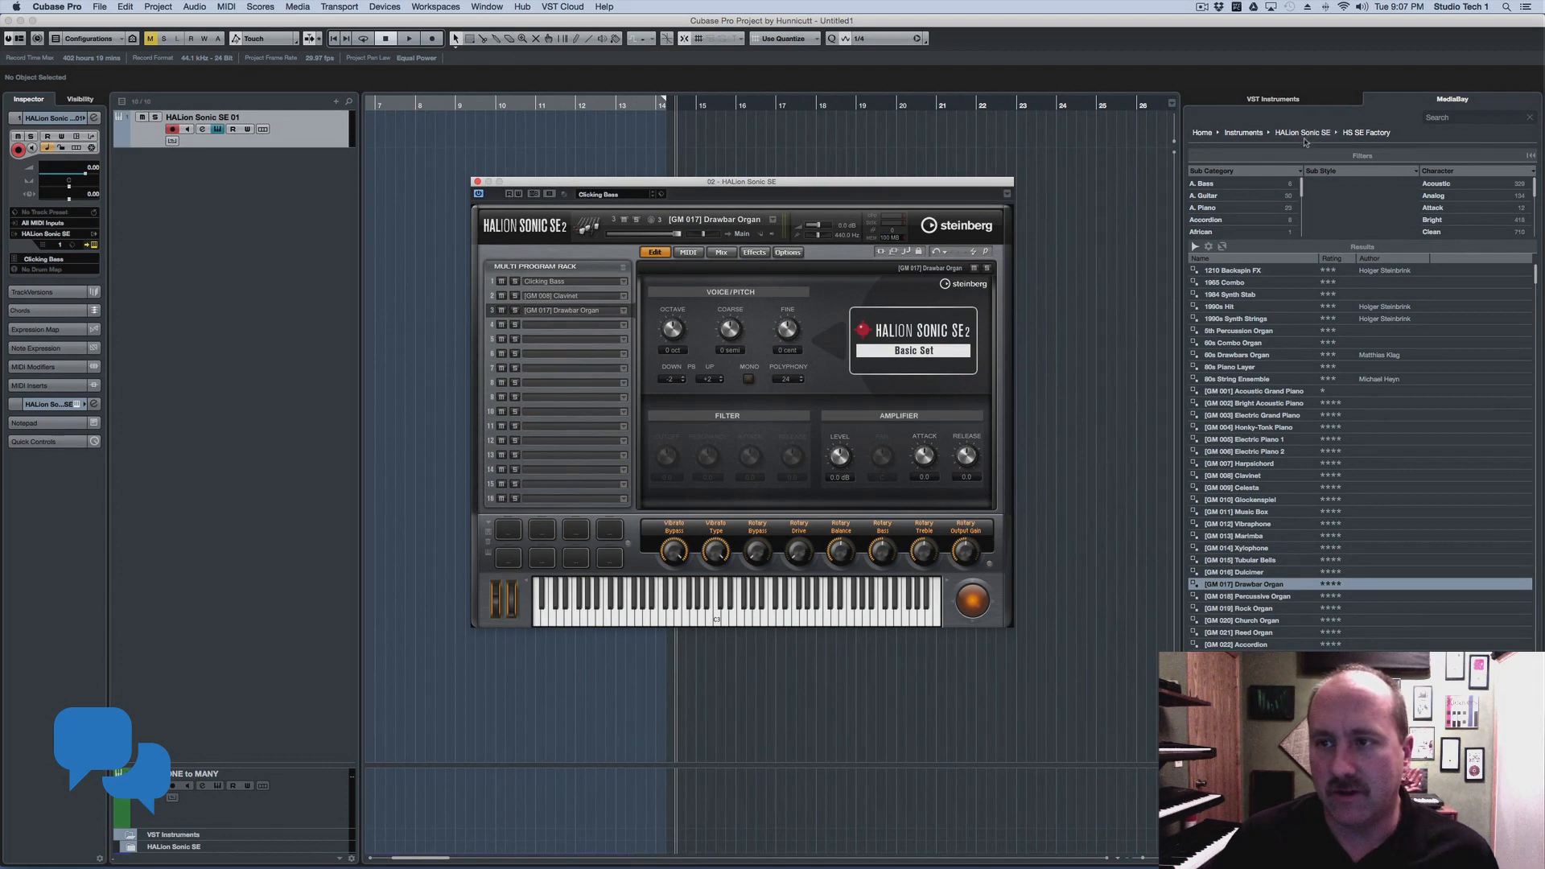
Show HALion Sonic SE's Trip presets in MediaBay and load Bass Whip into program slot 4
{"action": "left_click", "coordinate": [1305, 134]}
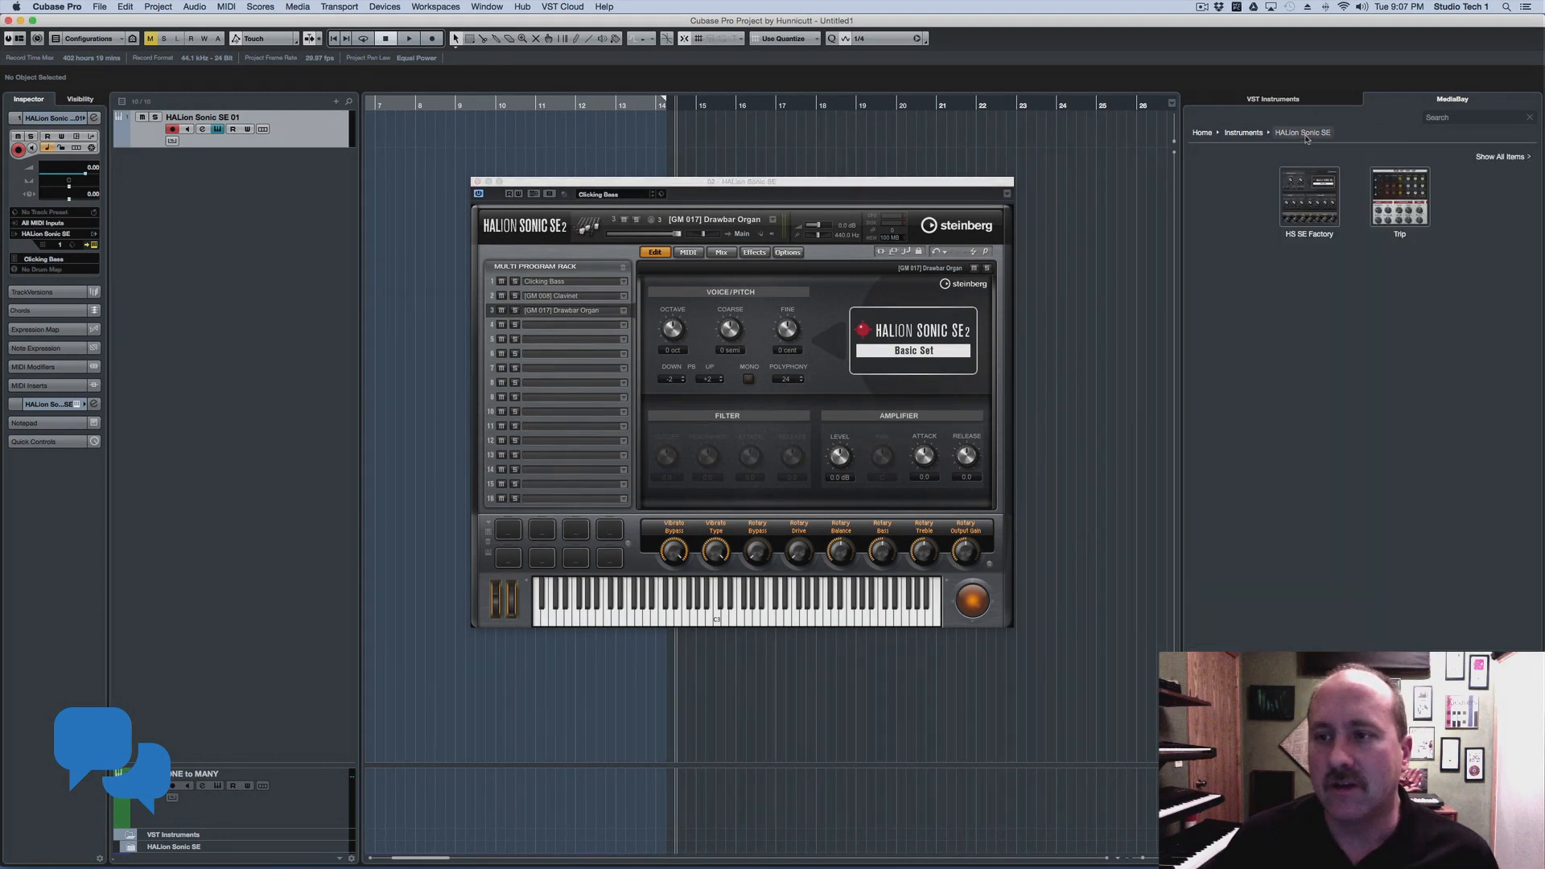
{"action": "left_click", "coordinate": [1389, 203]}
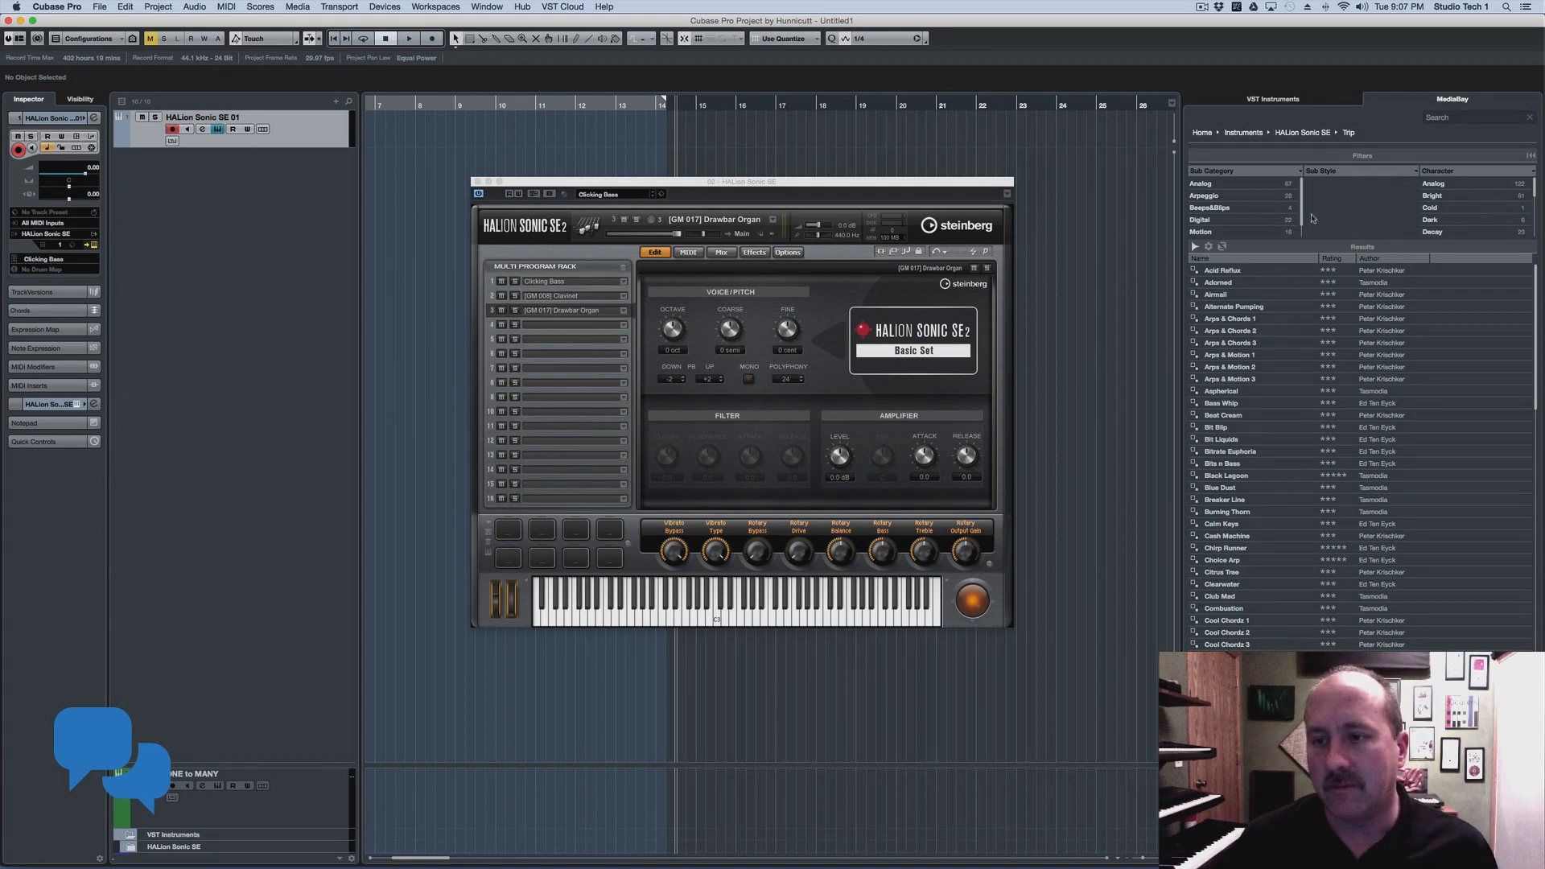
{"action": "left_click", "coordinate": [1288, 137]}
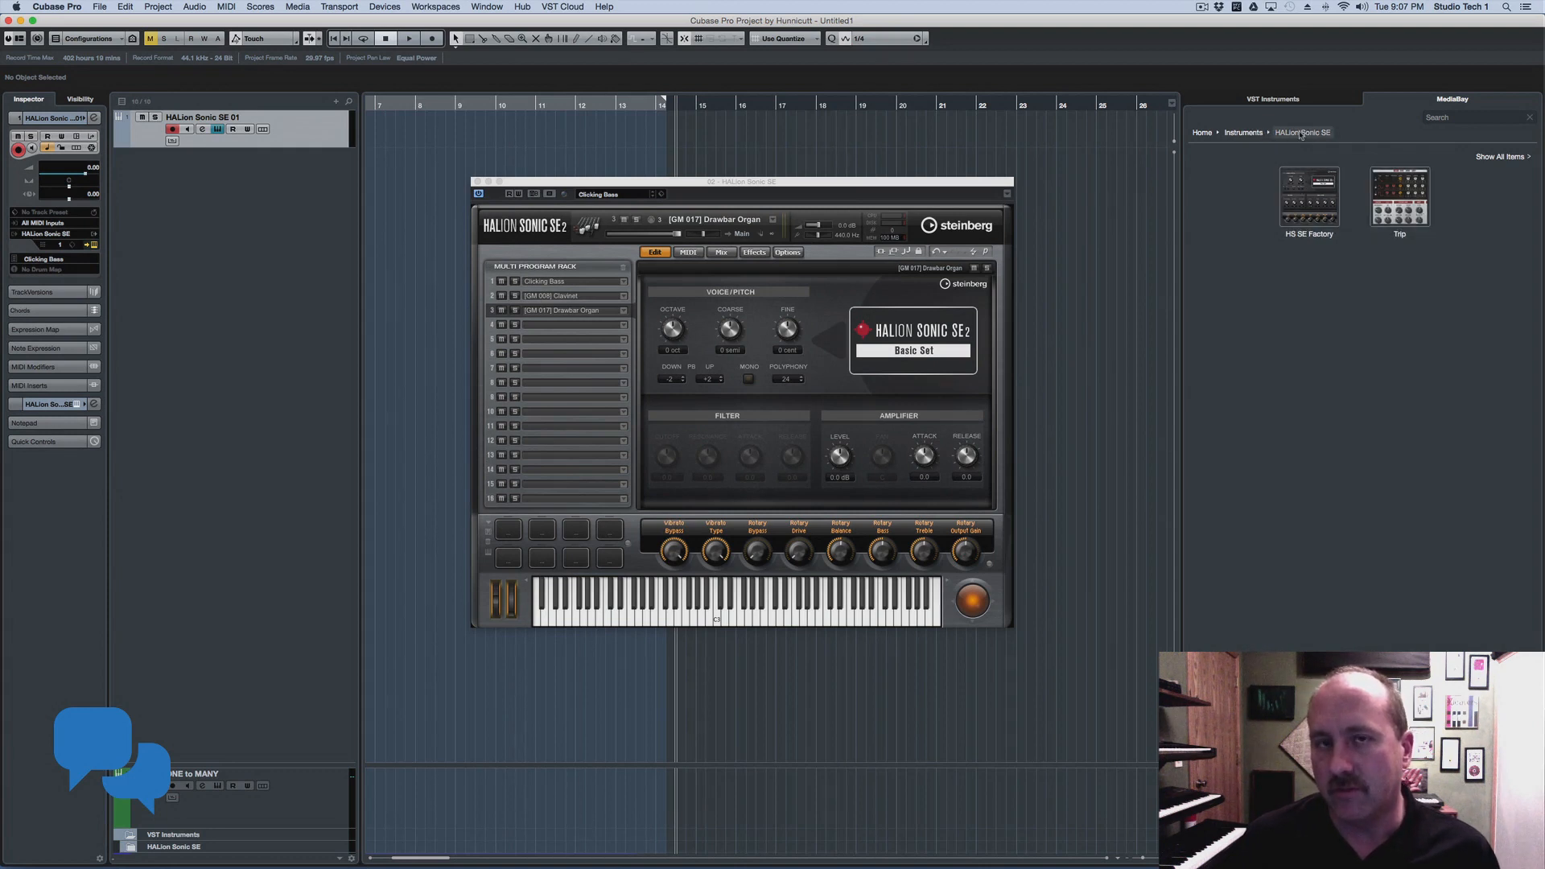
{"action": "left_click", "coordinate": [1381, 185]}
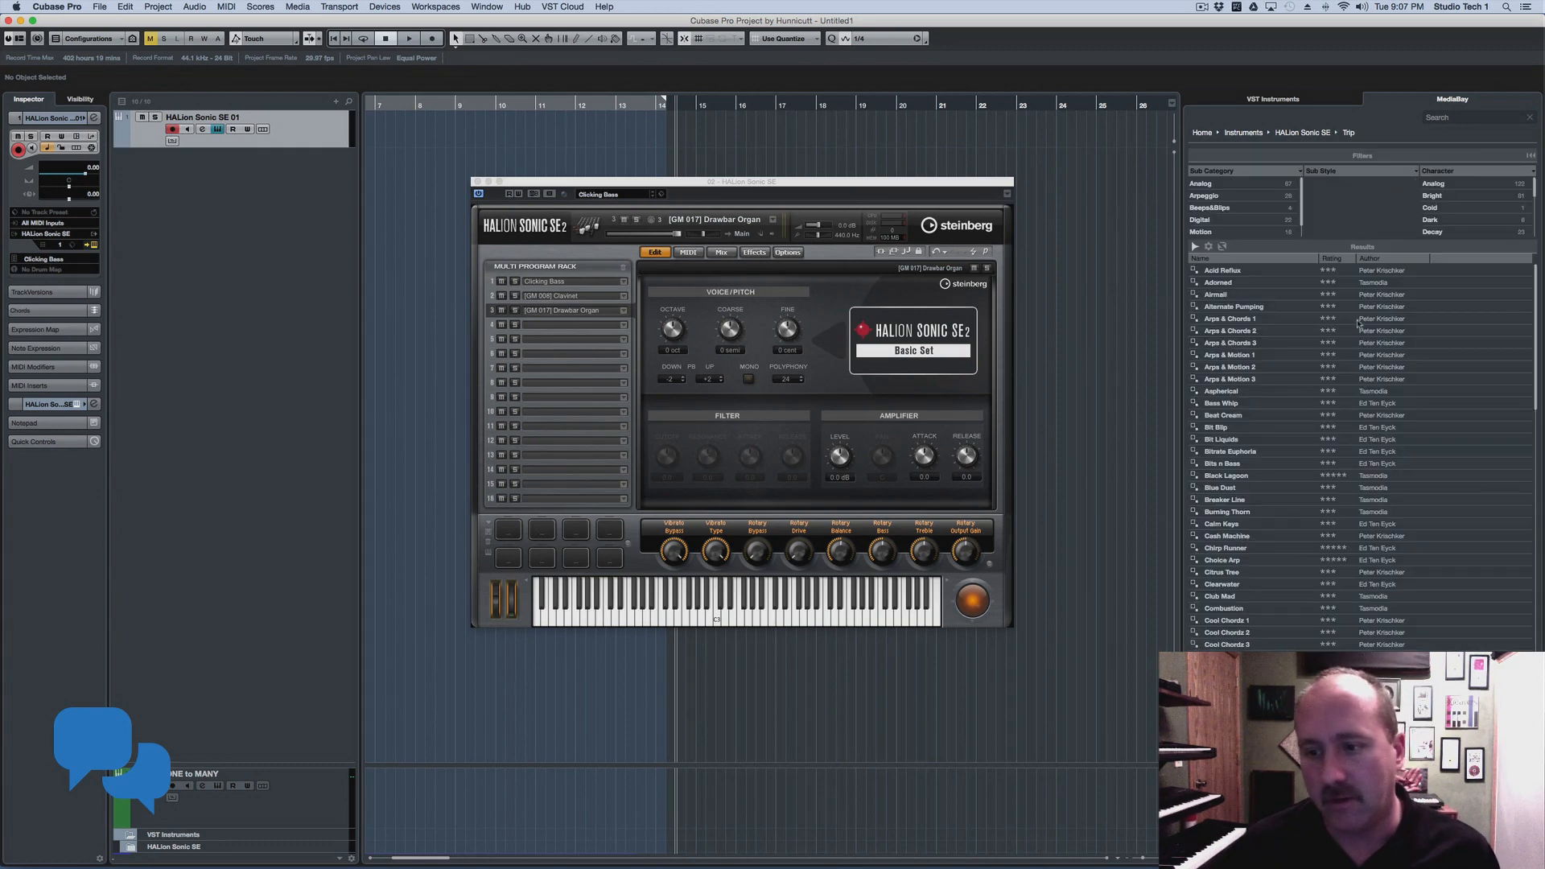
{"action": "left_click", "coordinate": [1250, 415]}
{"action": "left_click_drag", "start_coordinate": [1221, 403], "coordinate": [590, 325]}
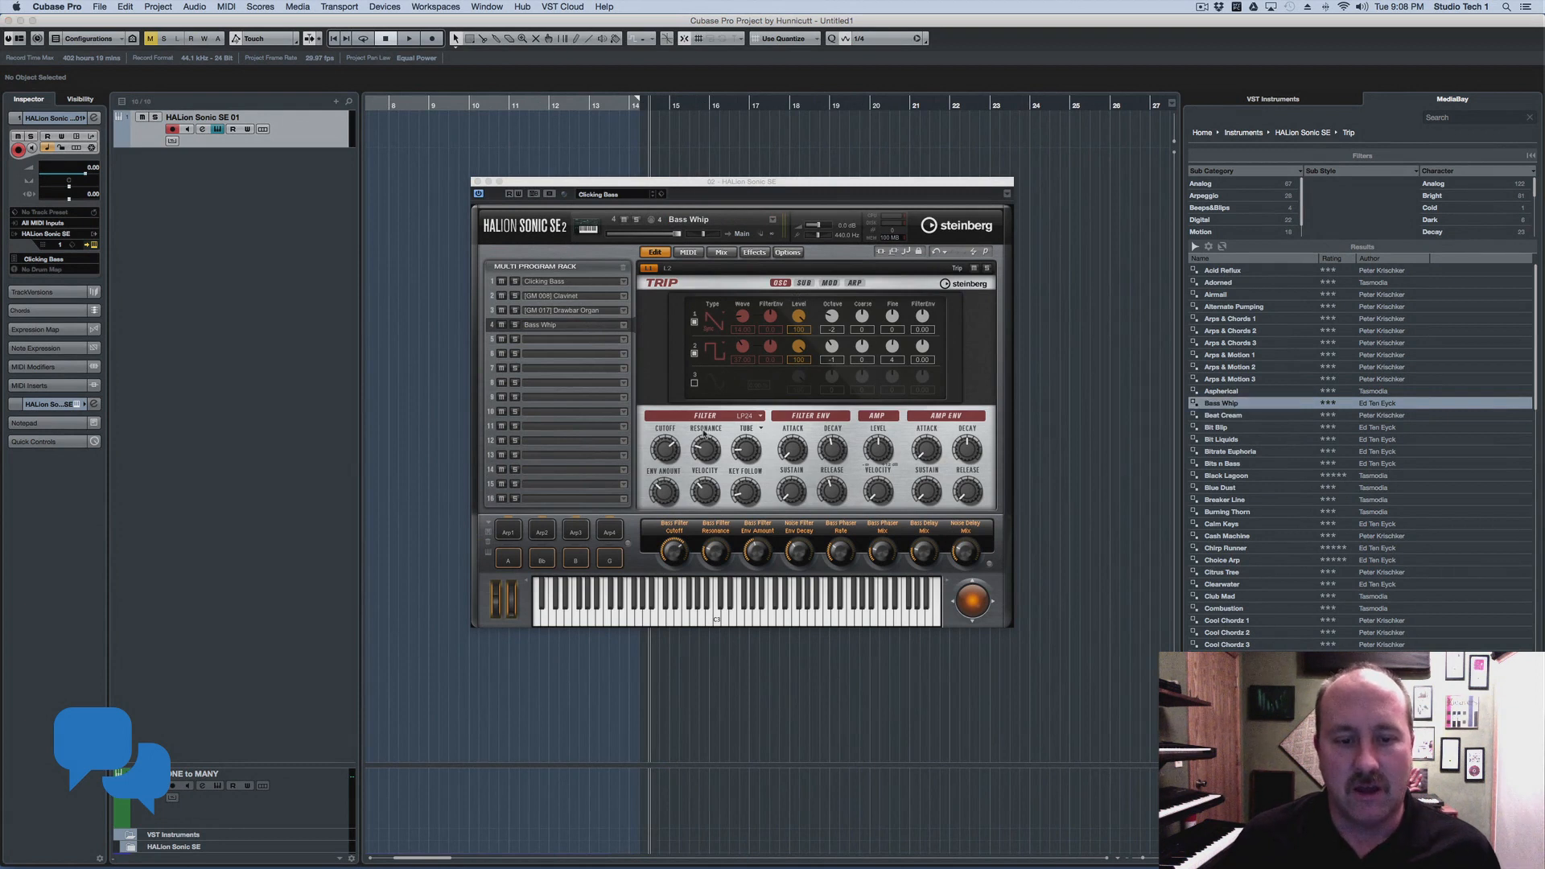
Turn on the sub oscillator, ring modulation and noise on Bass Whip's SUB page
{"action": "left_click", "coordinate": [803, 283]}
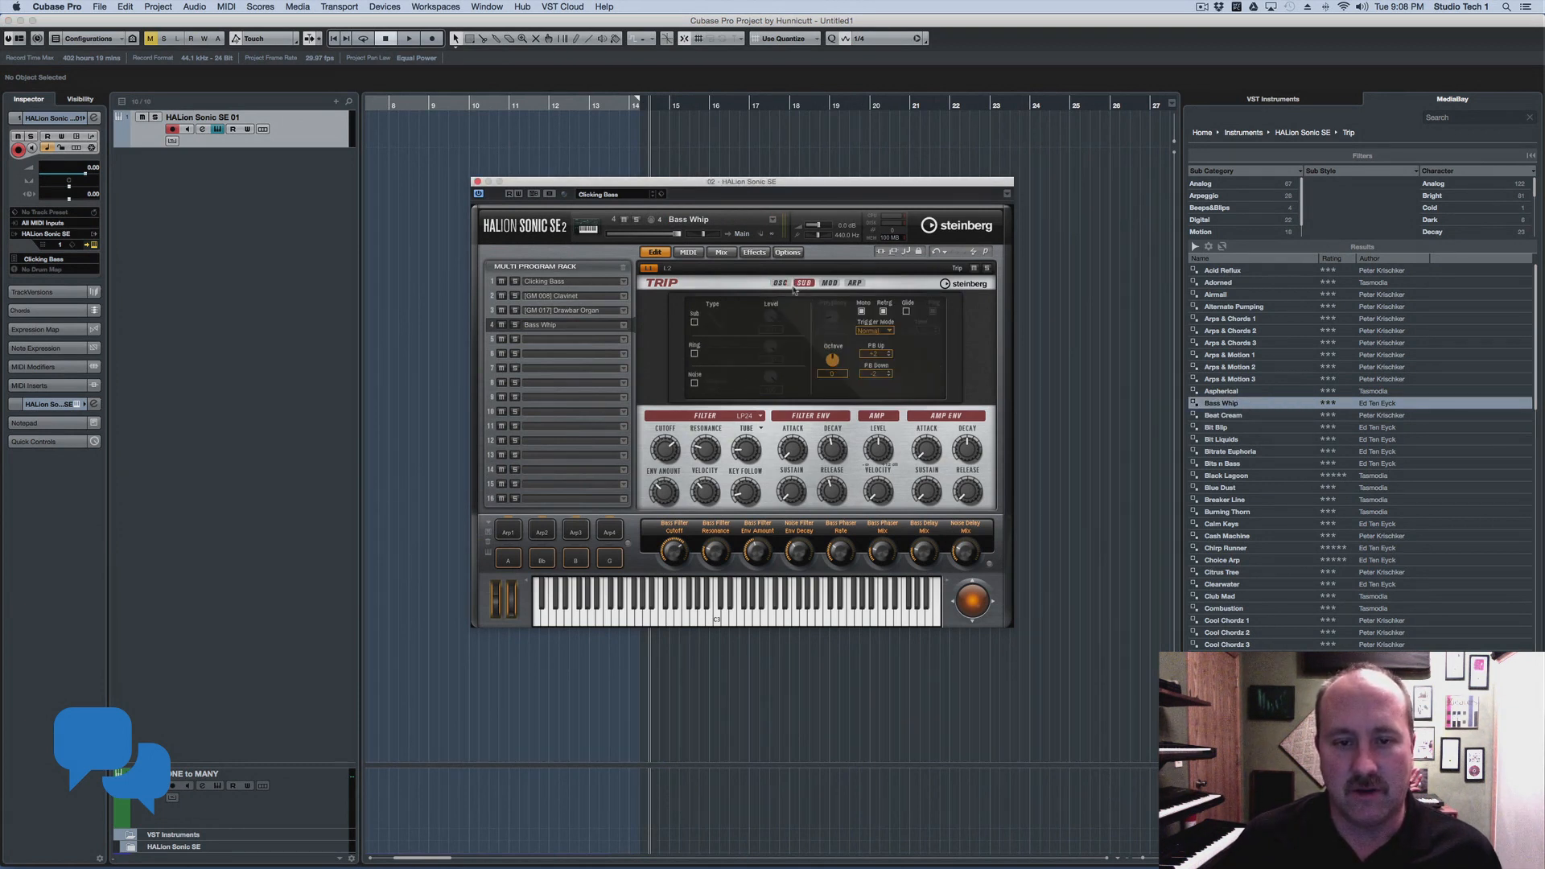
{"action": "left_click", "coordinate": [694, 322]}
{"action": "left_click", "coordinate": [695, 353]}
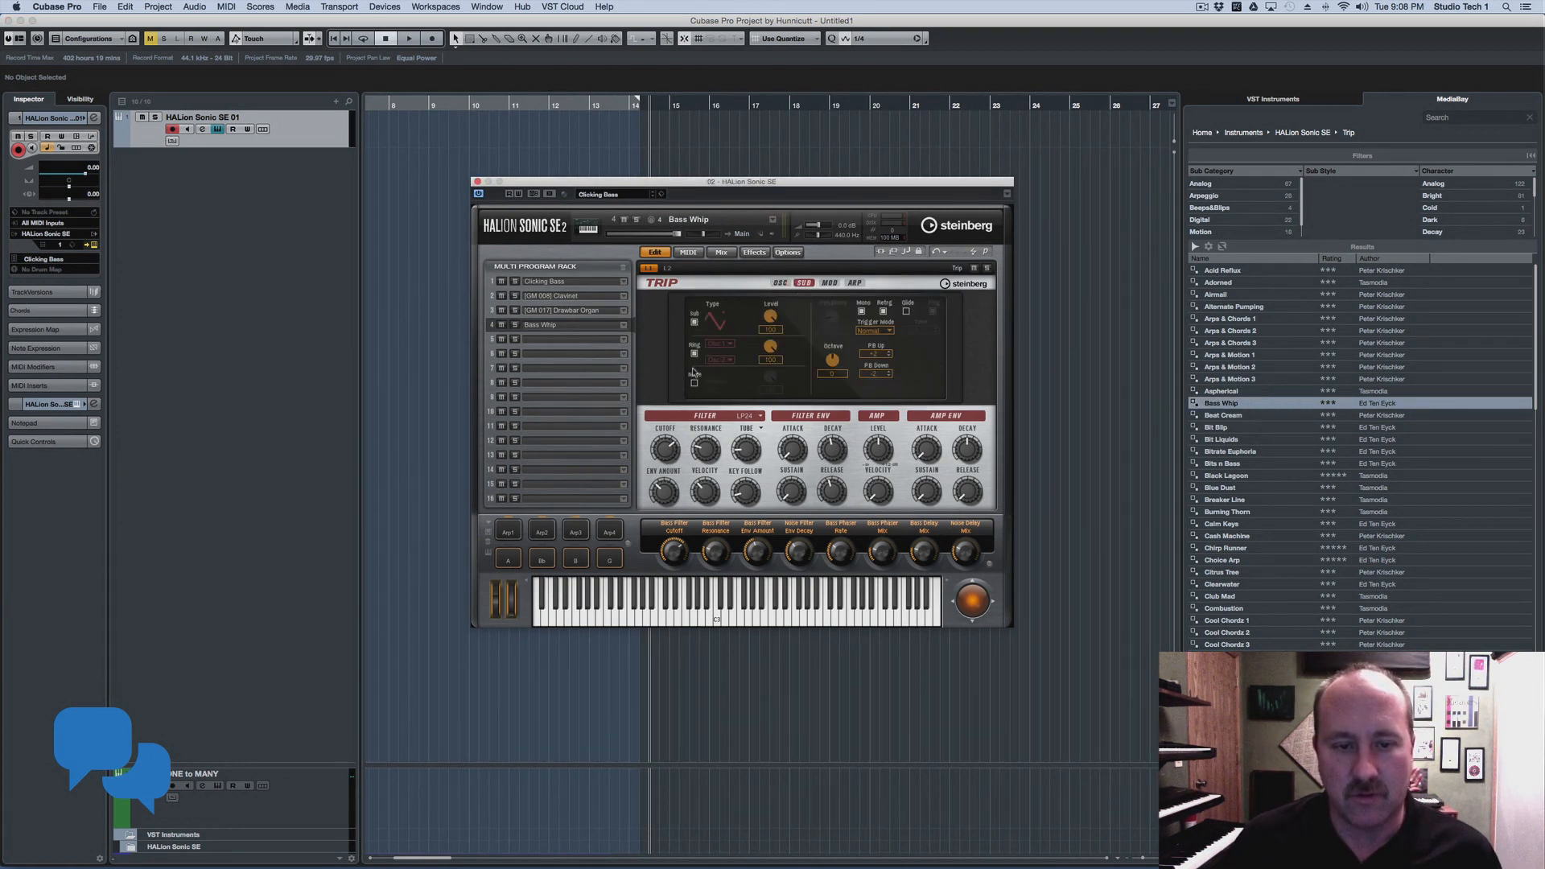
{"action": "left_click", "coordinate": [695, 384]}
Review Bass Whip's MOD page, select variation 2 on the ARP page, and return to the OSC page
{"action": "left_click", "coordinate": [830, 282]}
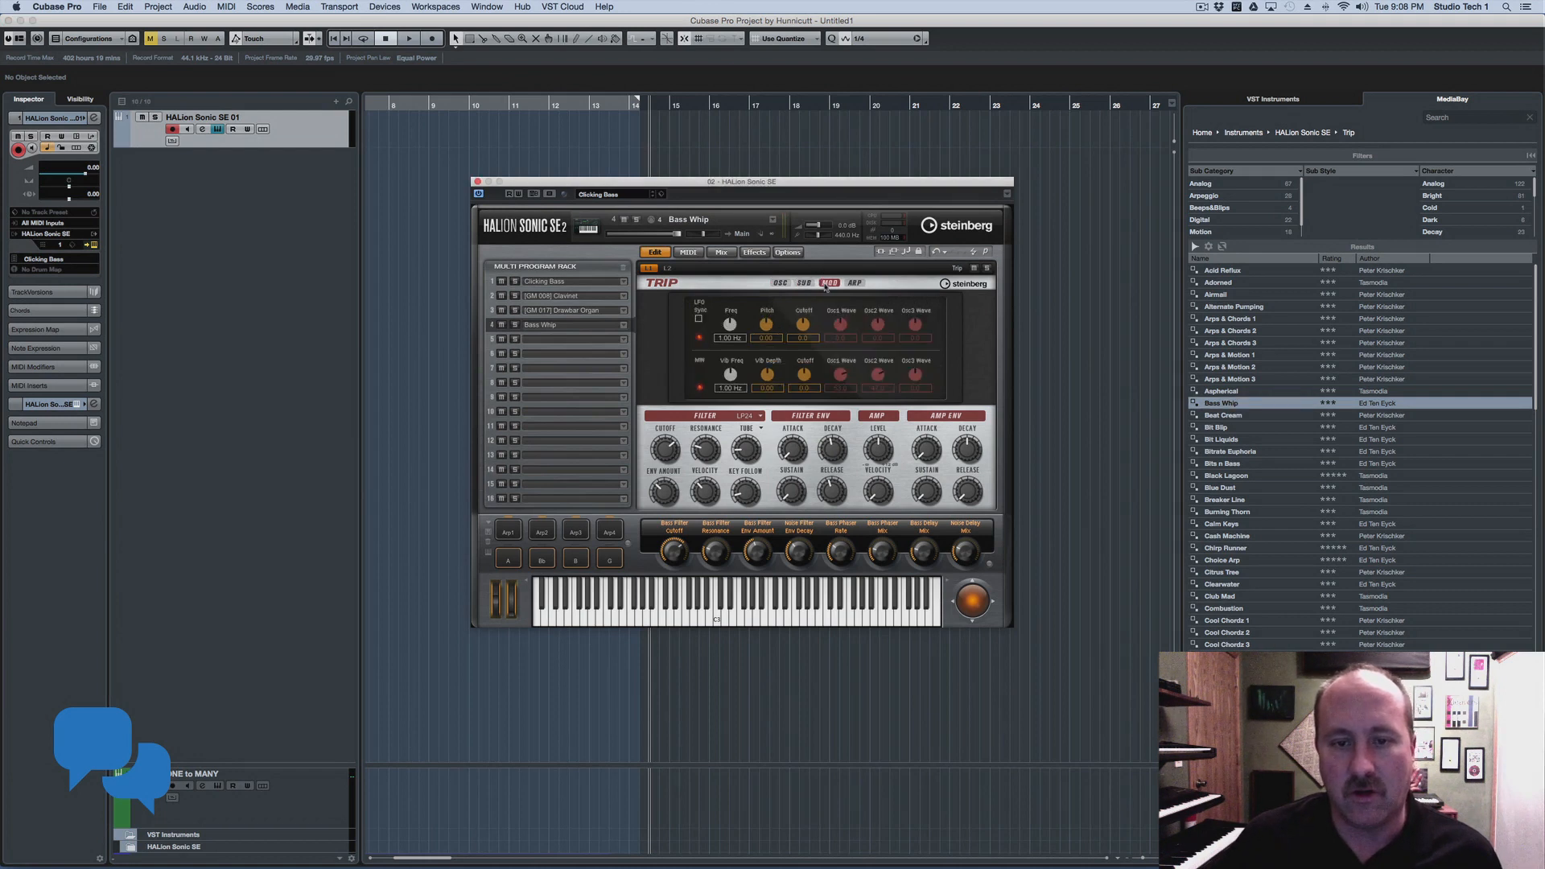
{"action": "left_click", "coordinate": [855, 282]}
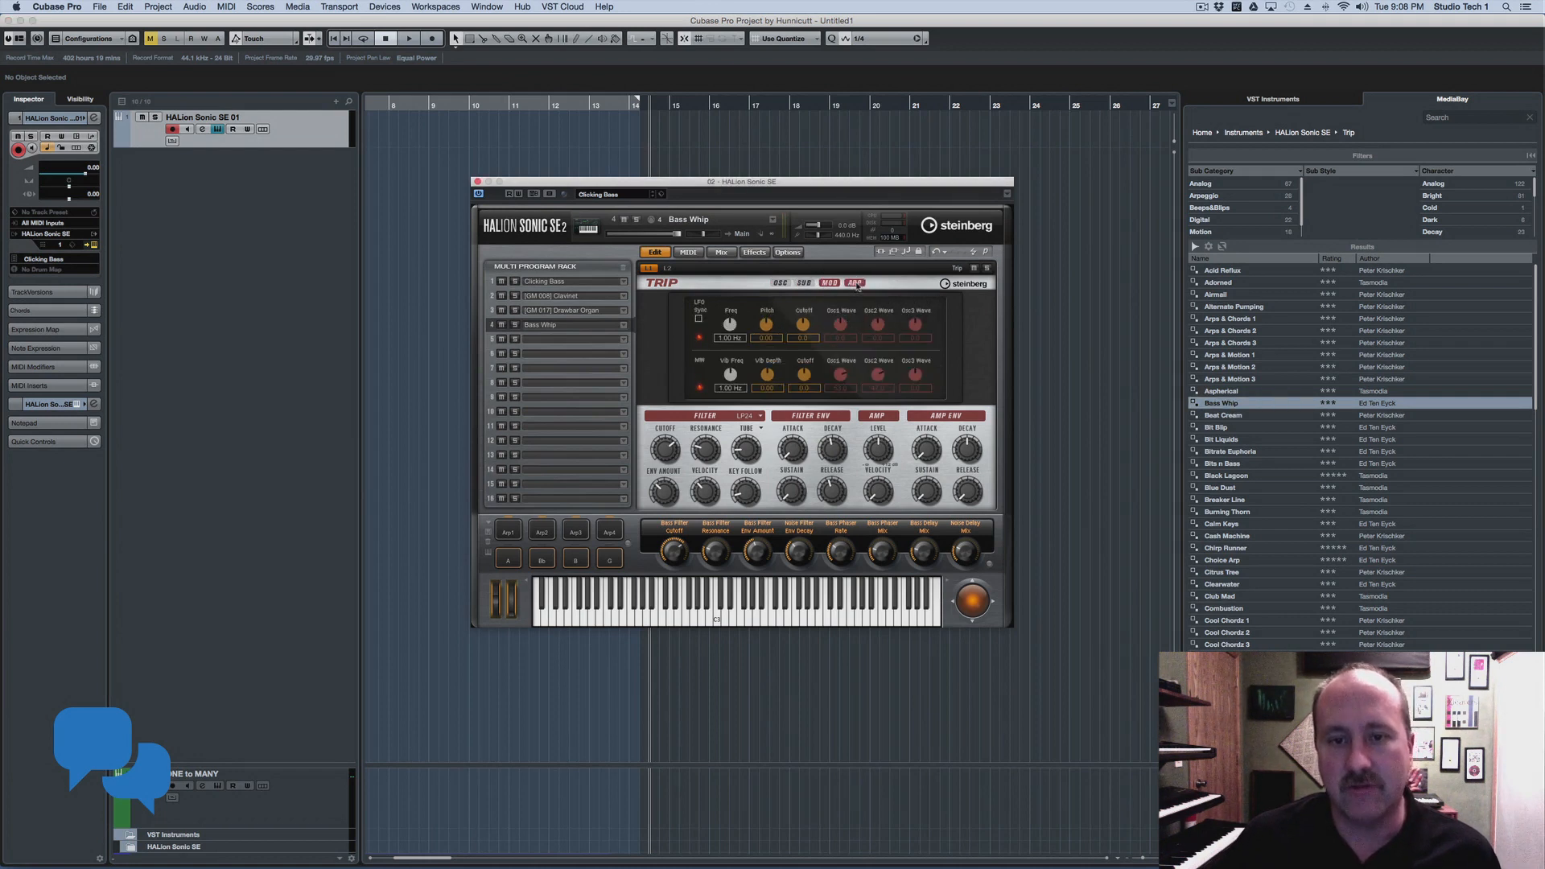
{"action": "left_click", "coordinate": [808, 309]}
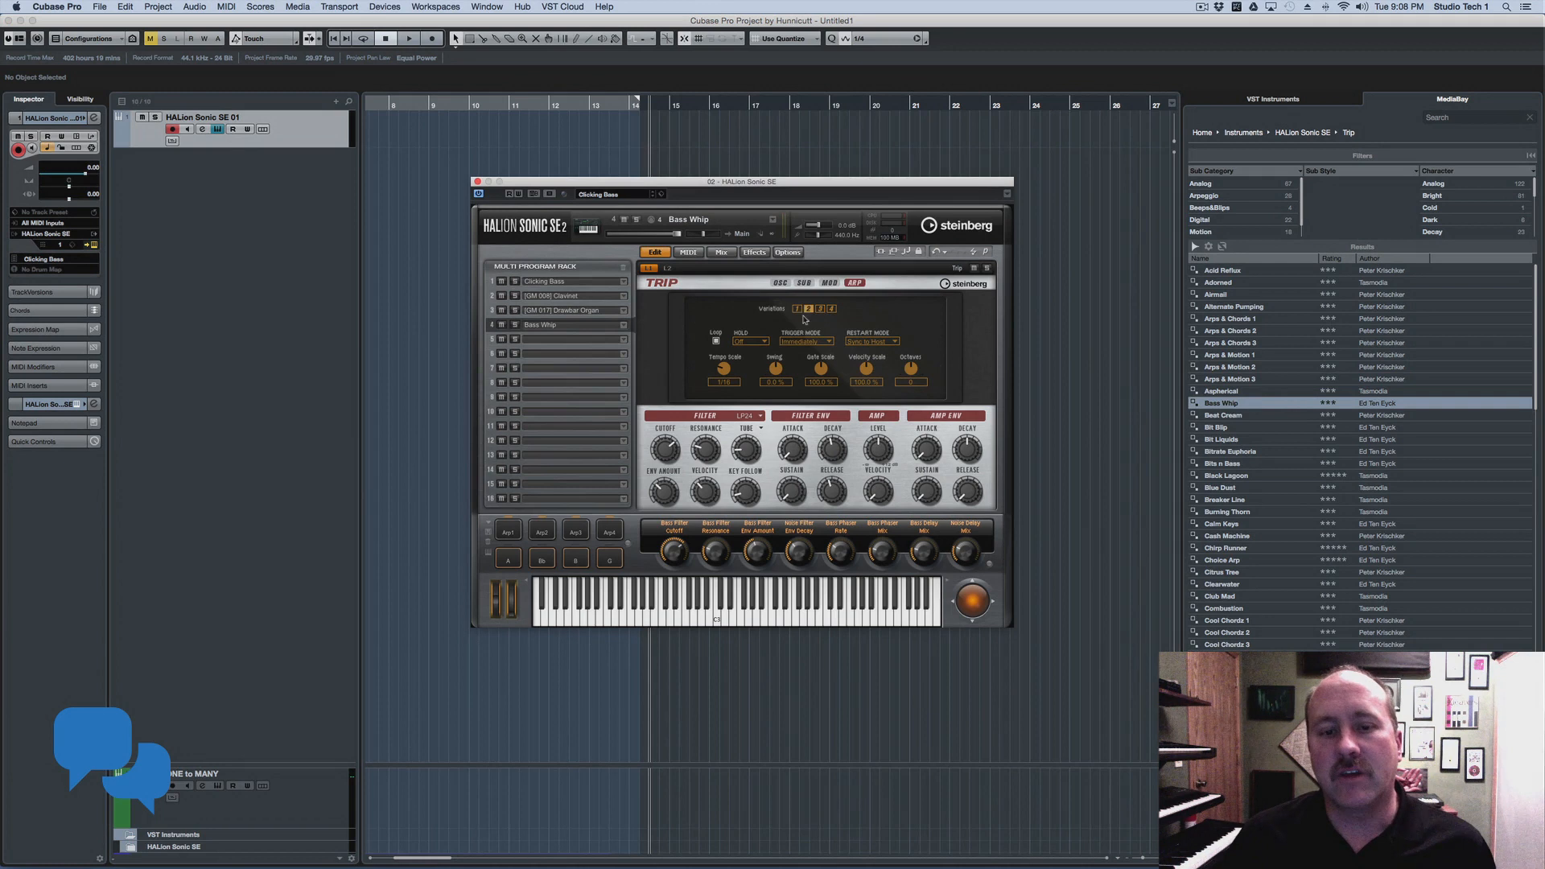
{"action": "left_click", "coordinate": [780, 283]}
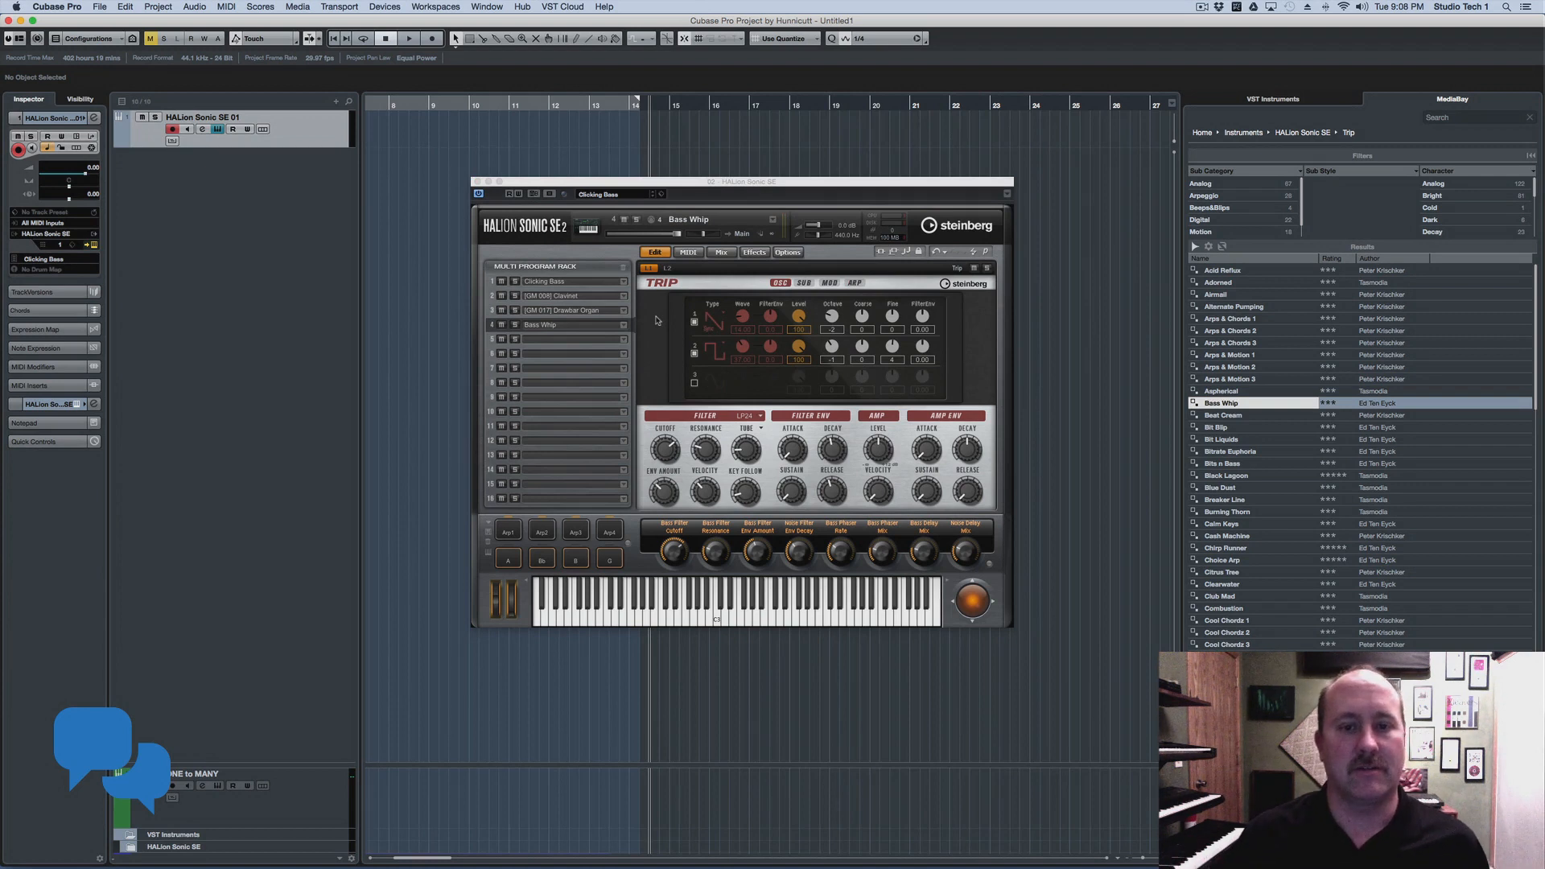
Step through the Trip presets in MediaBay from Bass Whip down to Bits n Bass
{"action": "key", "text": "Down"}
{"action": "key", "text": "Down"}
{"action": "key", "text": "Down"}
{"action": "key", "text": "Down"}
{"action": "key", "text": "Down"}
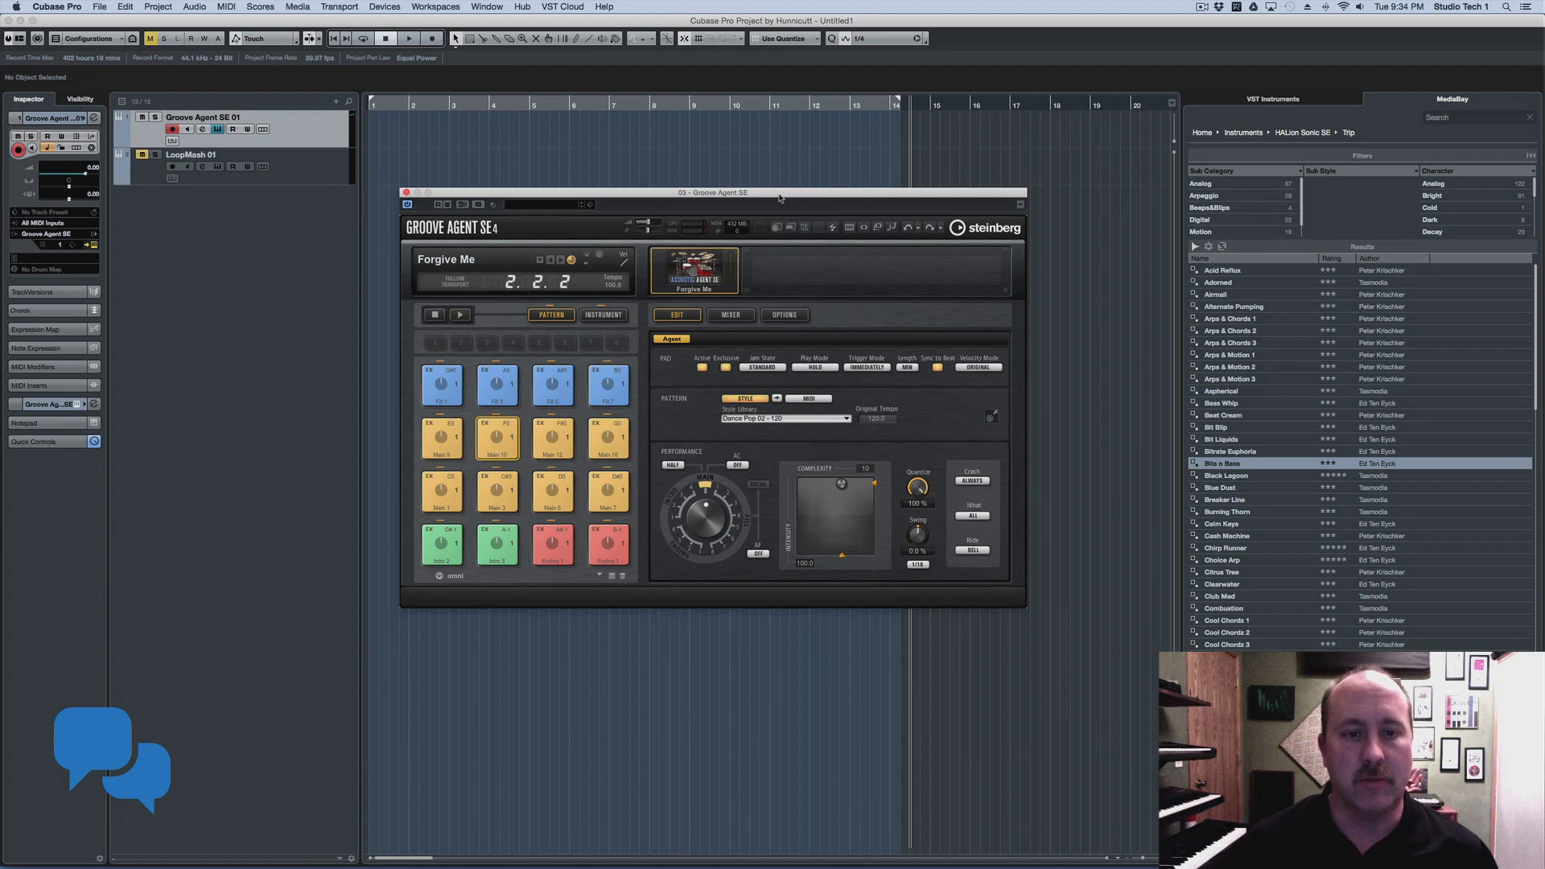
Browse kits with patterns for Groove Agent SE's Forgive Me slot without loading one, and view its instrument and pattern pads
{"action": "right_click", "coordinate": [696, 269]}
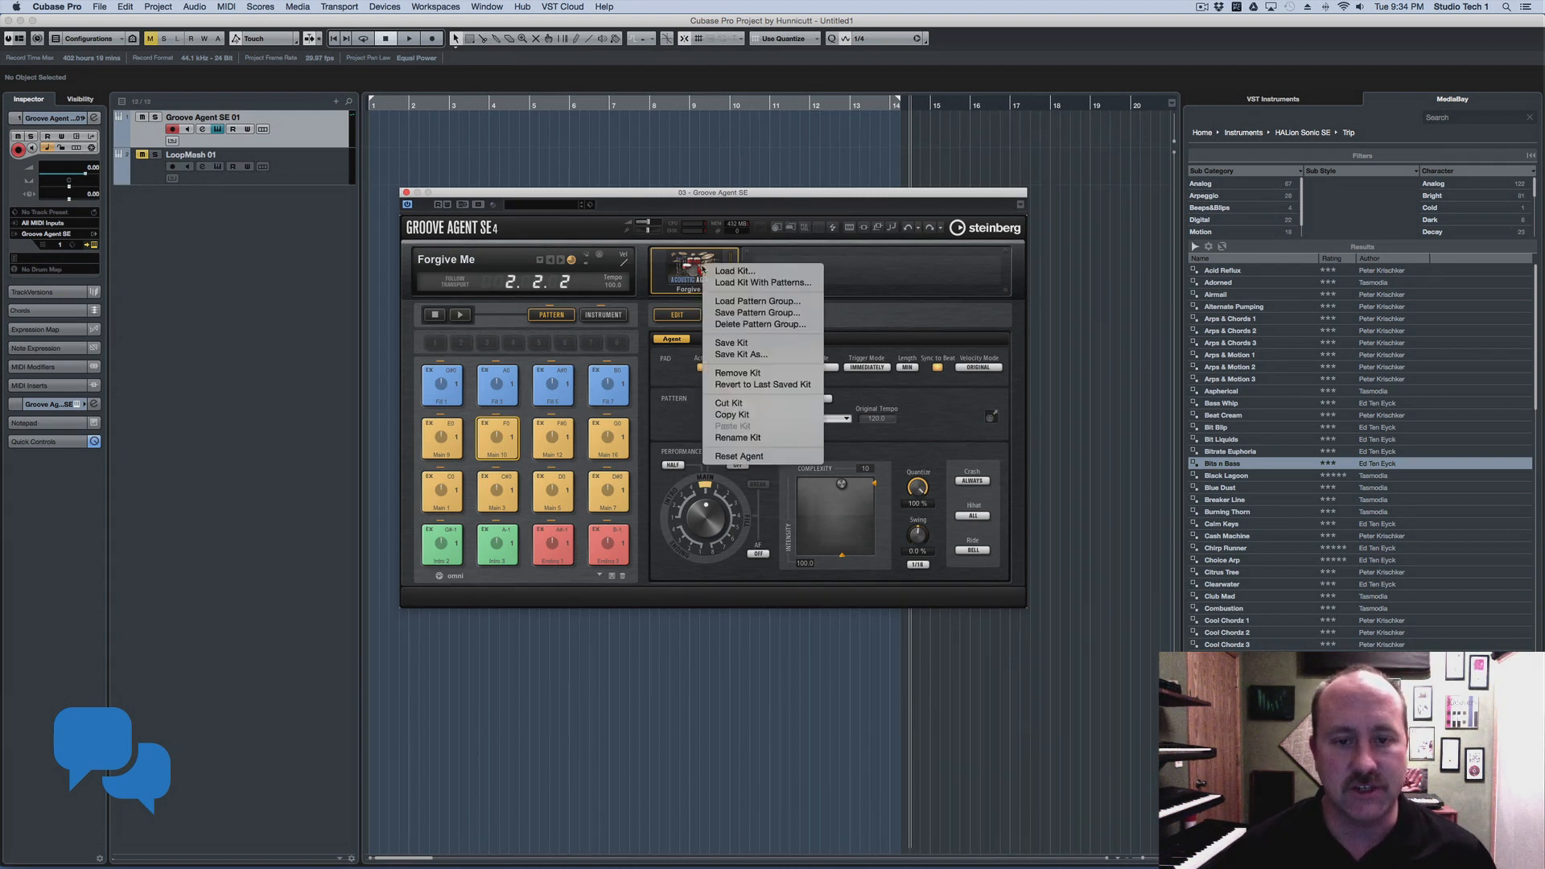
{"action": "left_click", "coordinate": [760, 283]}
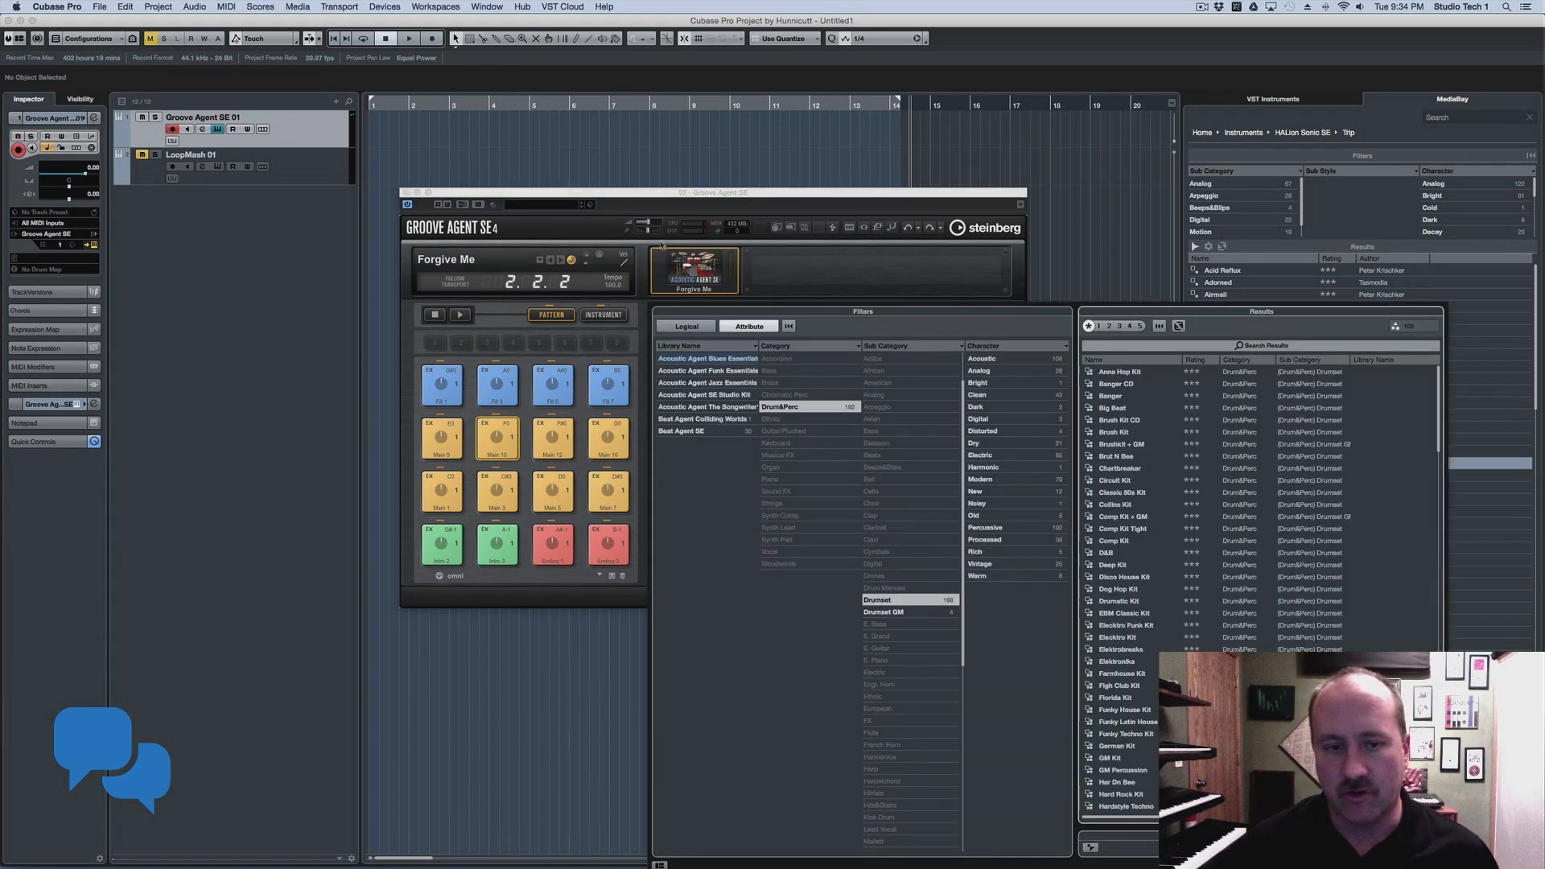
{"action": "left_click", "coordinate": [887, 280]}
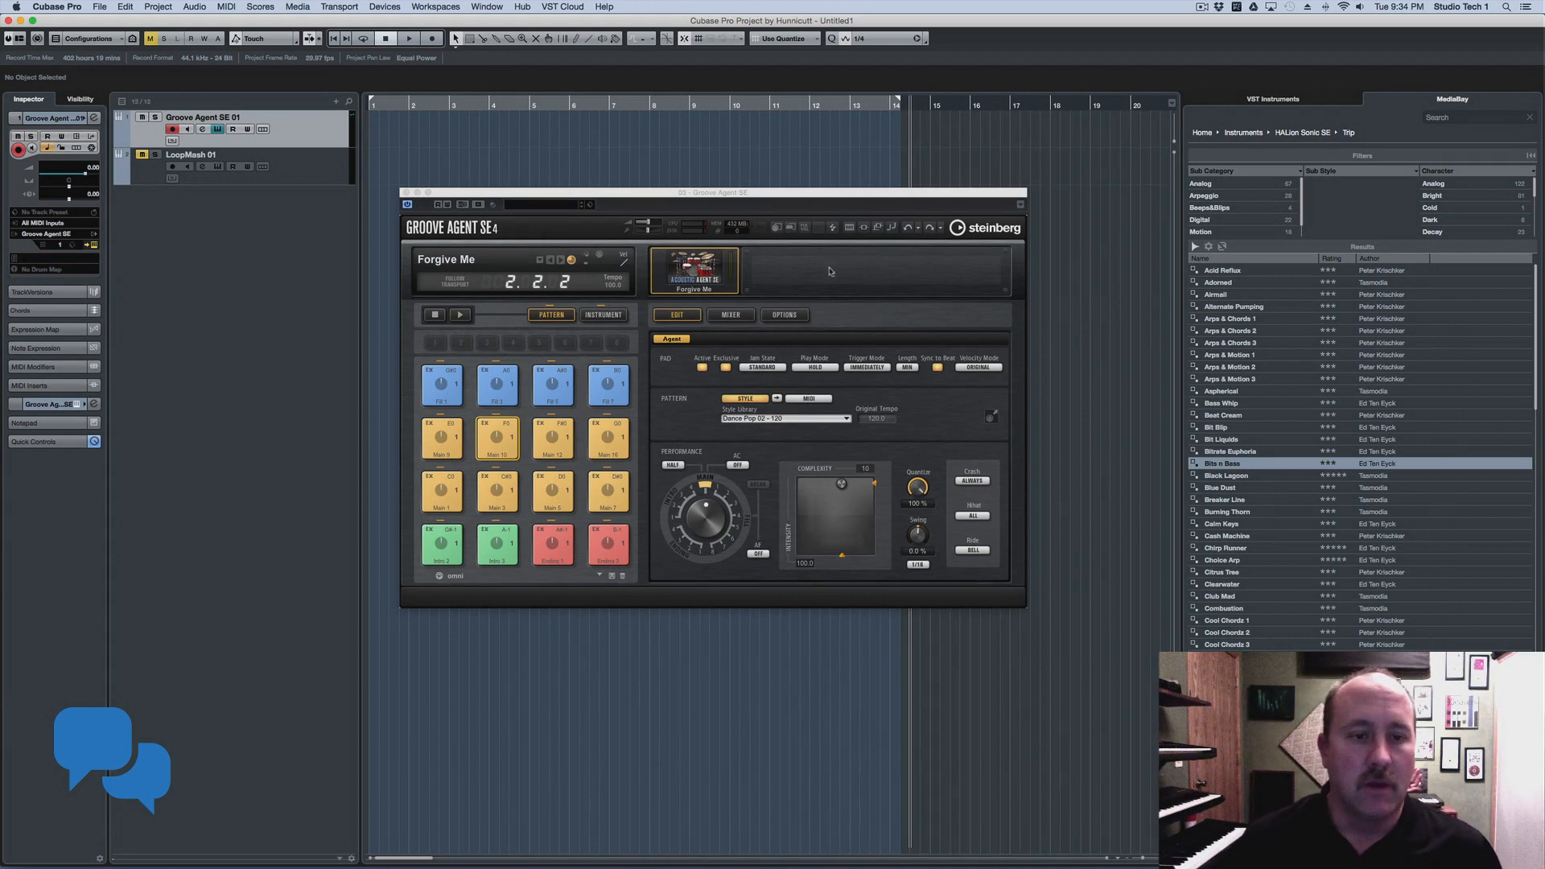
{"action": "left_click", "coordinate": [607, 317]}
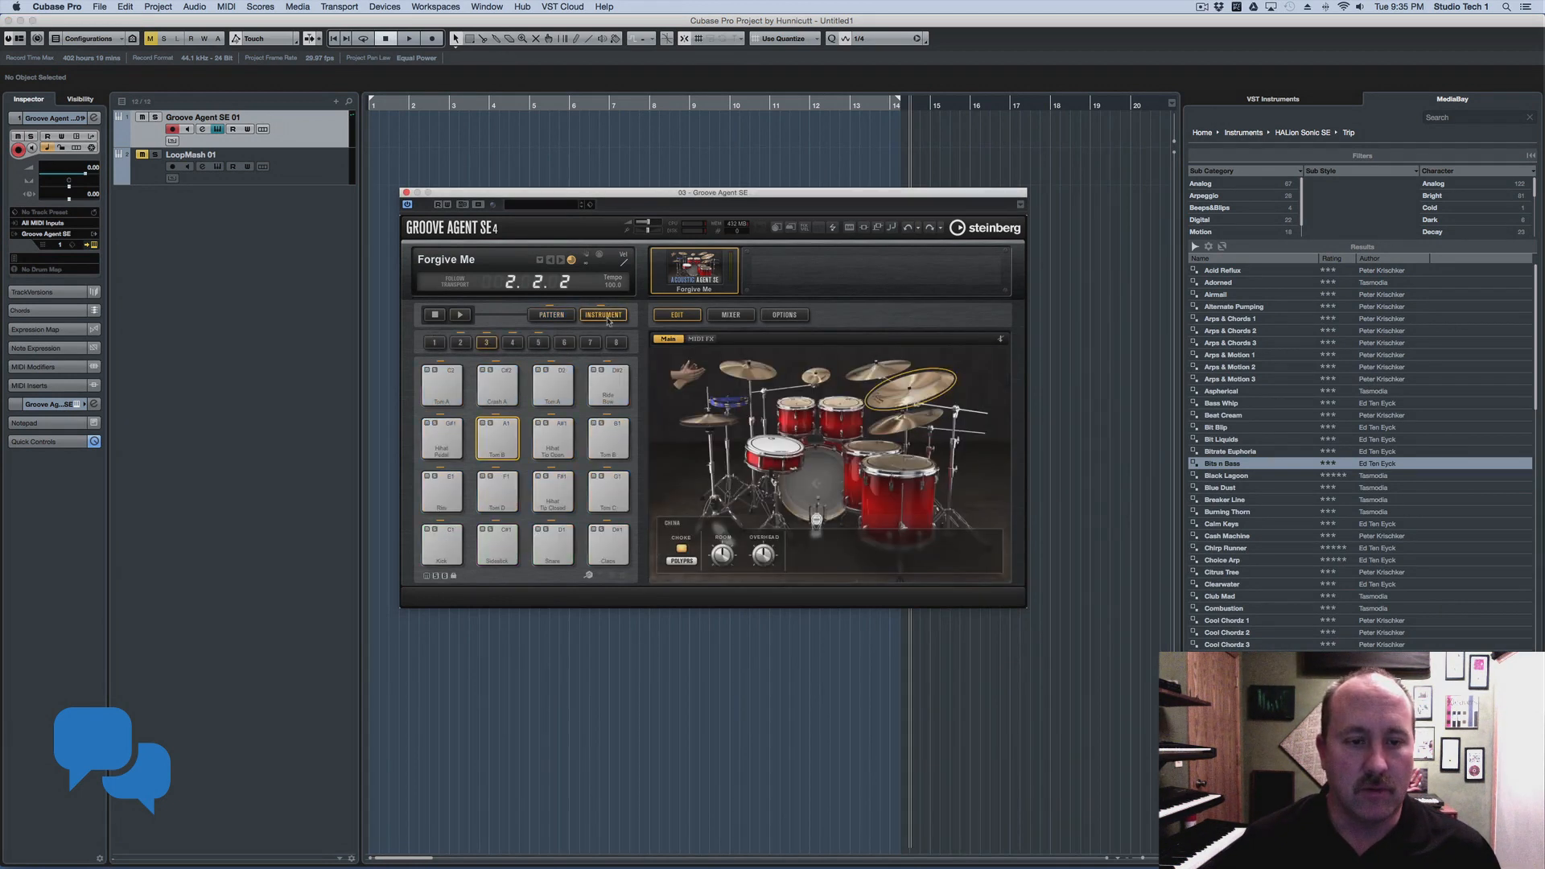
{"action": "left_click", "coordinate": [552, 315]}
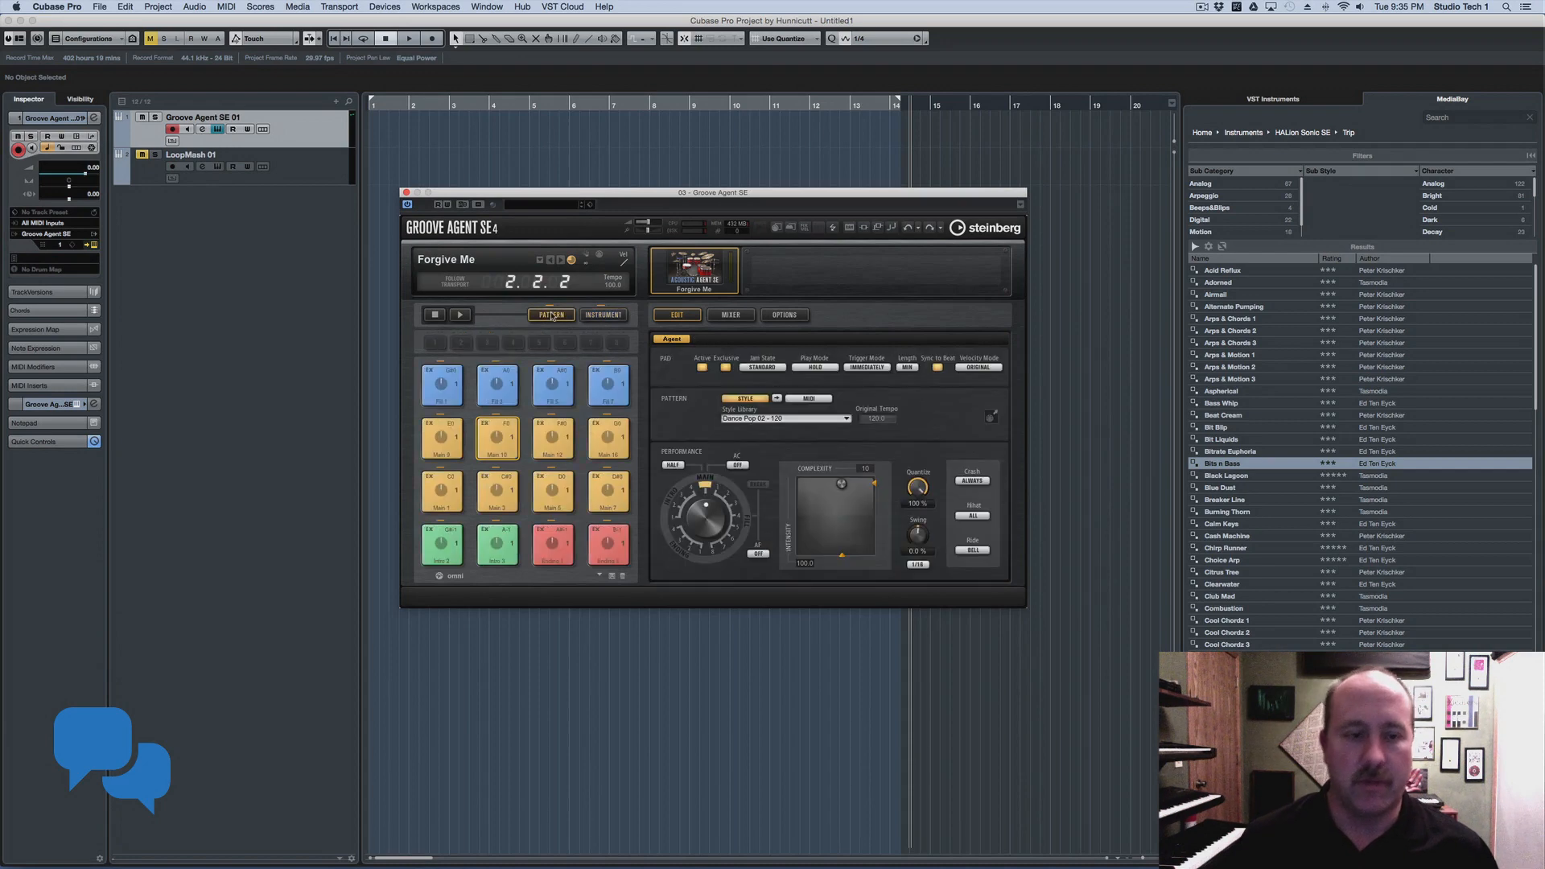
Show Forgive Me's instrument pads and audition its ride, Tom A, open hi-hat and Crash A sounds
{"action": "left_click", "coordinate": [604, 315]}
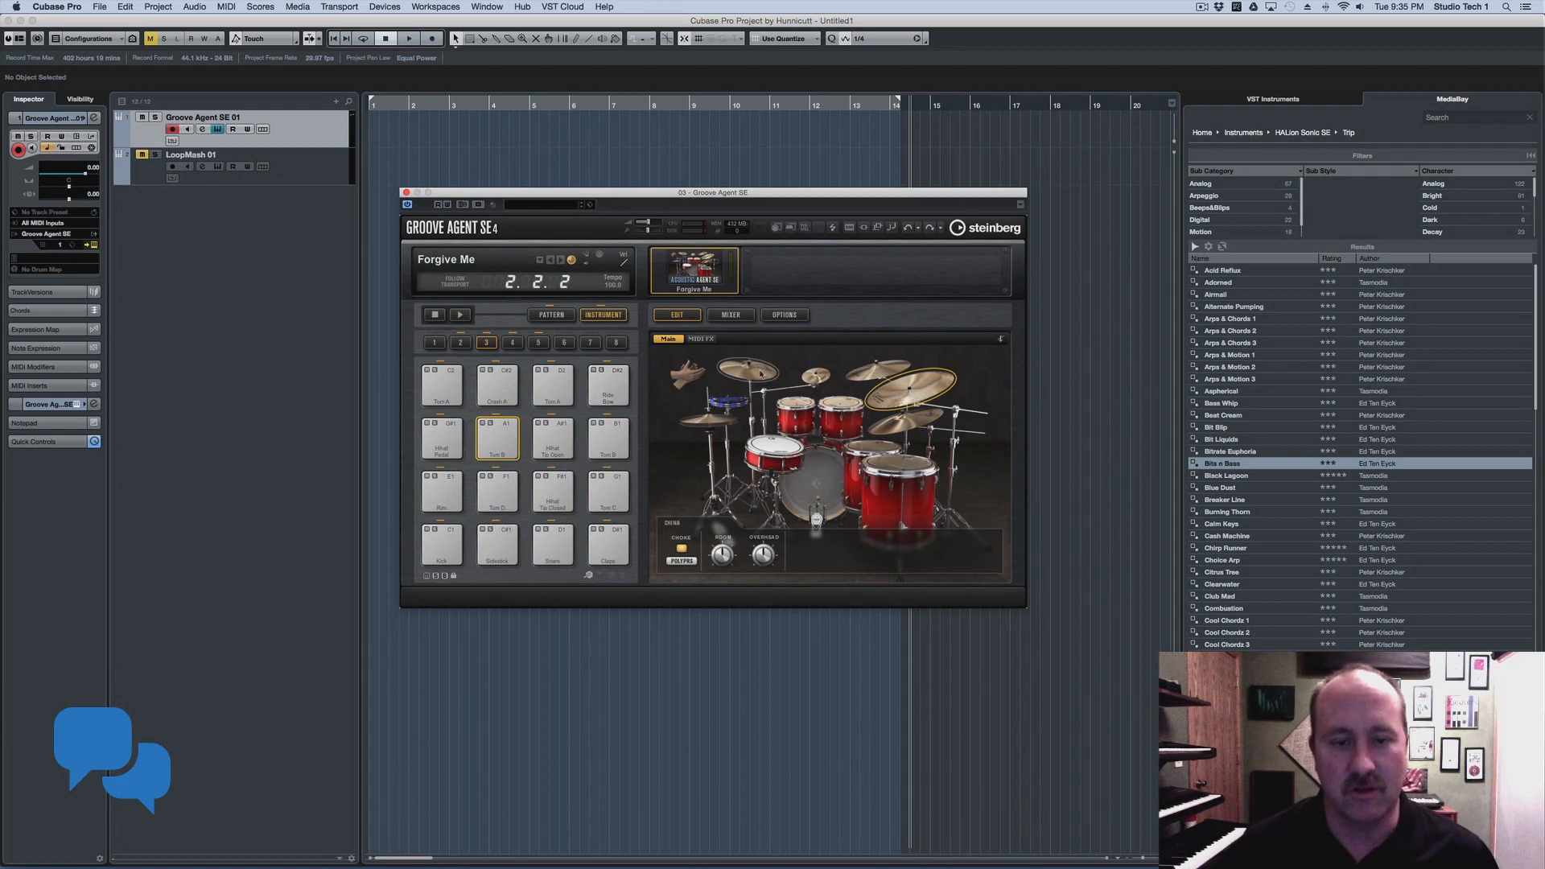
{"action": "left_click", "coordinate": [875, 447]}
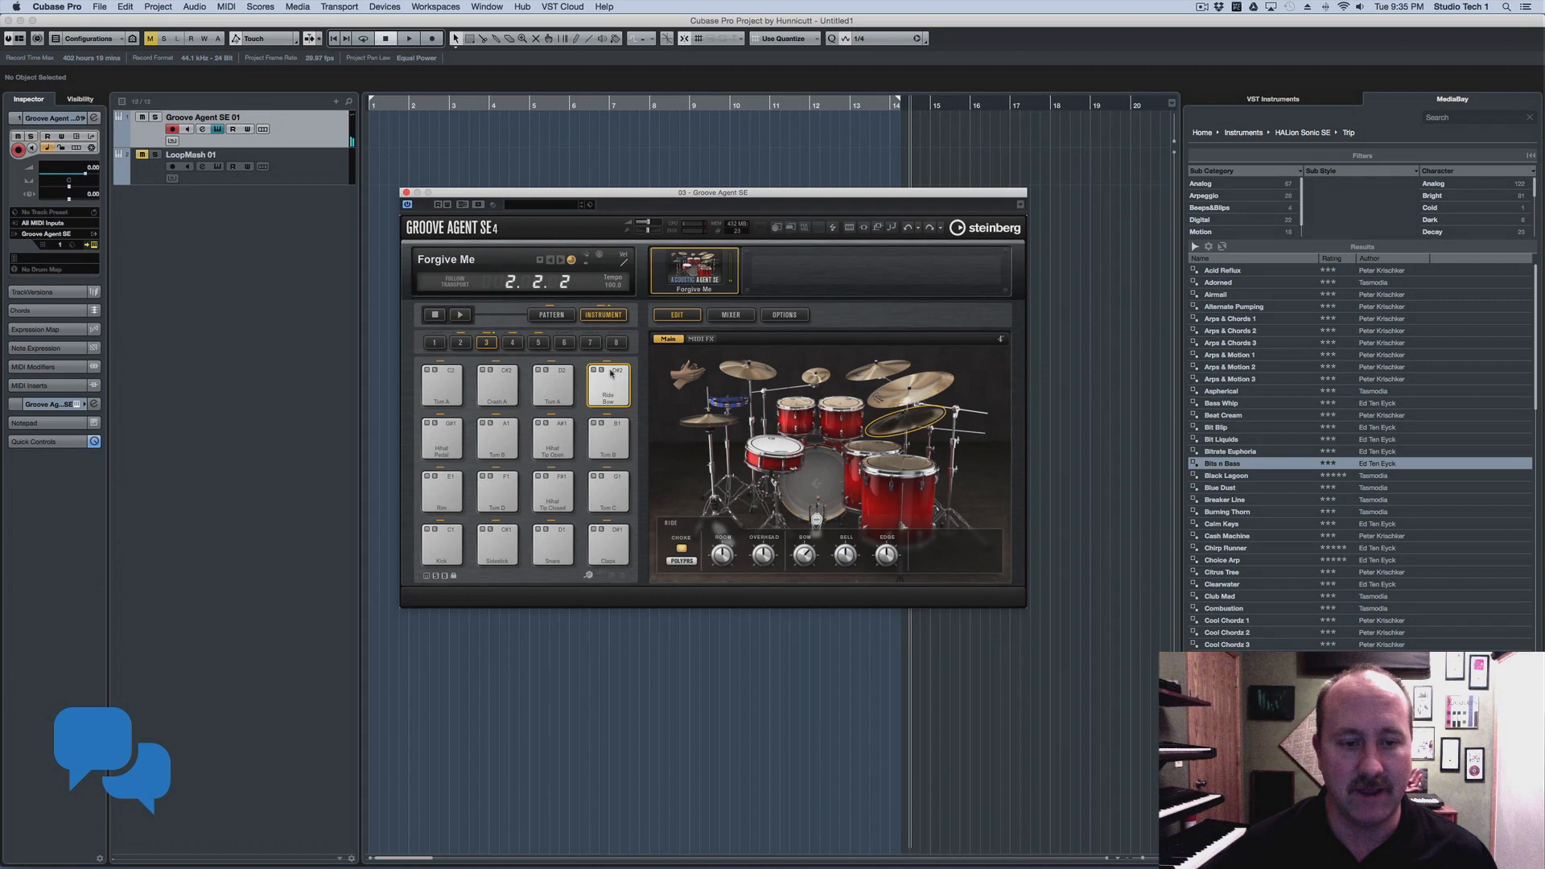
{"action": "left_click", "coordinate": [539, 402]}
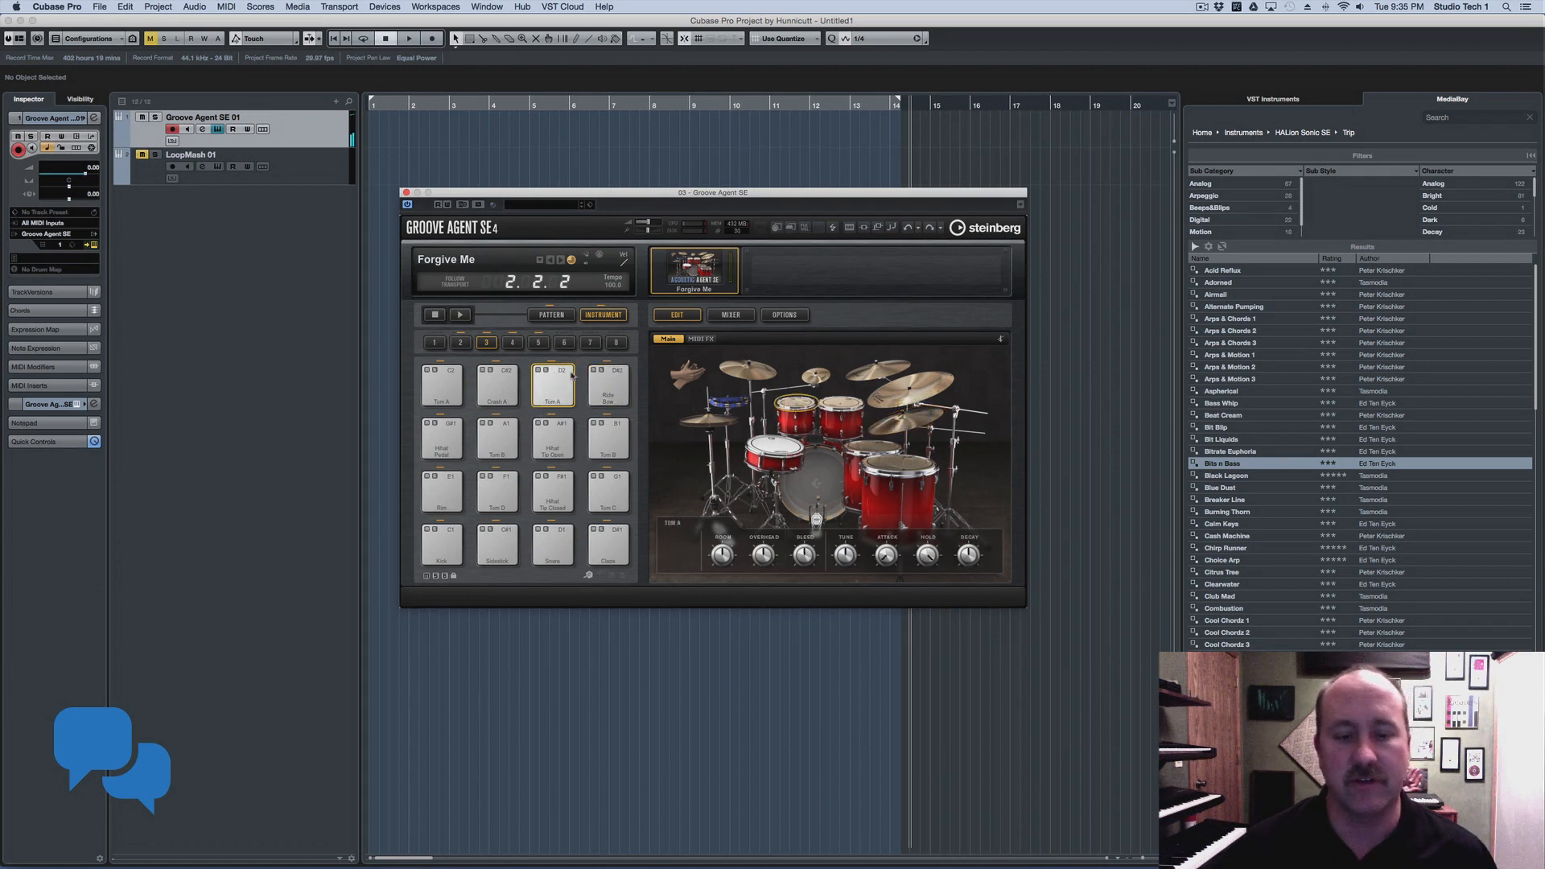
{"action": "left_click", "coordinate": [559, 438]}
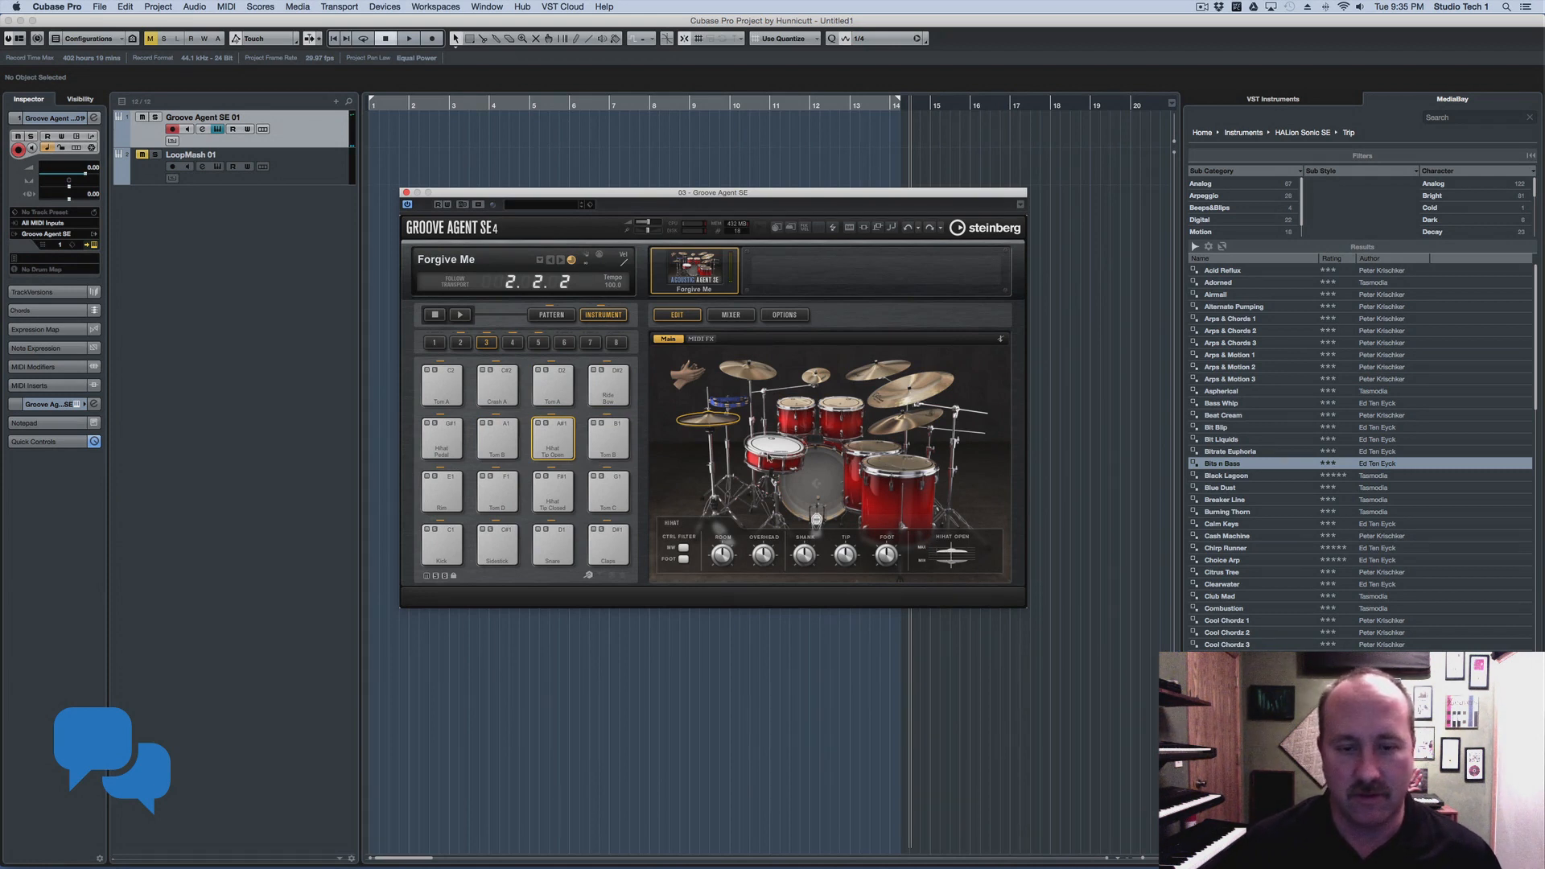
{"action": "left_click", "coordinate": [498, 385]}
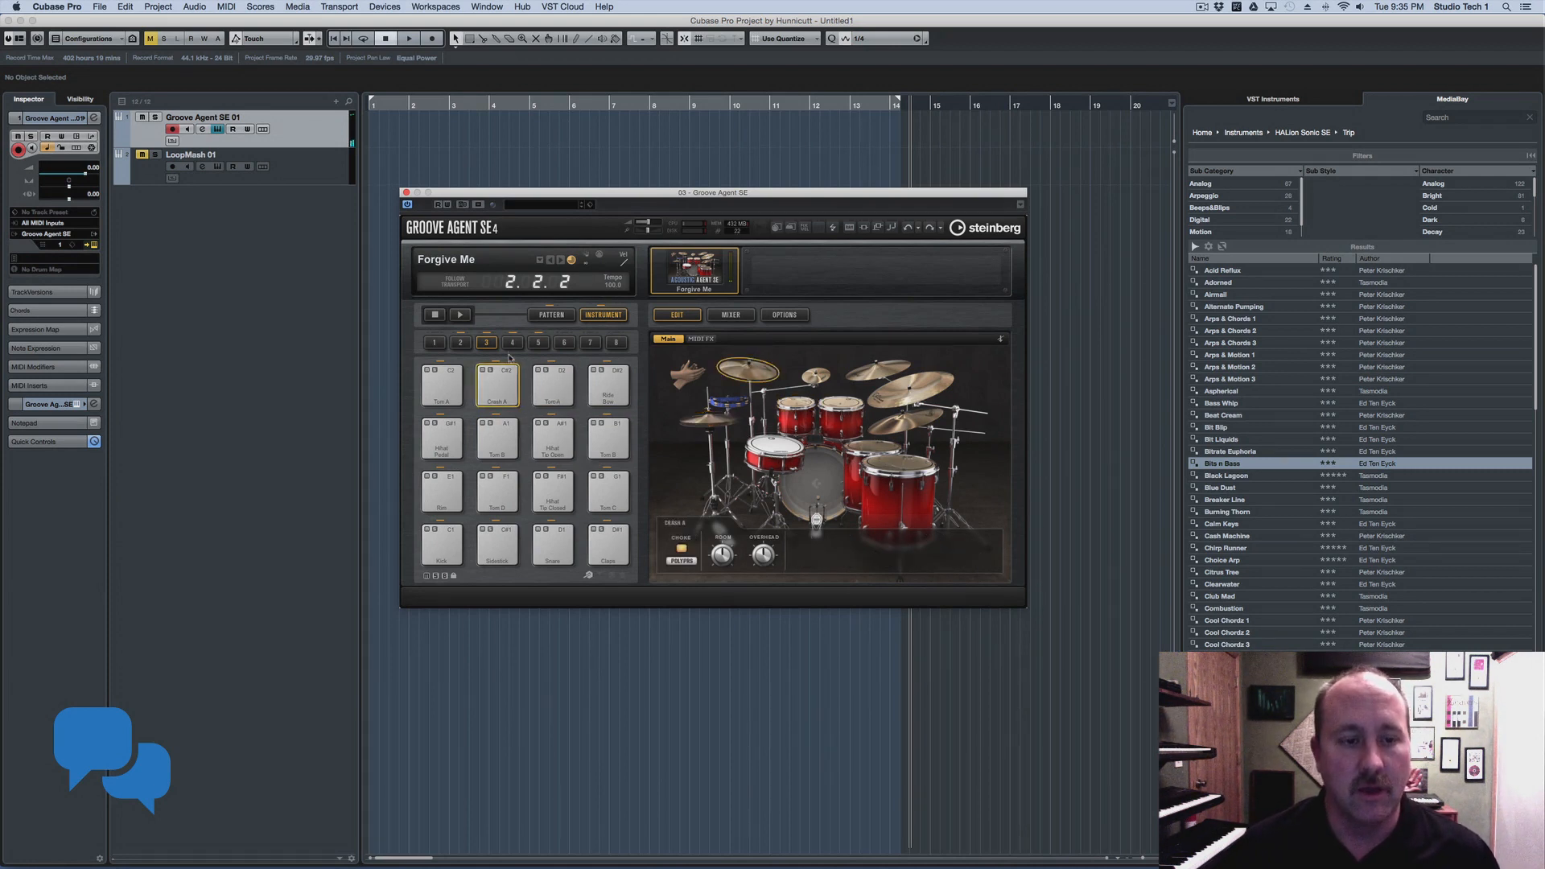
View instrument pad groups 4 and 2, and audition pads in group 2, including the kick
{"action": "left_click", "coordinate": [511, 342]}
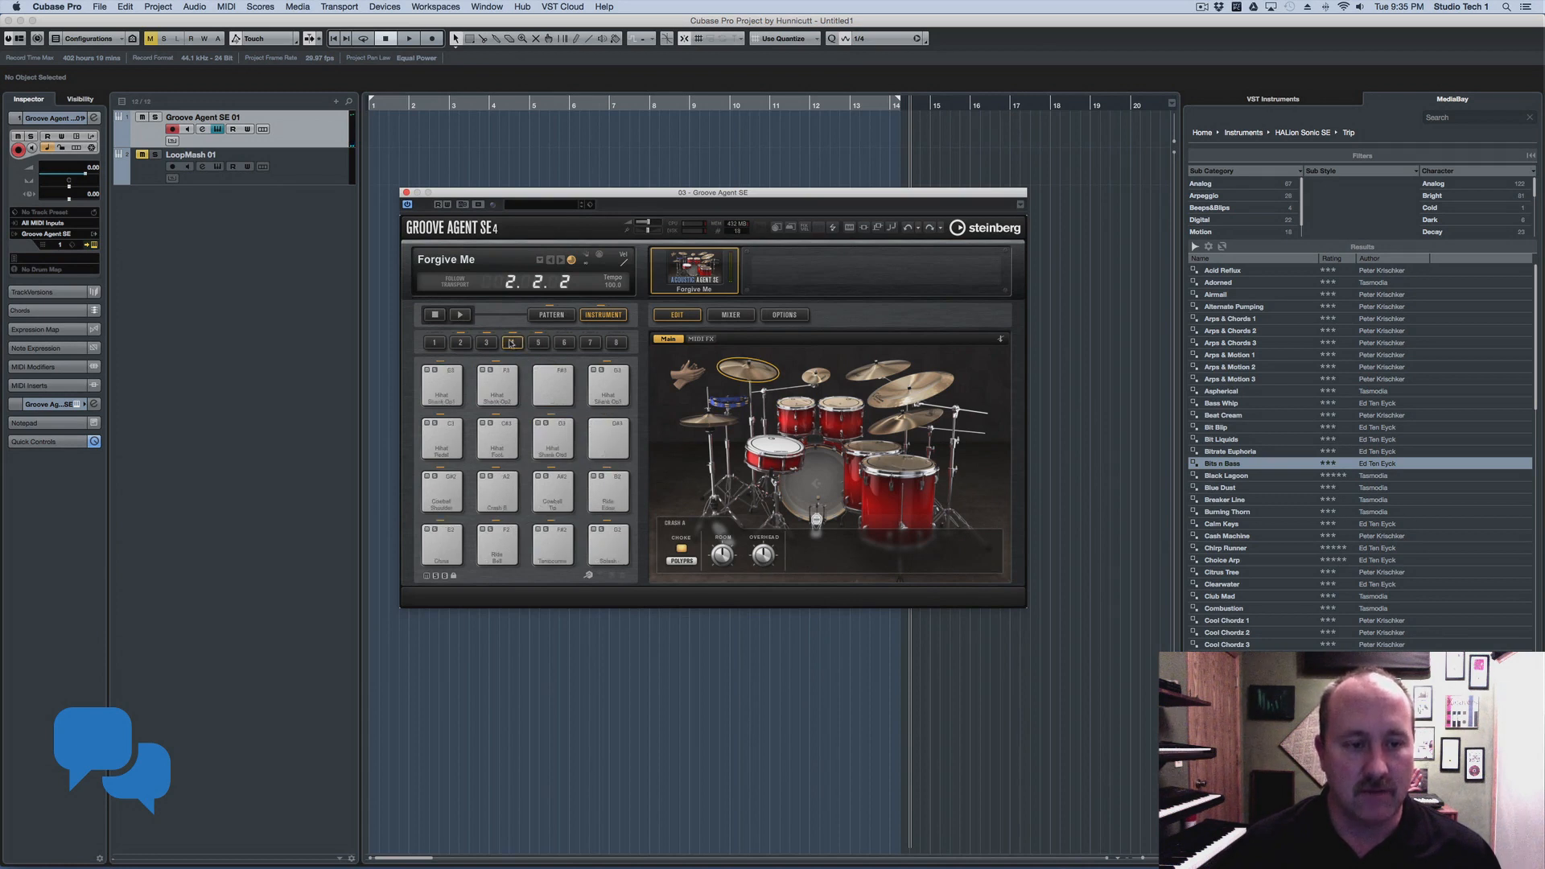
{"action": "left_click", "coordinate": [460, 343]}
{"action": "left_click", "coordinate": [493, 387]}
{"action": "left_click", "coordinate": [608, 387]}
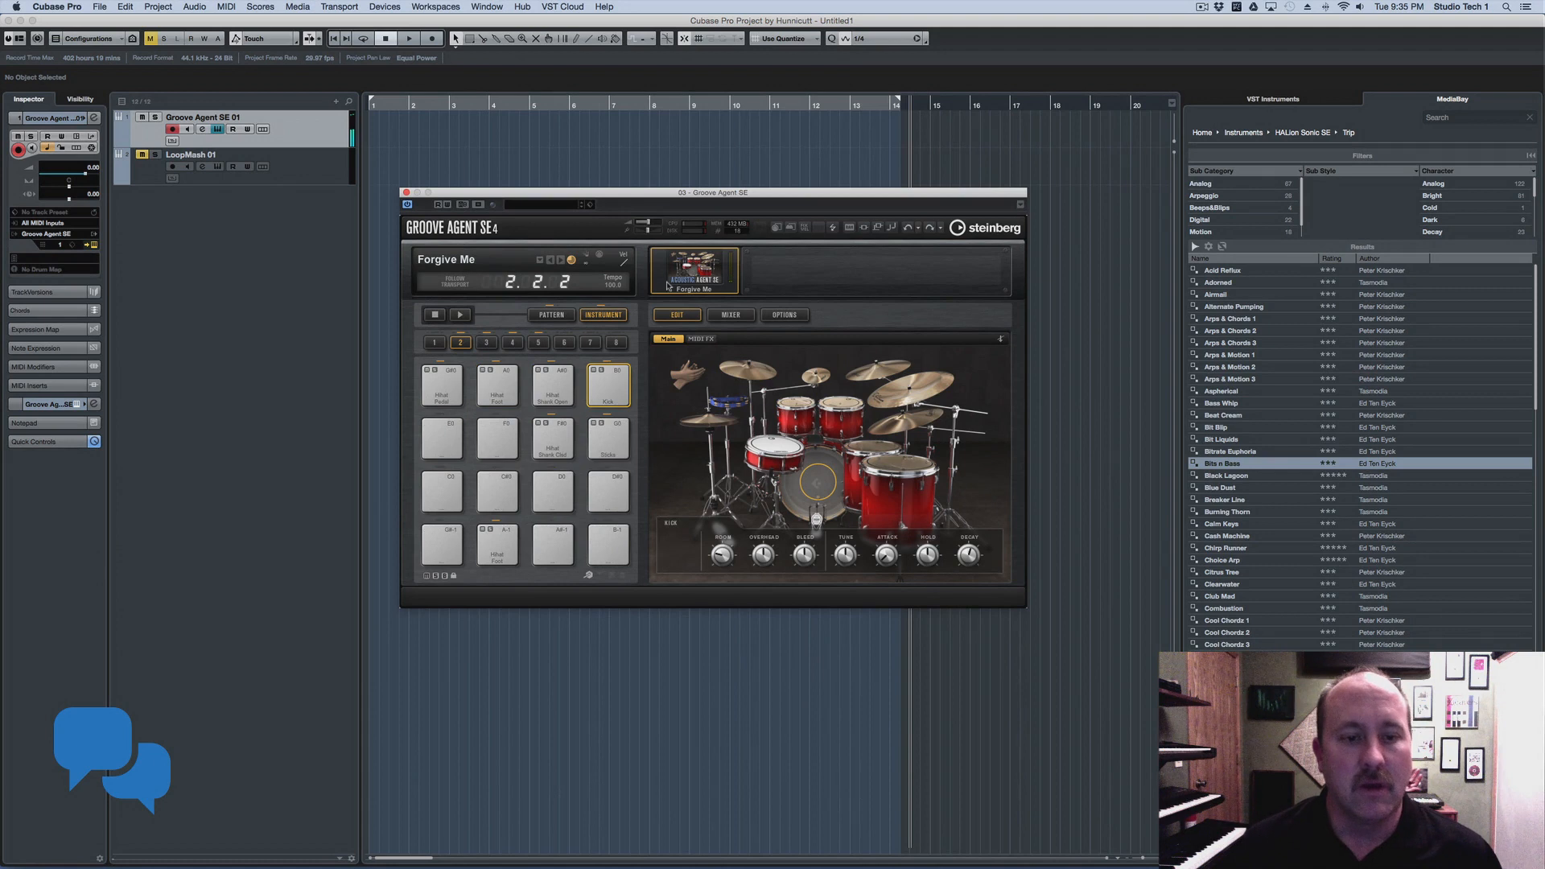
Review Groove Agent SE's mixer and options pages and return to the kit's edit page
{"action": "left_click", "coordinate": [731, 315]}
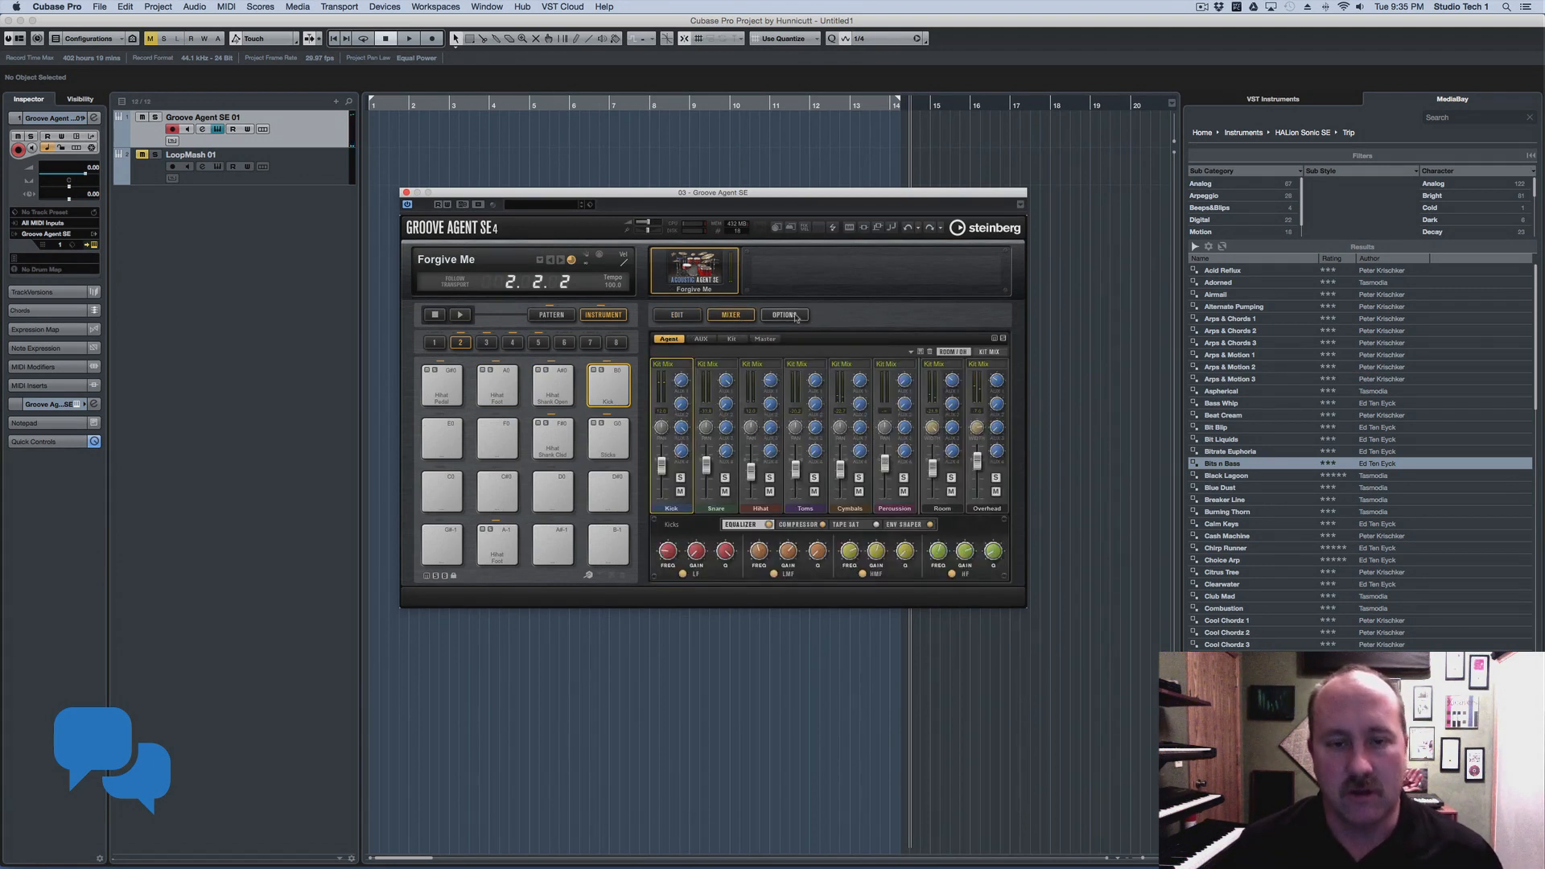
{"action": "left_click", "coordinate": [785, 315]}
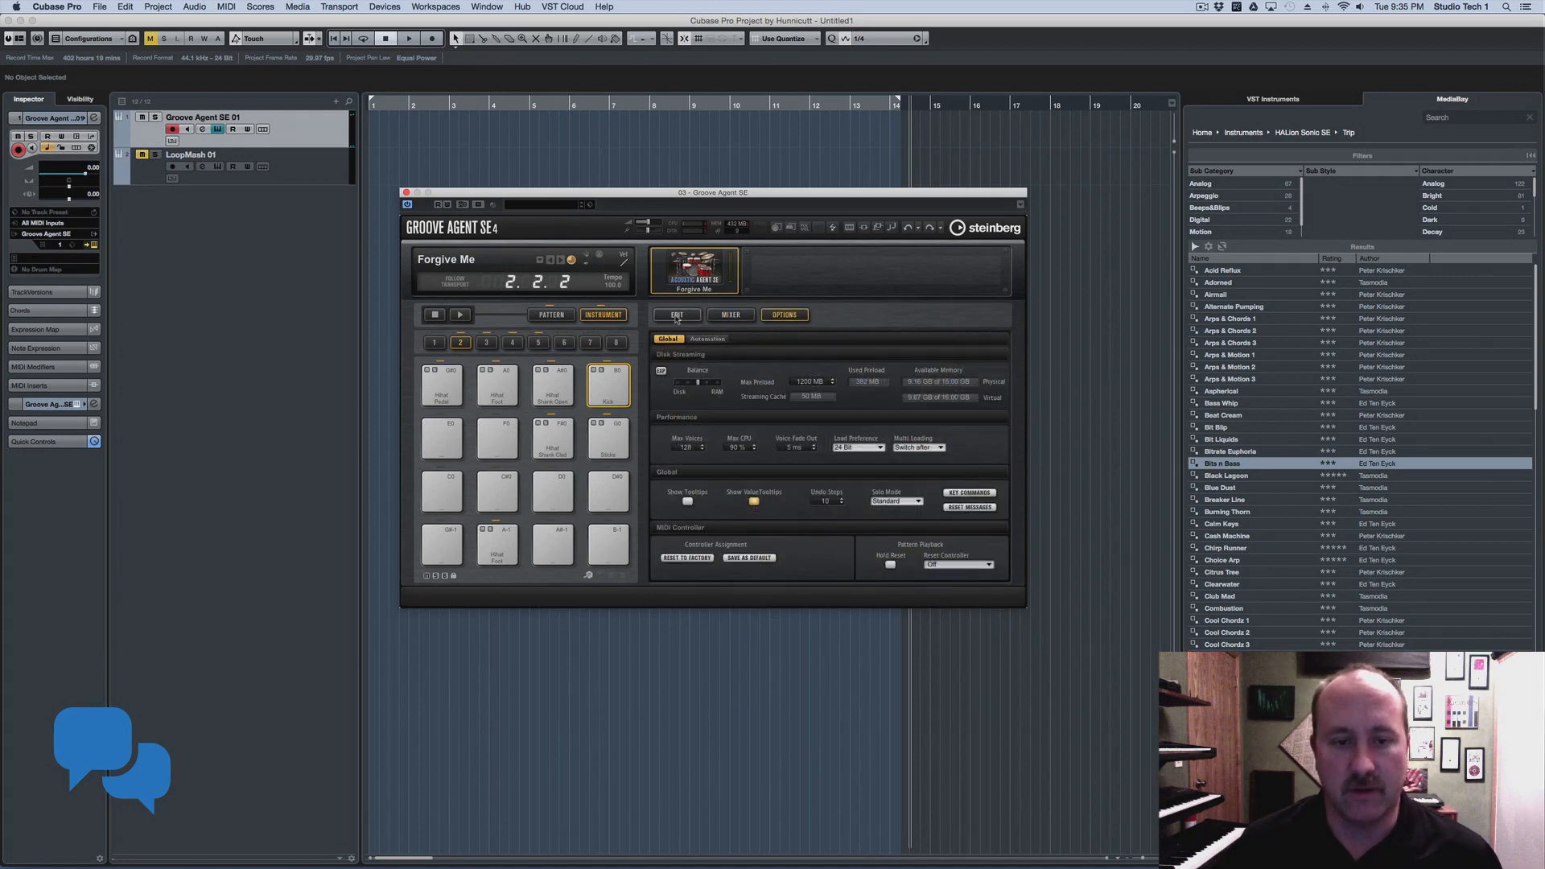
{"action": "left_click", "coordinate": [676, 317]}
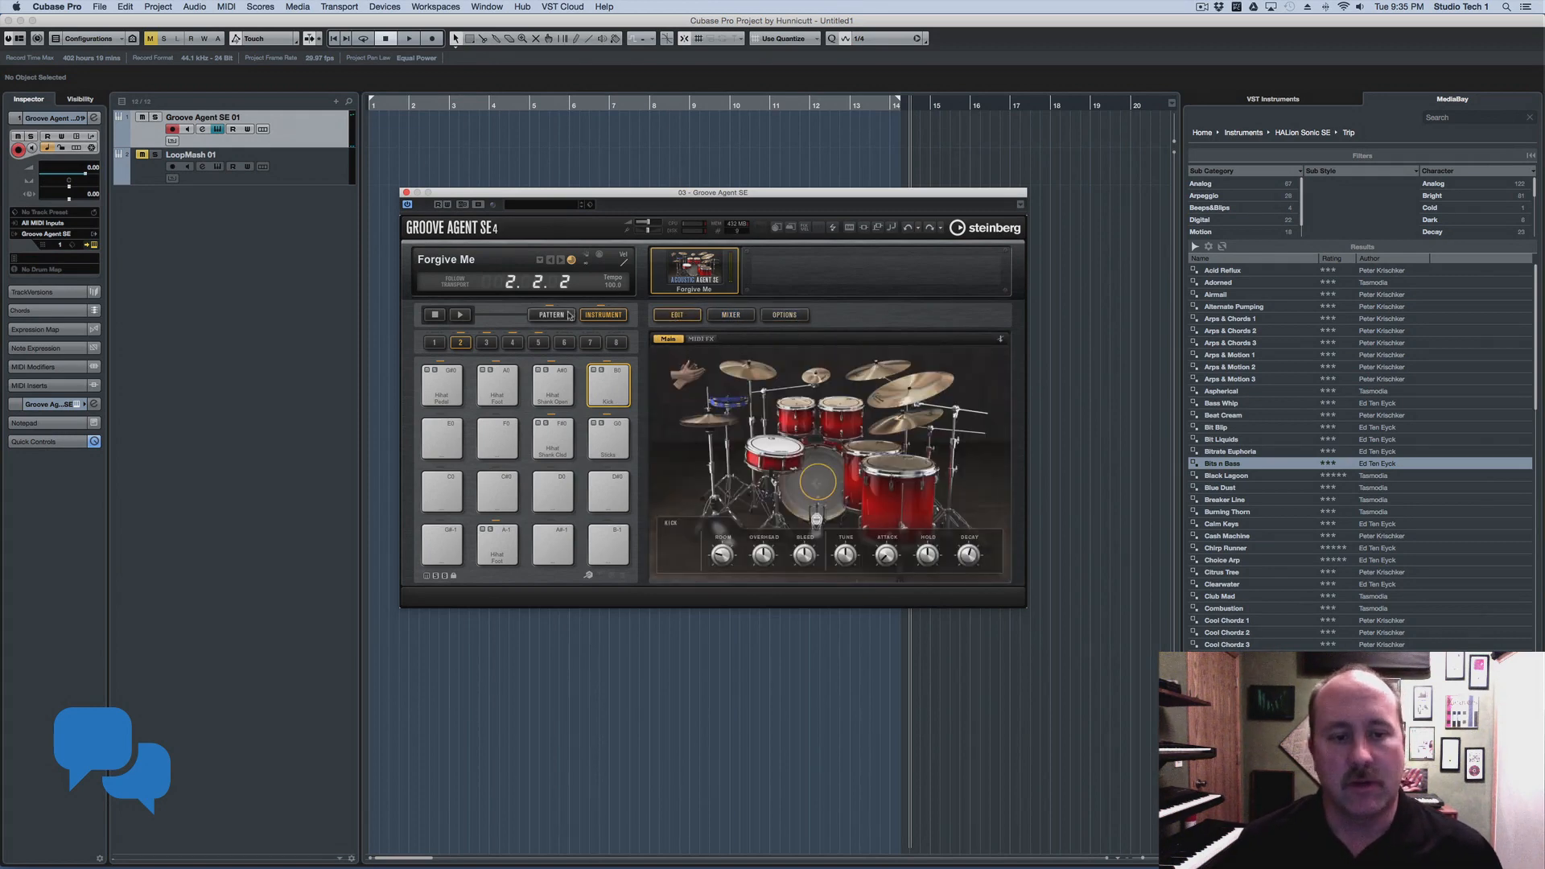
Select the Main 1 pattern pad and try reduced intensity with high and with minimum complexity
{"action": "left_click", "coordinate": [569, 315]}
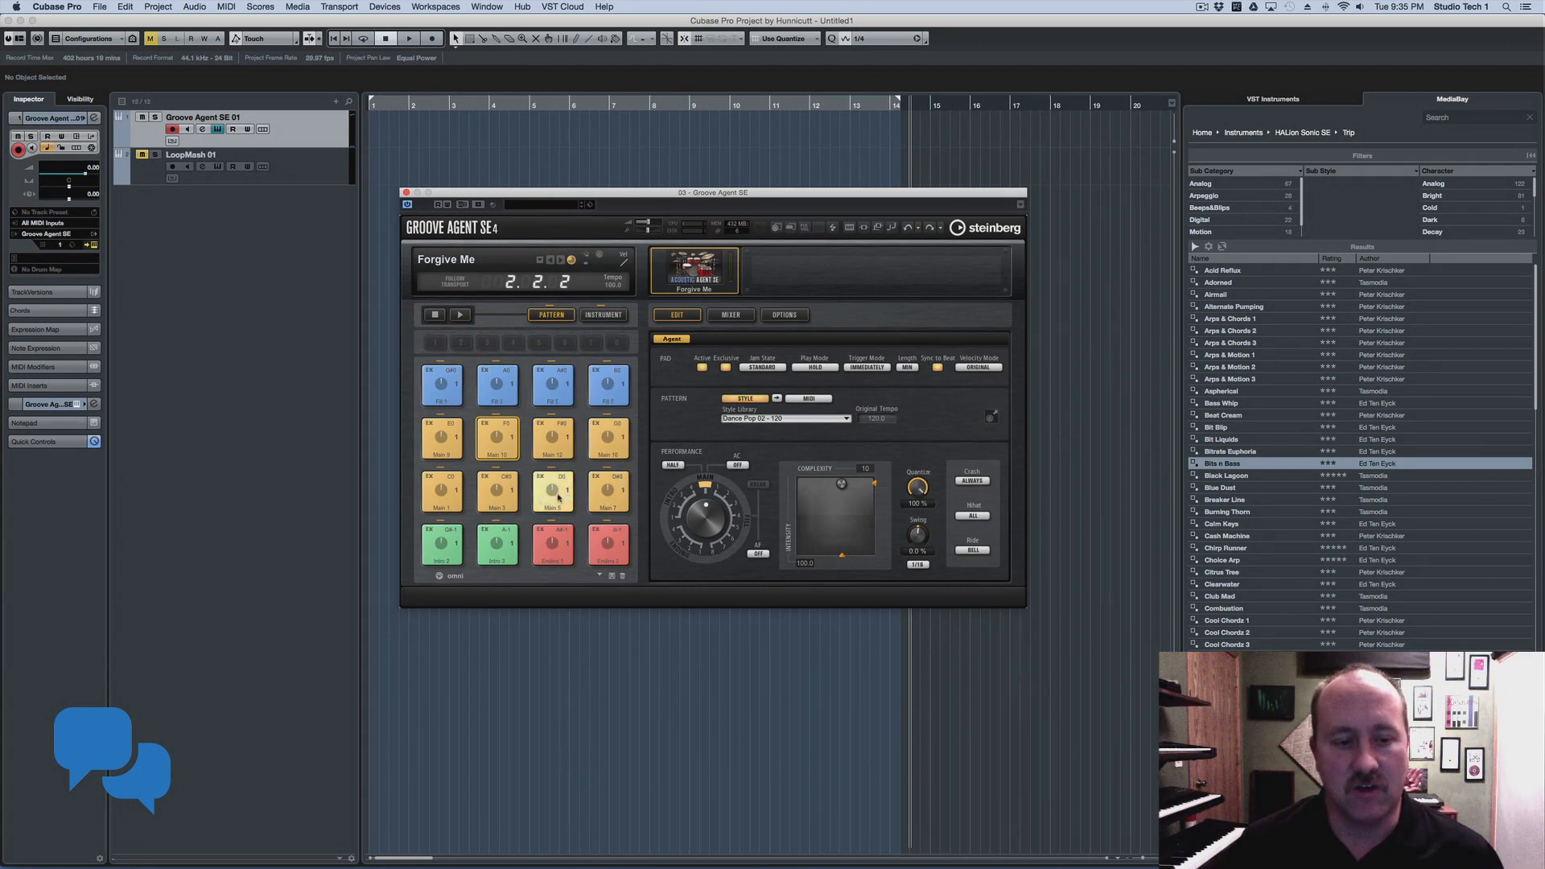
{"action": "left_click", "coordinate": [447, 489]}
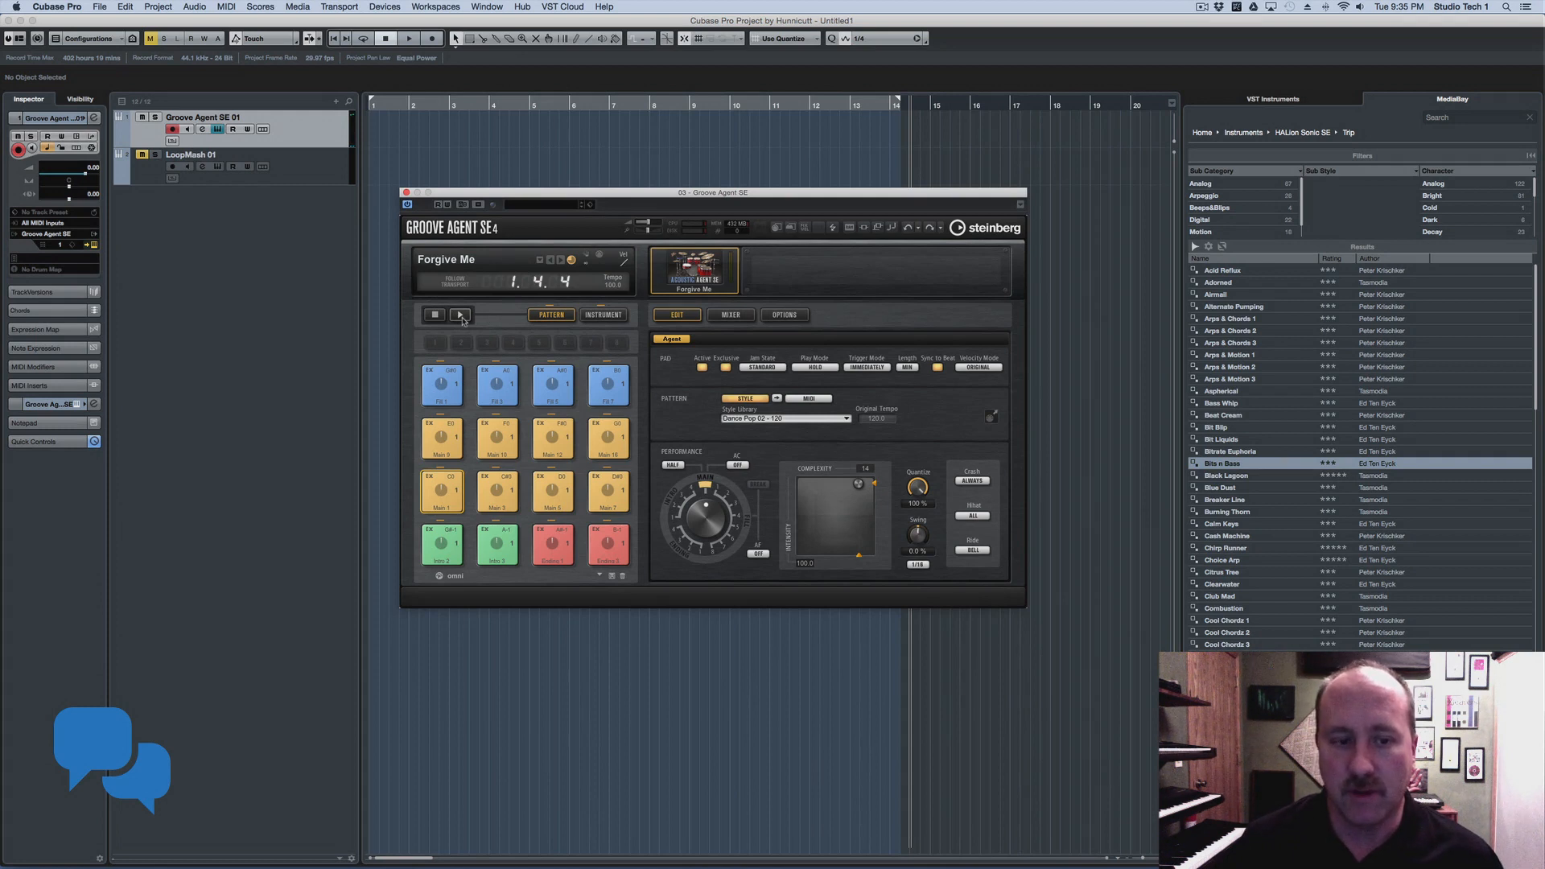
{"action": "left_click_drag", "start_coordinate": [858, 484], "coordinate": [874, 513]}
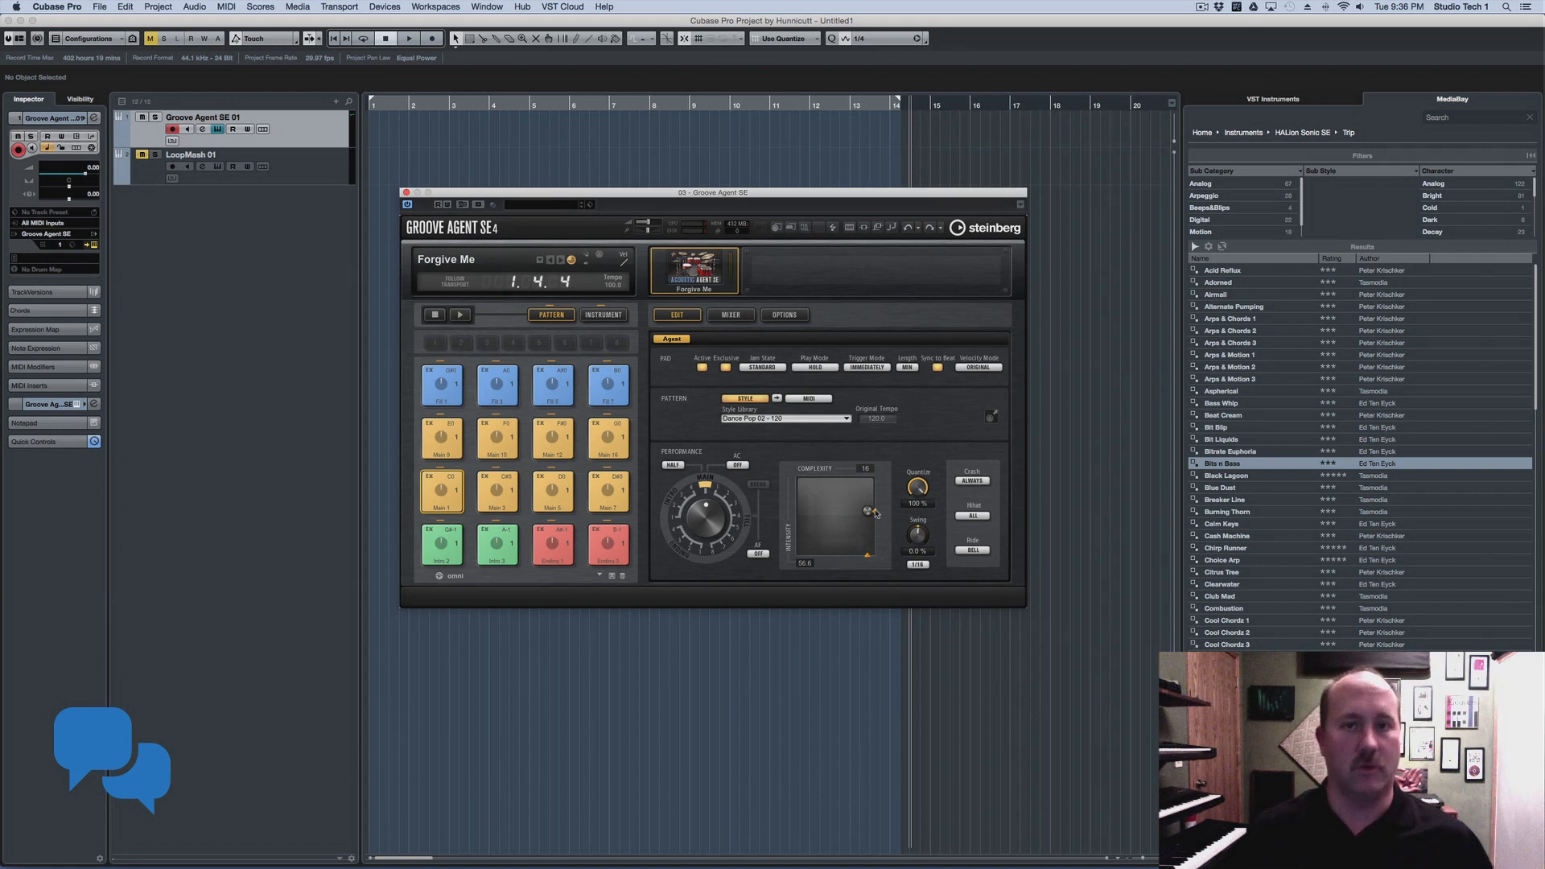
{"action": "left_click_drag", "start_coordinate": [874, 513], "coordinate": [802, 510]}
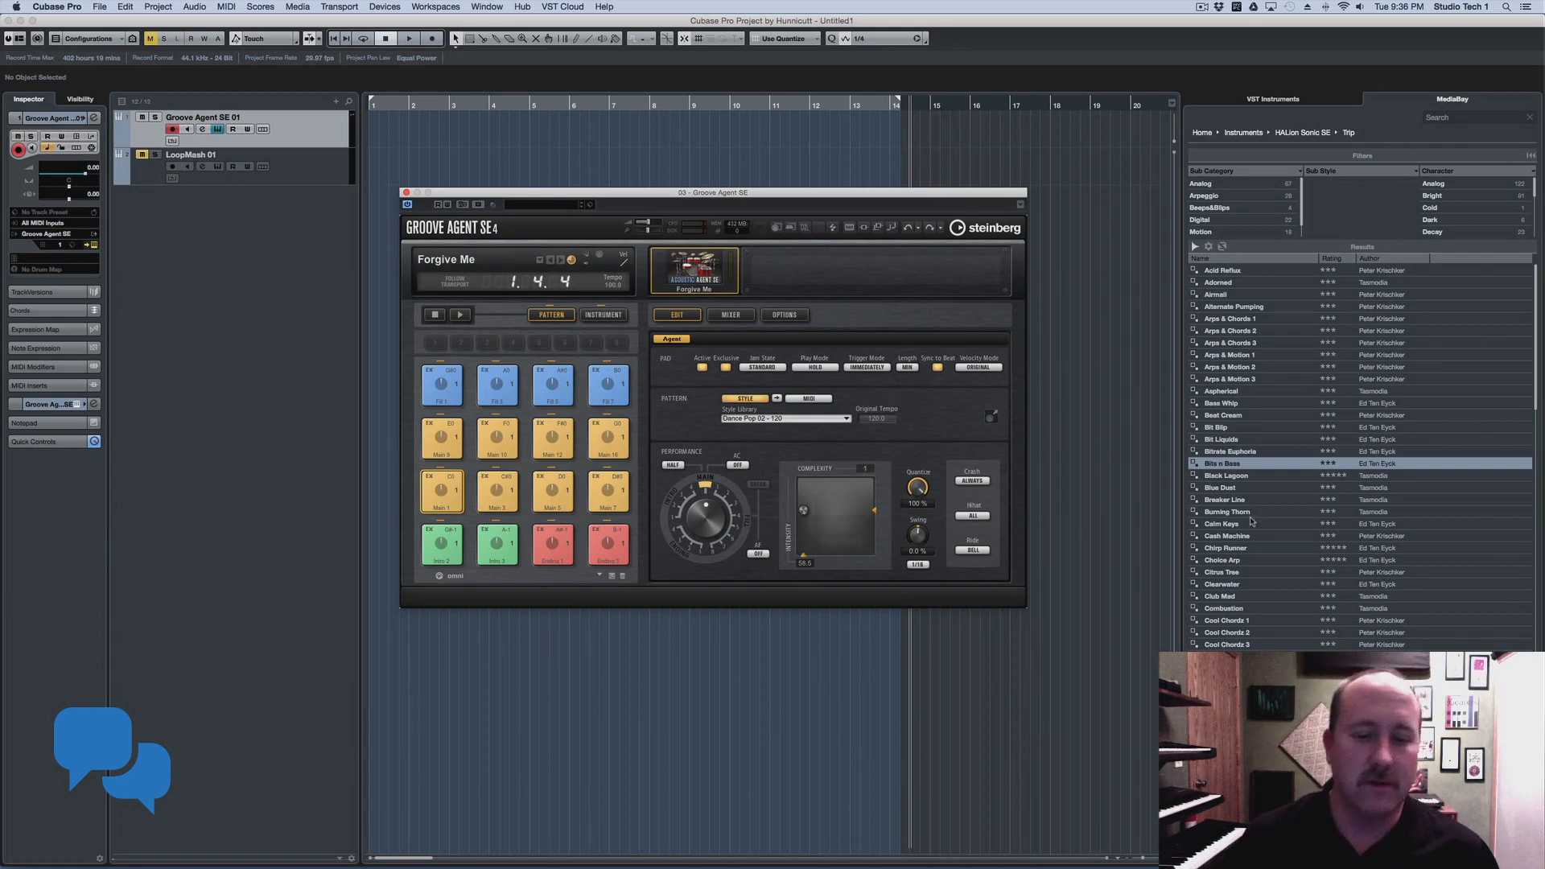
{"action": "left_click_drag", "start_coordinate": [803, 510], "coordinate": [797, 524]}
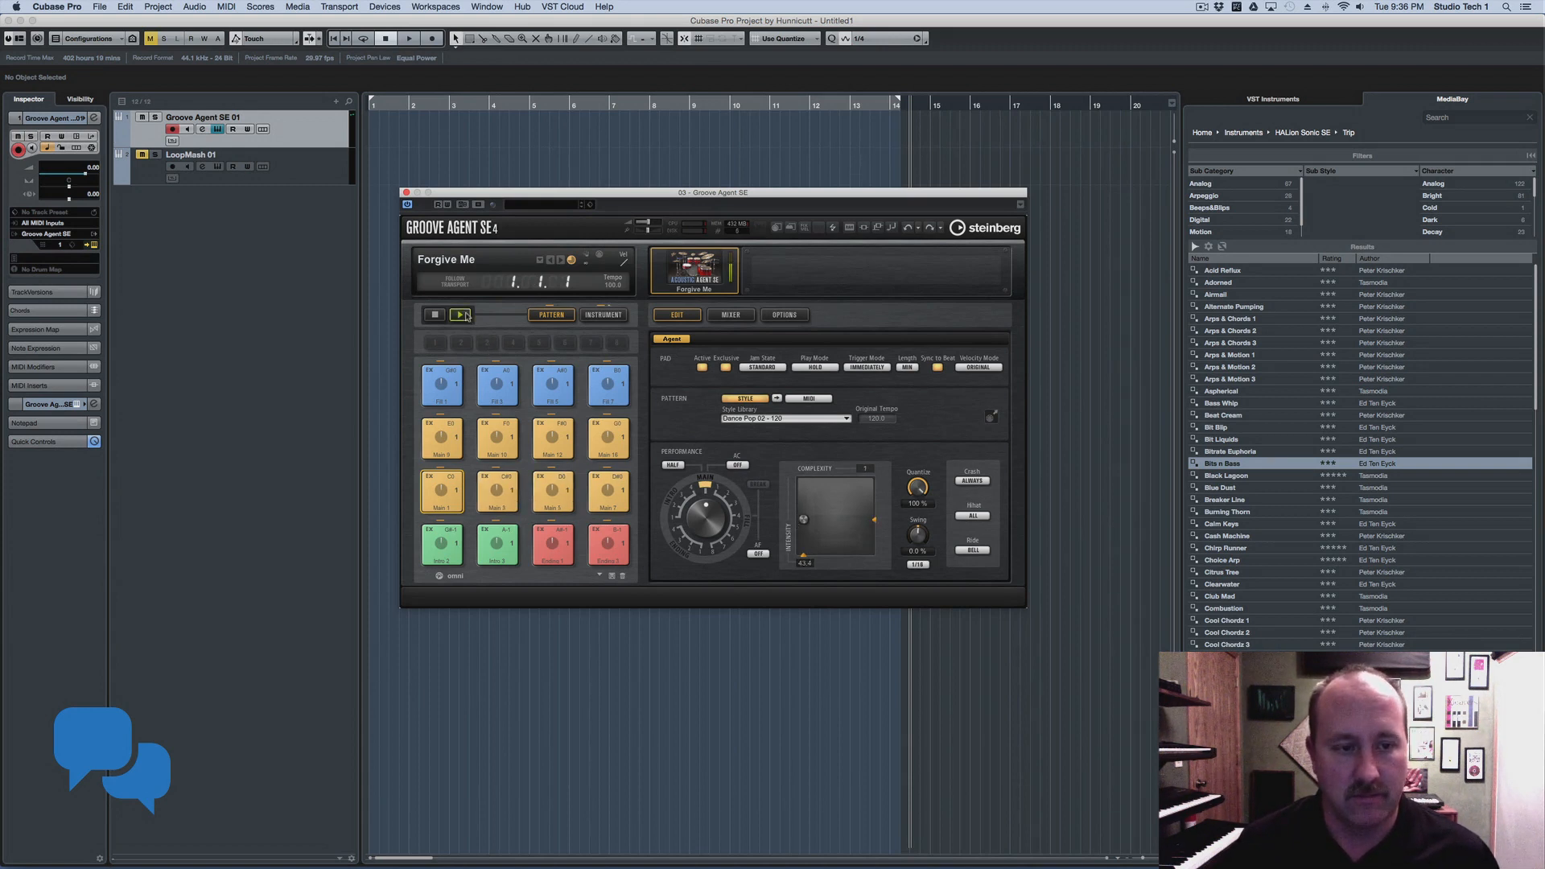
Play Main 1 at full intensity with medium, high and minimum complexity in turn, and stop playback
{"action": "left_click_drag", "start_coordinate": [803, 519], "coordinate": [832, 482]}
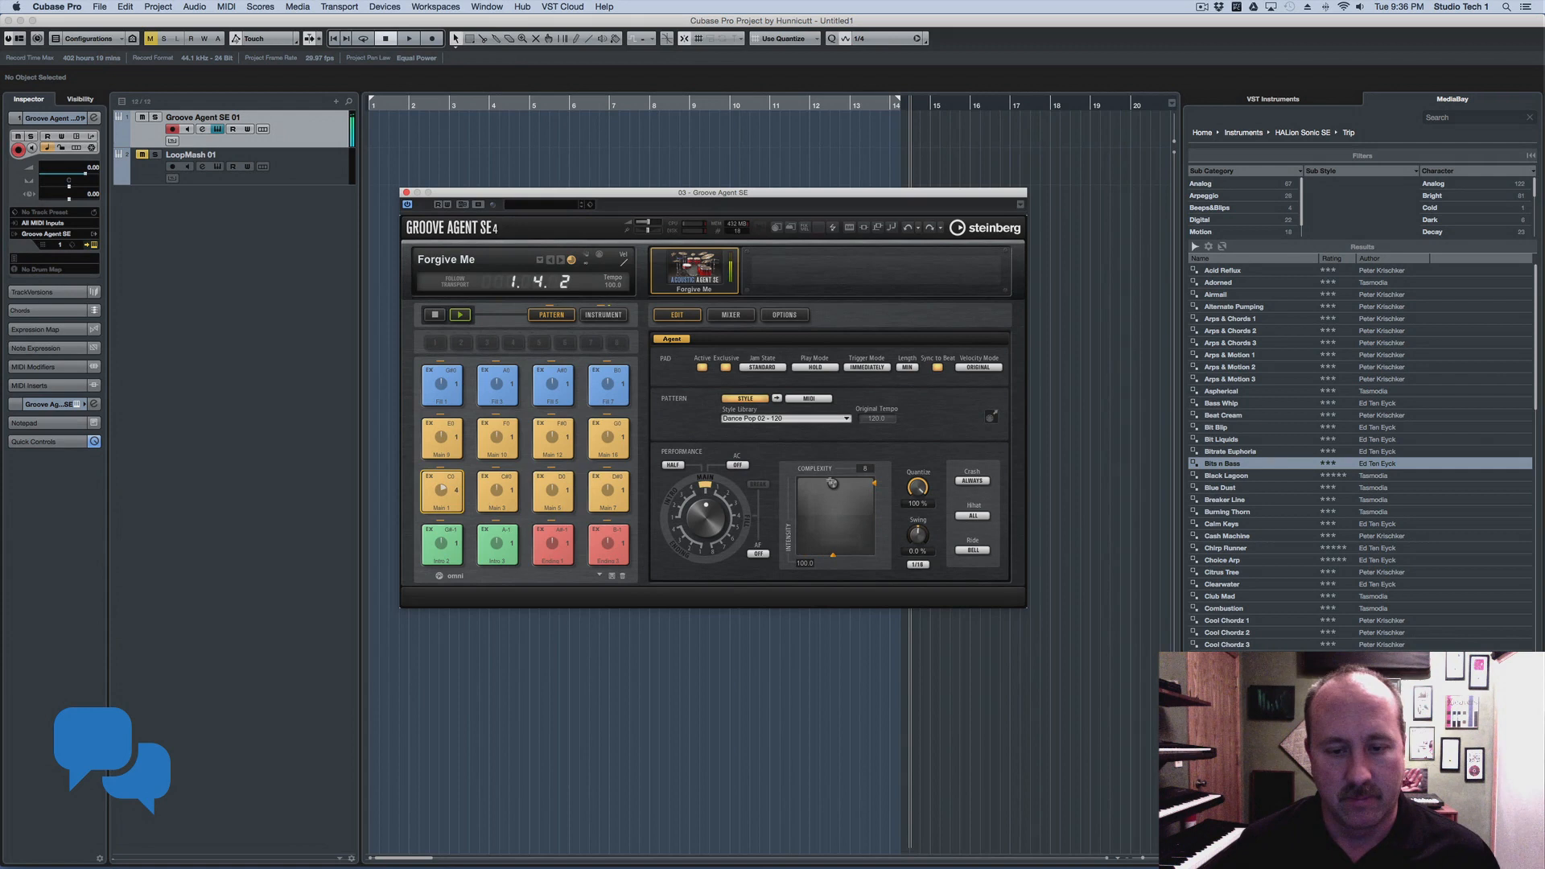
{"action": "left_click_drag", "start_coordinate": [832, 482], "coordinate": [869, 481]}
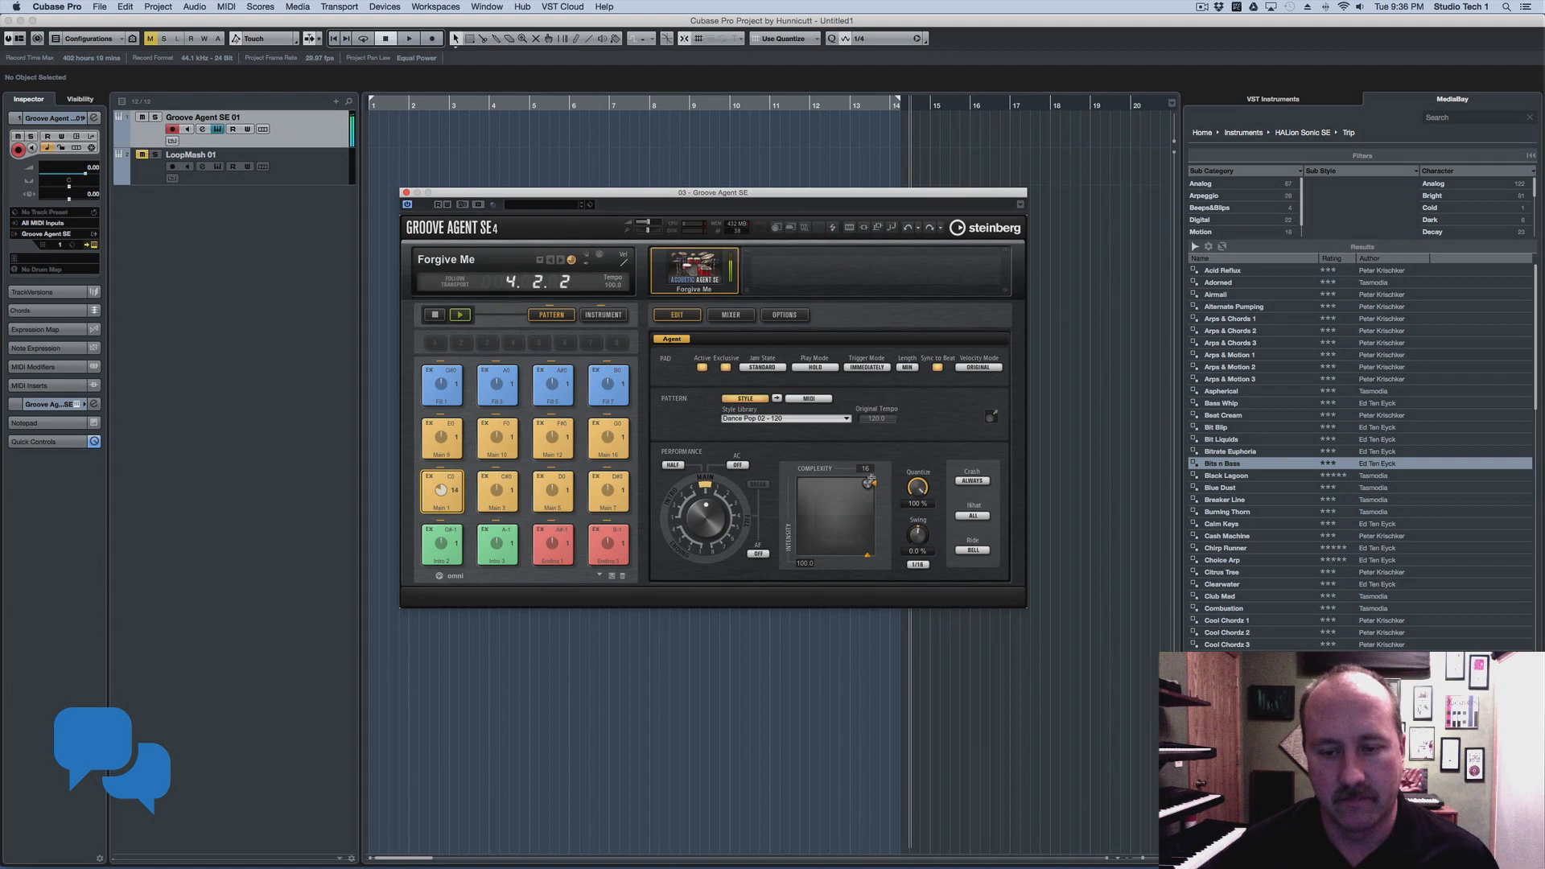
{"action": "left_click_drag", "start_coordinate": [871, 479], "coordinate": [782, 468]}
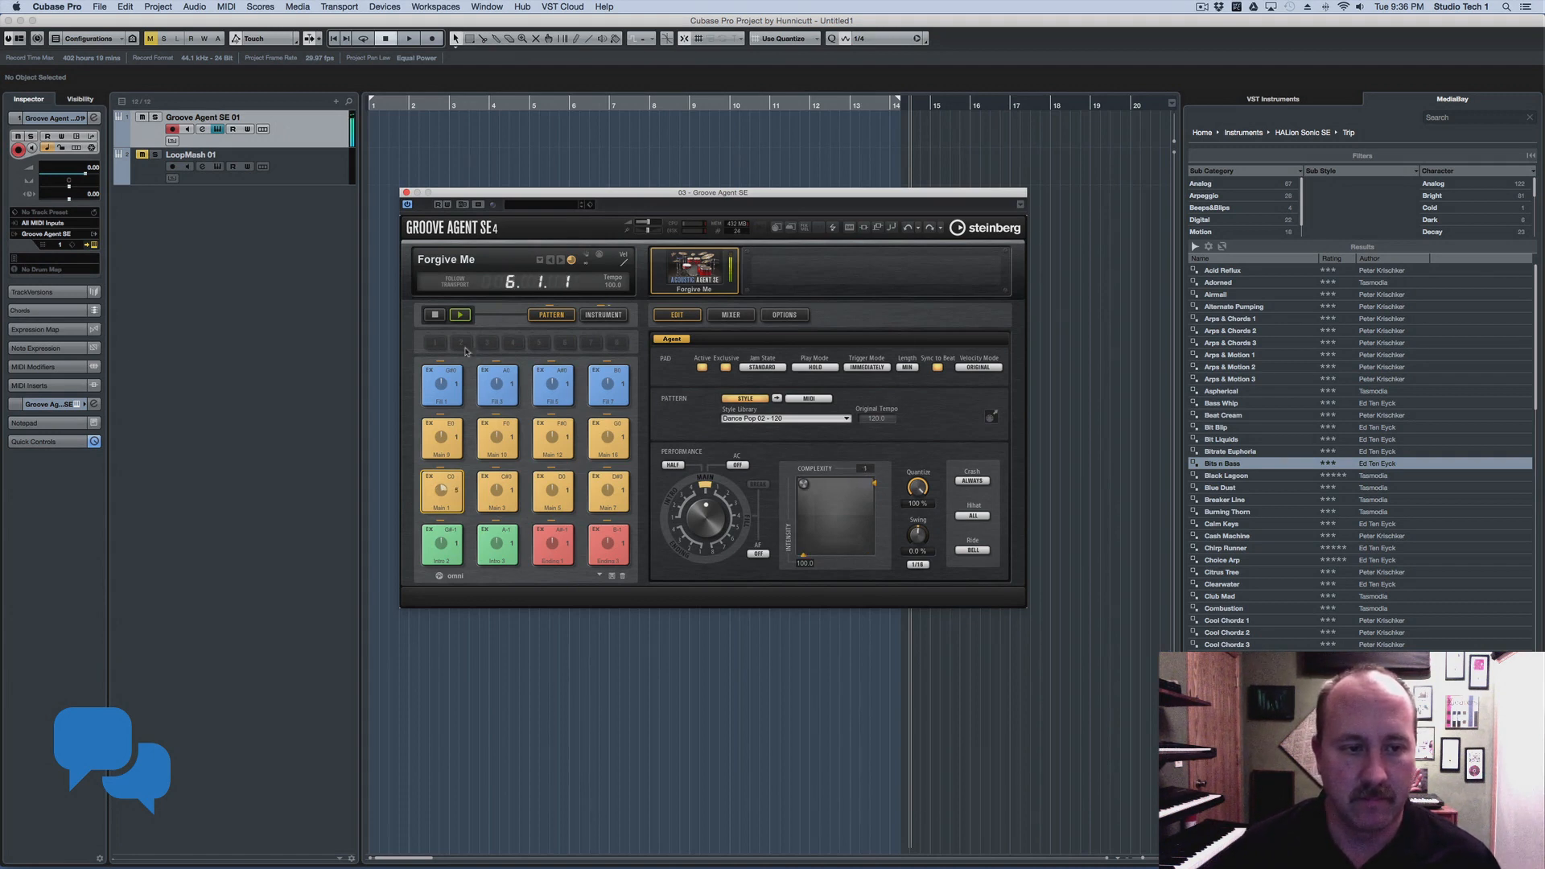
{"action": "left_click", "coordinate": [435, 315]}
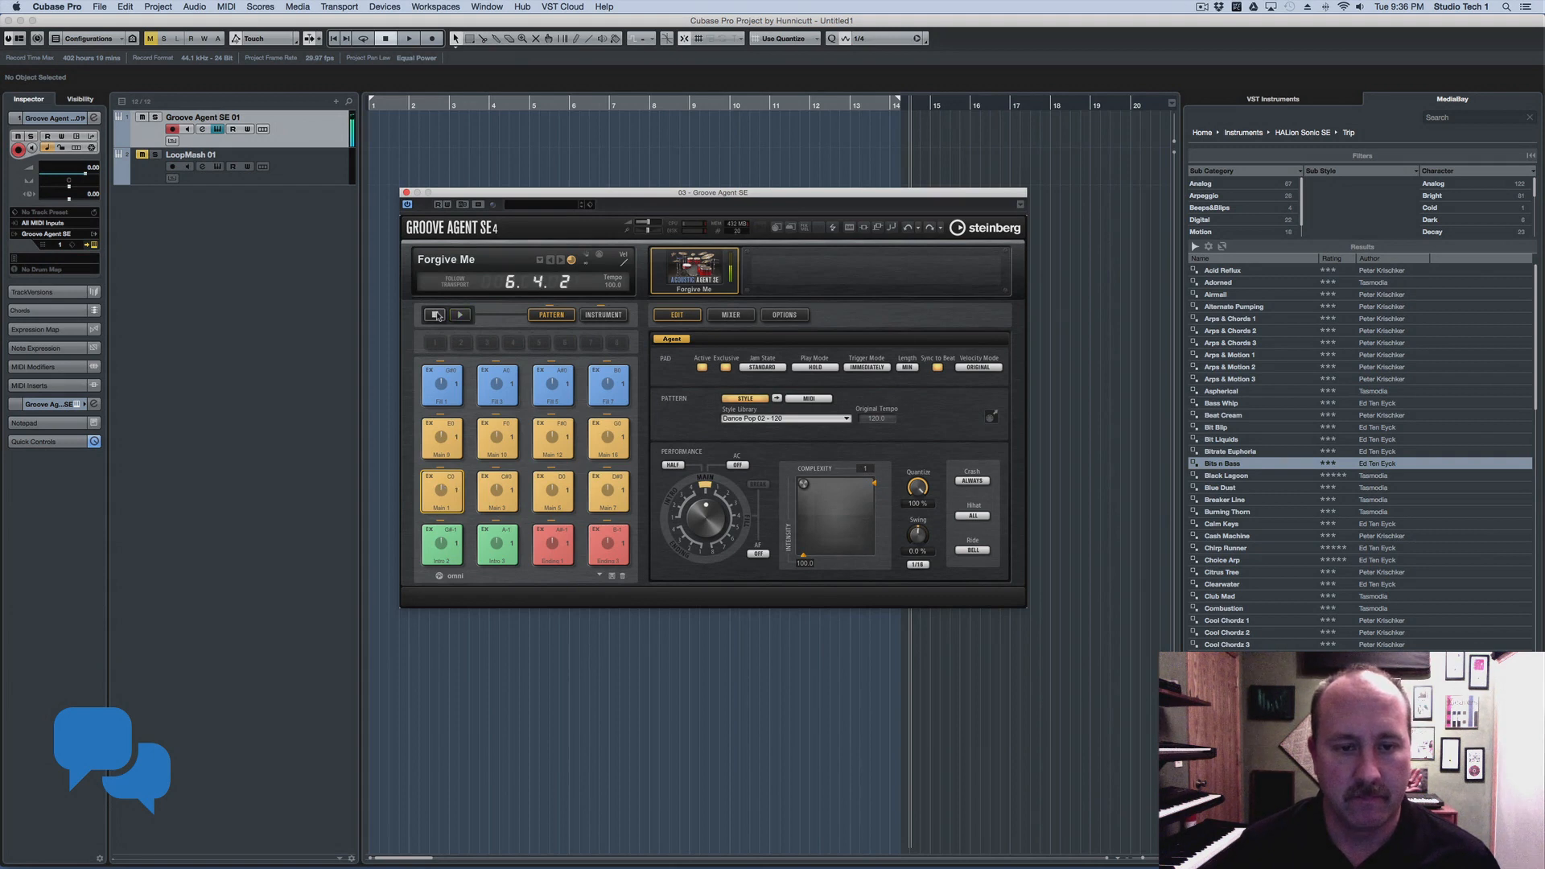
Set Main 1 to medium complexity with slightly reduced intensity and browse the style library, keeping Dance Pop 02 - 120
{"action": "left_click_drag", "start_coordinate": [803, 484], "coordinate": [833, 497]}
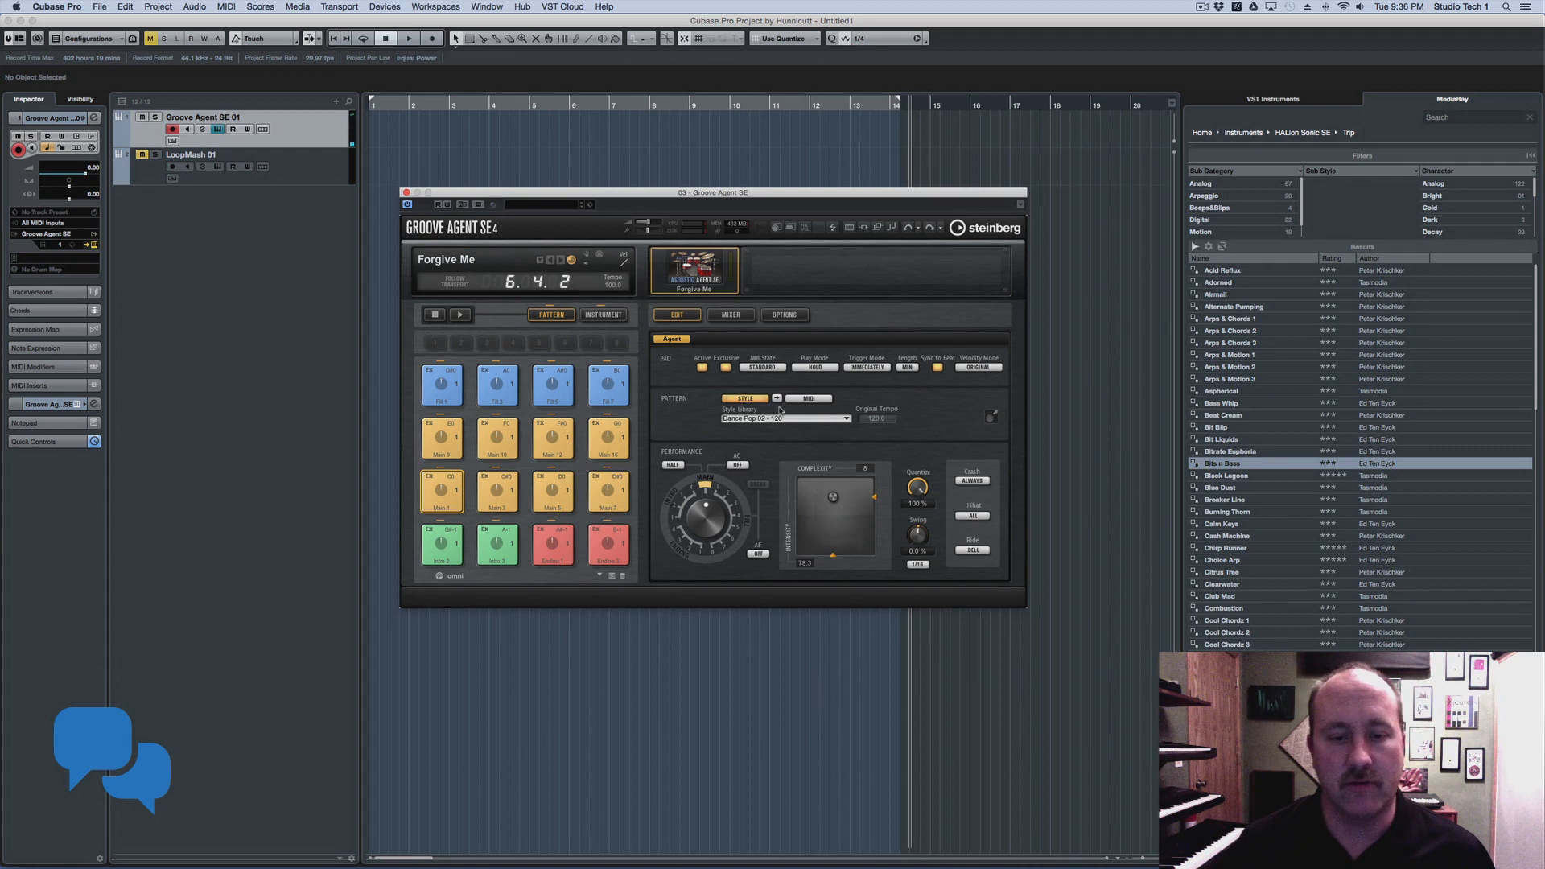
{"action": "left_click", "coordinate": [838, 419]}
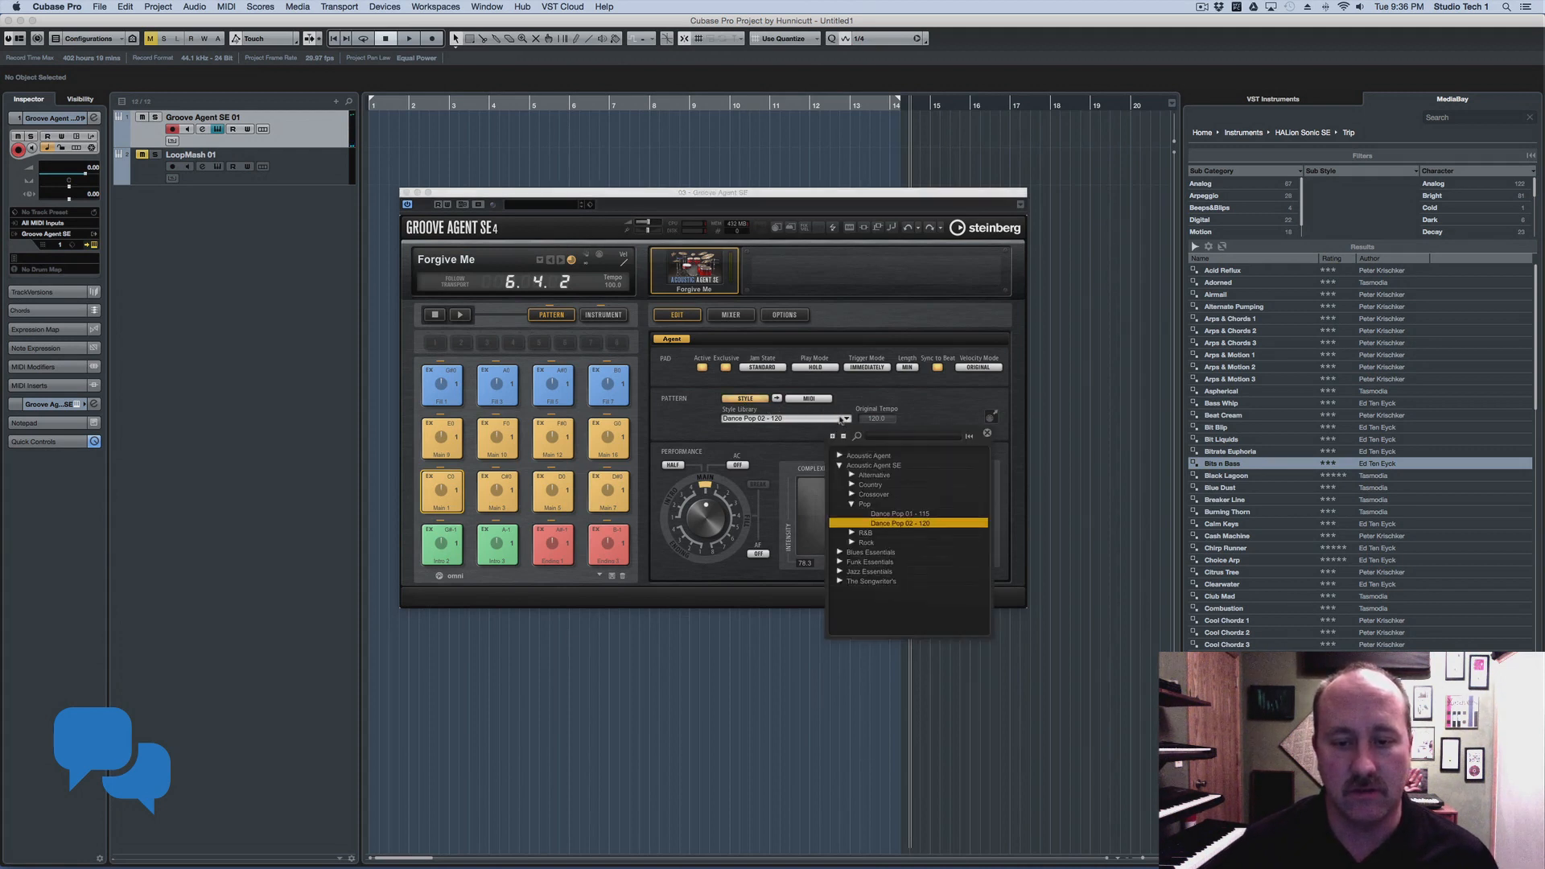
{"action": "left_click", "coordinate": [939, 405]}
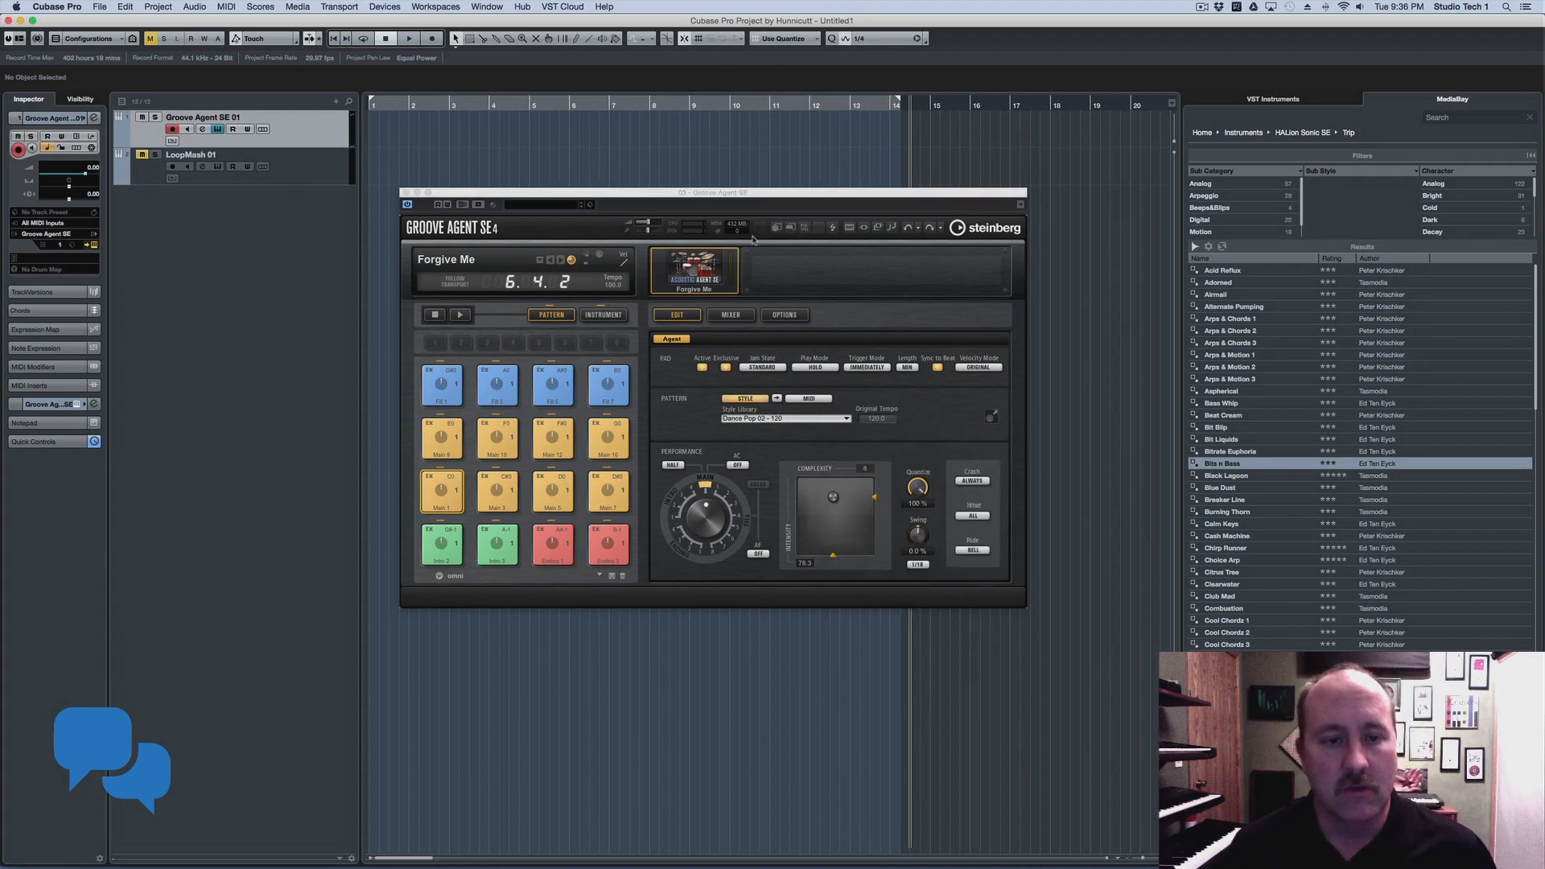
Place the Main 1 pattern as a MIDI part at bar 1 of the Groove Agent SE 01 track
{"action": "left_click_drag", "start_coordinate": [739, 206], "coordinate": [736, 274]}
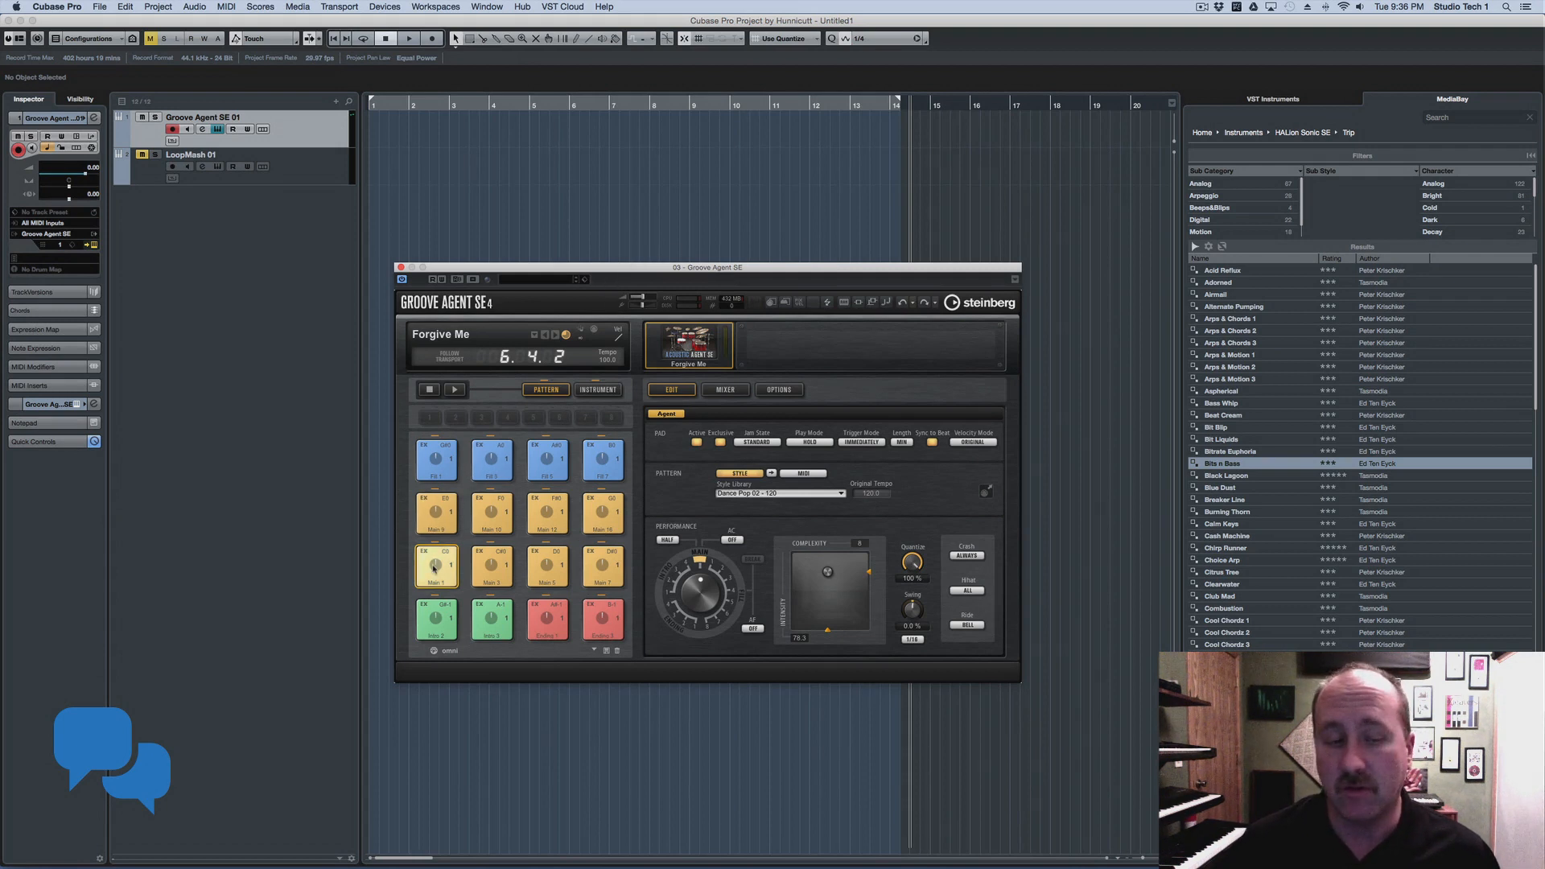
{"action": "left_click_drag", "start_coordinate": [433, 568], "coordinate": [374, 123]}
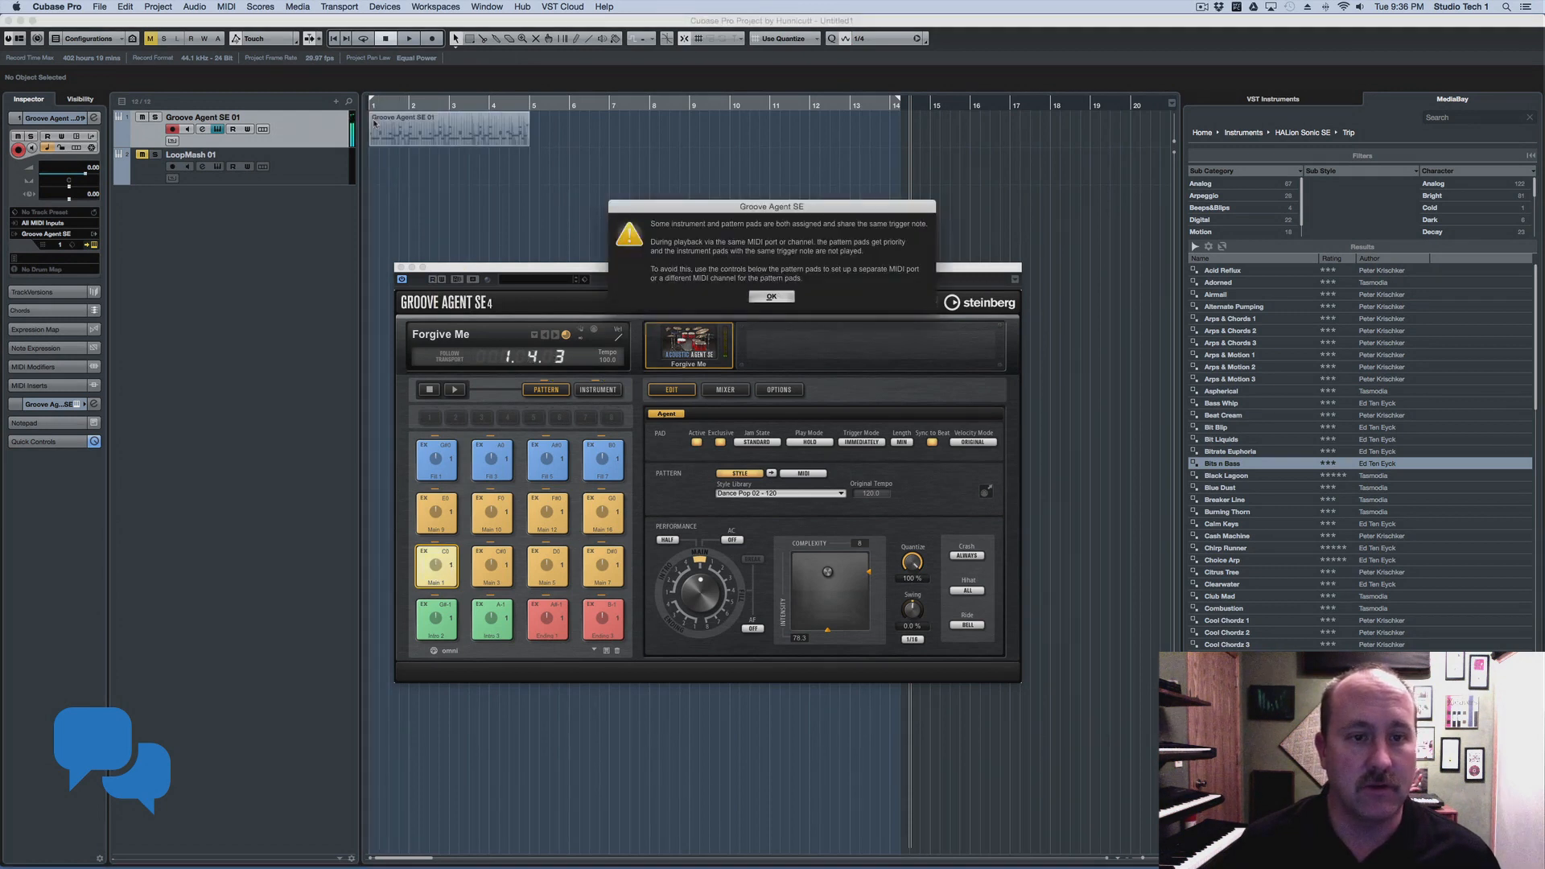
{"action": "key", "text": "Return"}
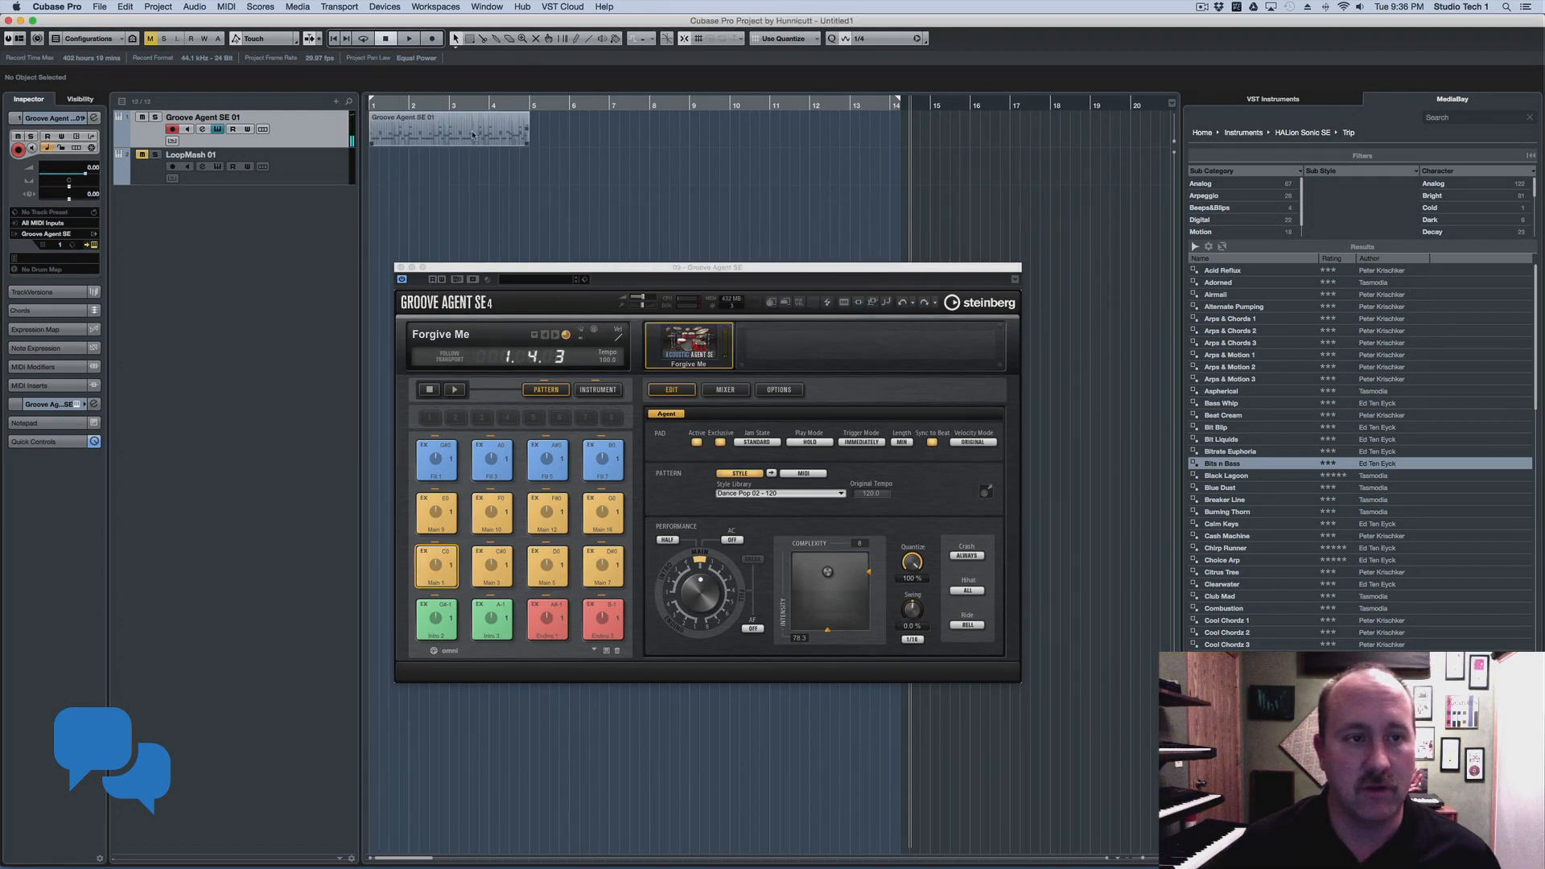
Inspect the new drum part's notes and velocities in the track's in-place editor, and close the editor
{"action": "left_click", "coordinate": [172, 141]}
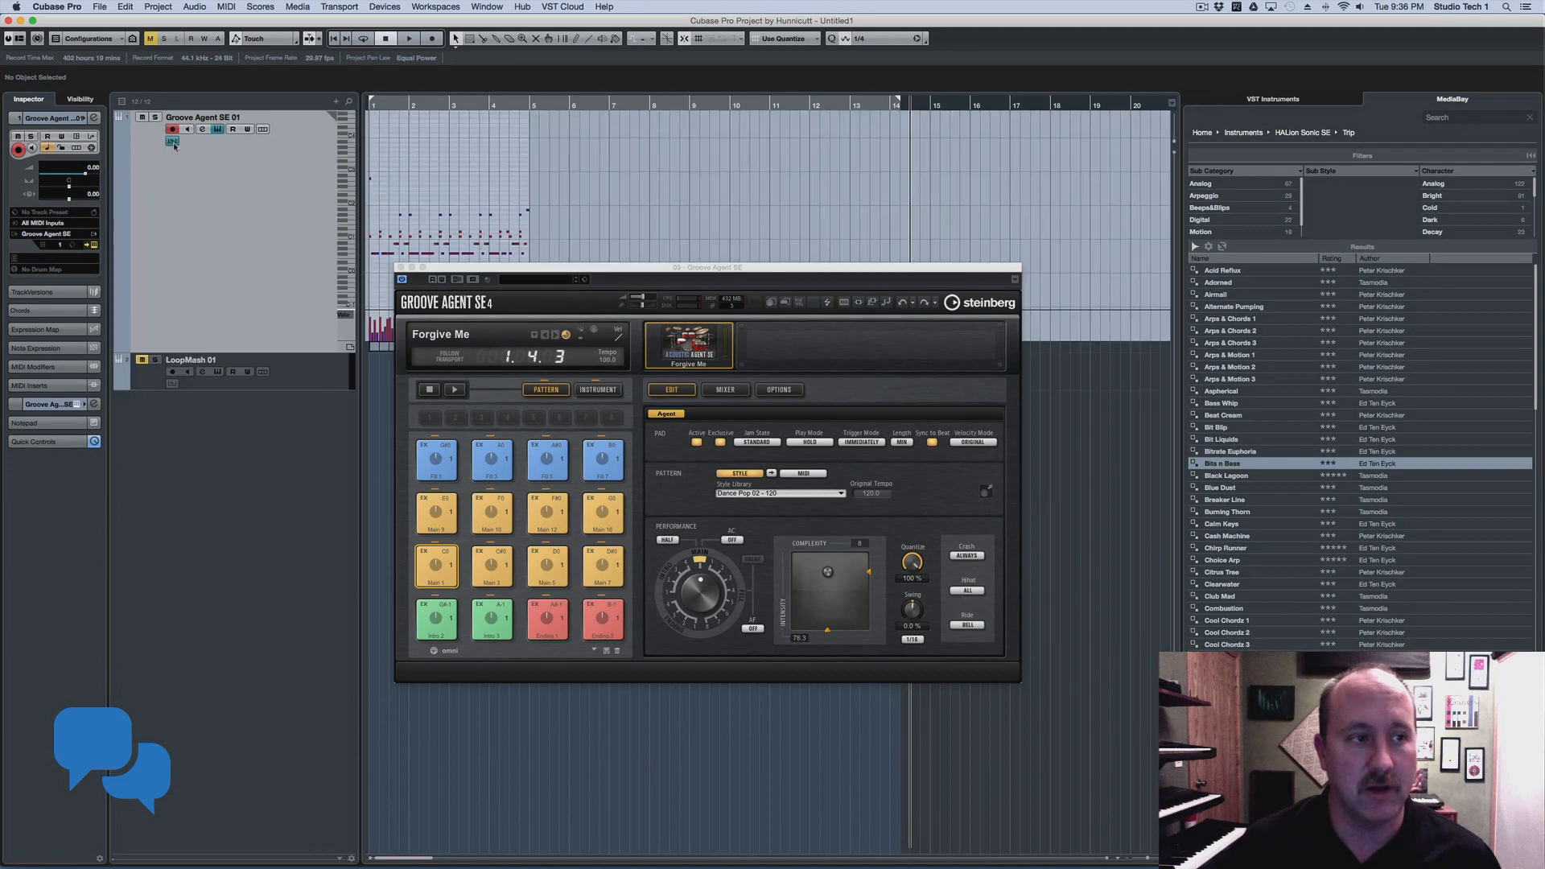
{"action": "left_click_drag", "start_coordinate": [577, 276], "coordinate": [591, 398]}
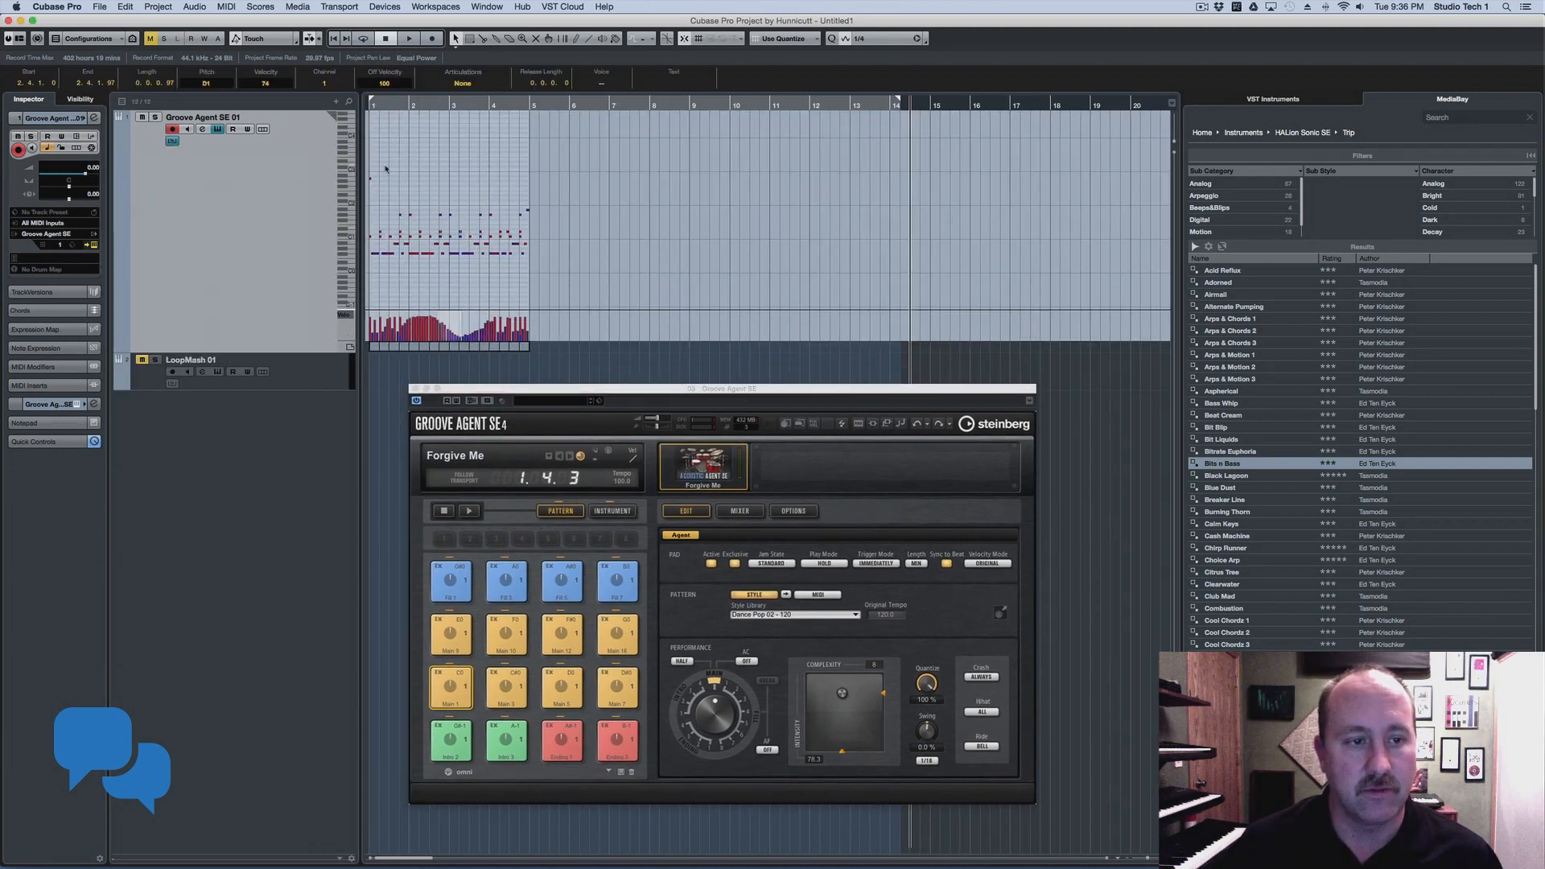
{"action": "left_click", "coordinate": [509, 254]}
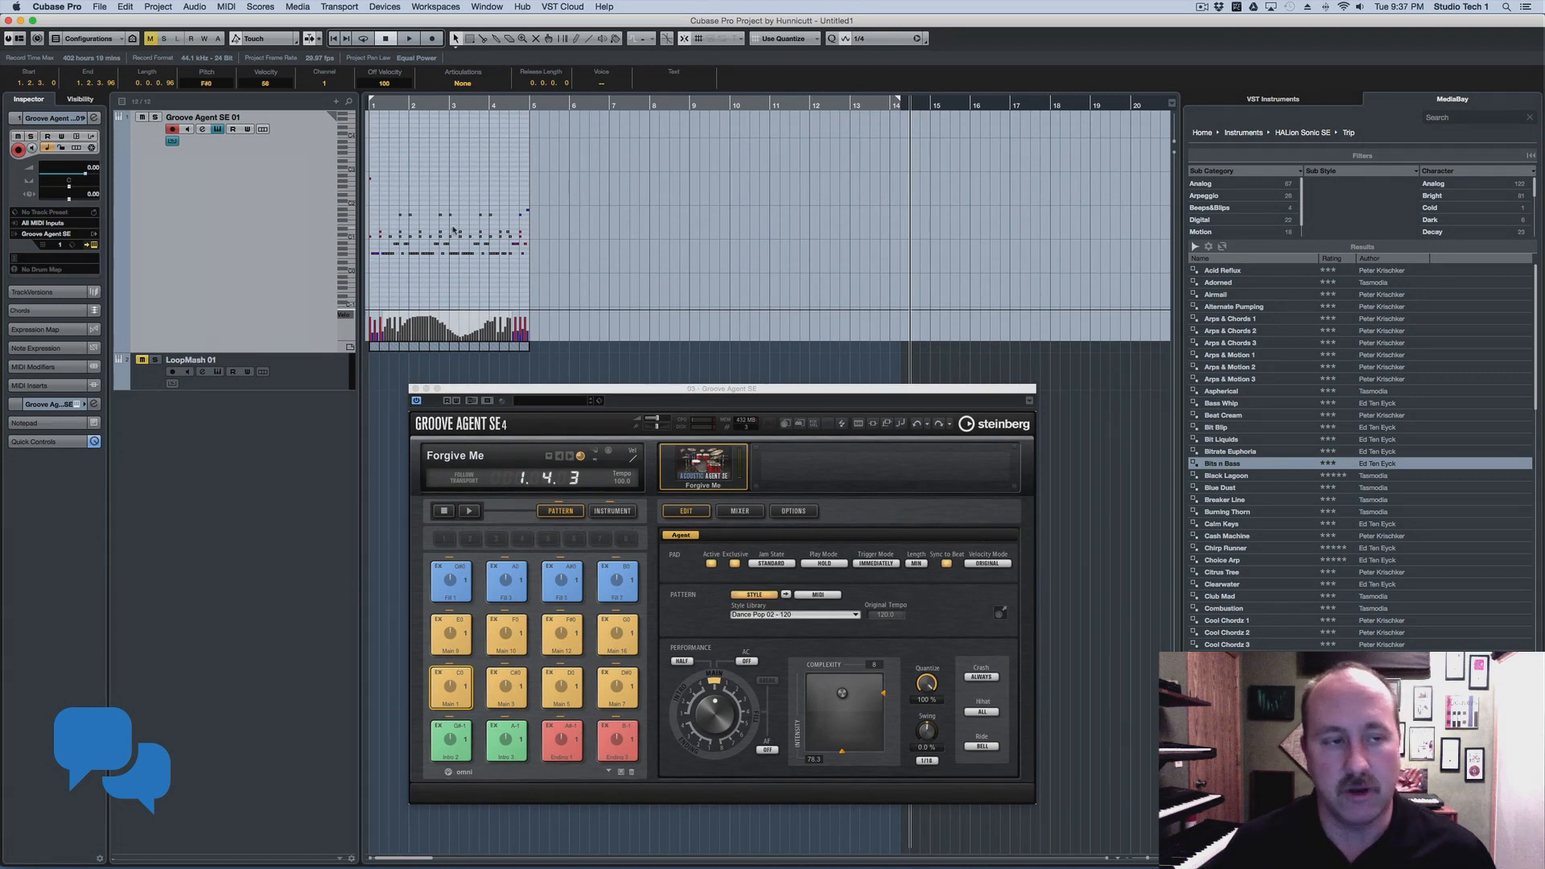
{"action": "left_click", "coordinate": [171, 141]}
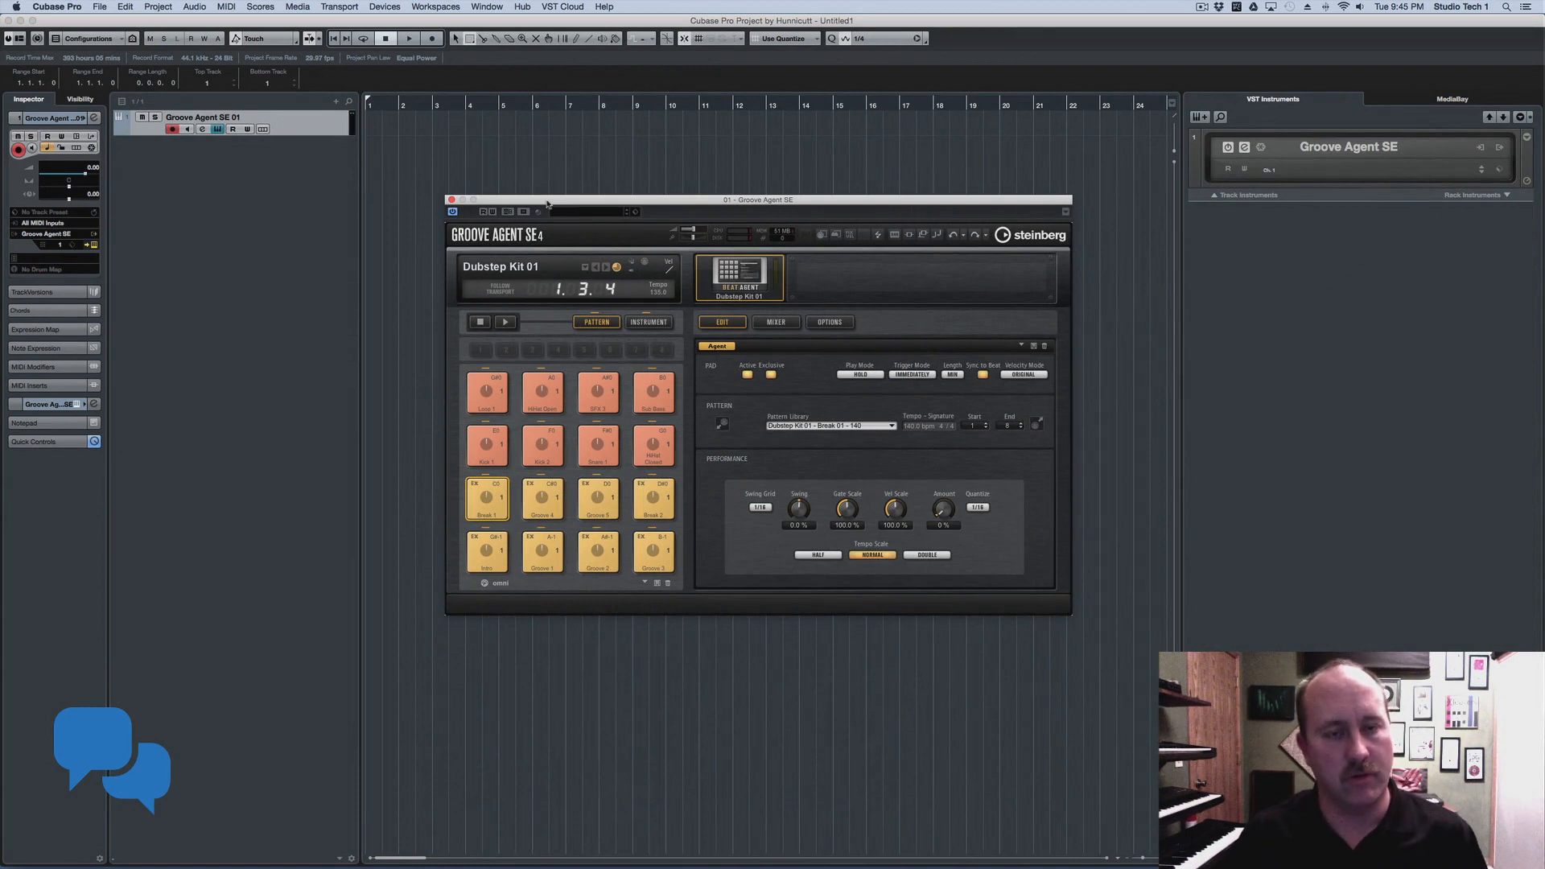
Audition Break 1 and Groove 1 of Dubstep Kit 01 and record about six bars of pattern triggers on the track
{"action": "left_click", "coordinate": [477, 498]}
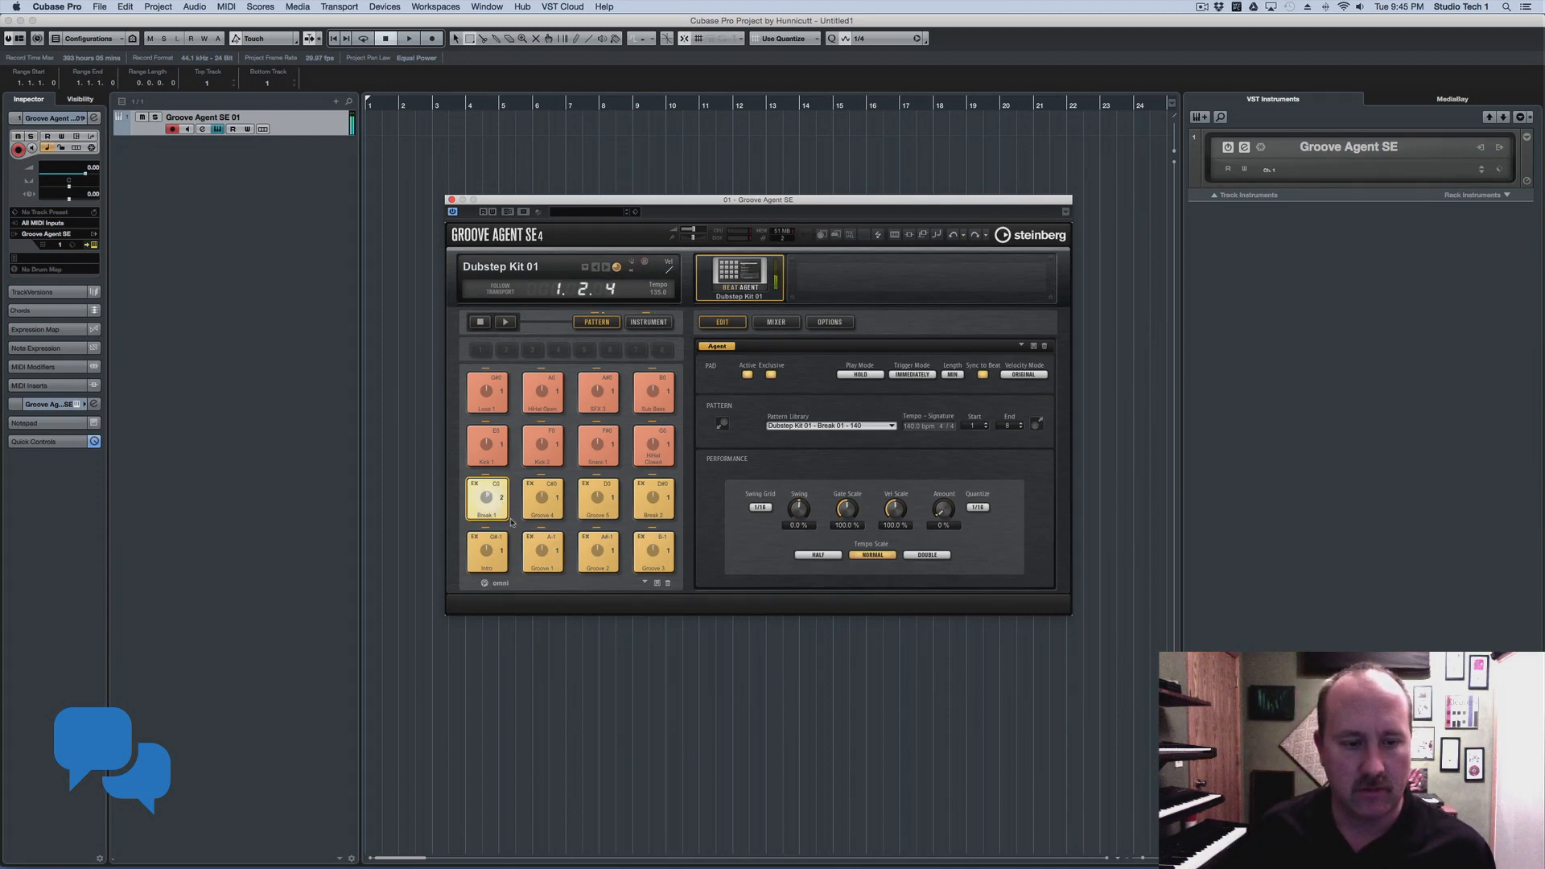
{"action": "left_click", "coordinate": [533, 548]}
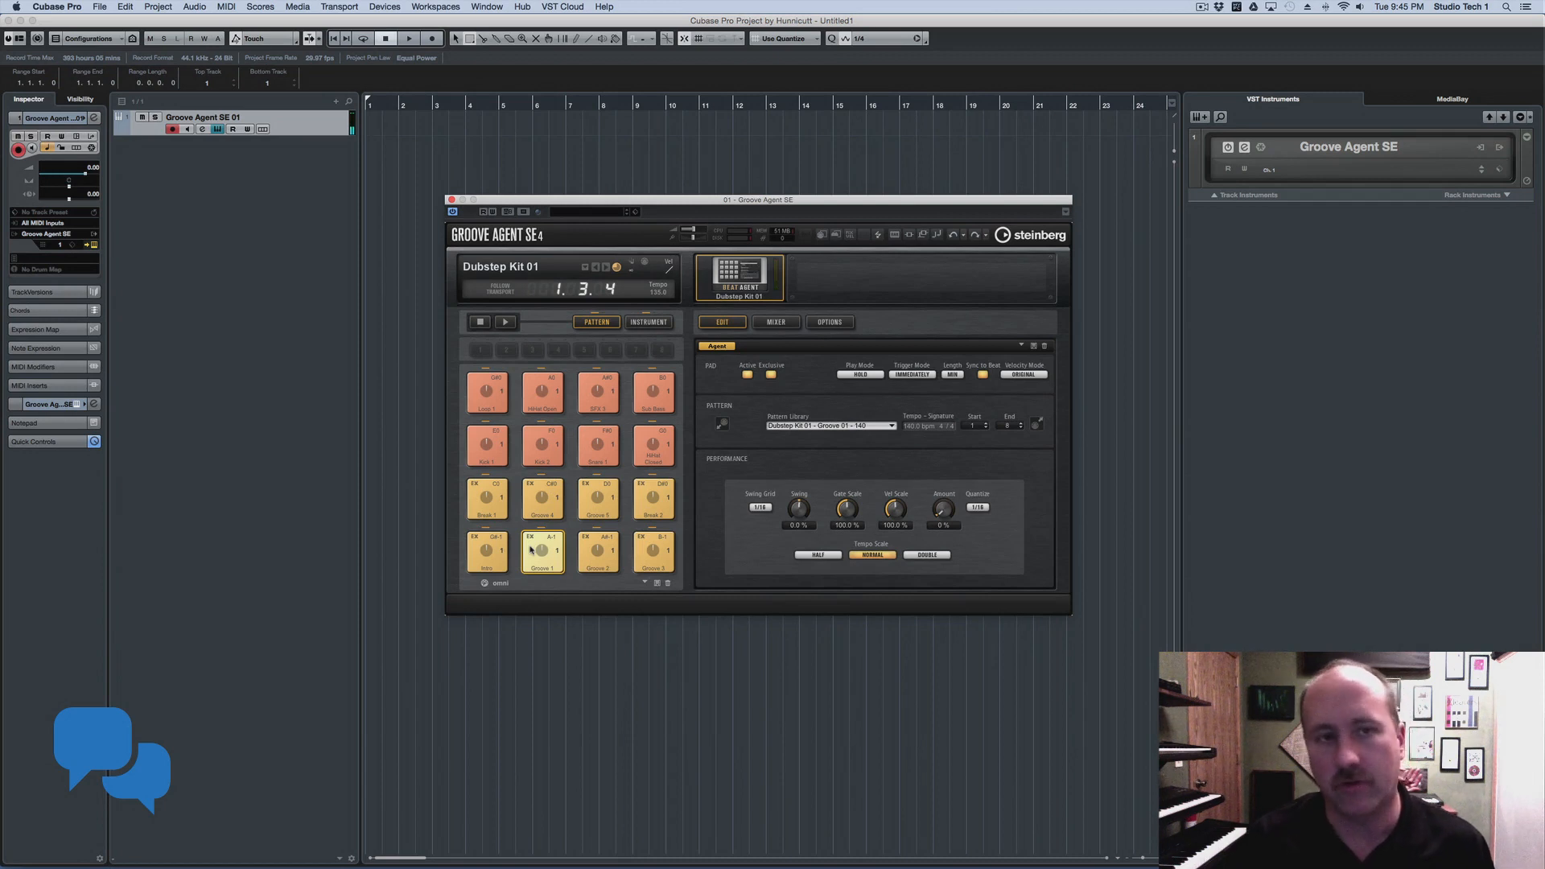
{"action": "key", "text": "KP_Multiply"}
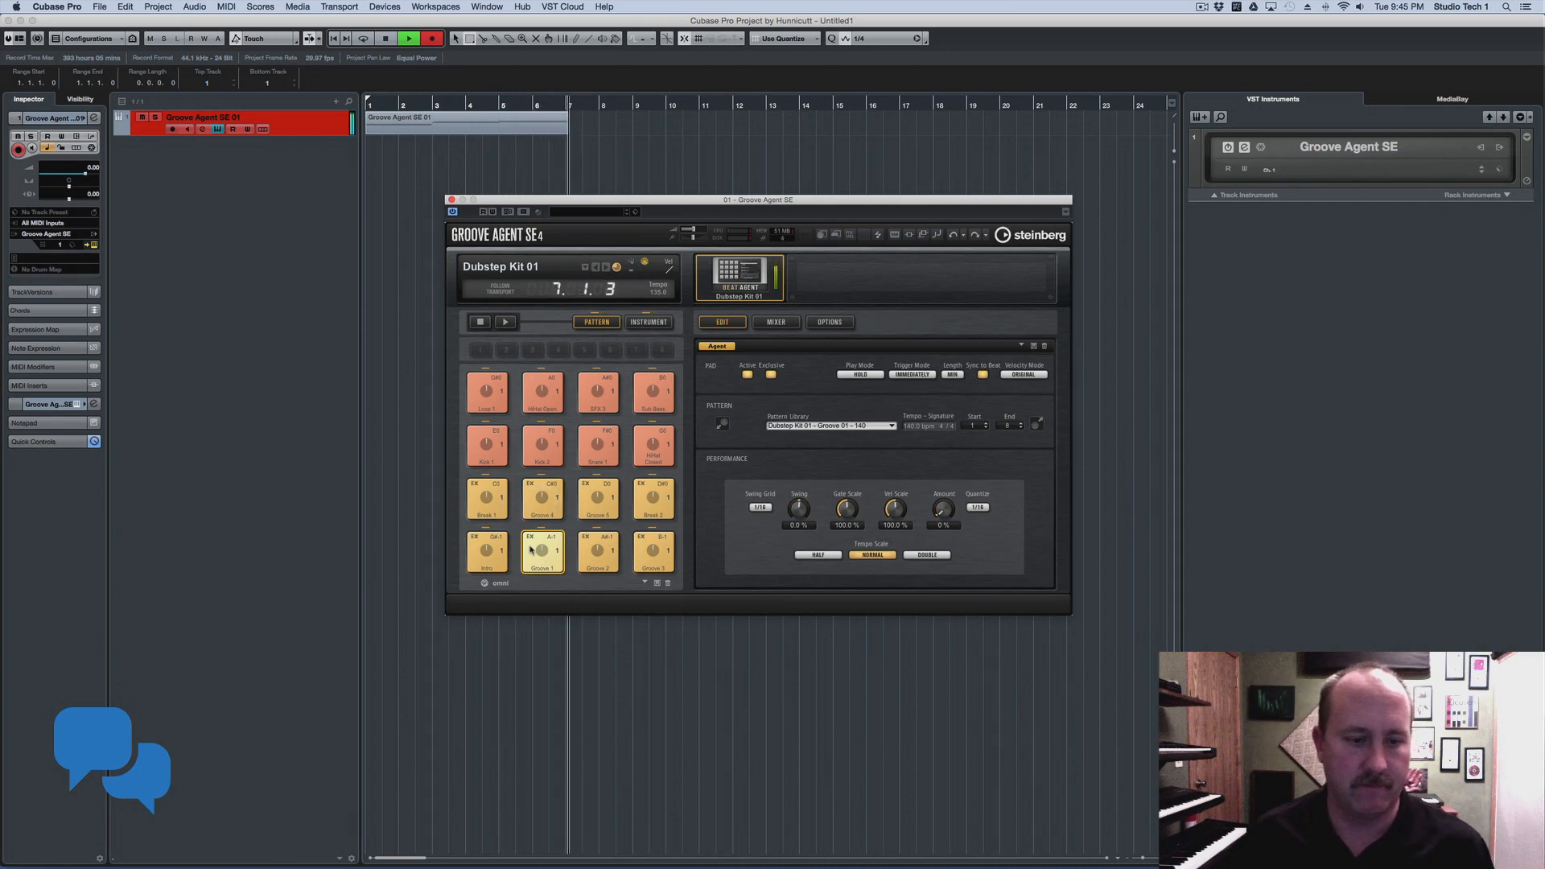
{"action": "key", "text": "space"}
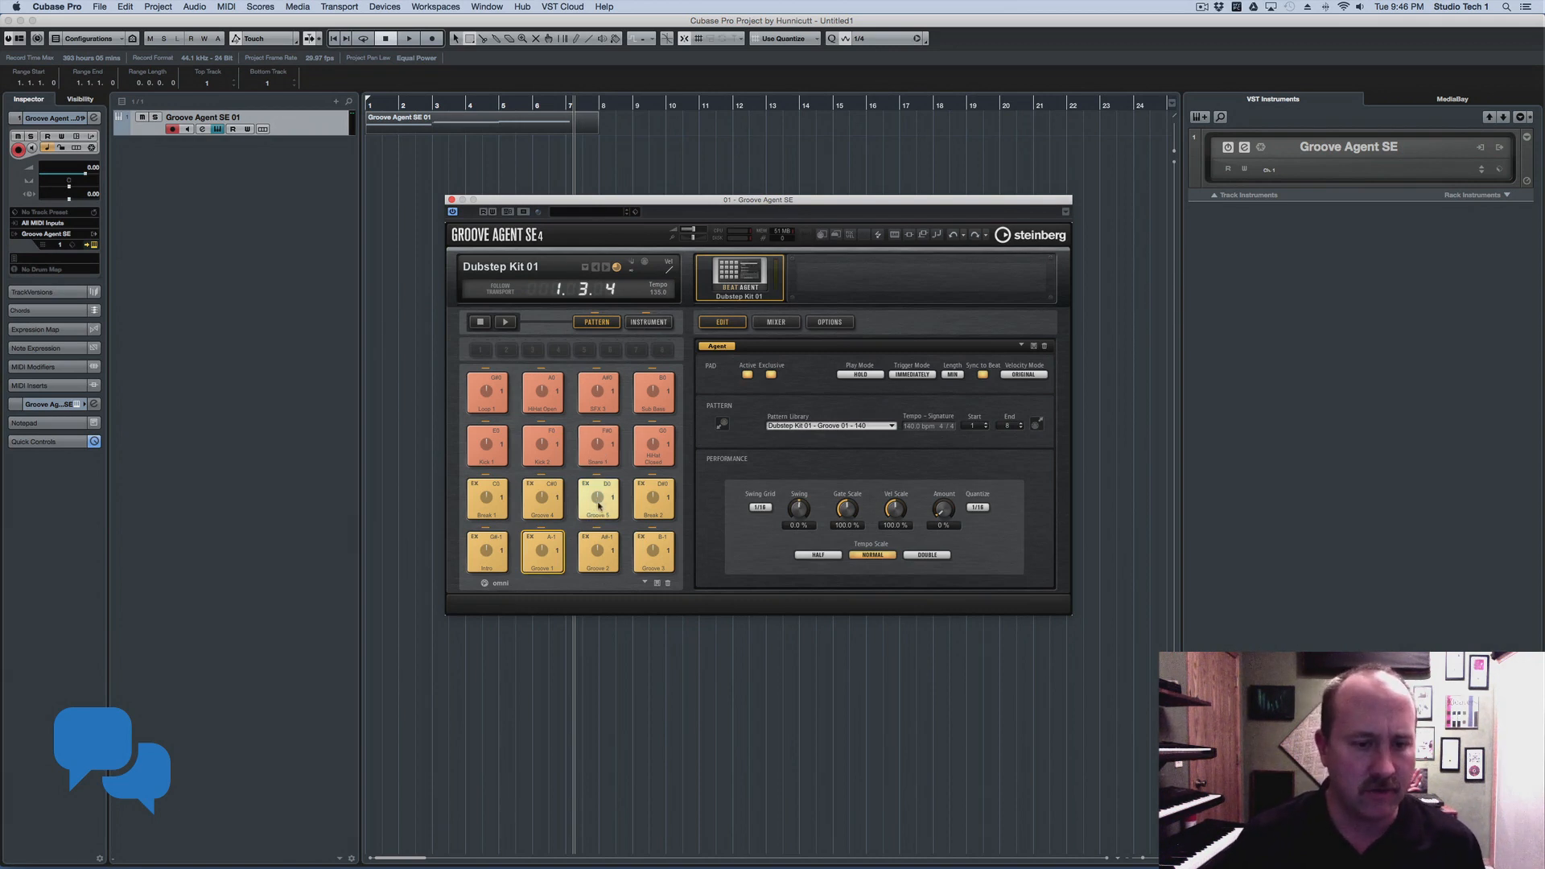
Place the Groove 5 pattern at bar 9 of the Groove Agent SE 01 track and increase the track's height
{"action": "left_click_drag", "start_coordinate": [598, 506], "coordinate": [666, 122]}
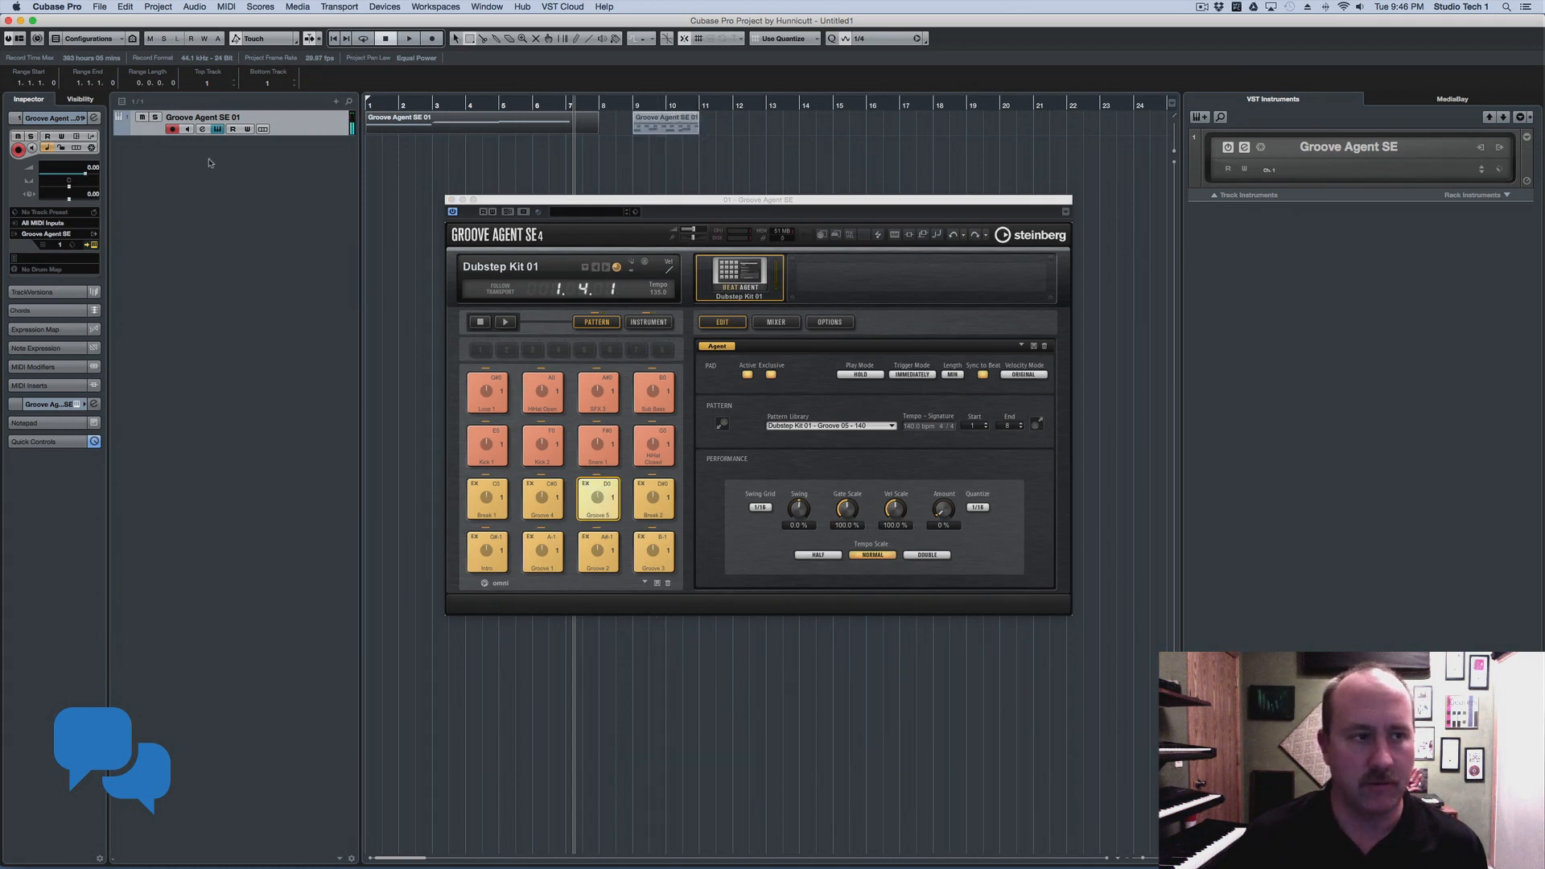
{"action": "left_click_drag", "start_coordinate": [271, 134], "coordinate": [271, 171]}
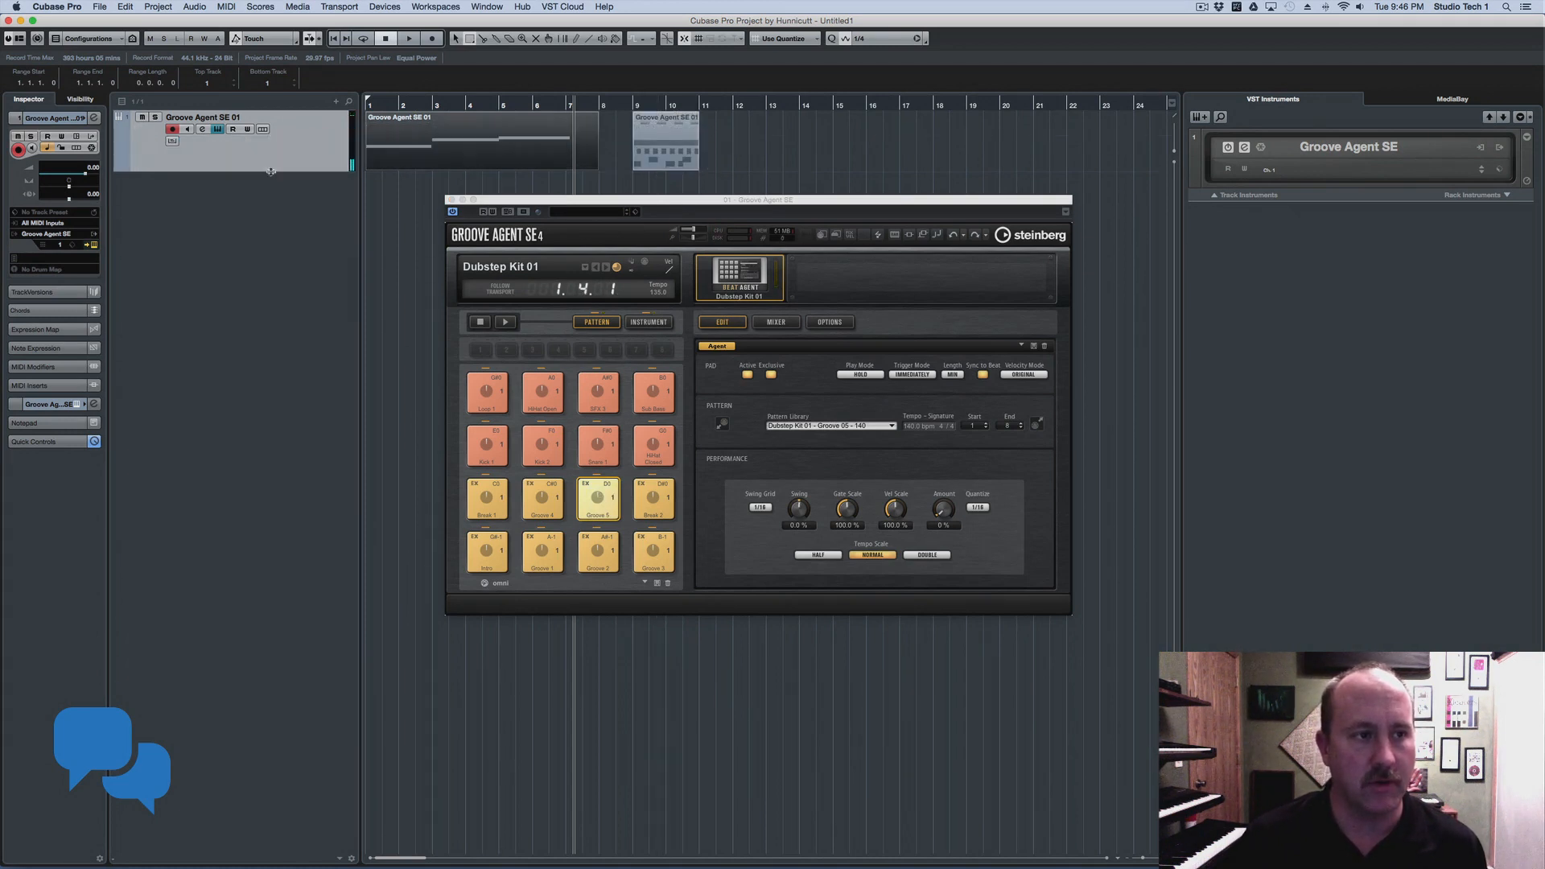
Inspect the recorded and Groove 5 notes in the Groove Agent SE 01 track's in-place editor, and reduce the track's height
{"action": "left_click", "coordinate": [172, 141]}
{"action": "left_click_drag", "start_coordinate": [593, 206], "coordinate": [679, 376]}
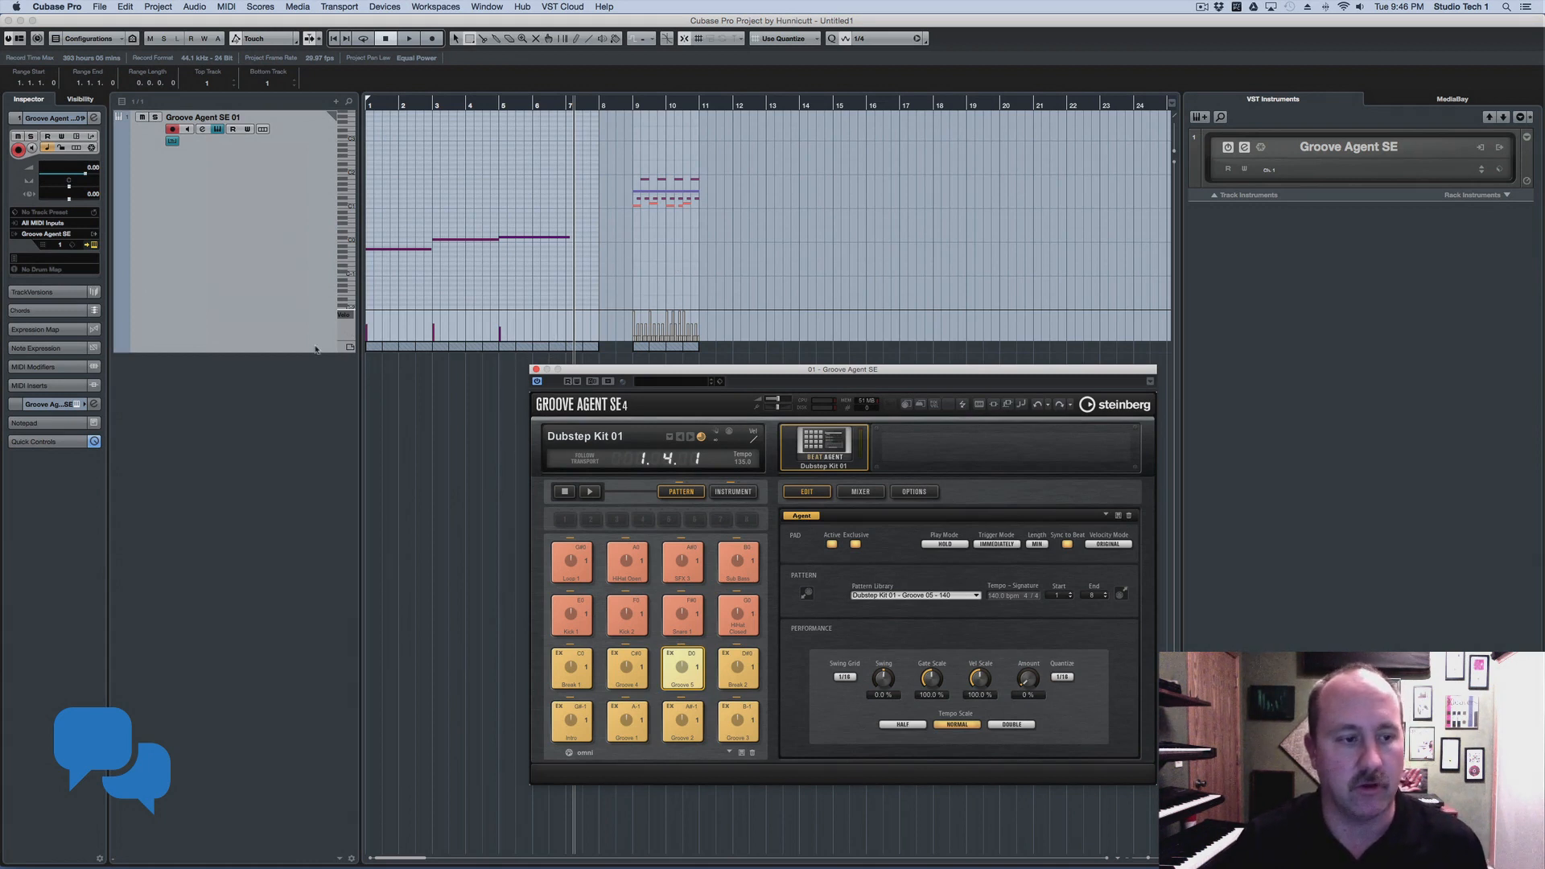
{"action": "left_click_drag", "start_coordinate": [313, 352], "coordinate": [291, 171]}
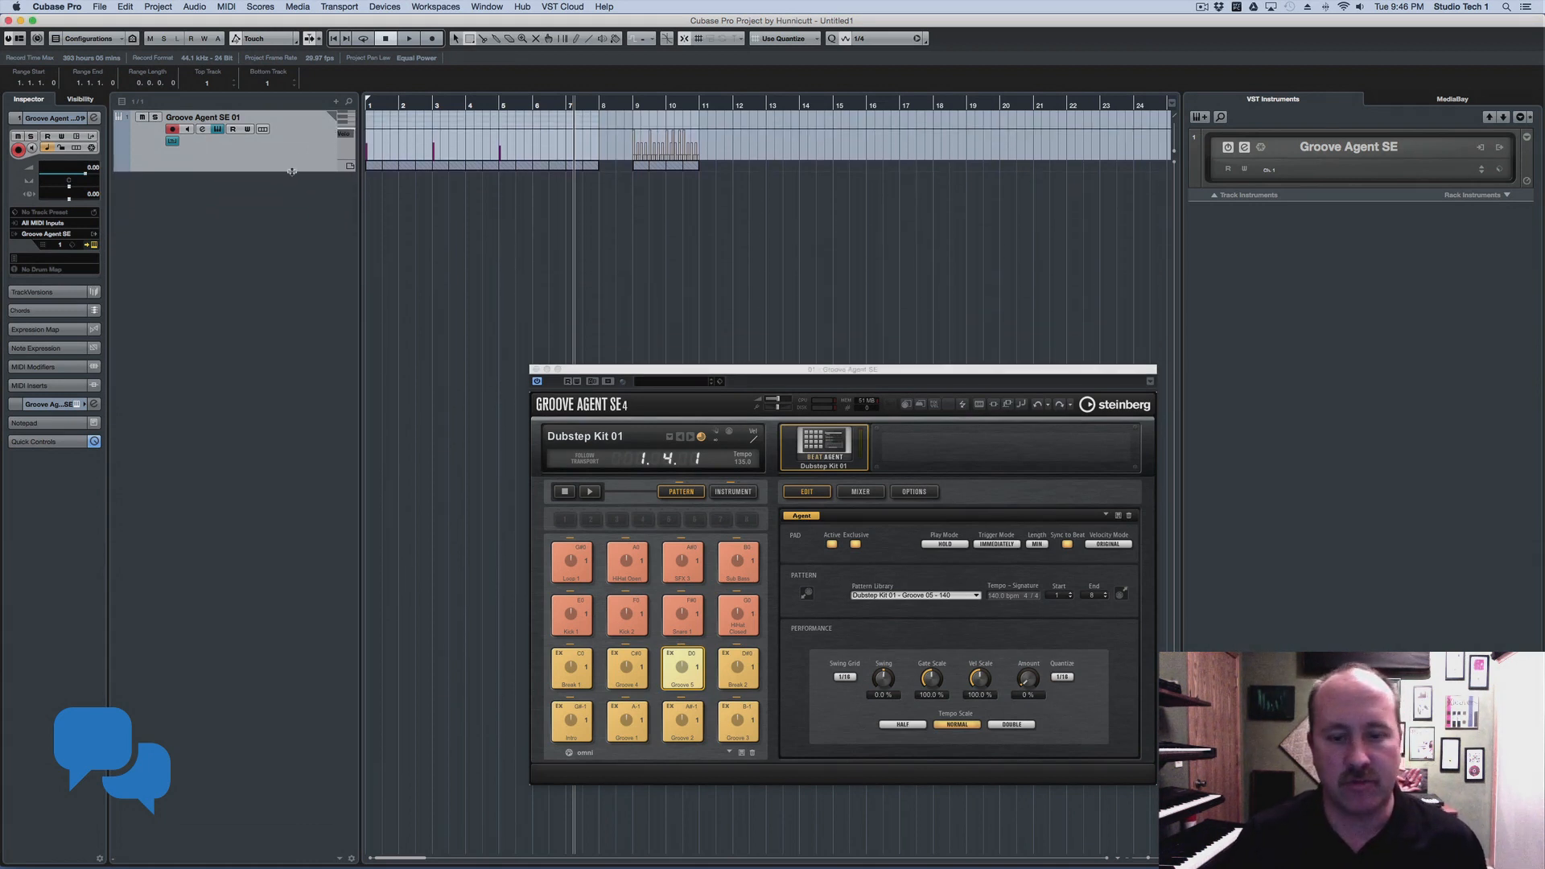
{"action": "left_click_drag", "start_coordinate": [904, 368], "coordinate": [1019, 199]}
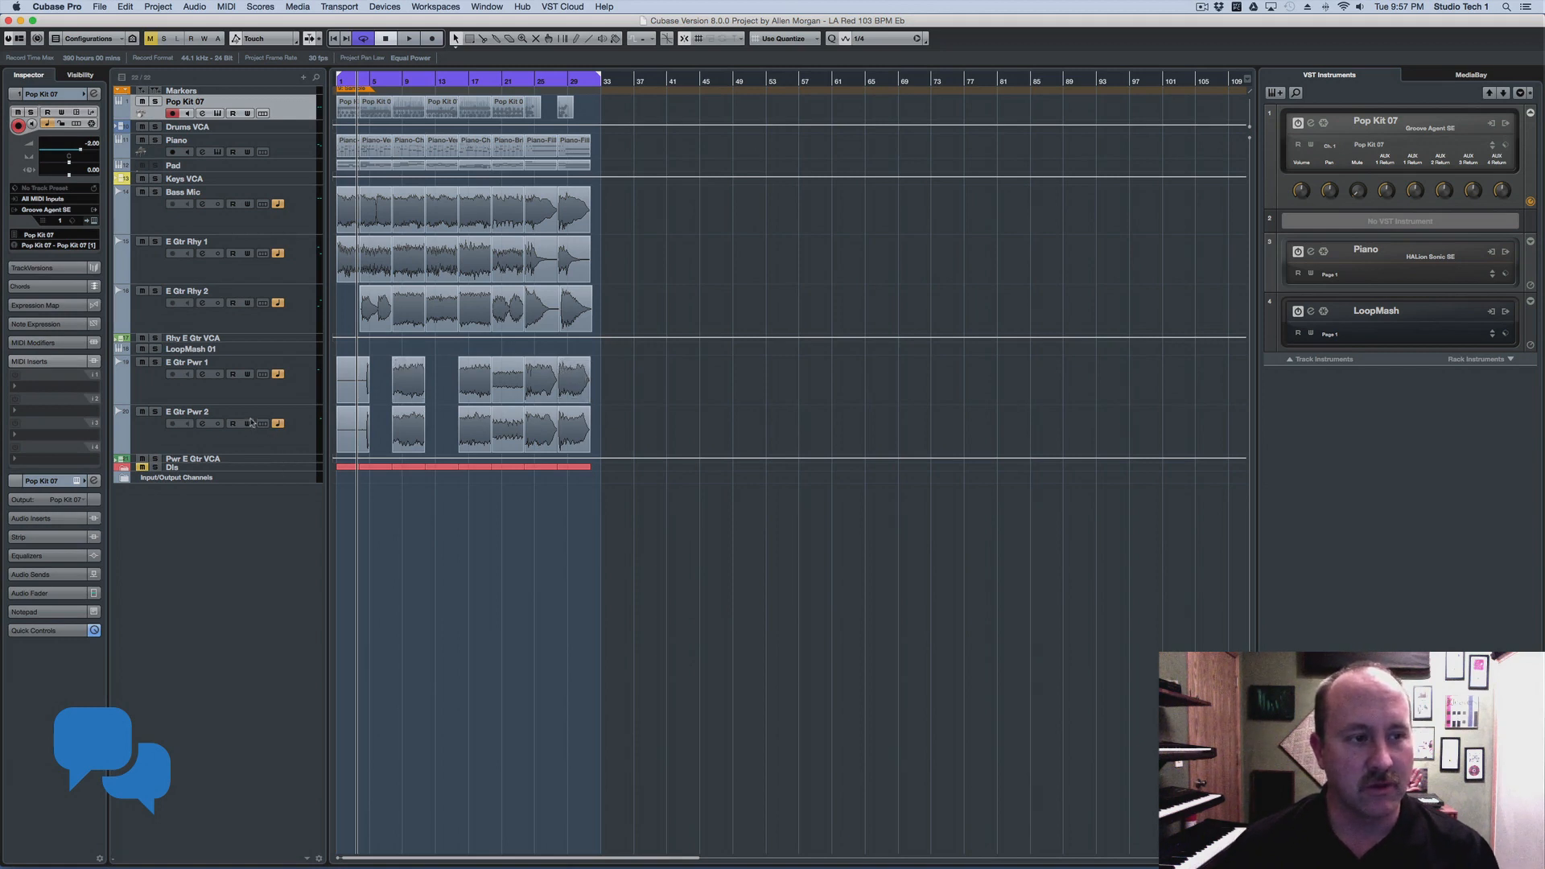
Select the LoopMash 01 track in the LA Red project and open its LoopMash instrument editor clear of the tracks
{"action": "left_click", "coordinate": [301, 350]}
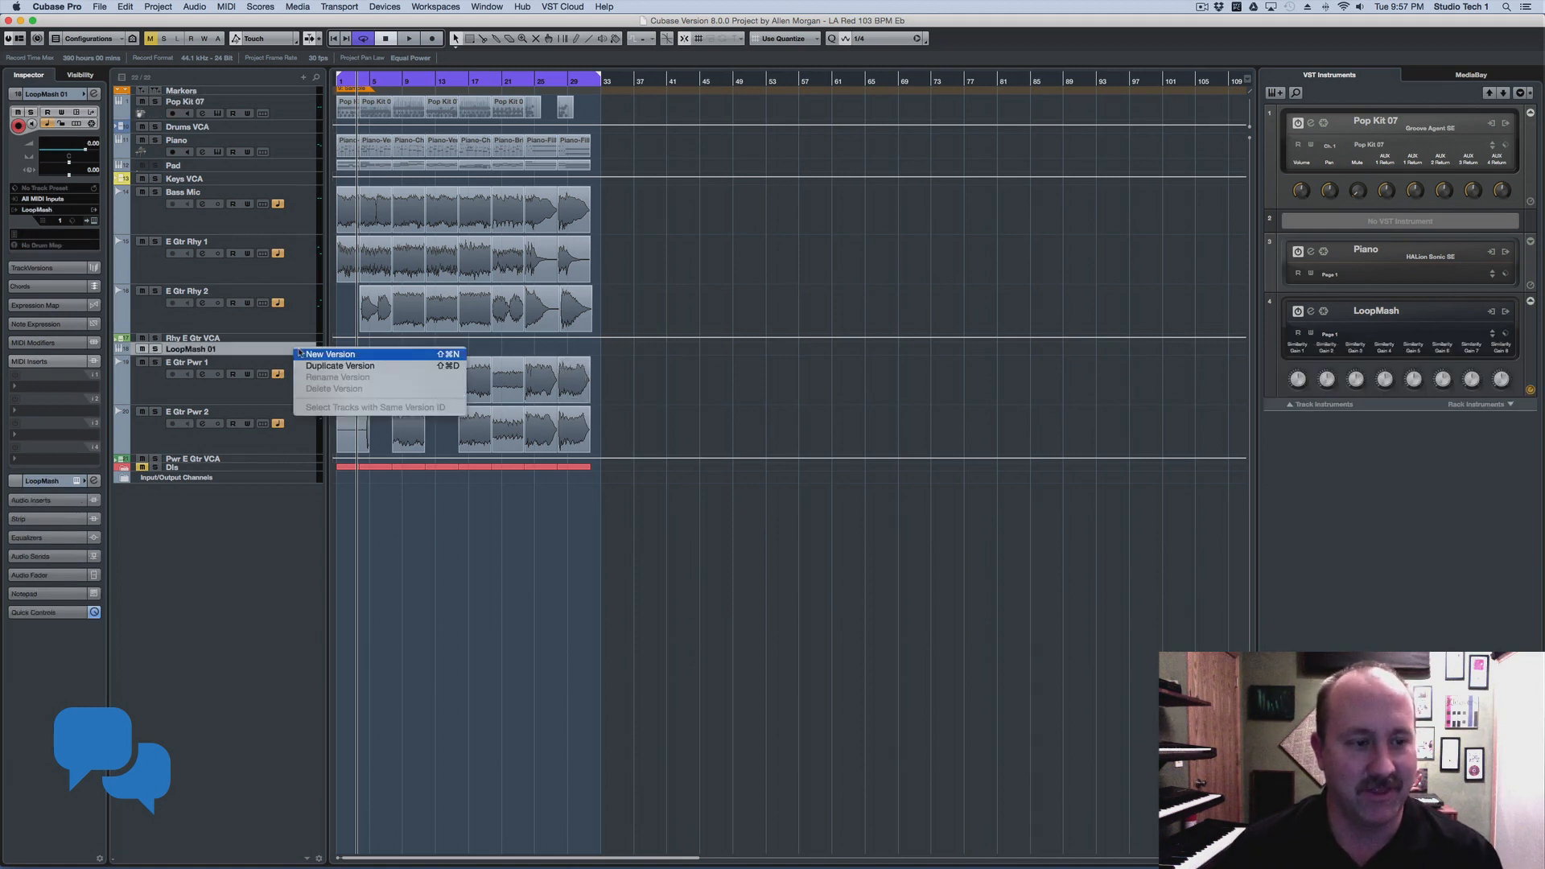
{"action": "left_click", "coordinate": [283, 390]}
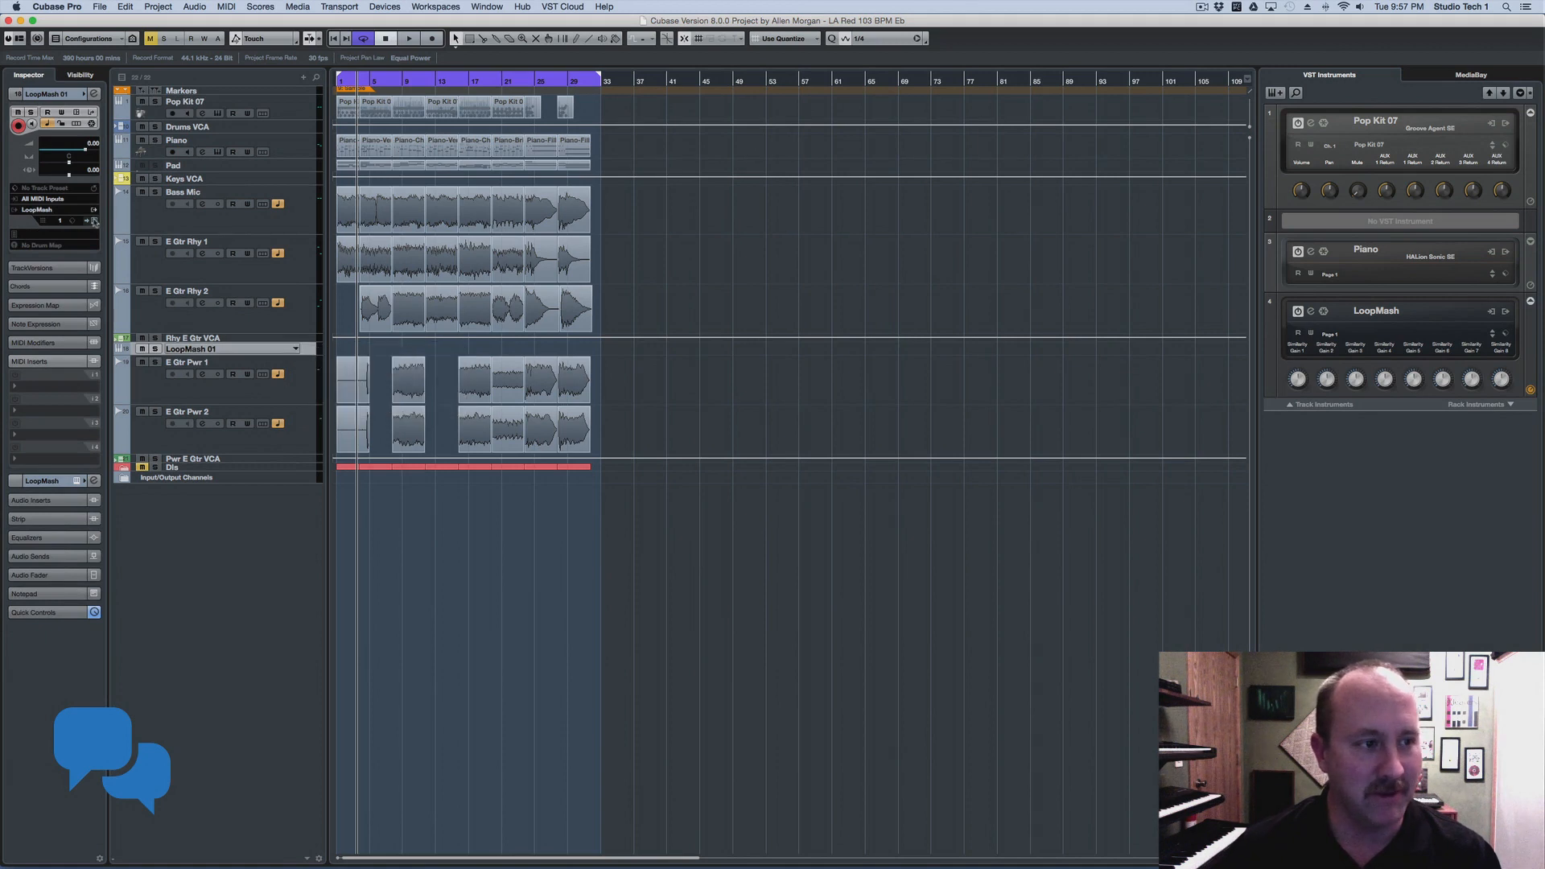
{"action": "left_click", "coordinate": [94, 220]}
{"action": "left_click_drag", "start_coordinate": [674, 71], "coordinate": [681, 345]}
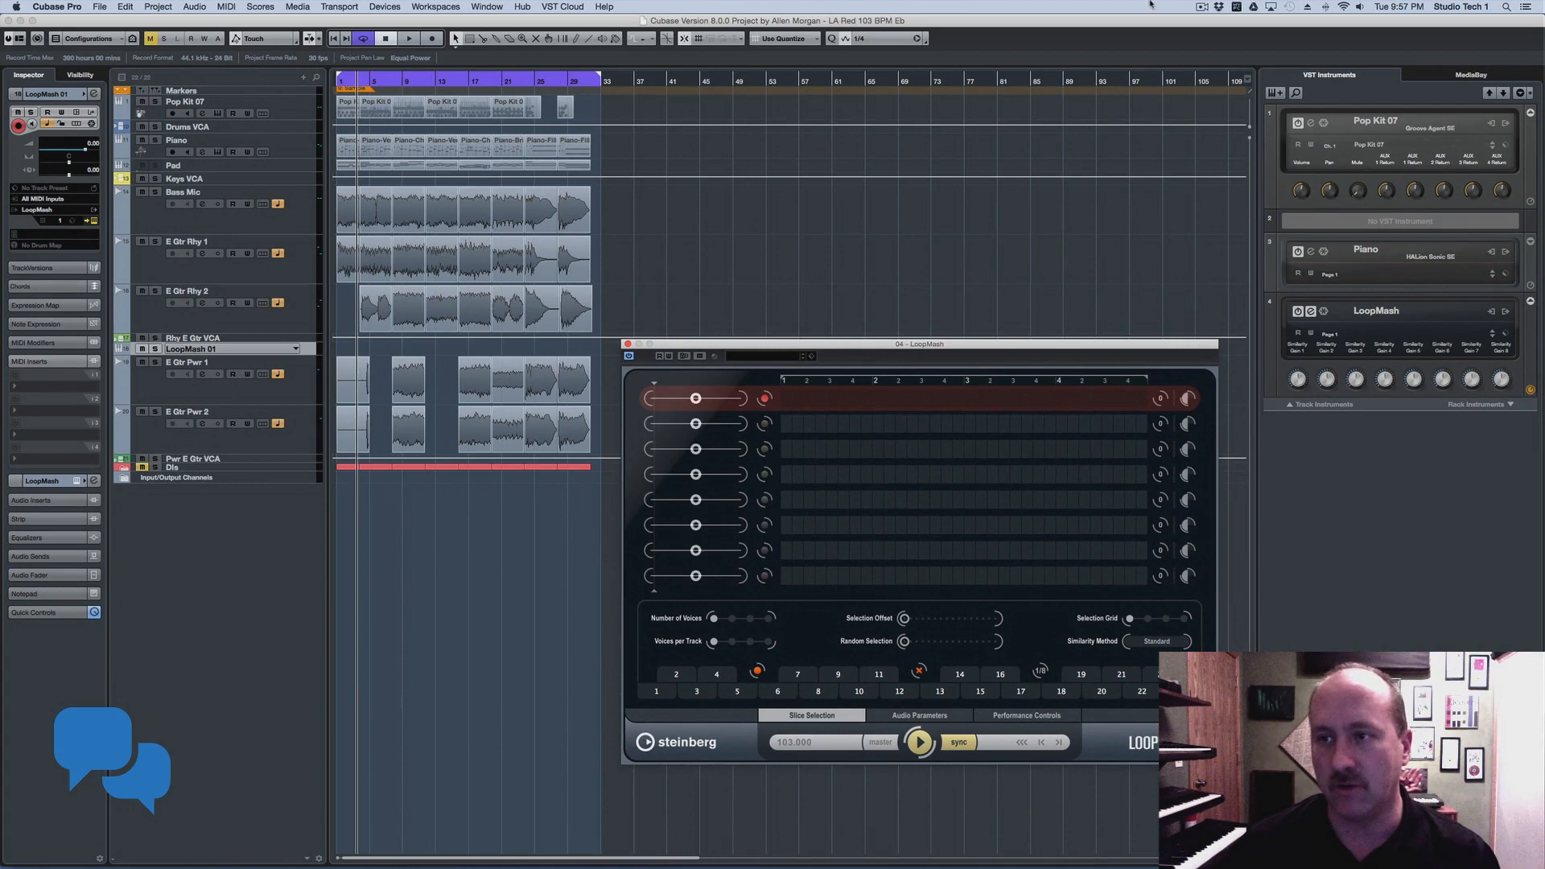
Find the 03 drums loop among all MediaBay items and load it into LoopMash's first track
{"action": "left_click", "coordinate": [1445, 75]}
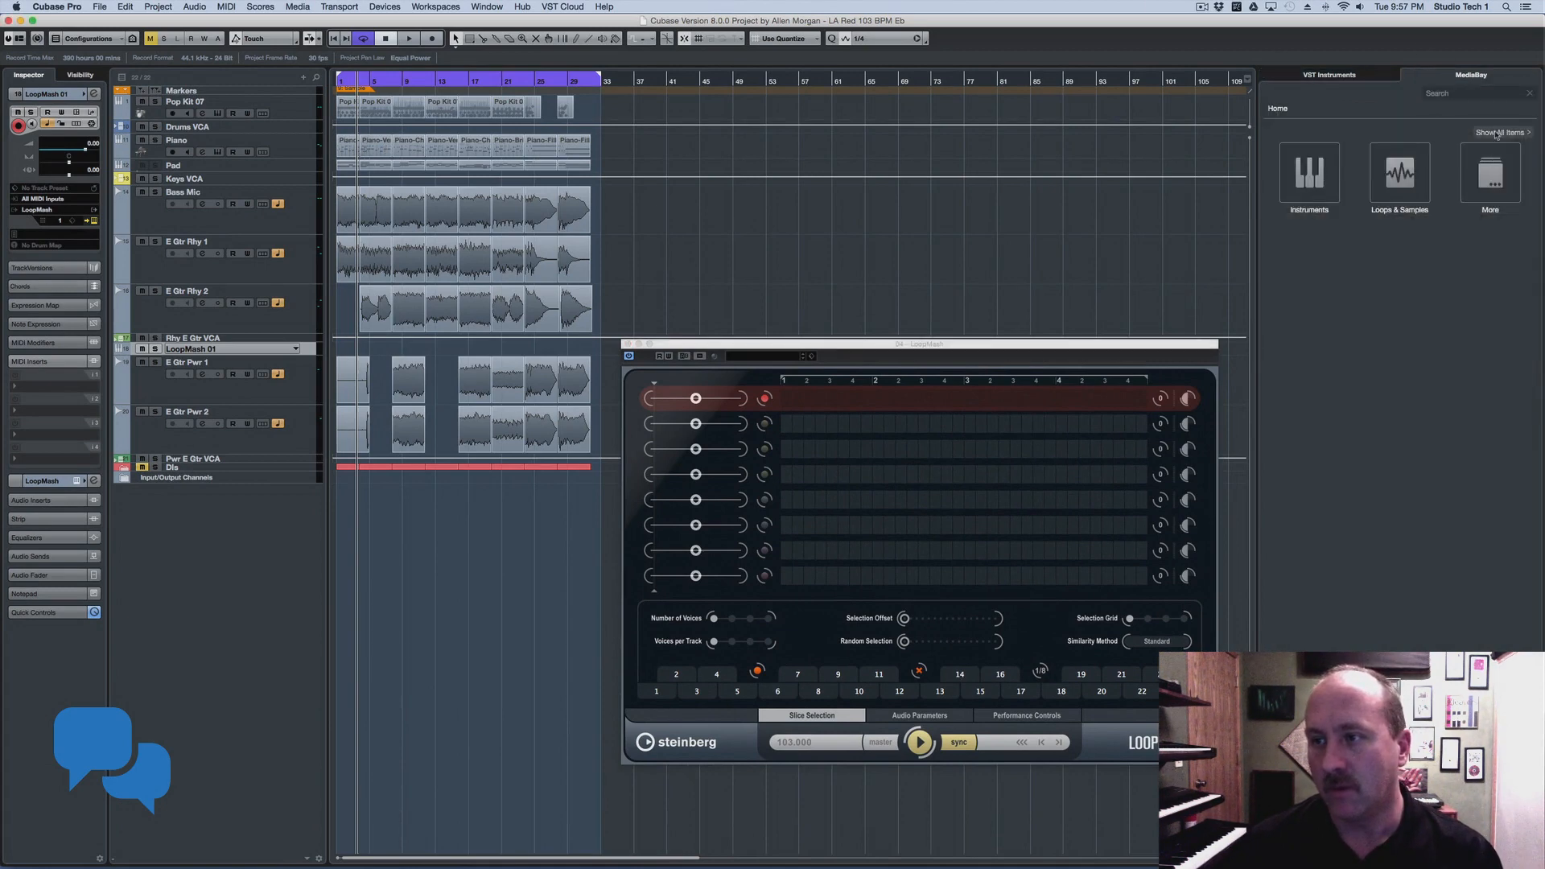
{"action": "left_click", "coordinate": [1500, 133]}
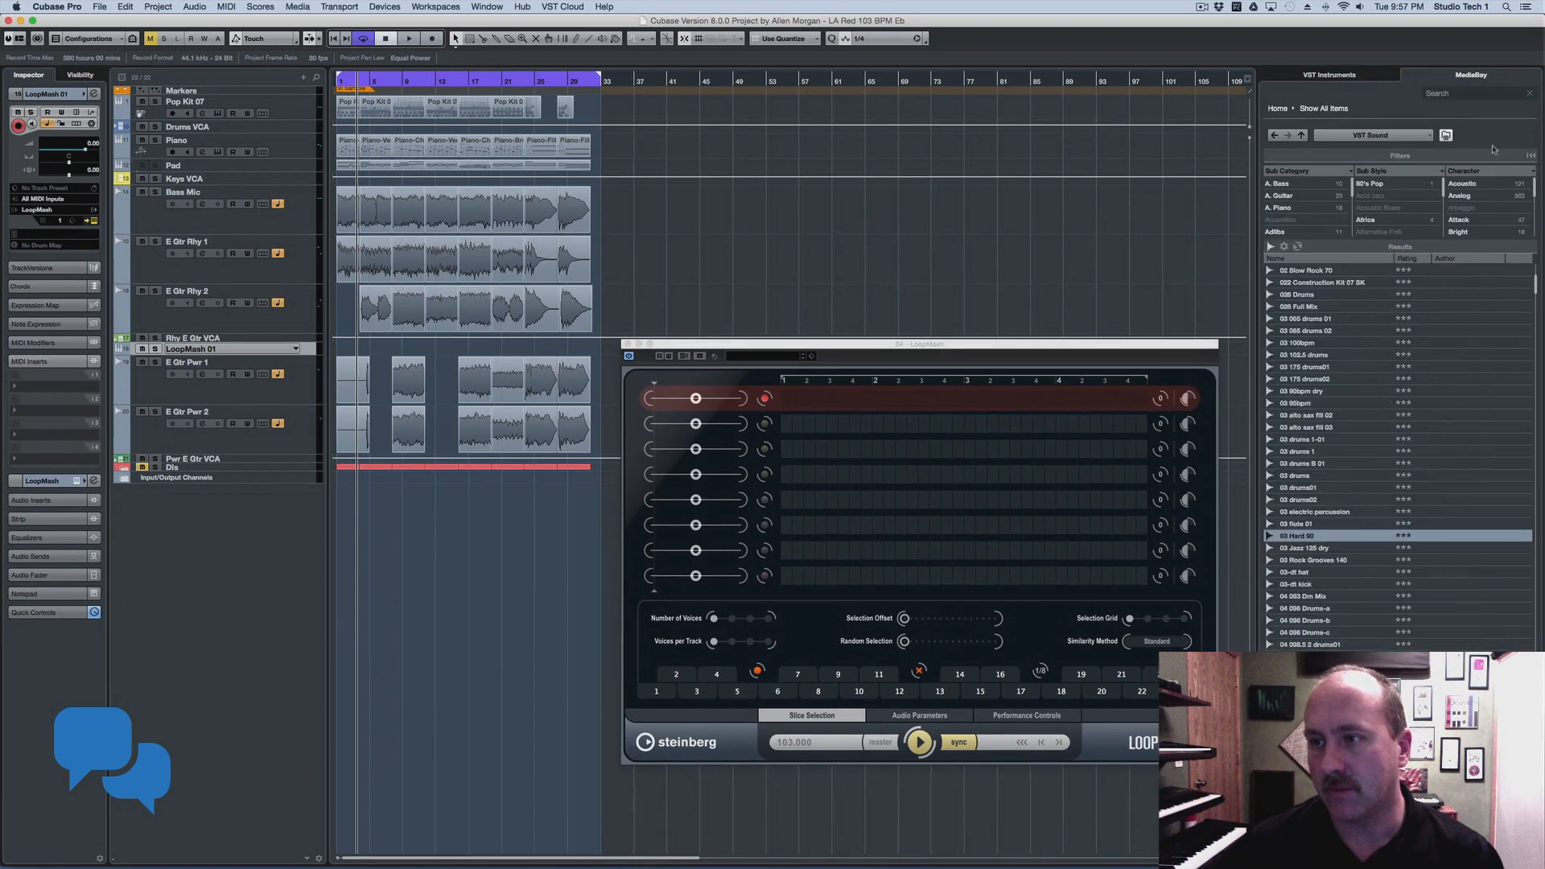
{"action": "left_click", "coordinate": [1293, 537]}
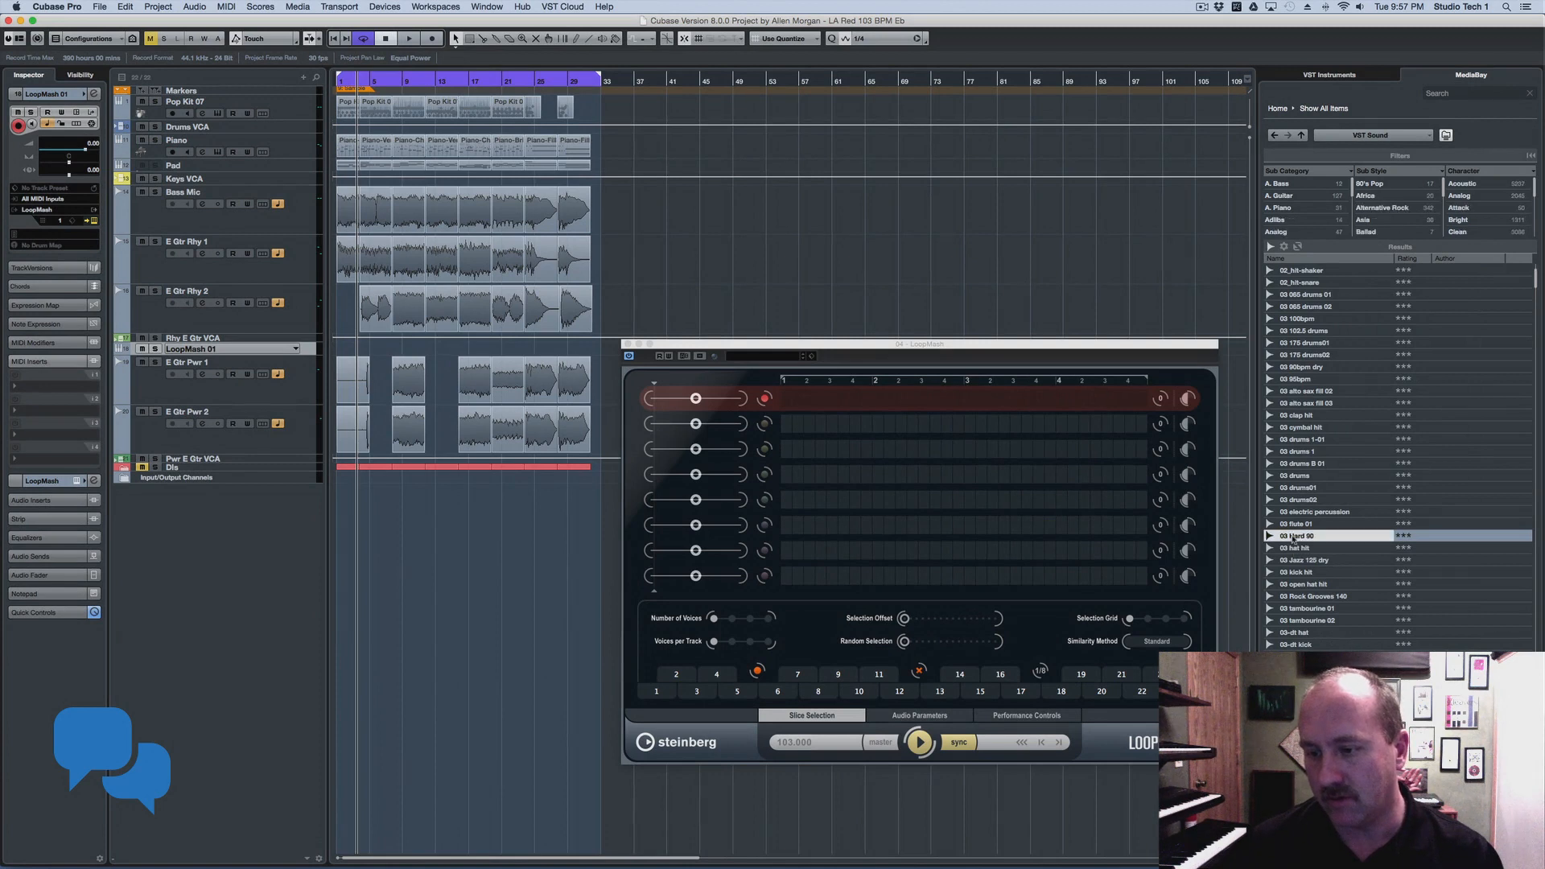
{"action": "left_click", "coordinate": [1290, 584]}
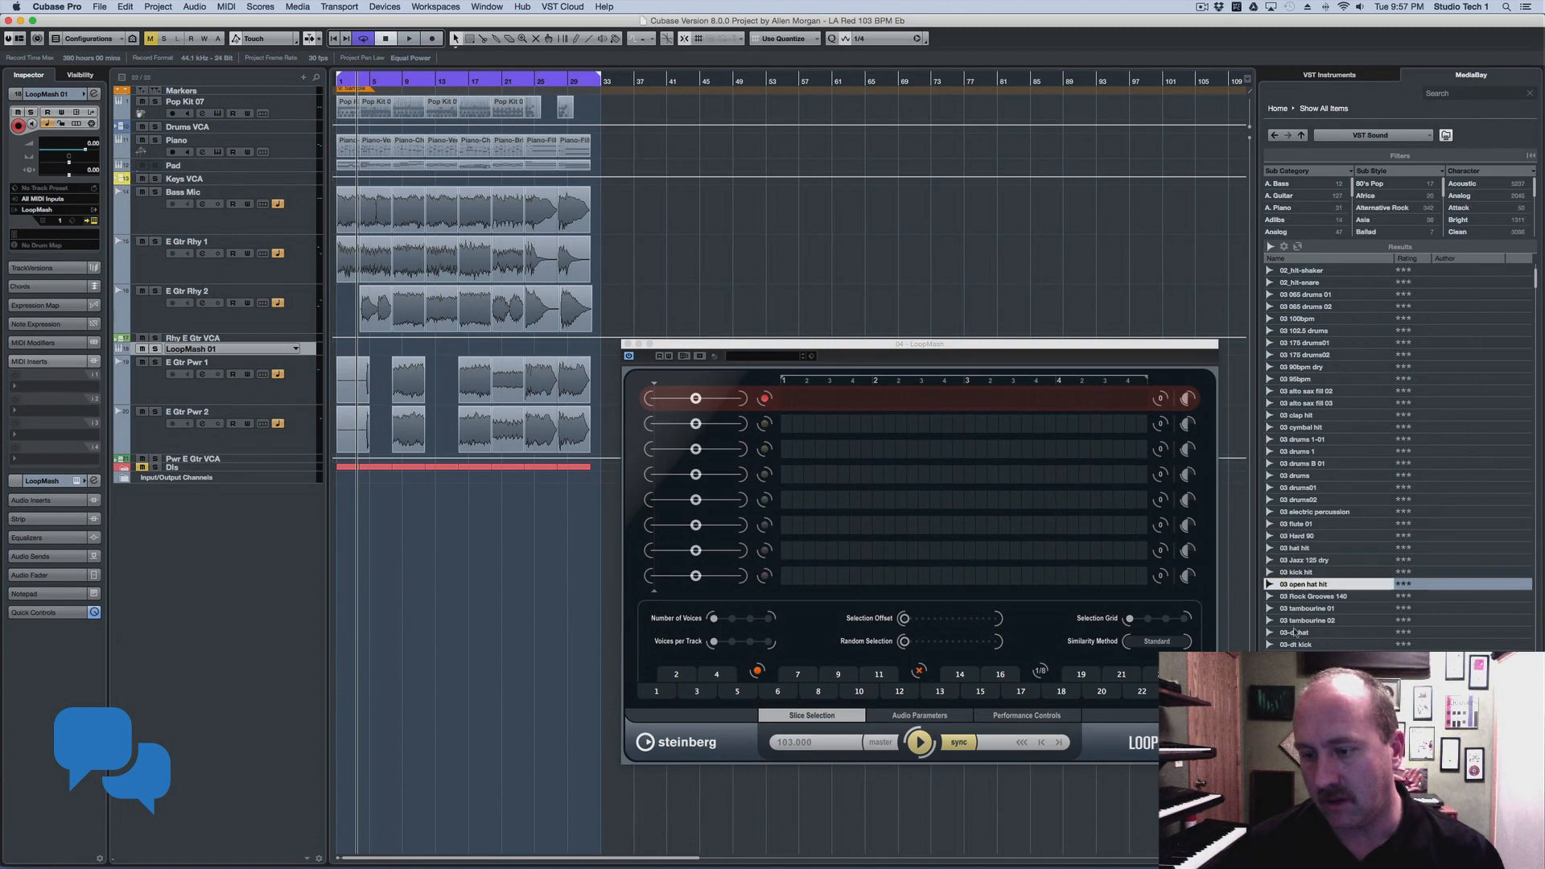
{"action": "left_click", "coordinate": [1296, 475]}
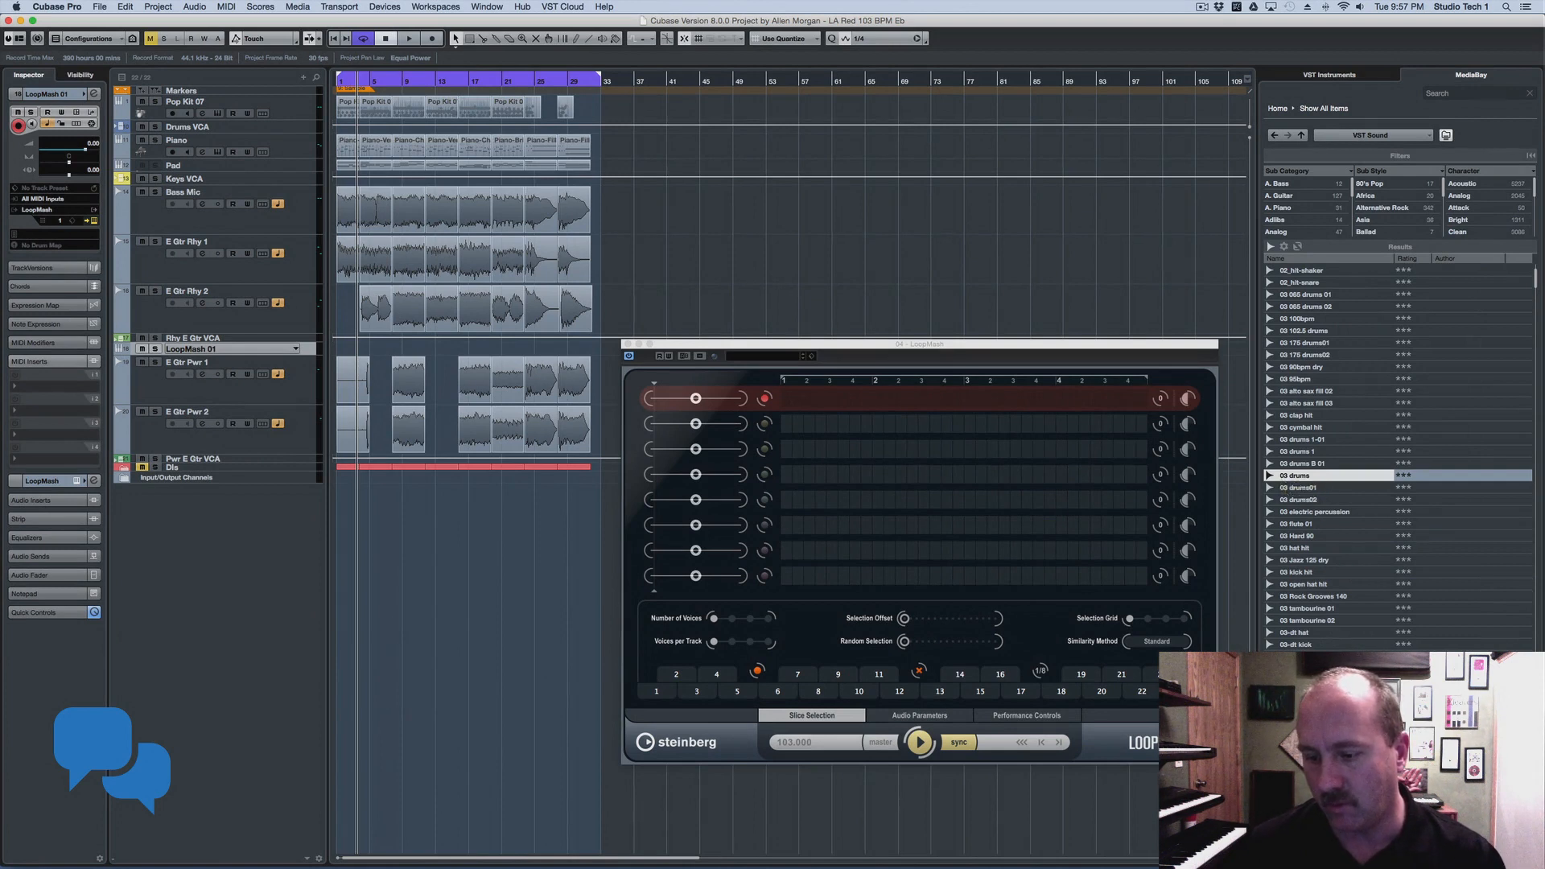
{"action": "left_click_drag", "start_coordinate": [1296, 480], "coordinate": [792, 400]}
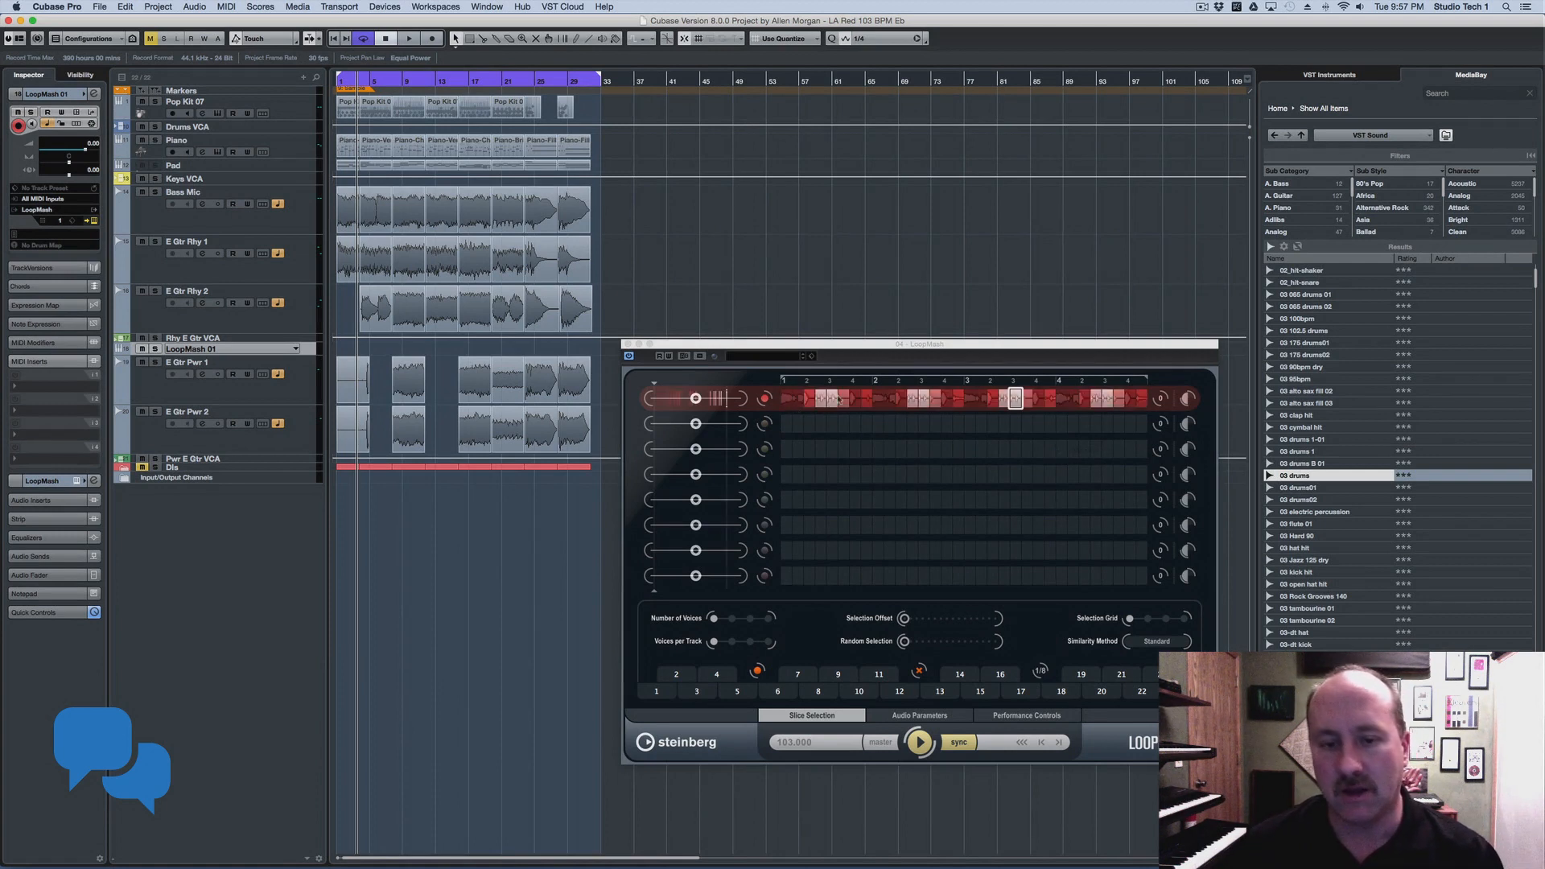
Audition the 03 drums loop with LoopMash's own playback, unsynced from the project, and stop it
{"action": "left_click", "coordinate": [919, 742]}
{"action": "left_click", "coordinate": [920, 741]}
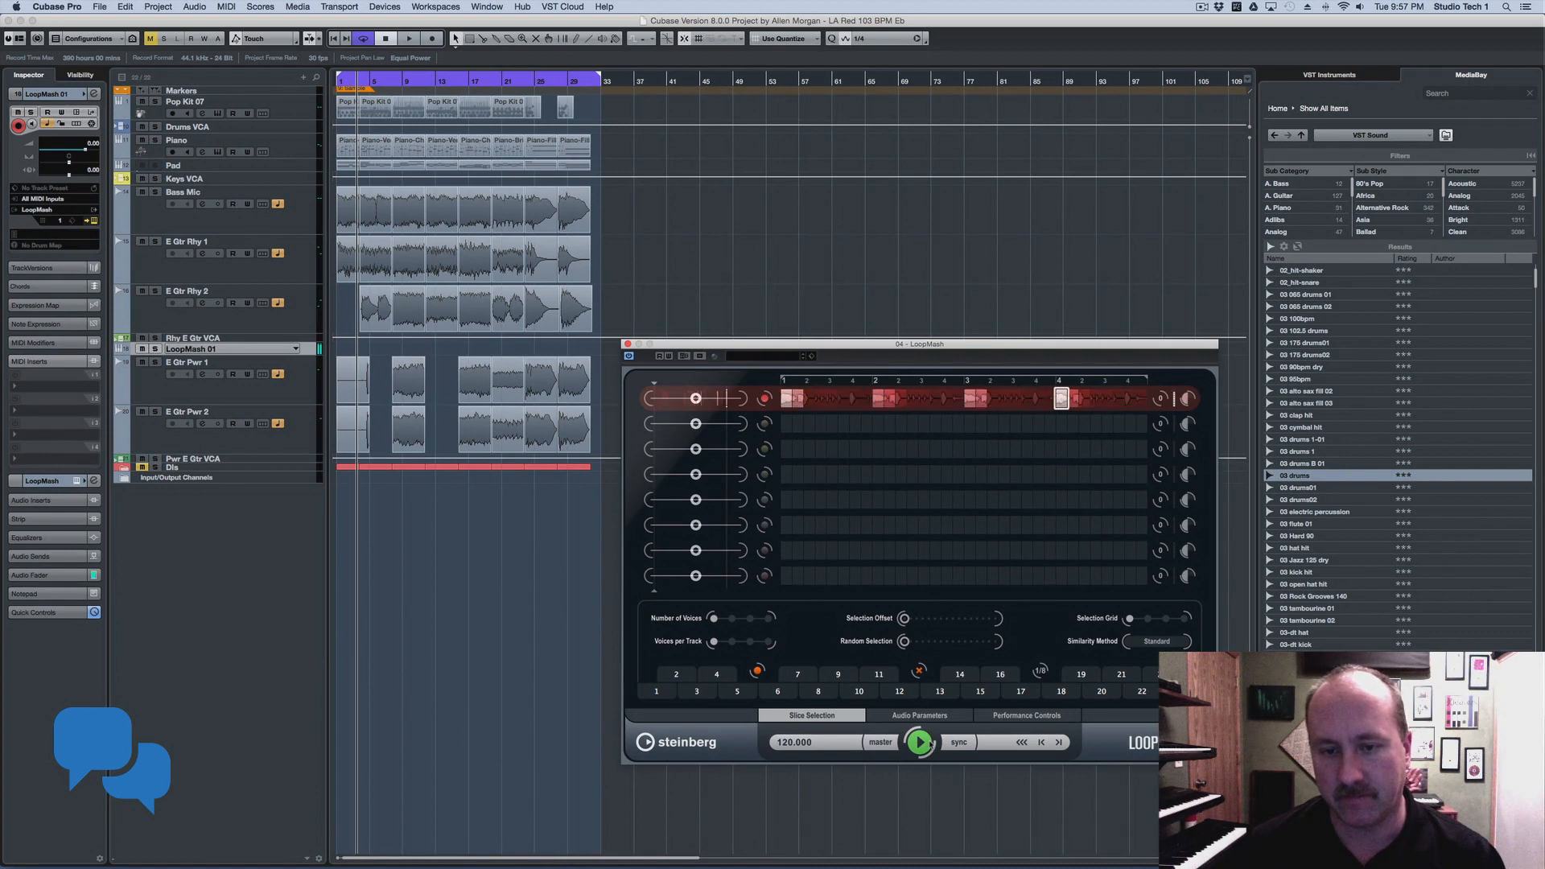
{"action": "left_click", "coordinate": [919, 742]}
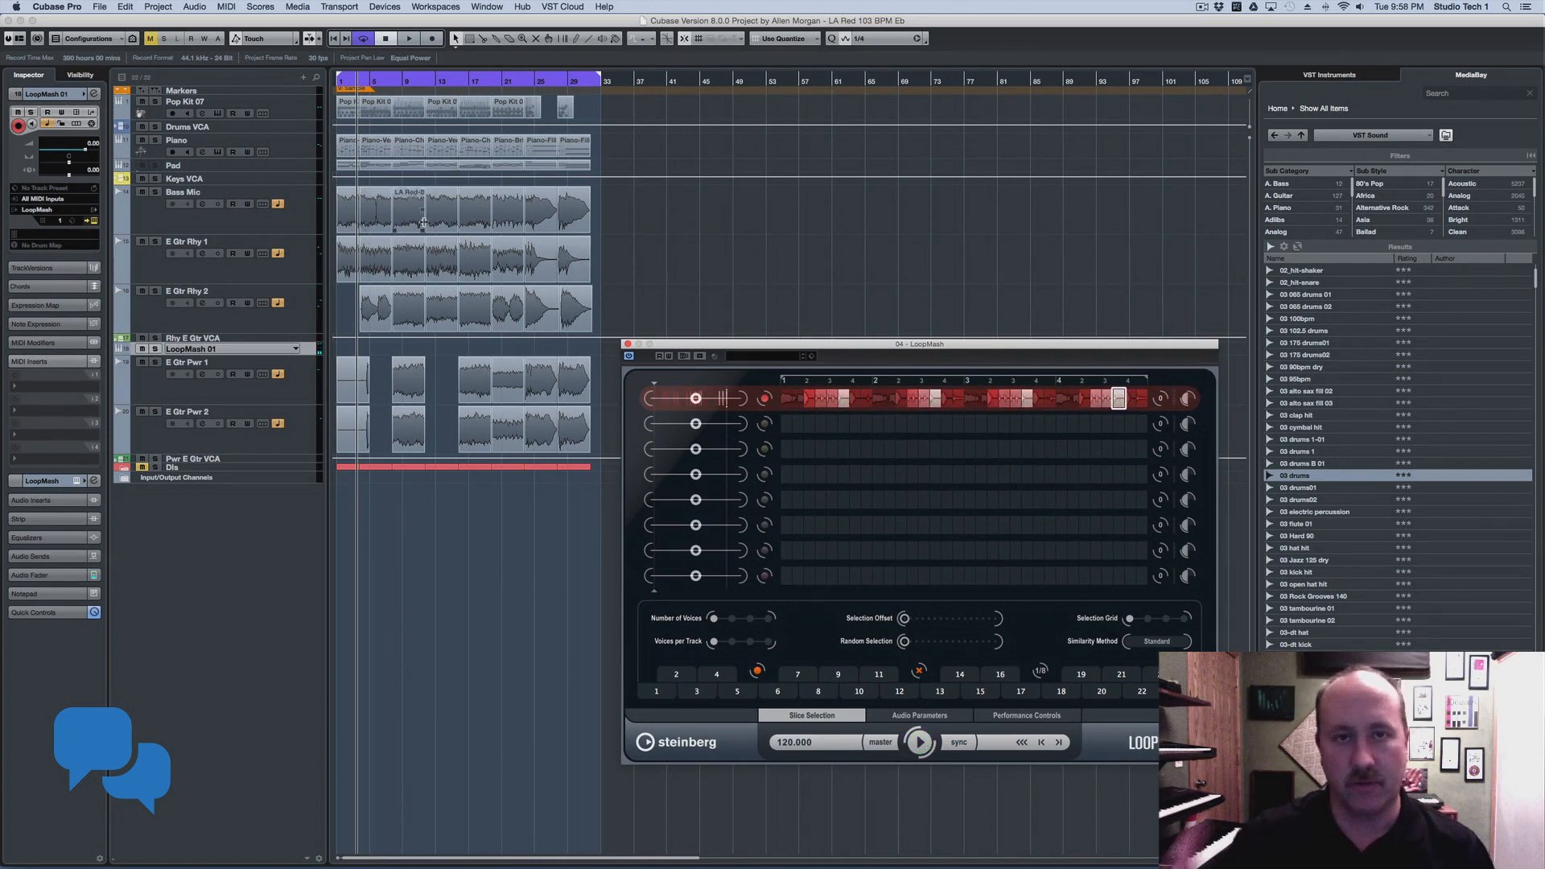
Play a short stretch of the project and load the first E Gtr Rhy 2 event into LoopMash's second track
{"action": "key", "text": "space"}
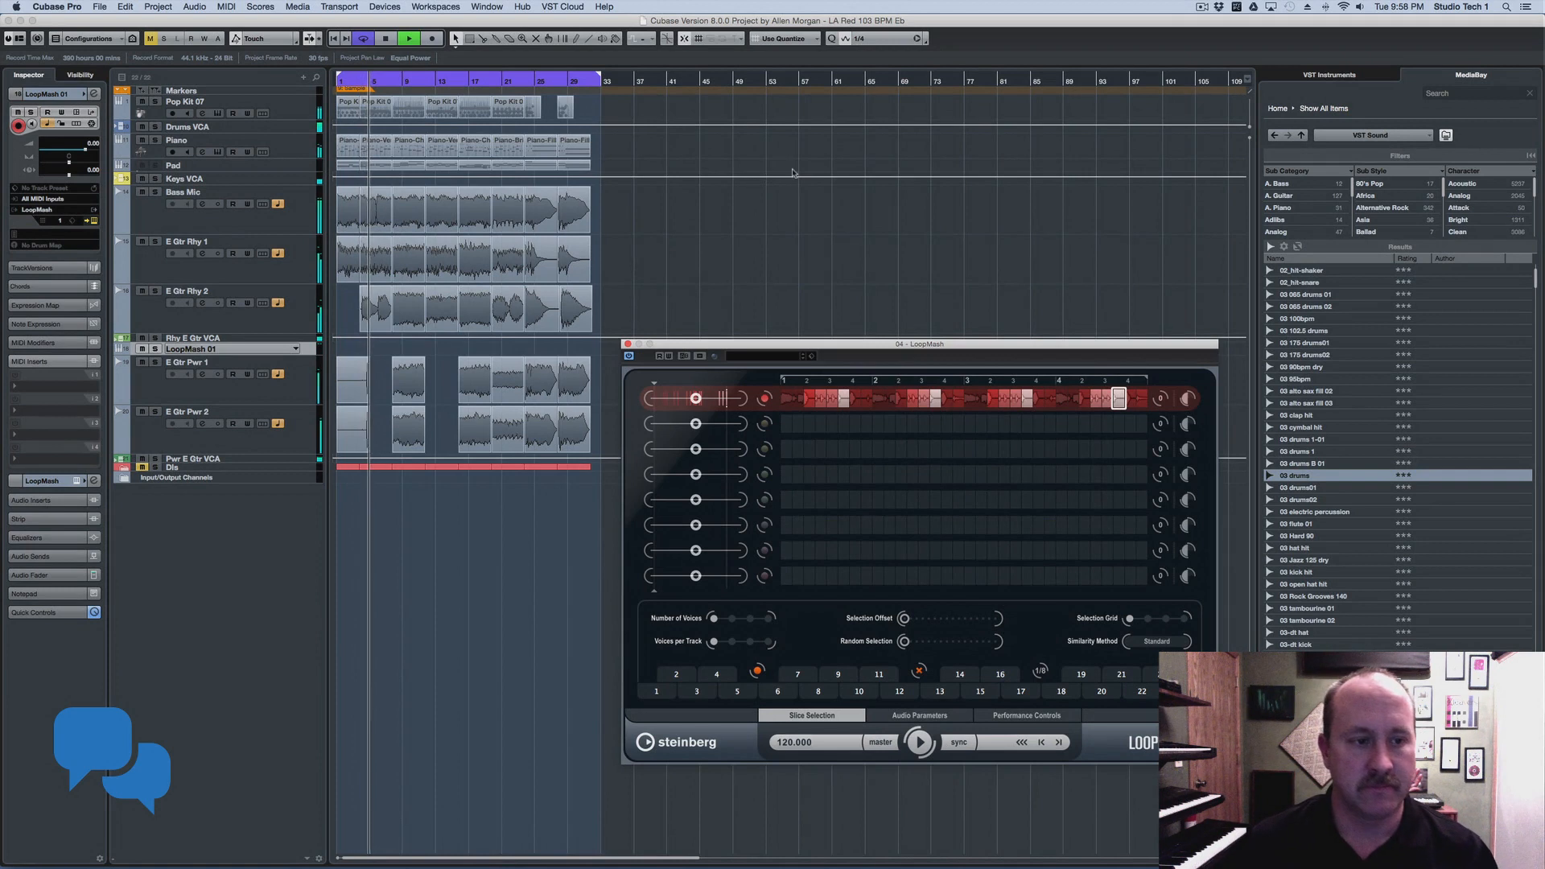
{"action": "key", "text": "space"}
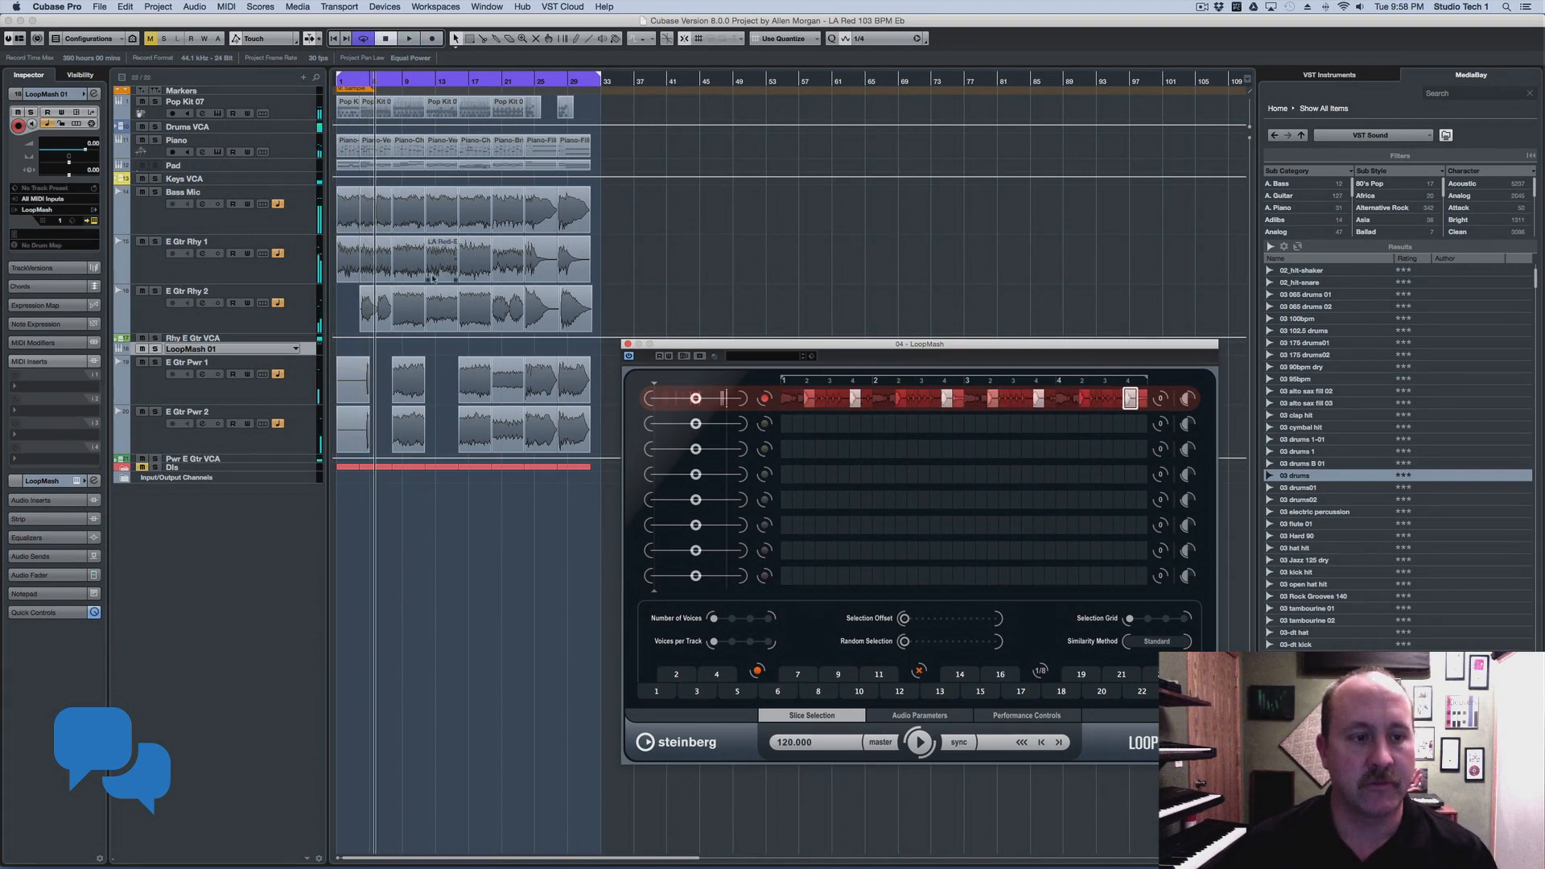
{"action": "left_click", "coordinate": [385, 315]}
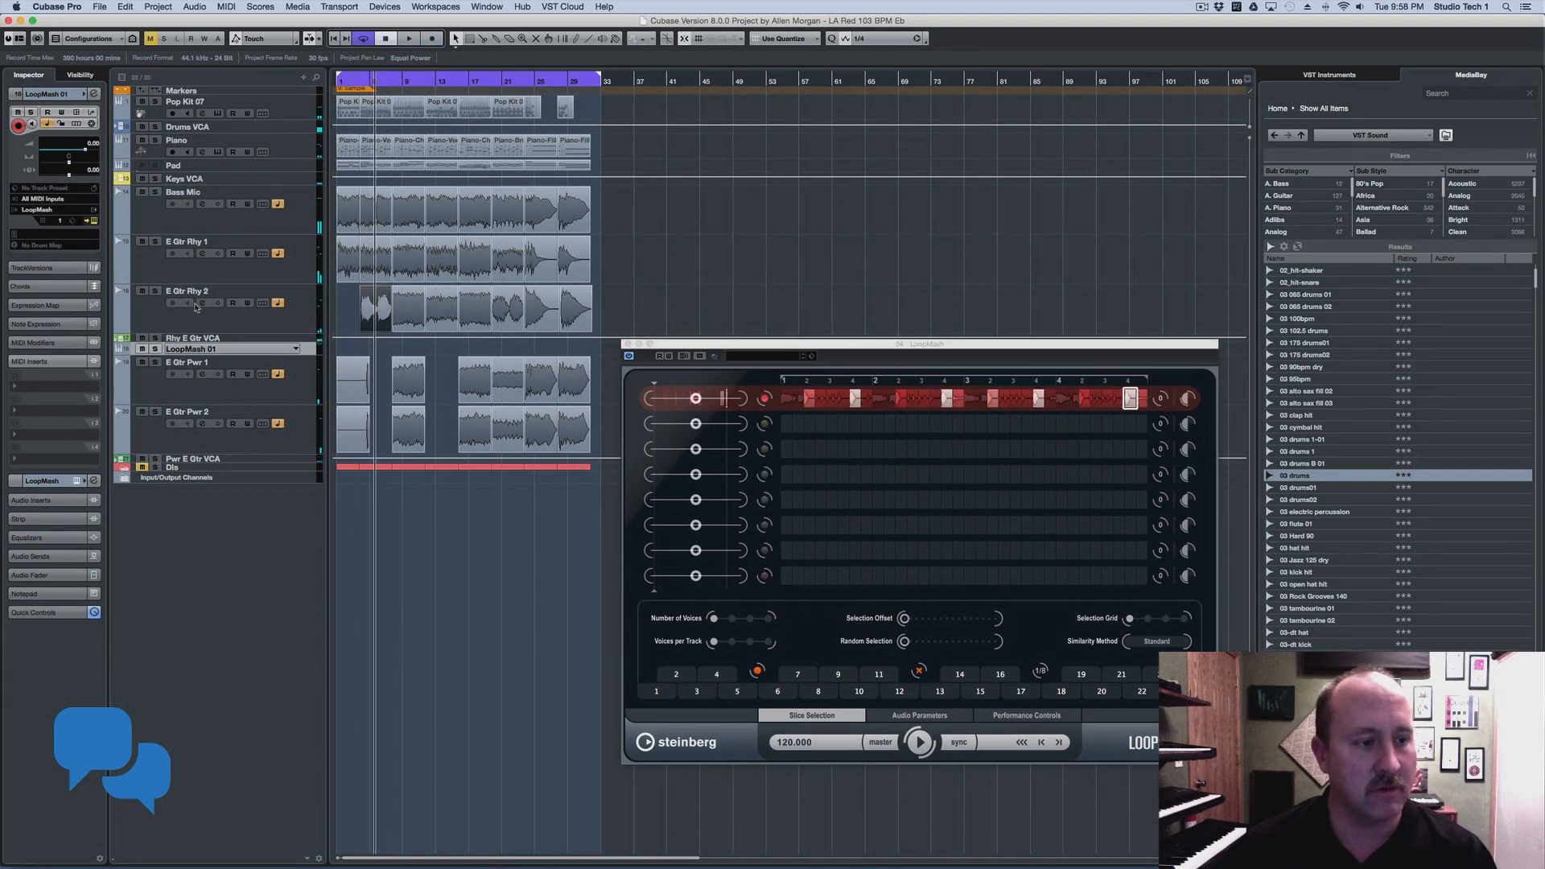
{"action": "key", "text": "s"}
{"action": "left_click_drag", "start_coordinate": [377, 310], "coordinate": [798, 428]}
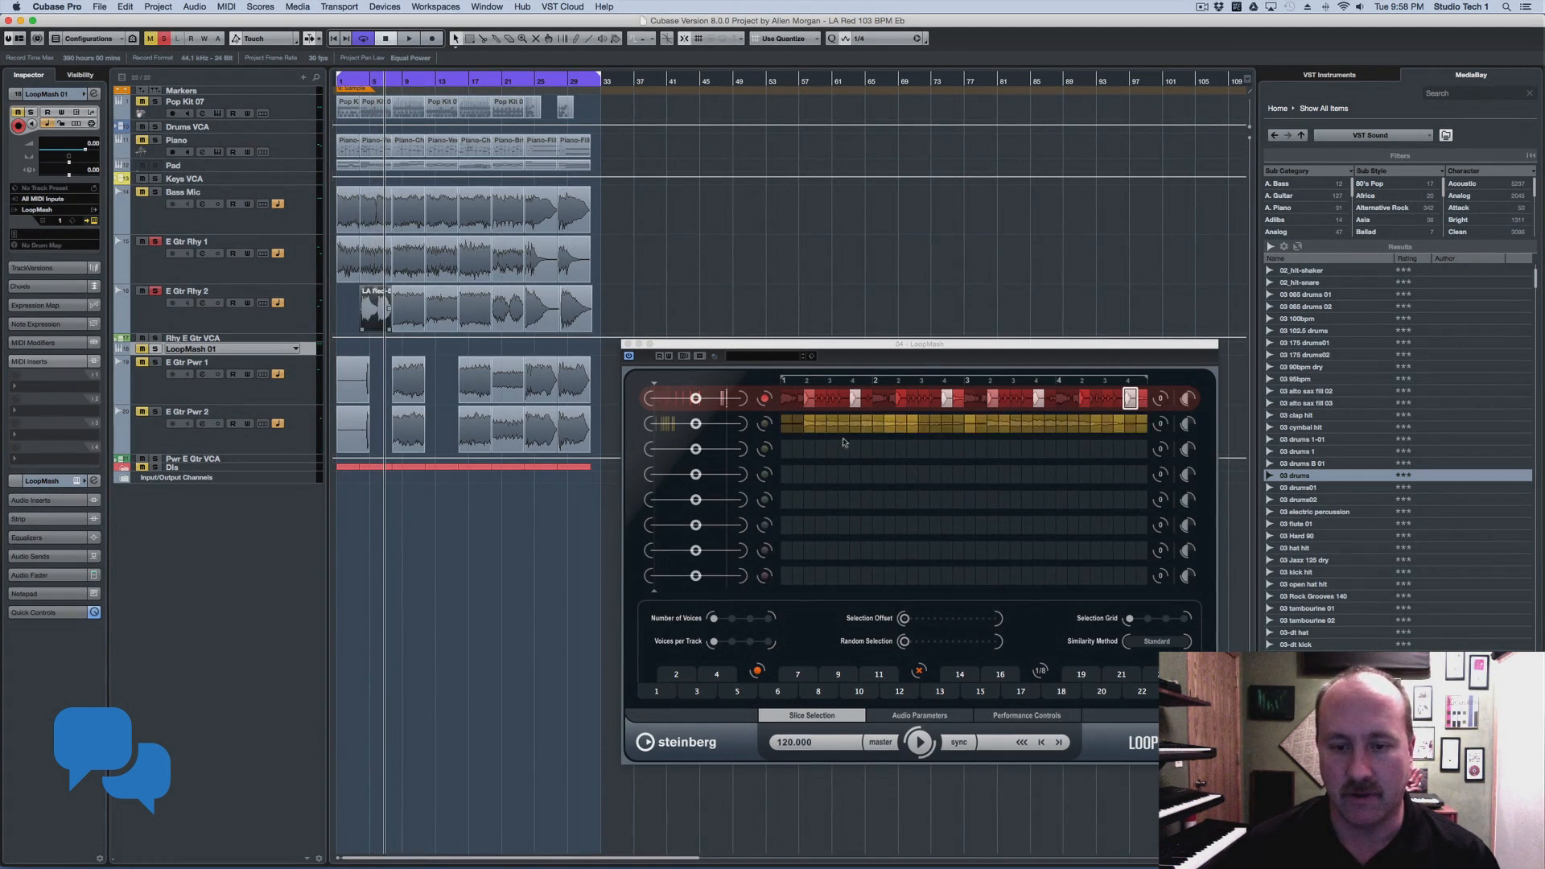
During LoopMash playback, lower the drum loop's similarity gain, raise the guitar loop's slightly, make the guitar loop the master, and stop playback
{"action": "left_click", "coordinate": [920, 741]}
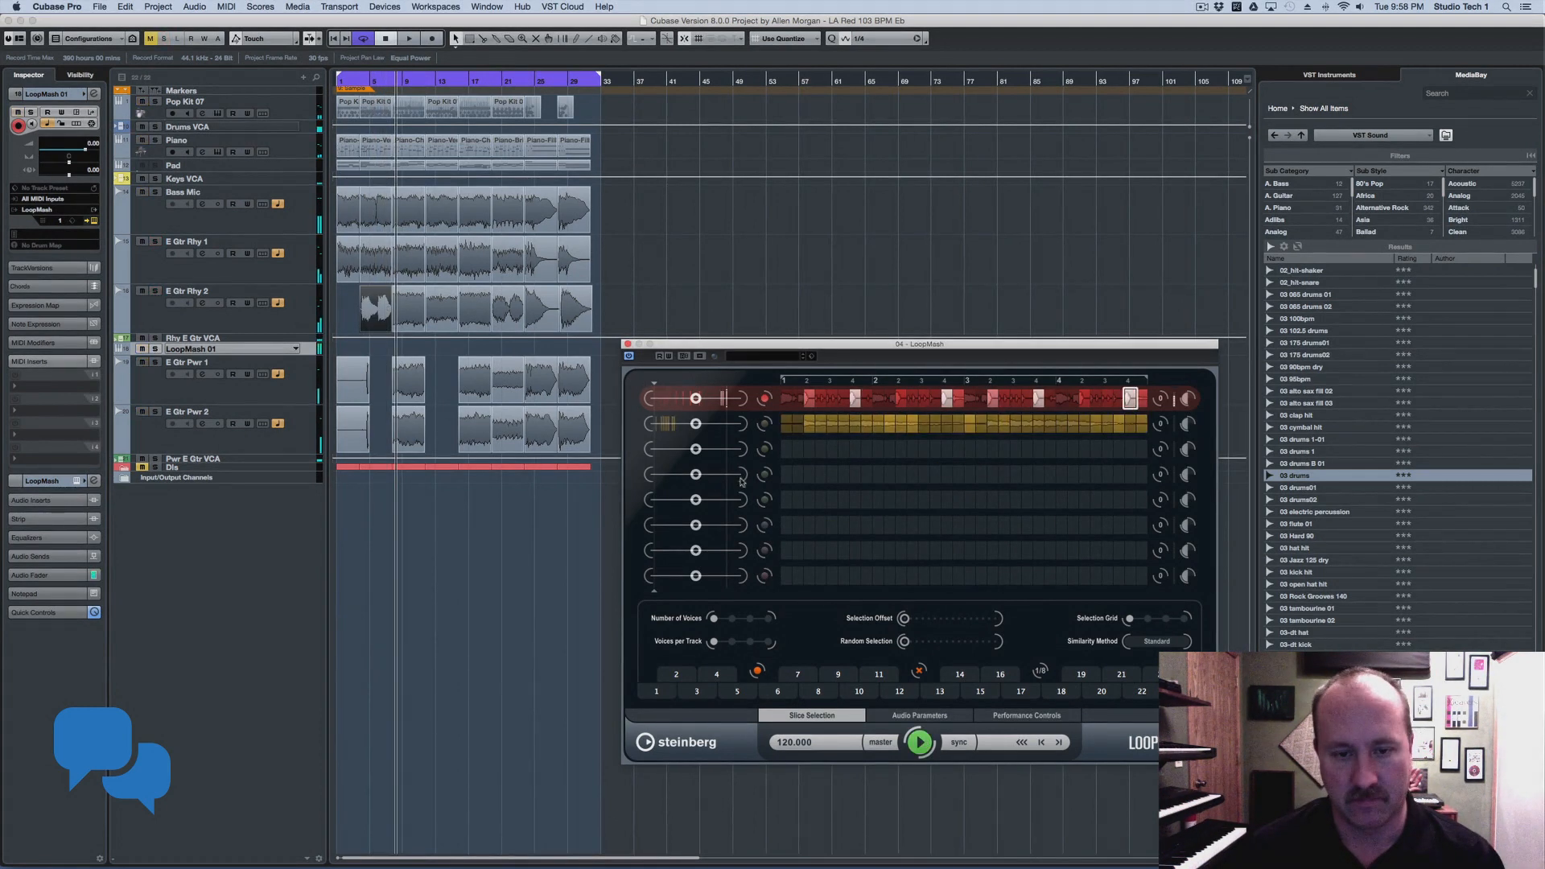
{"action": "left_click_drag", "start_coordinate": [696, 423], "coordinate": [672, 399]}
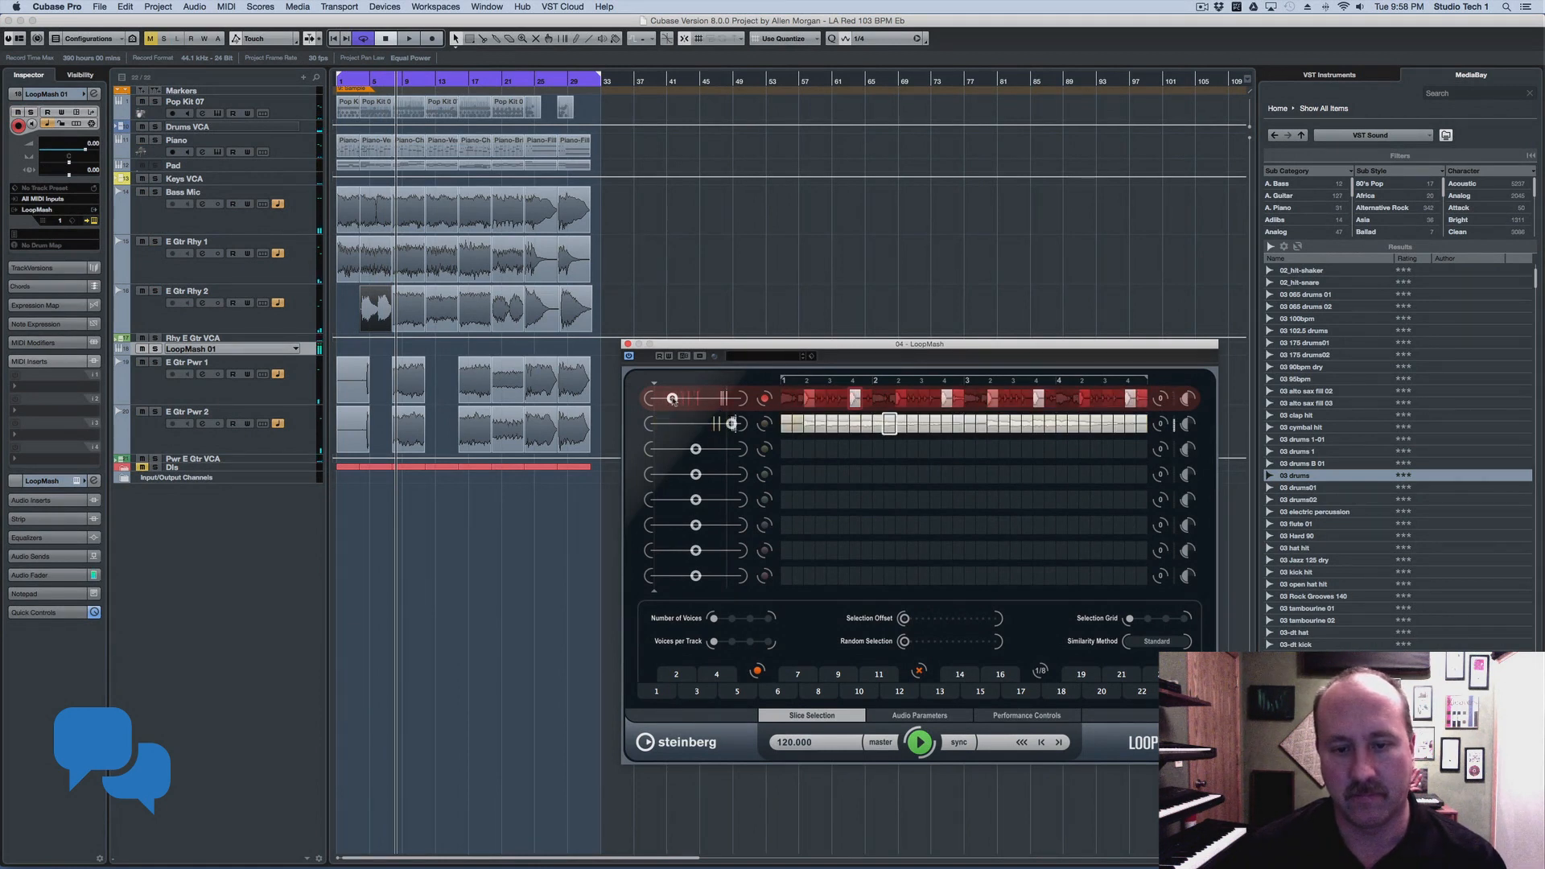
{"action": "left_click_drag", "start_coordinate": [731, 424], "coordinate": [708, 423]}
{"action": "left_click", "coordinate": [764, 423]}
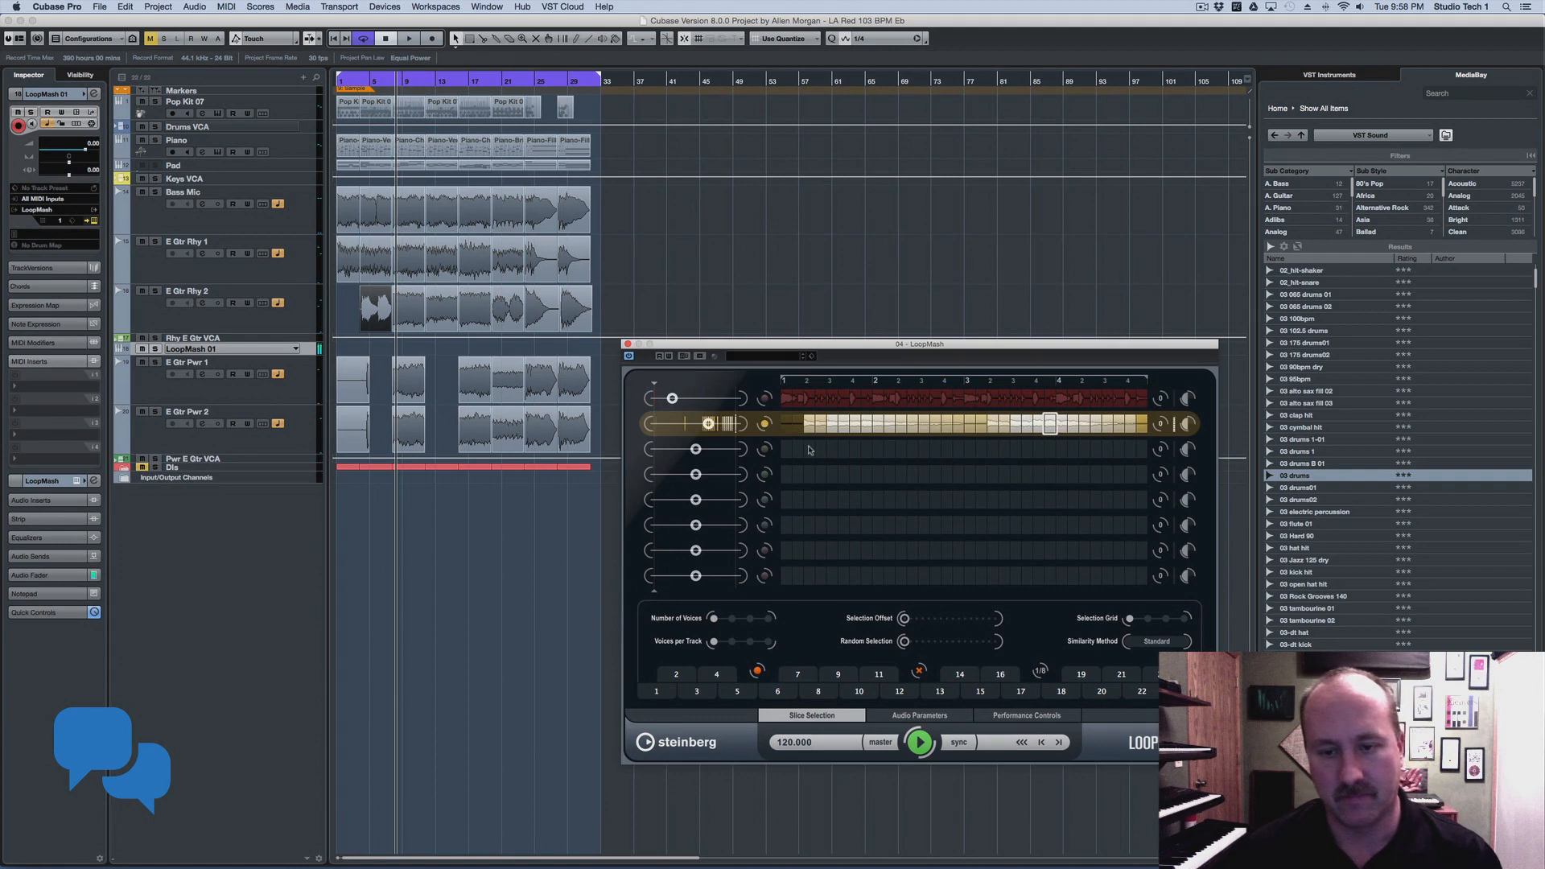
{"action": "key", "text": "space"}
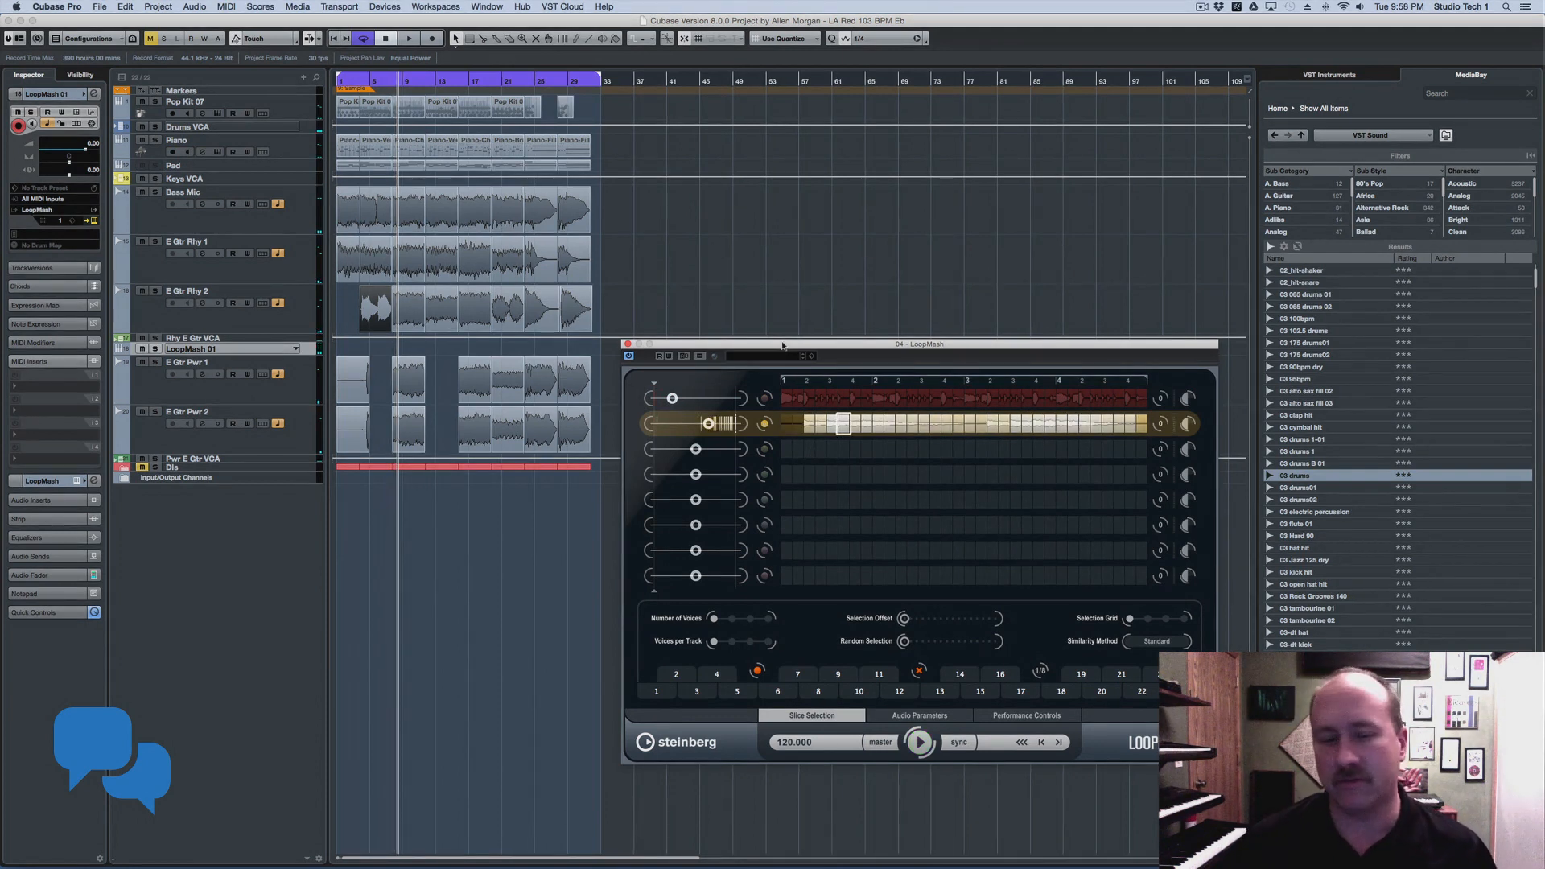
Open the Groove Agent SE editor of the Pop Kit 07 track with the LoopMash window alongside
{"action": "left_click_drag", "start_coordinate": [782, 346], "coordinate": [811, 98]}
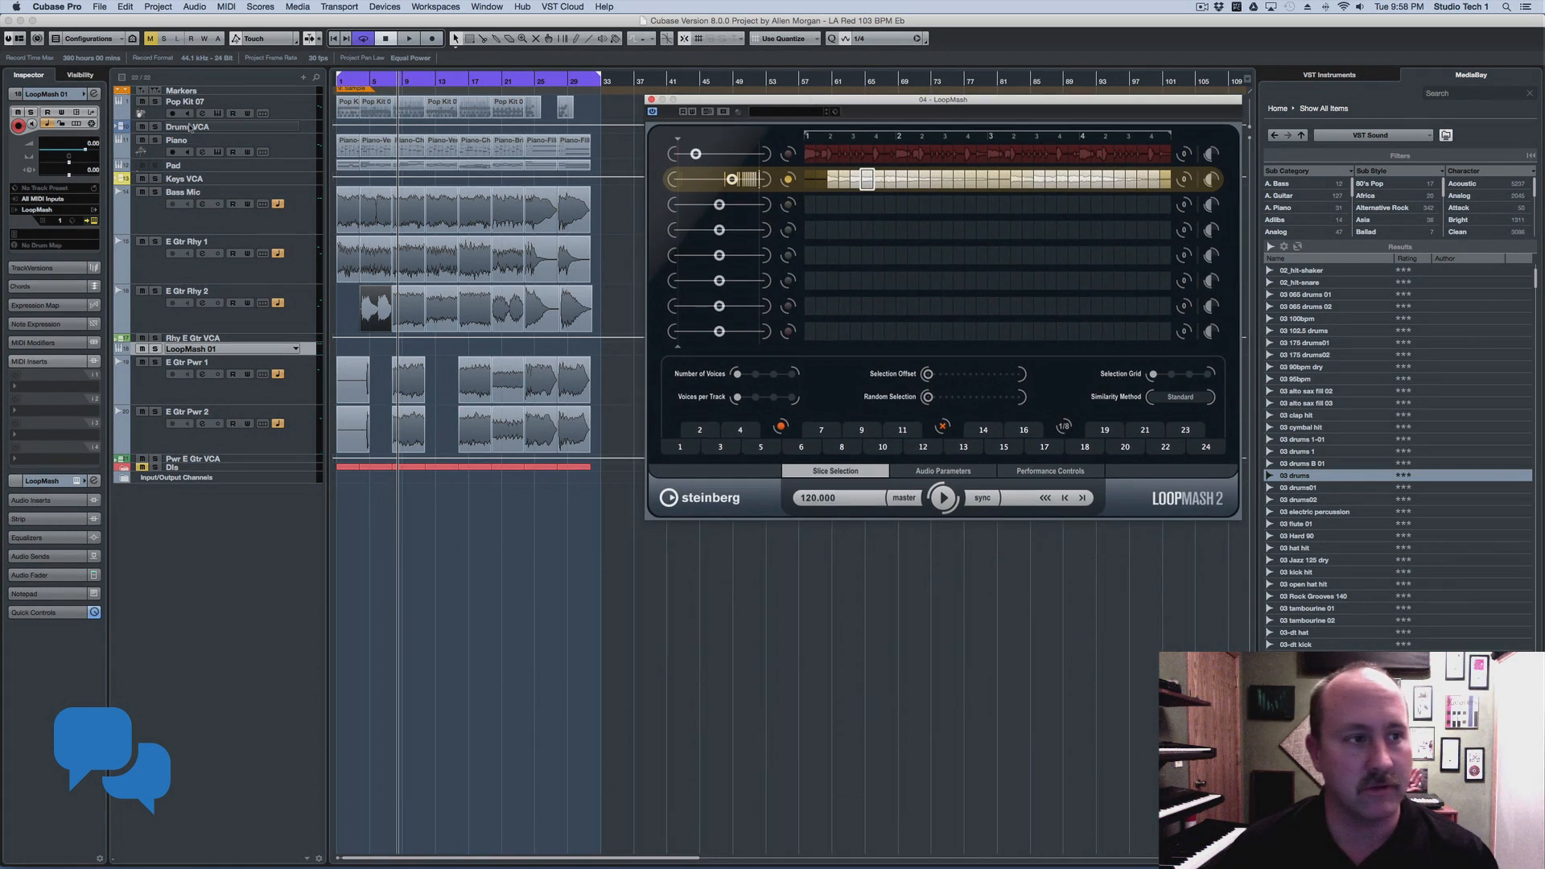
{"action": "left_click", "coordinate": [306, 110]}
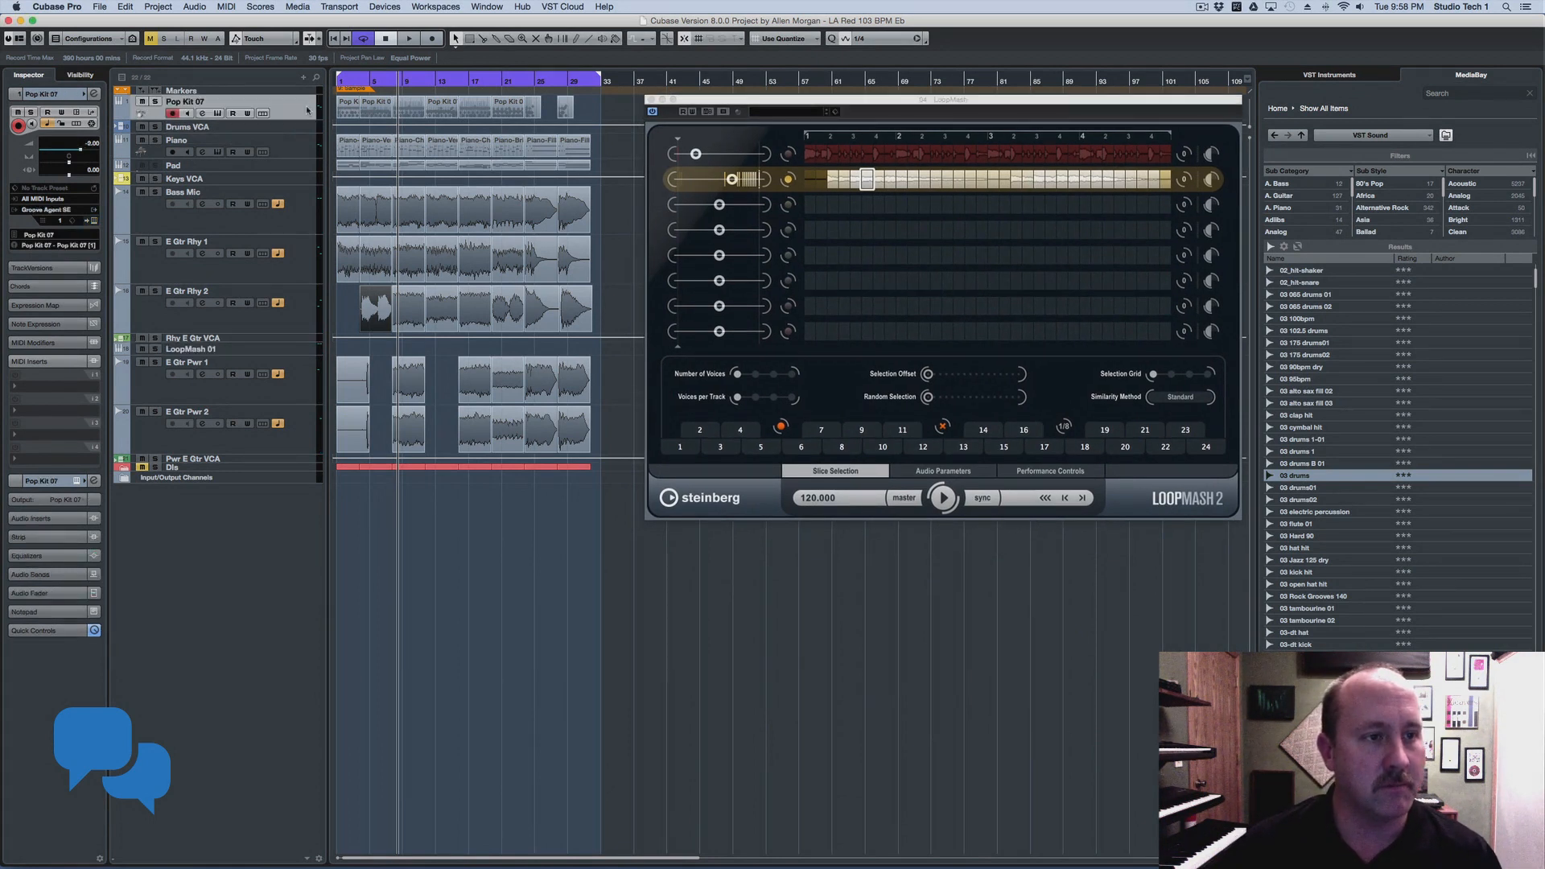
{"action": "left_click", "coordinate": [94, 220]}
Assign five LoopMash guitar slices to Pop Kit 07's four top-row pads and the first second-row pad, and audition the fourth pad
{"action": "left_click_drag", "start_coordinate": [870, 200], "coordinate": [49, 293]}
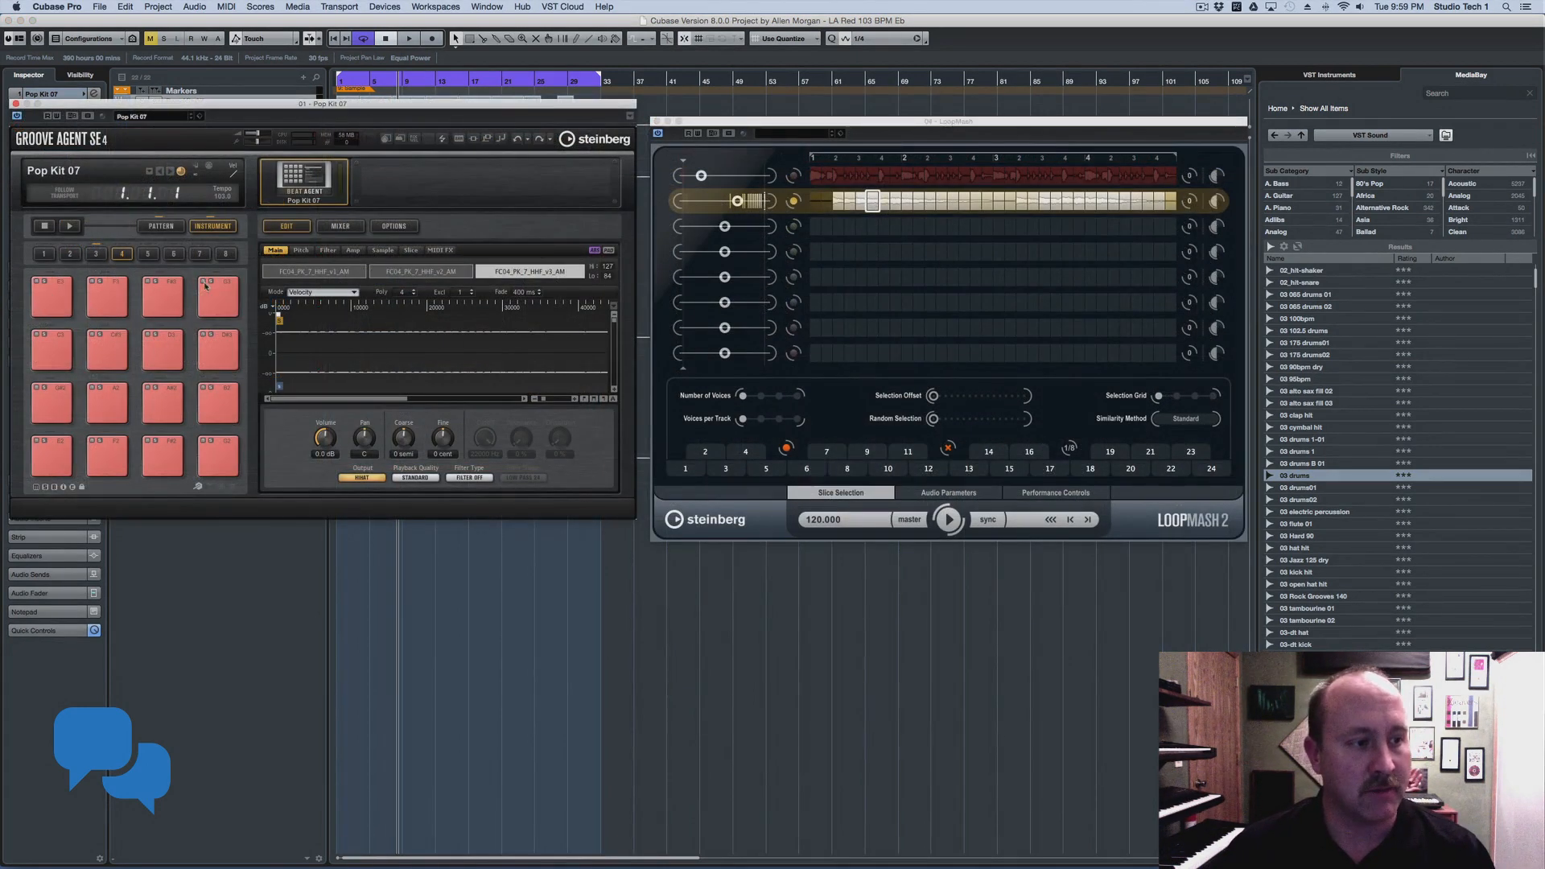
{"action": "left_click_drag", "start_coordinate": [284, 268], "coordinate": [108, 309]}
{"action": "left_click_drag", "start_coordinate": [1044, 208], "coordinate": [165, 296]}
{"action": "left_click_drag", "start_coordinate": [1082, 203], "coordinate": [234, 295]}
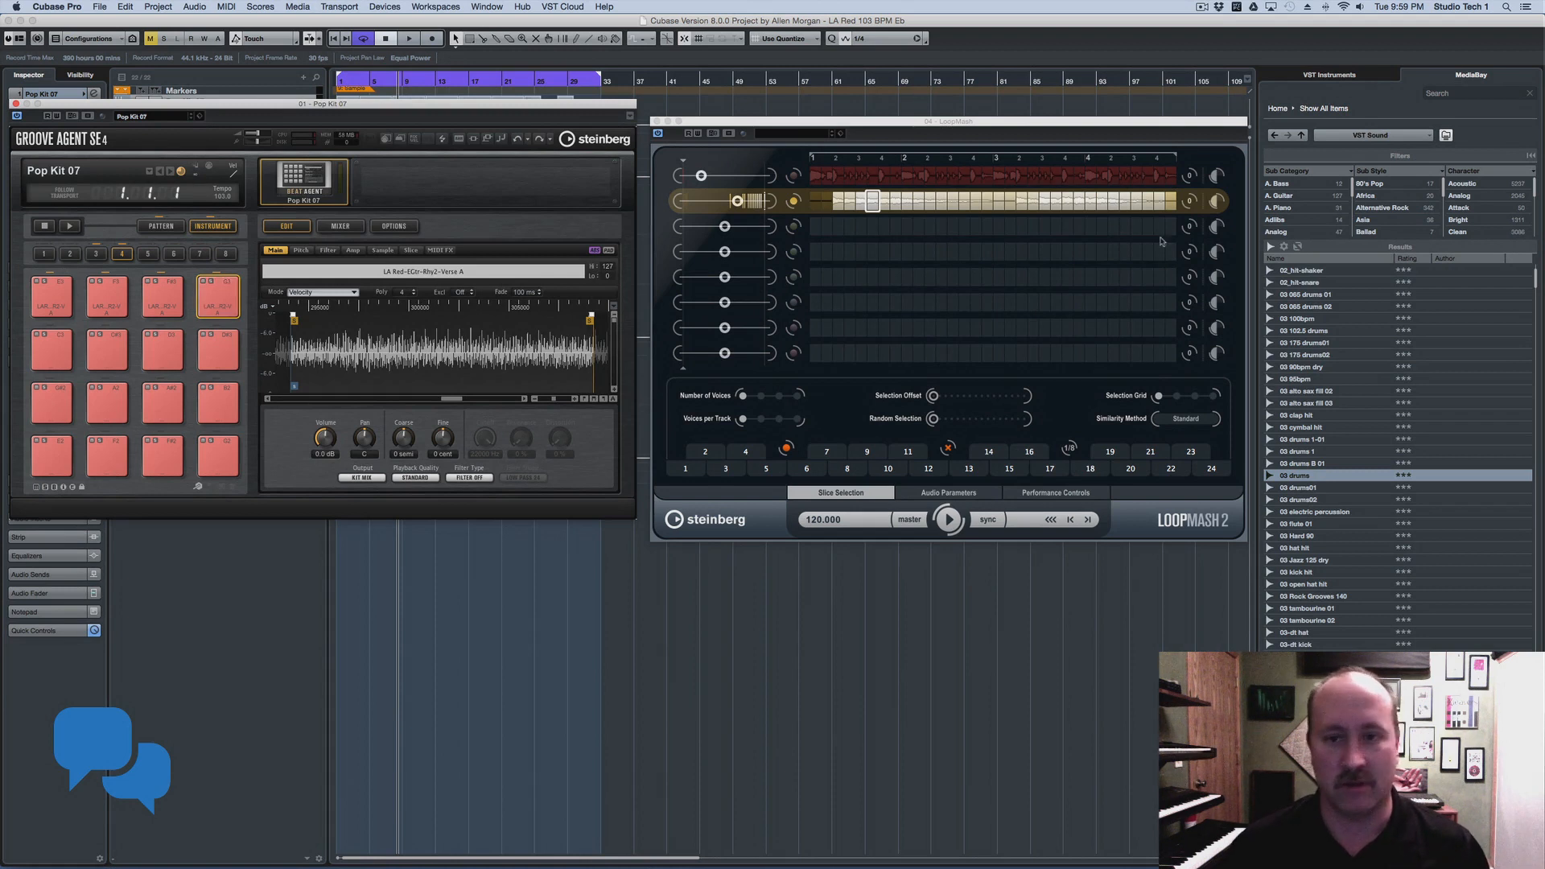
{"action": "left_click_drag", "start_coordinate": [1089, 198], "coordinate": [51, 349]}
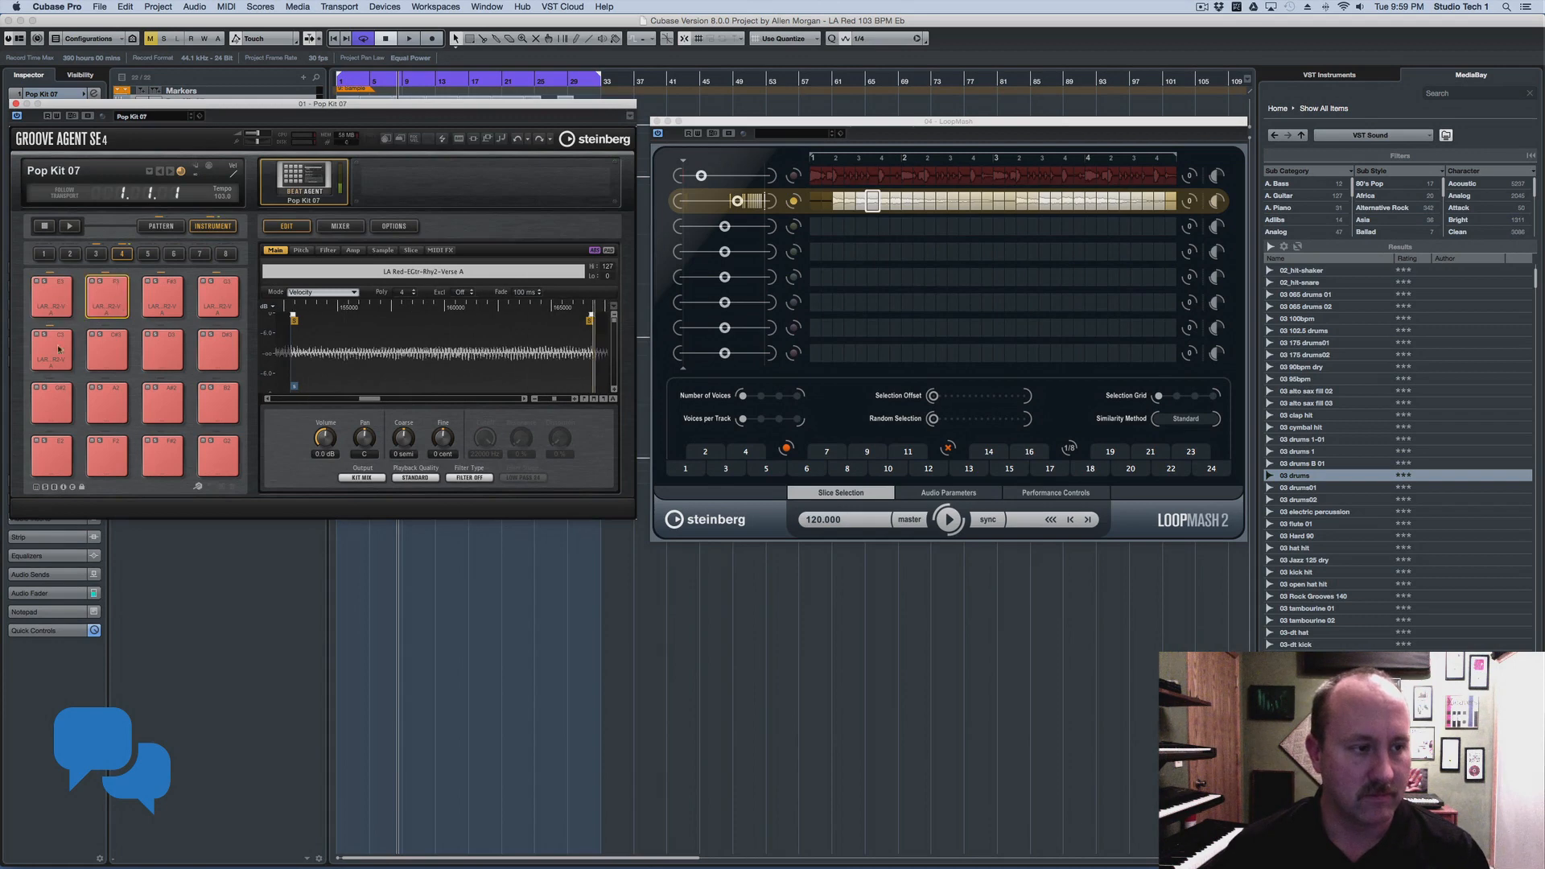
{"action": "left_click", "coordinate": [217, 283]}
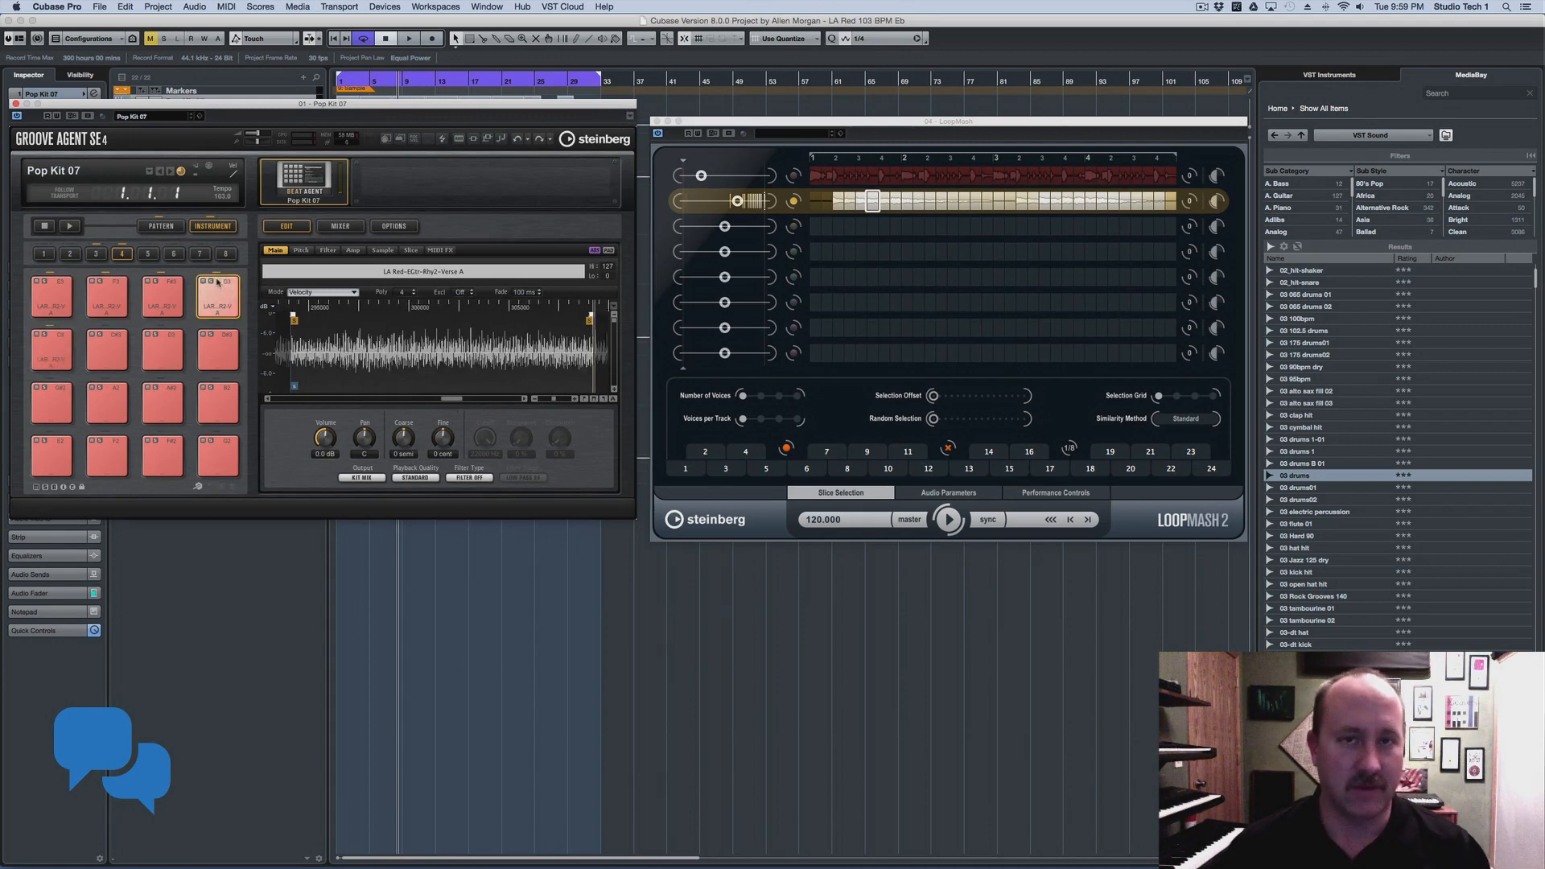
Align the Groove Agent SE and LoopMash windows side by side and audition LoopMash with the drum loop's similarity gain raised
{"action": "left_click_drag", "start_coordinate": [480, 105], "coordinate": [505, 199]}
{"action": "left_click_drag", "start_coordinate": [802, 131], "coordinate": [807, 202]}
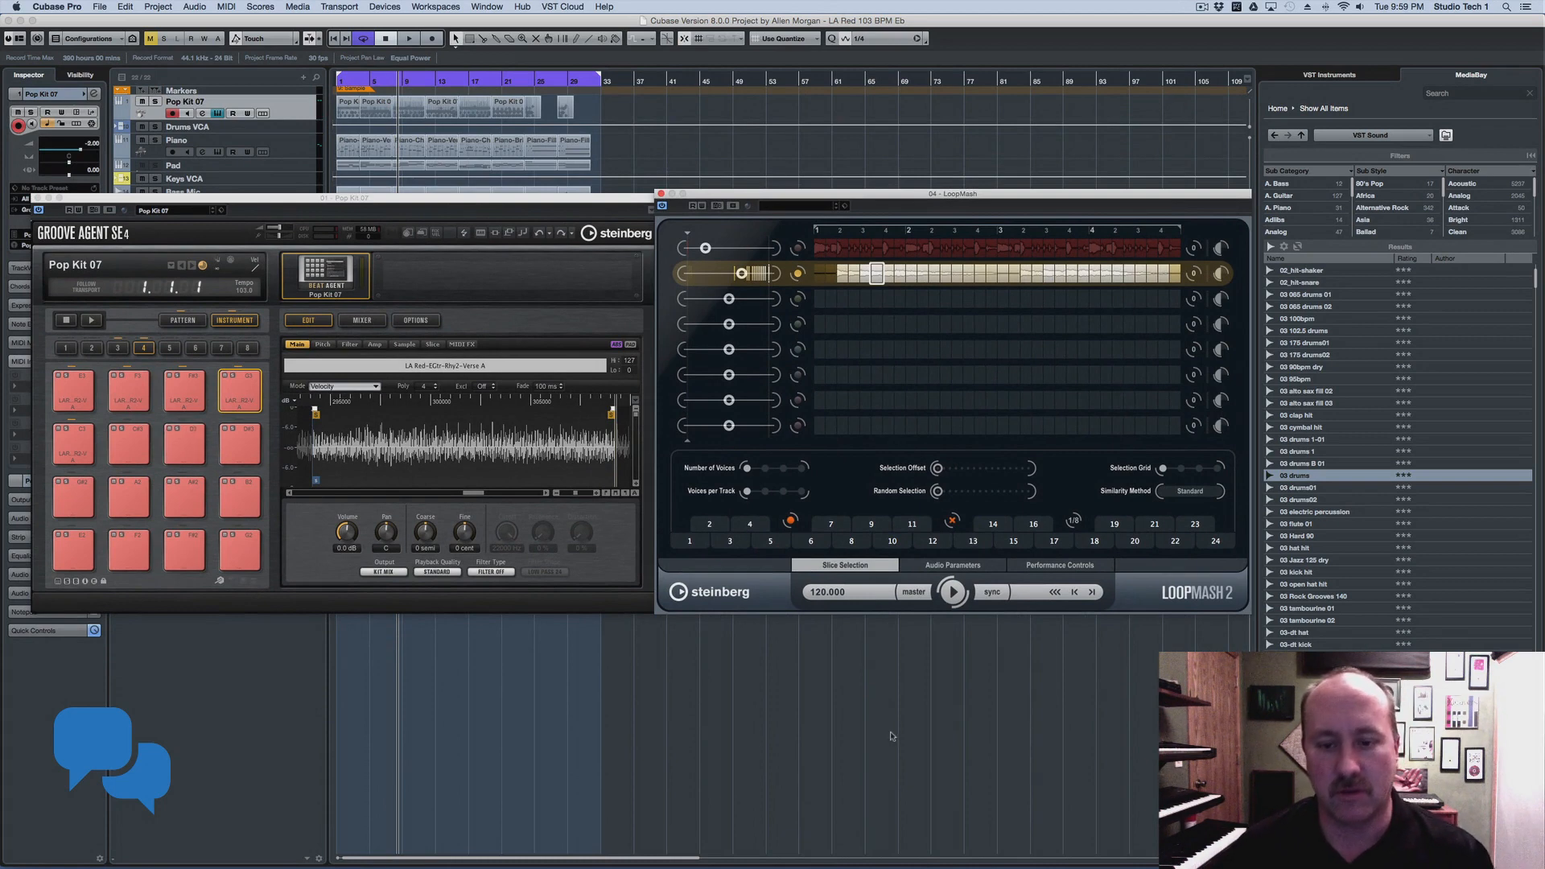
{"action": "left_click", "coordinate": [954, 596]}
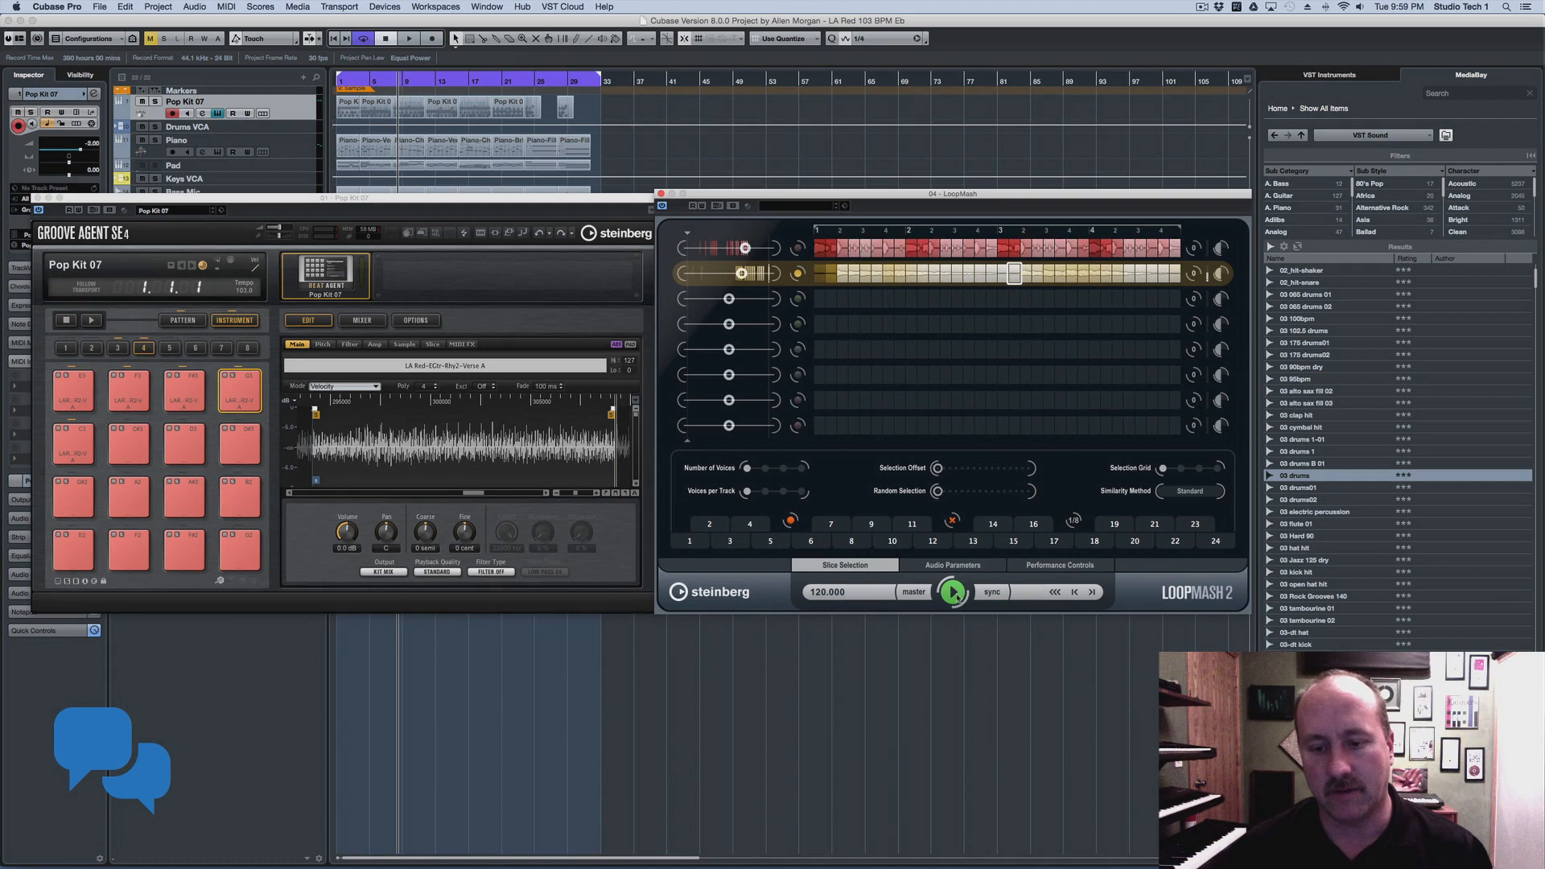
{"action": "left_click", "coordinate": [954, 594]}
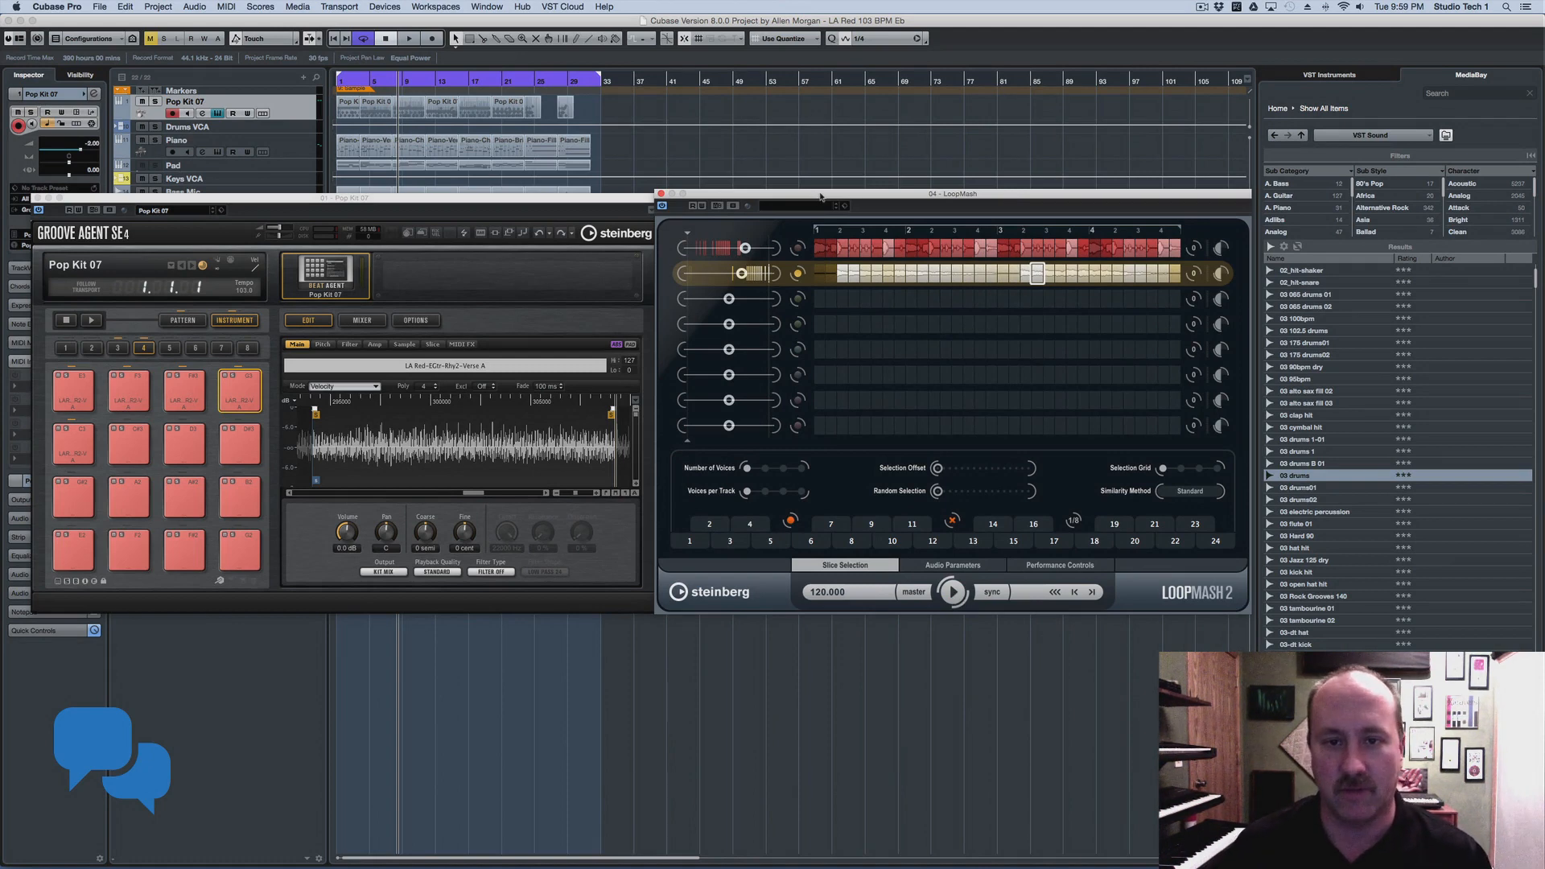
Close the LoopMash and Pop Kit 07 instrument windows
{"action": "left_click_drag", "start_coordinate": [820, 196], "coordinate": [838, 202]}
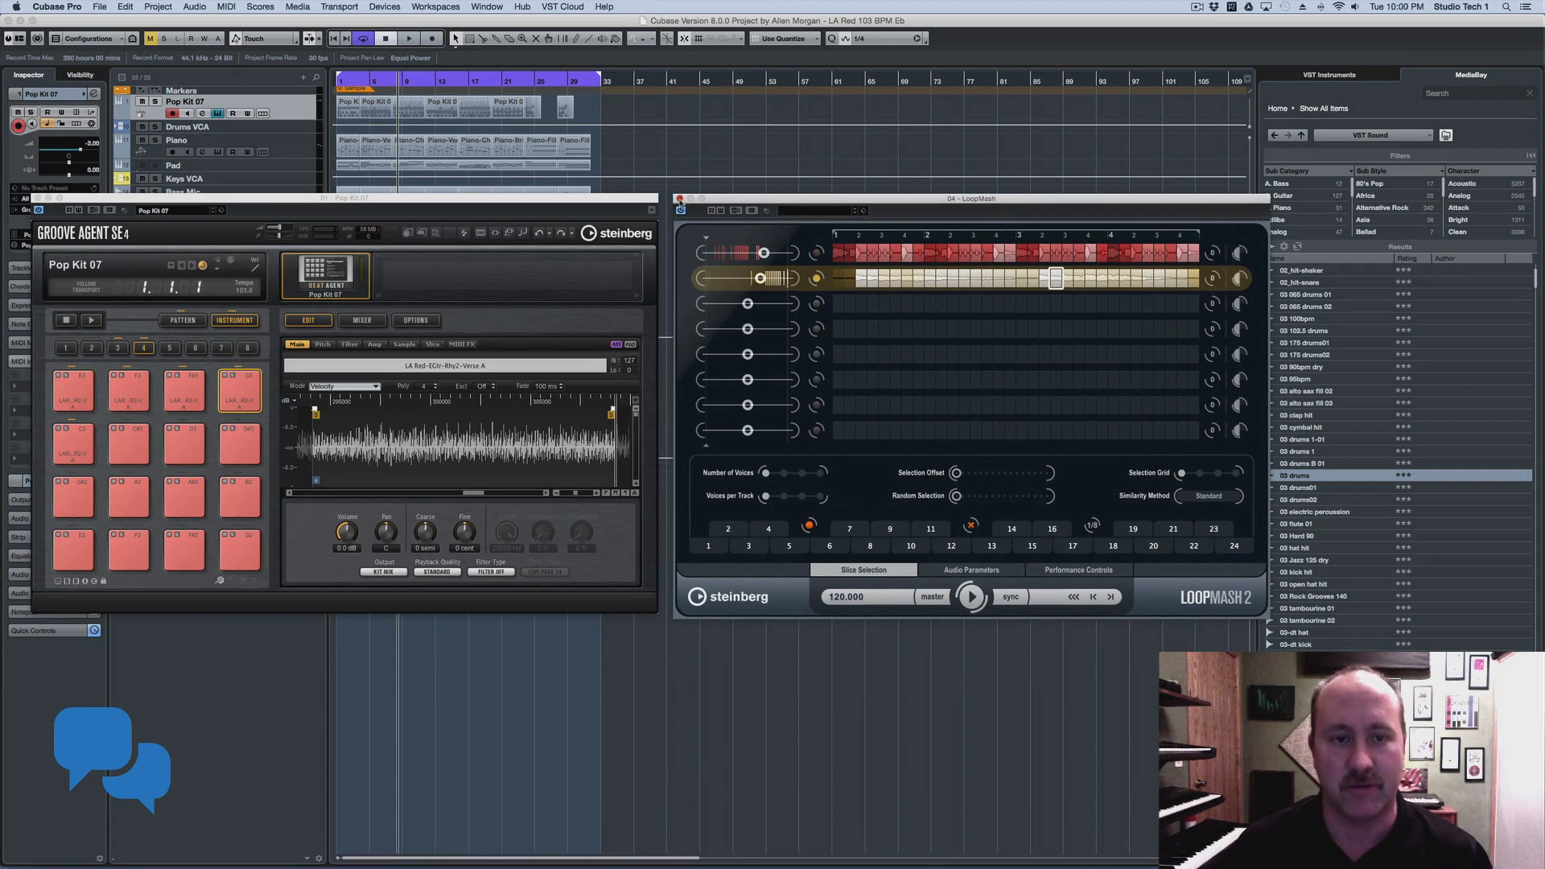
{"action": "left_click", "coordinate": [680, 199]}
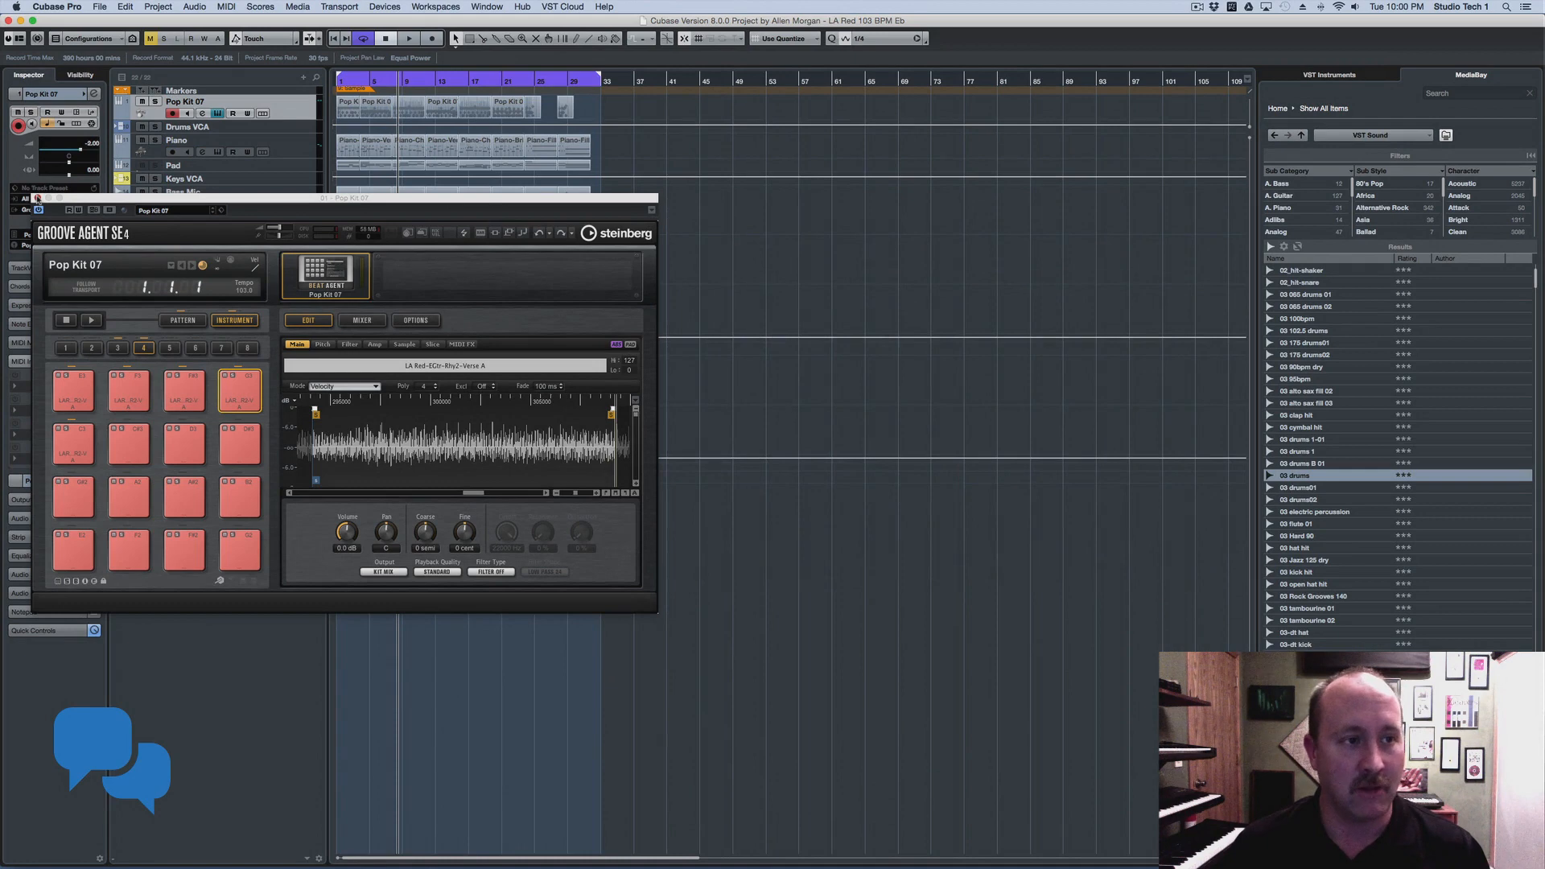
{"action": "left_click", "coordinate": [37, 198]}
Open the MixConsole and the Stereo Out channel's LoopMash FX insert editor, and position its window to view the effect controls
{"action": "key", "text": "F3"}
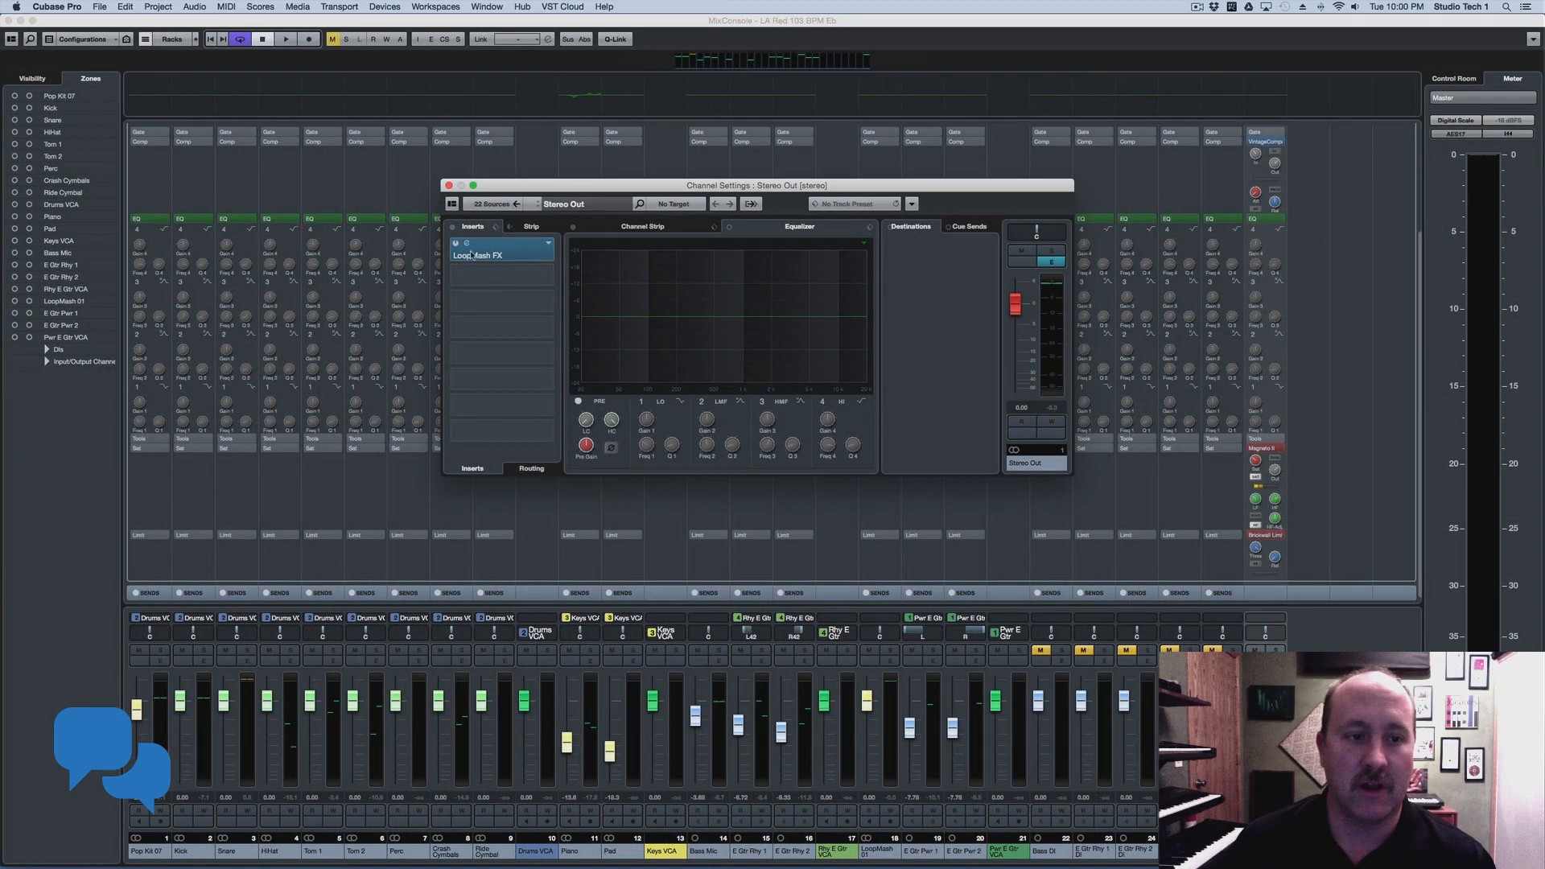
{"action": "double_click", "coordinate": [492, 258]}
{"action": "left_click_drag", "start_coordinate": [637, 272], "coordinate": [780, 263]}
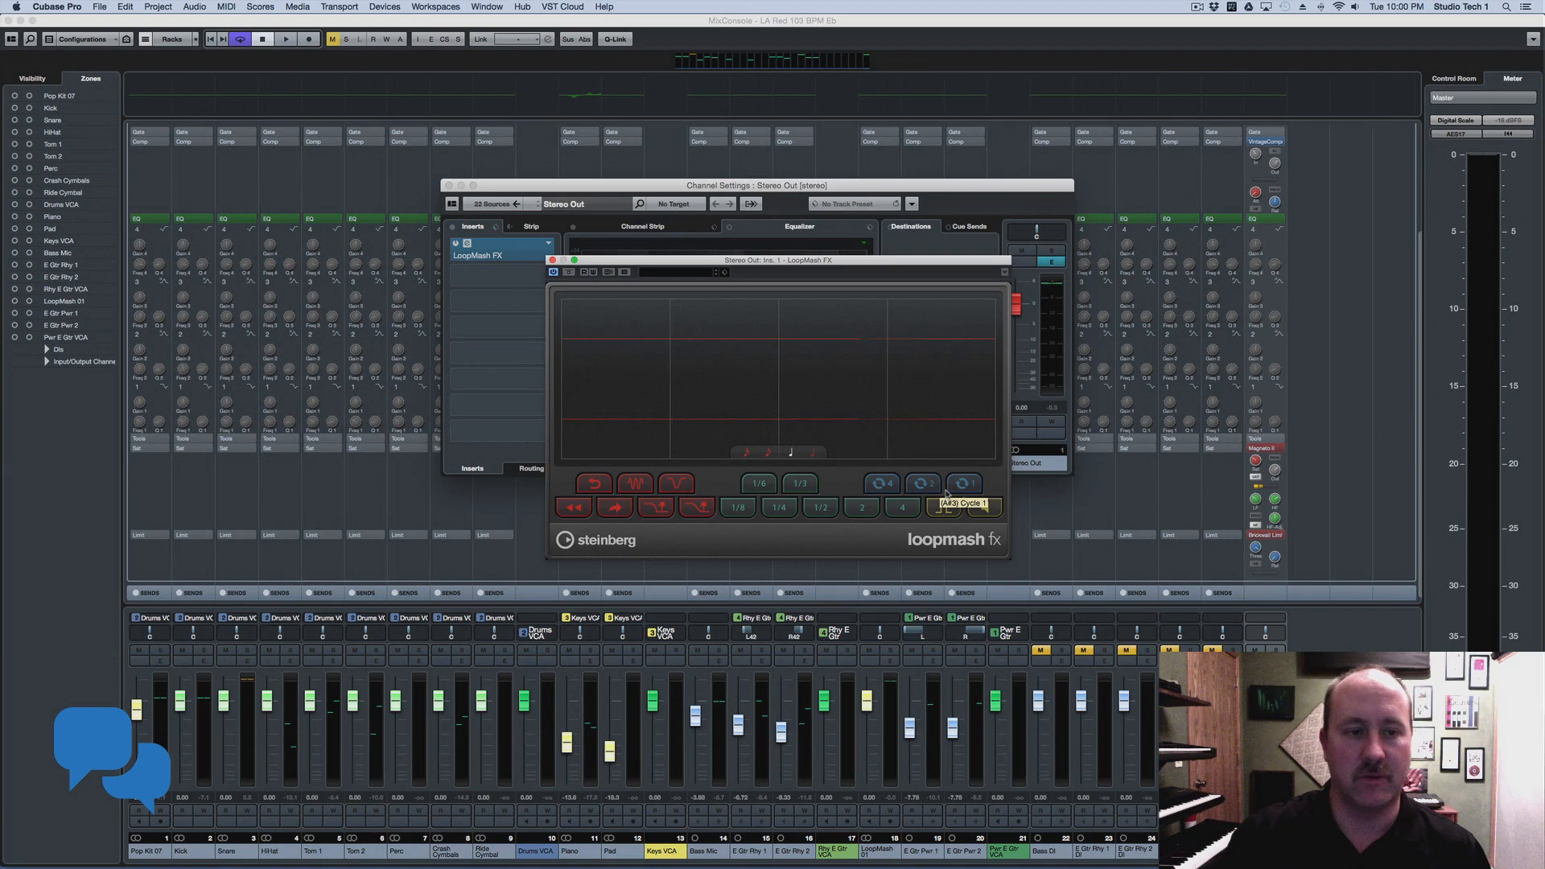
Reposition the Stereo Out LoopMash FX window and audition its performance effects during playback, including Cycle 1 and the 1/8 effect
{"action": "left_click_drag", "start_coordinate": [829, 260], "coordinate": [824, 225]}
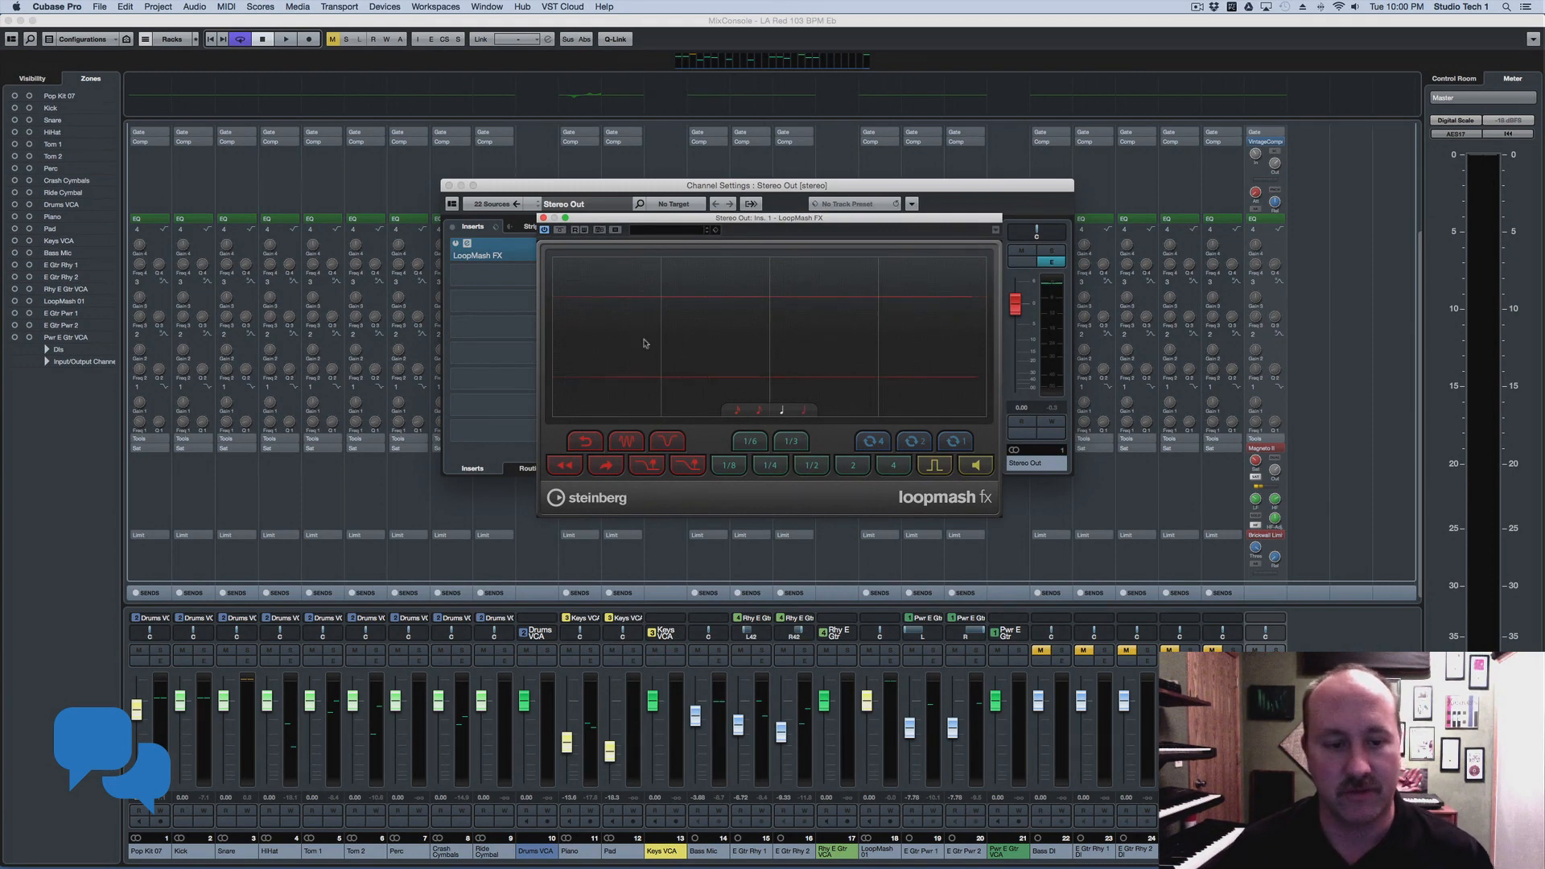
{"action": "left_click_drag", "start_coordinate": [666, 224], "coordinate": [704, 238]}
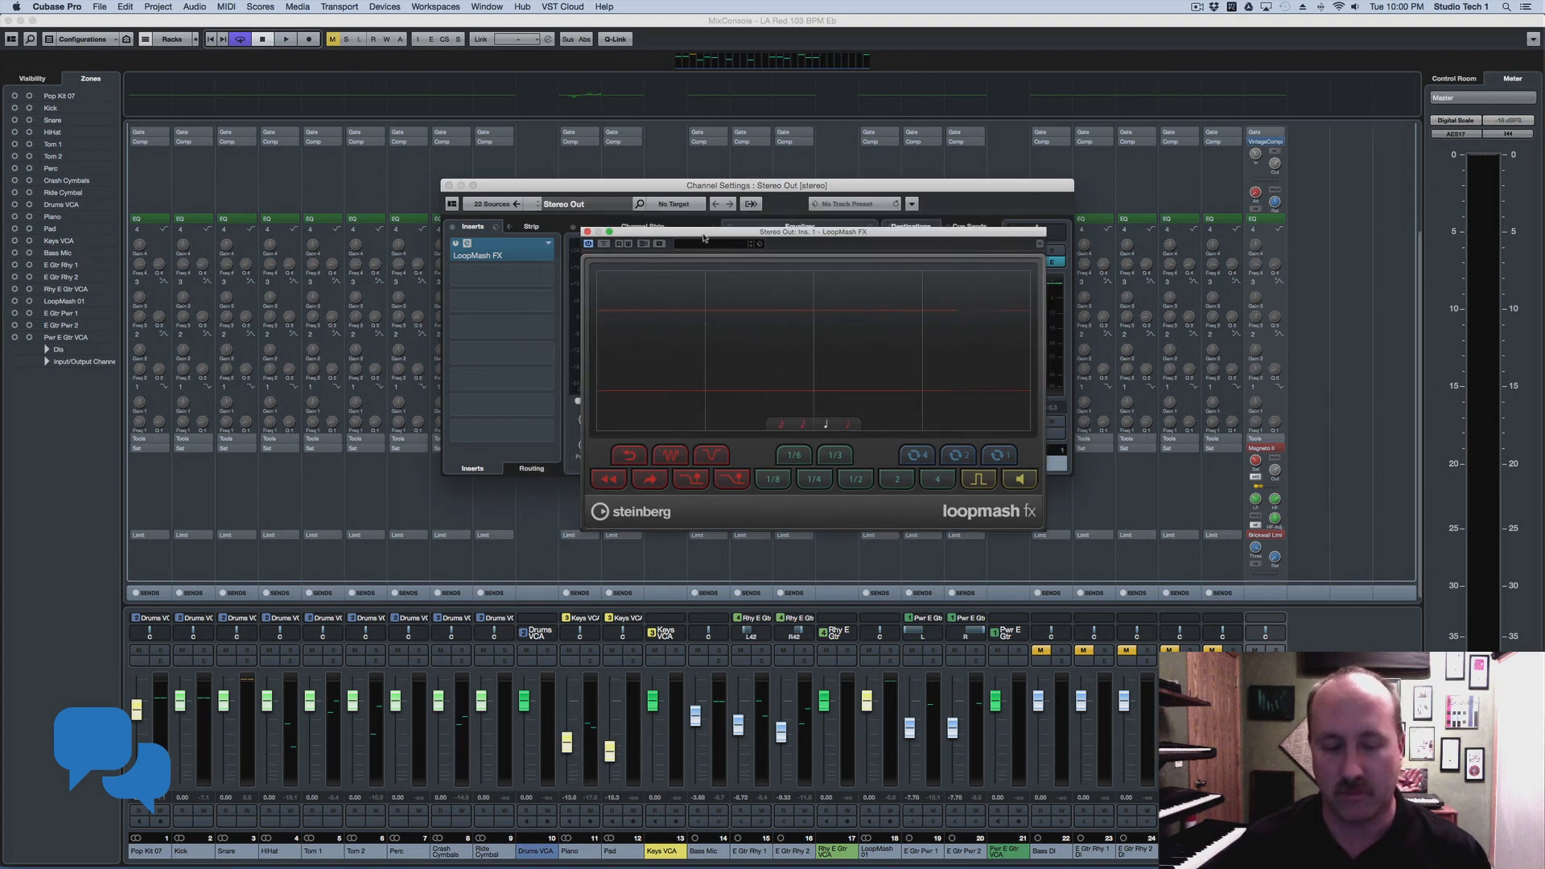
{"action": "key", "text": "space"}
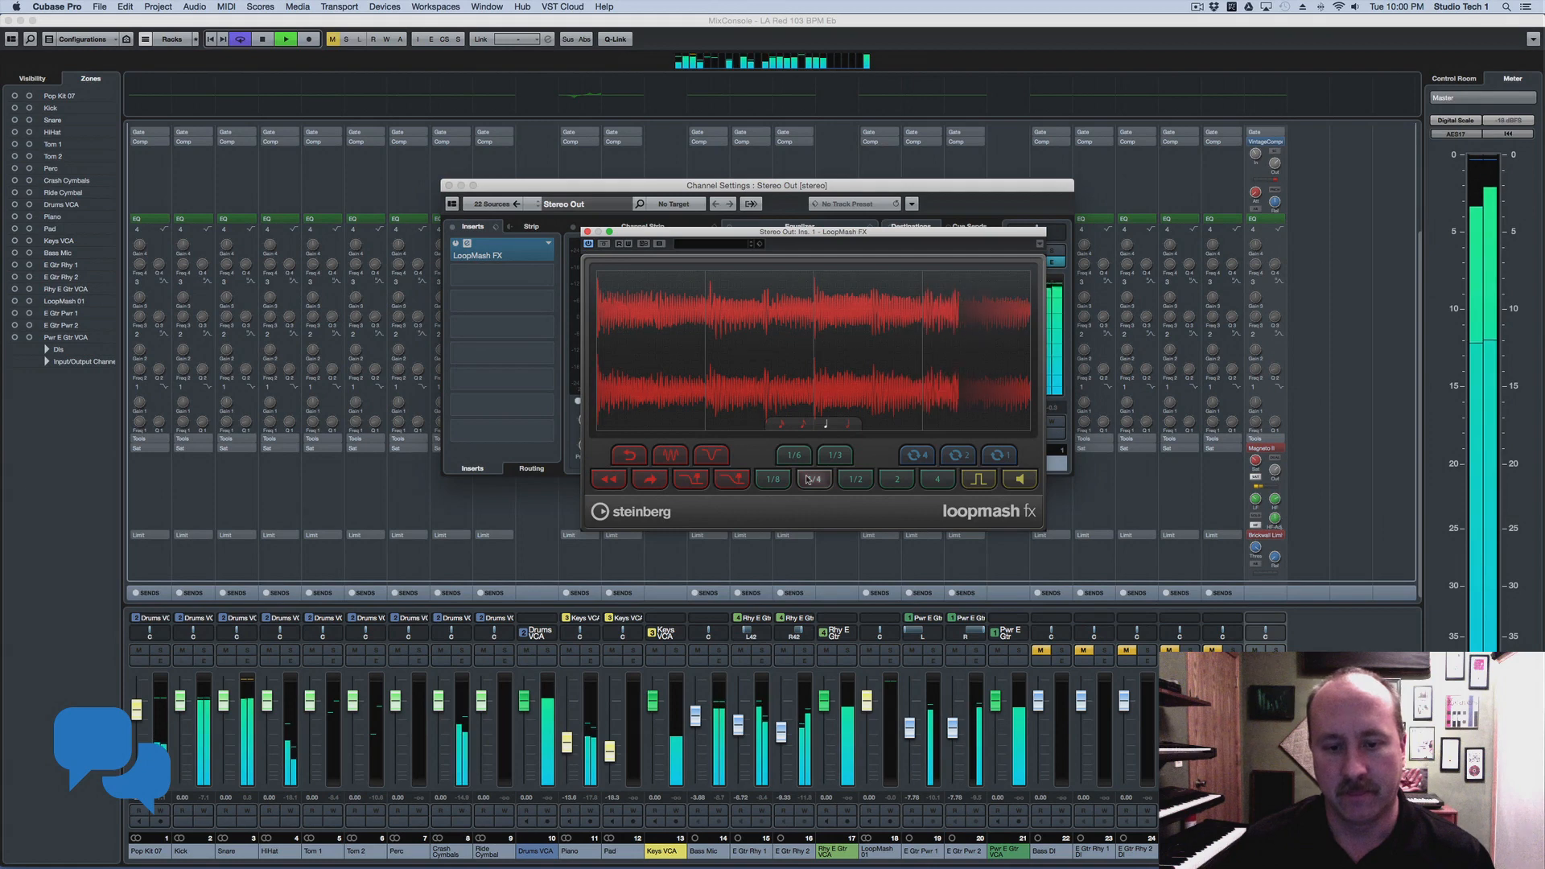
{"action": "left_click", "coordinate": [726, 481]}
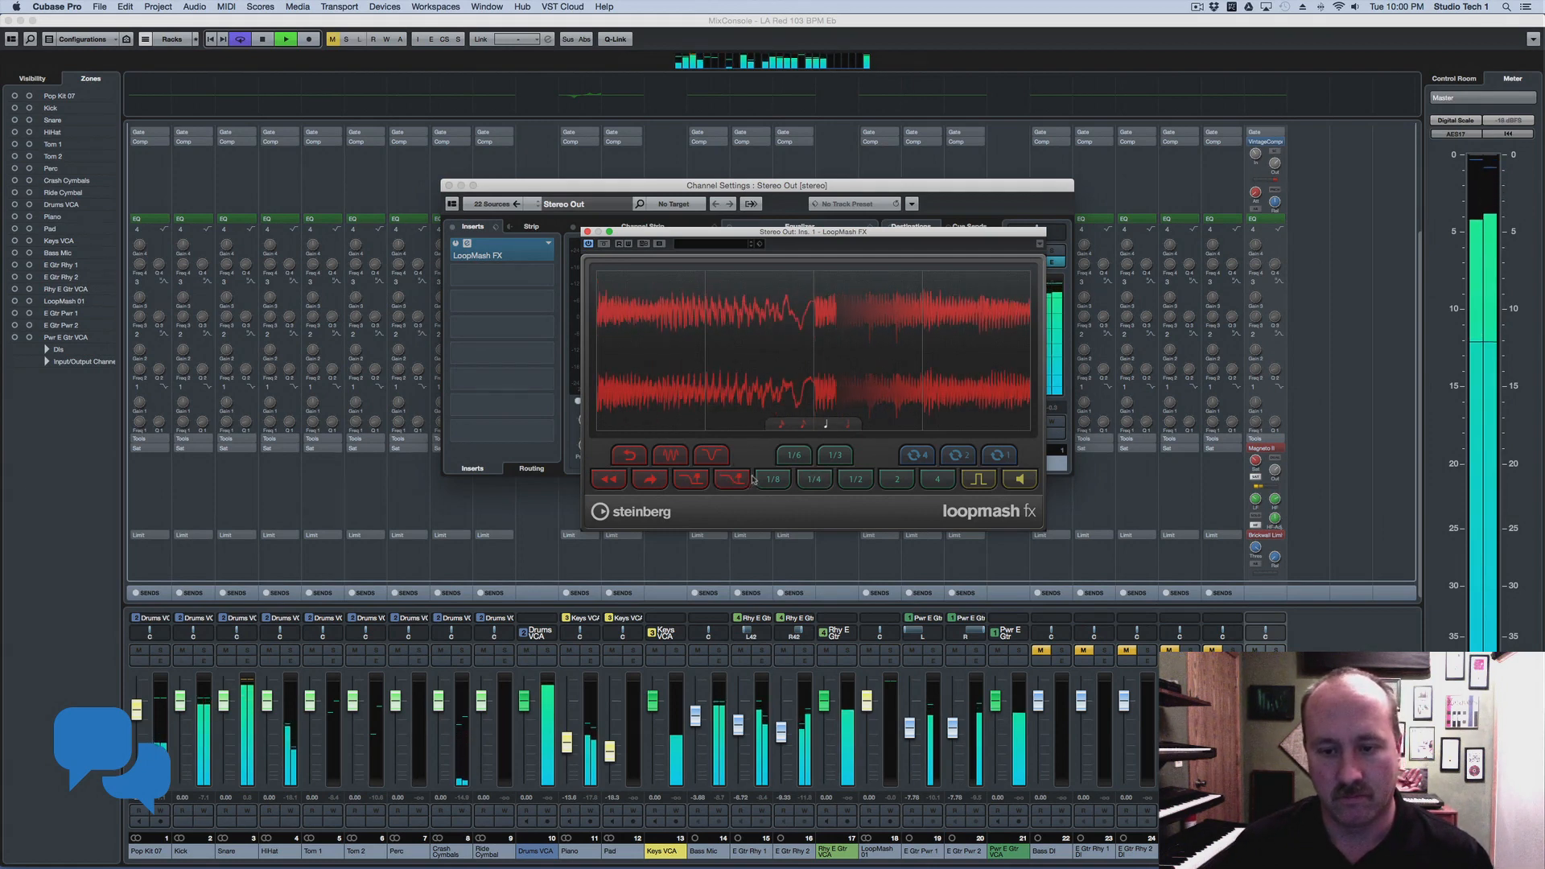
{"action": "left_click", "coordinate": [996, 457]}
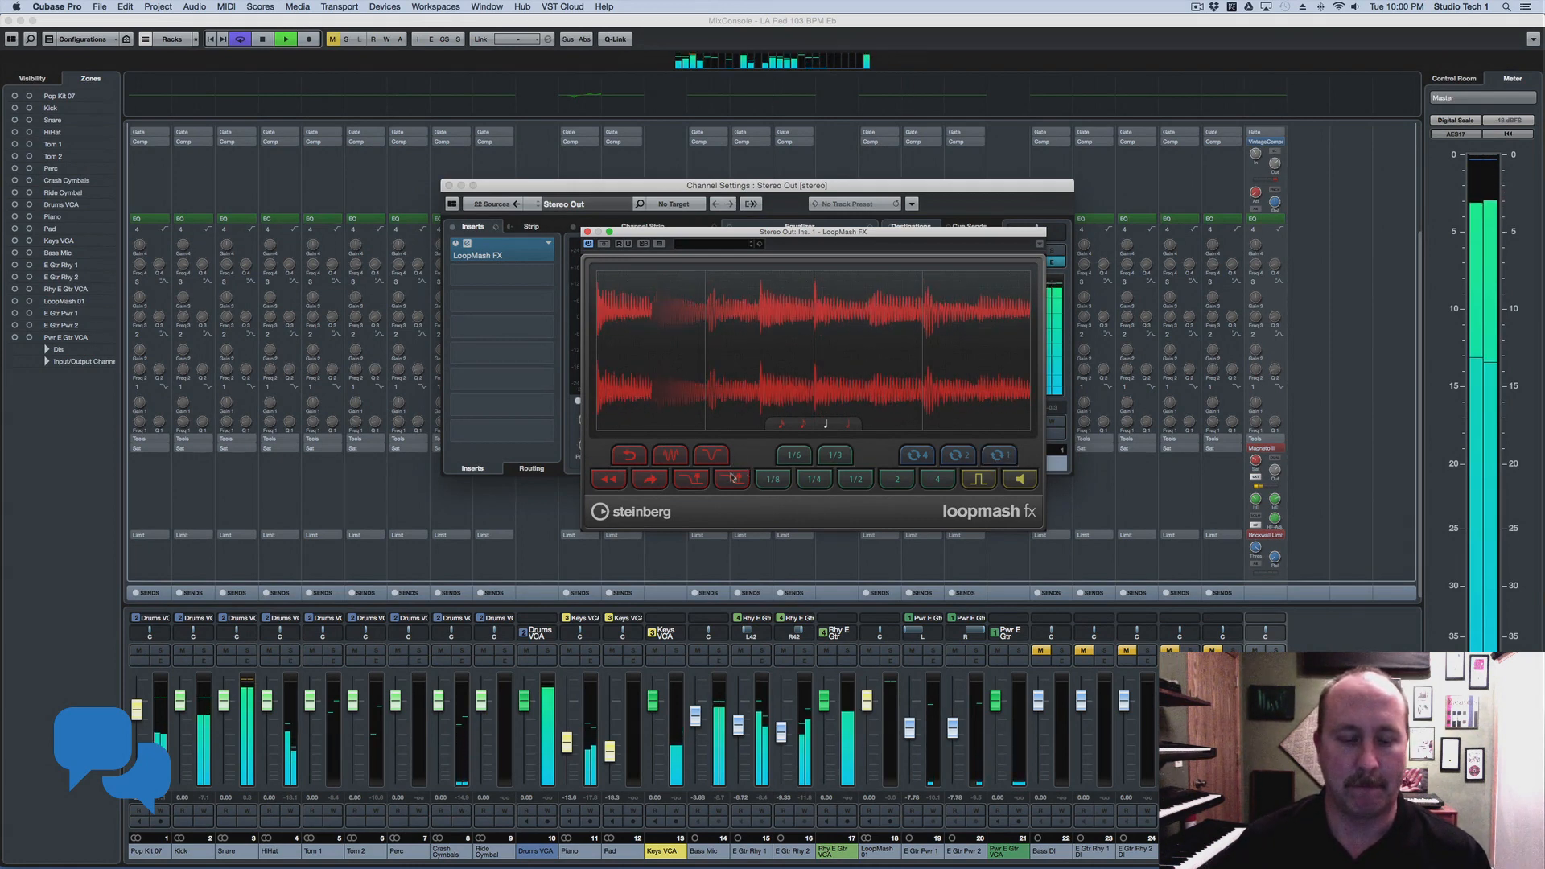
{"action": "left_click", "coordinate": [774, 478]}
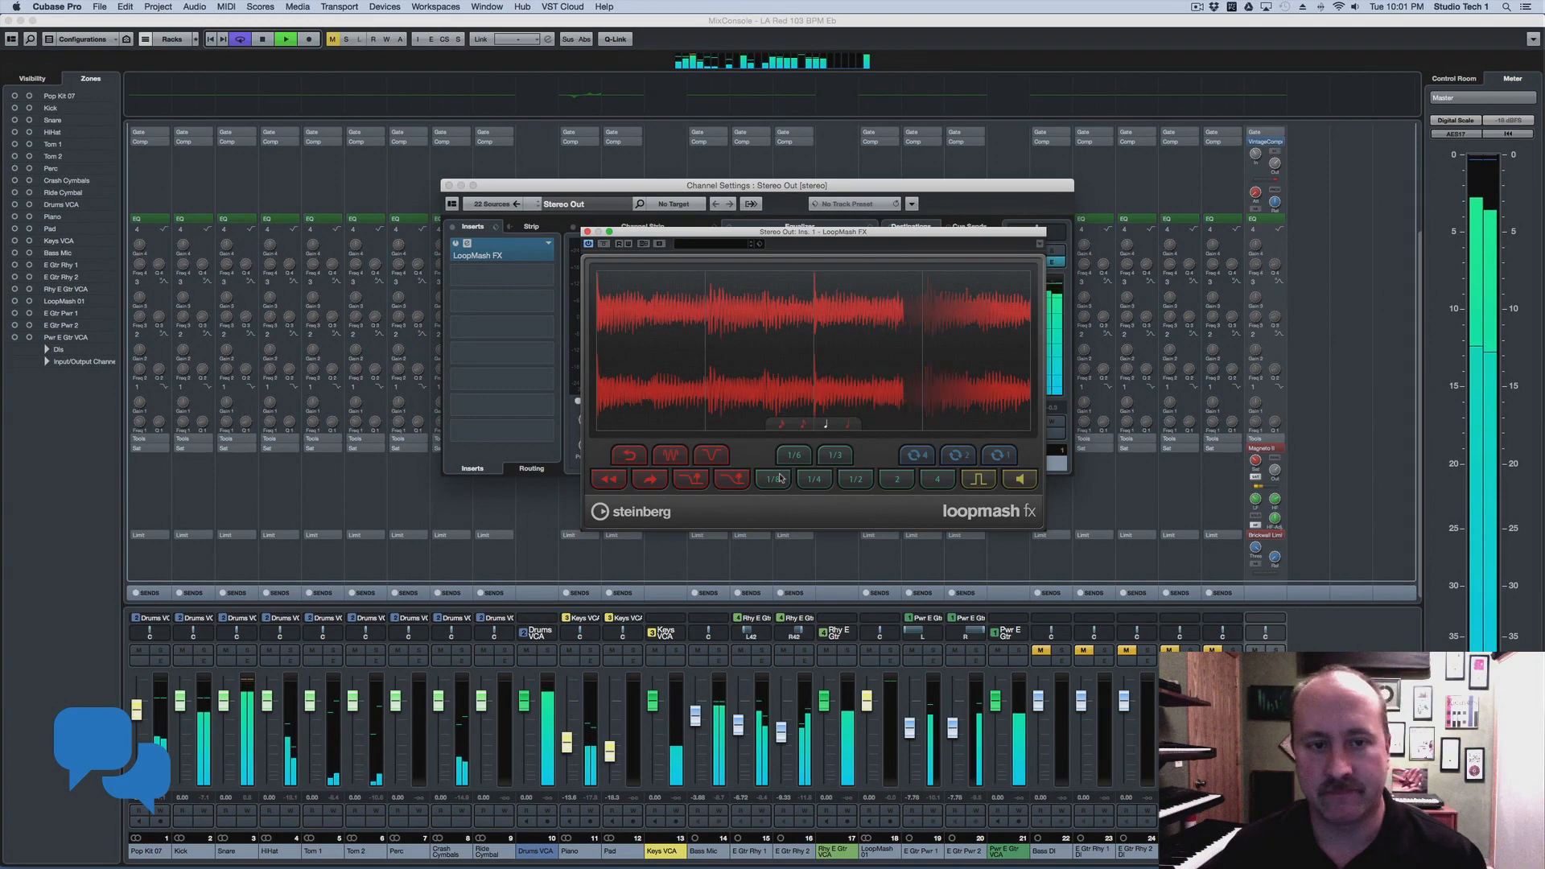
{"action": "key", "text": "space"}
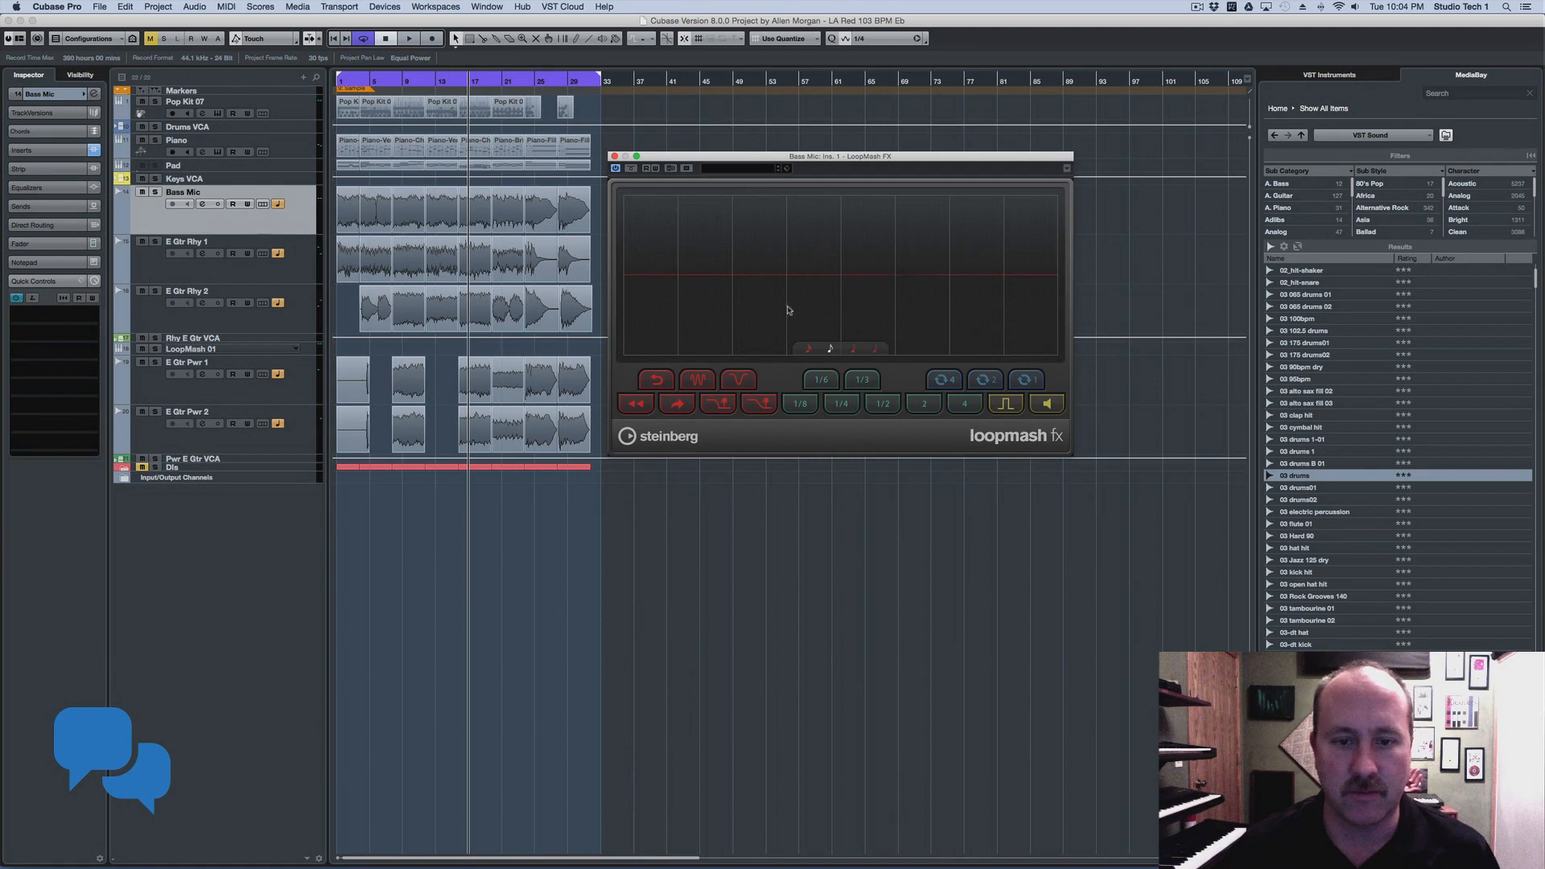
Try the available grid sizes in the Bass Mic track's LoopMash FX insert and set the grid to 1/4
{"action": "left_click", "coordinate": [808, 348]}
{"action": "left_click", "coordinate": [853, 350]}
{"action": "left_click", "coordinate": [876, 350]}
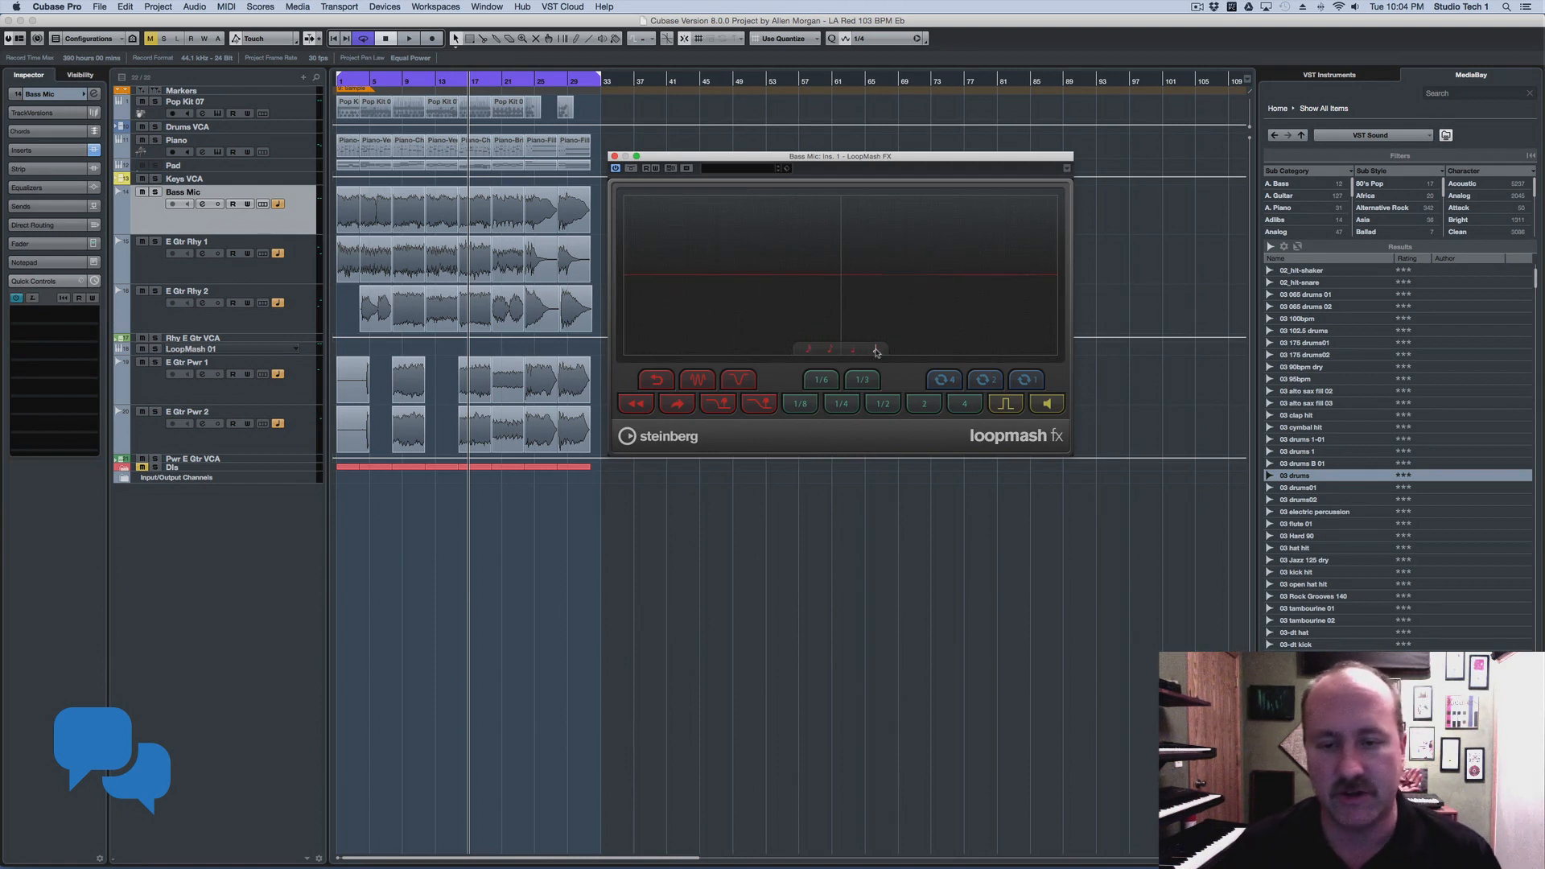
{"action": "left_click", "coordinate": [855, 350]}
{"action": "right_click", "coordinate": [854, 352]}
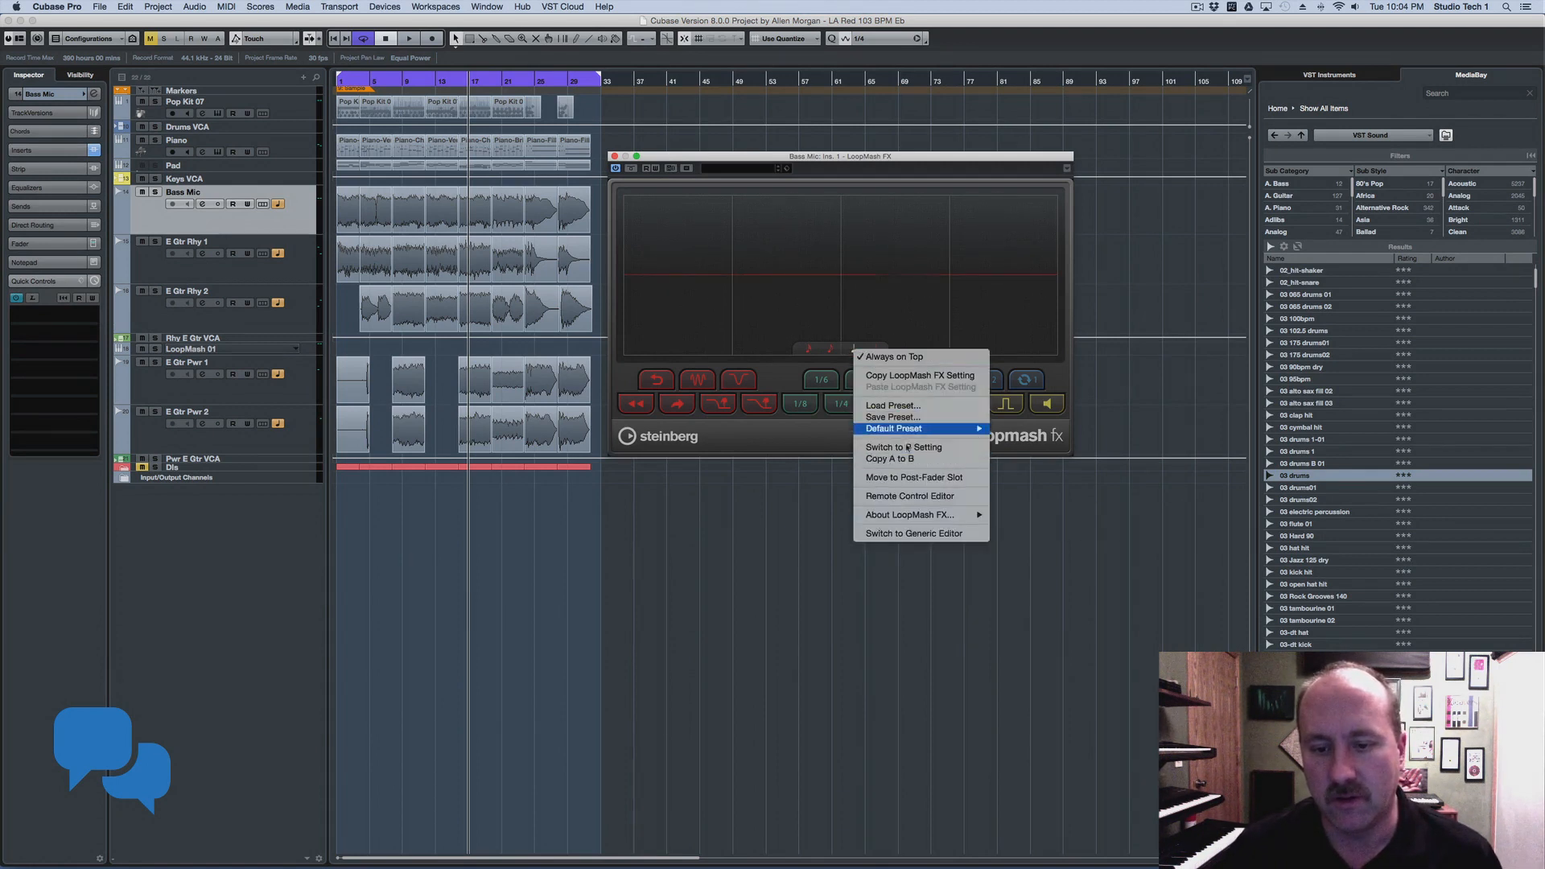
{"action": "left_click", "coordinate": [936, 338]}
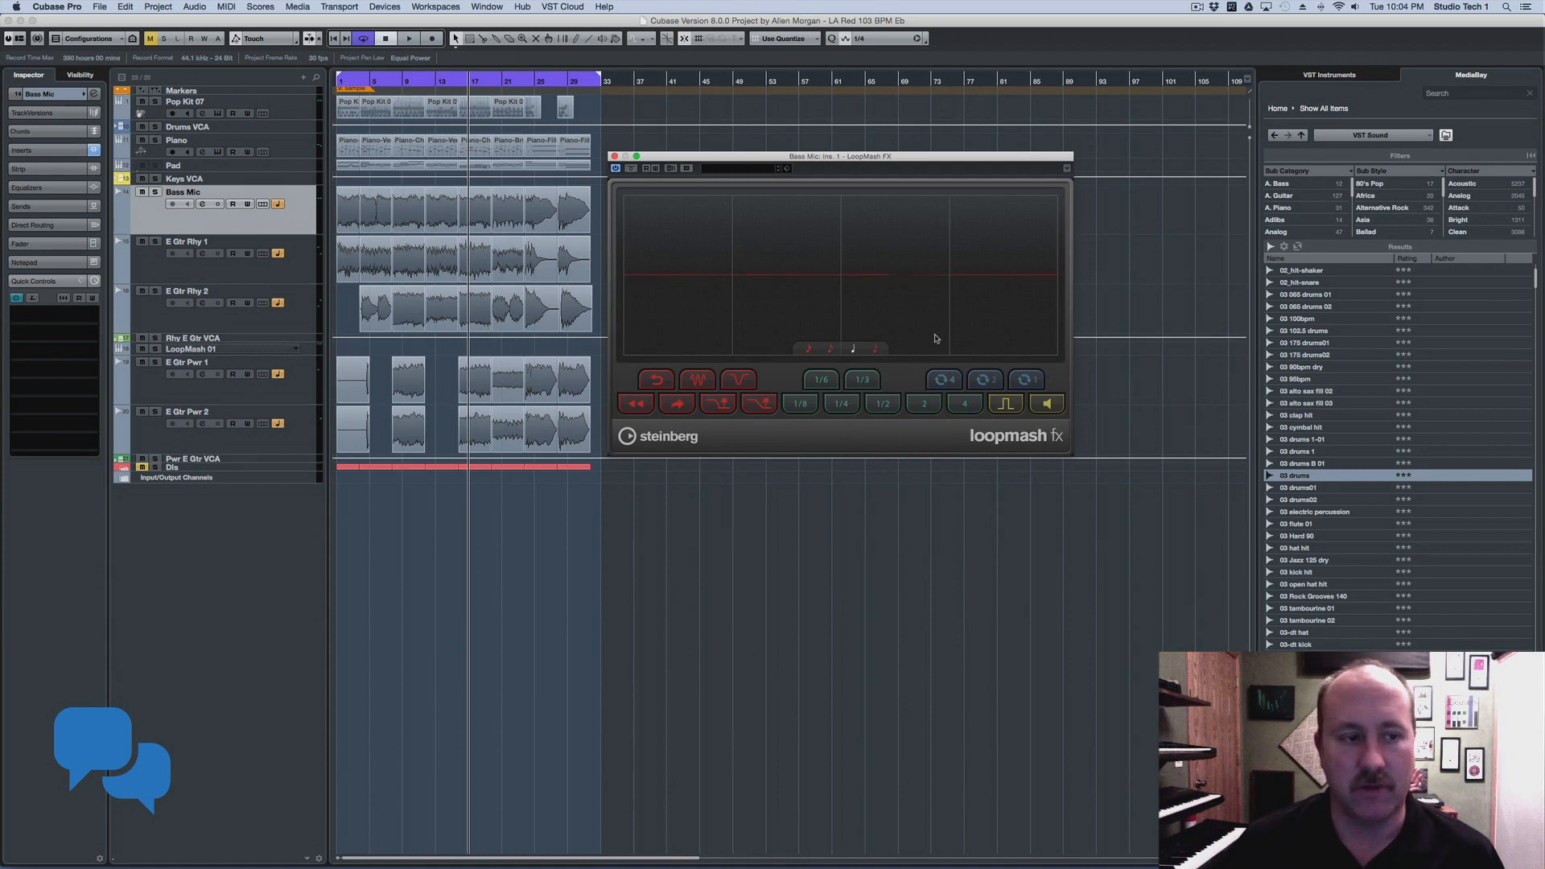
Show the Bass Mic automation lane, enable automation writing, solo the track, and switch LoopMash FX grid sizes during playback
{"action": "left_click", "coordinate": [120, 229]}
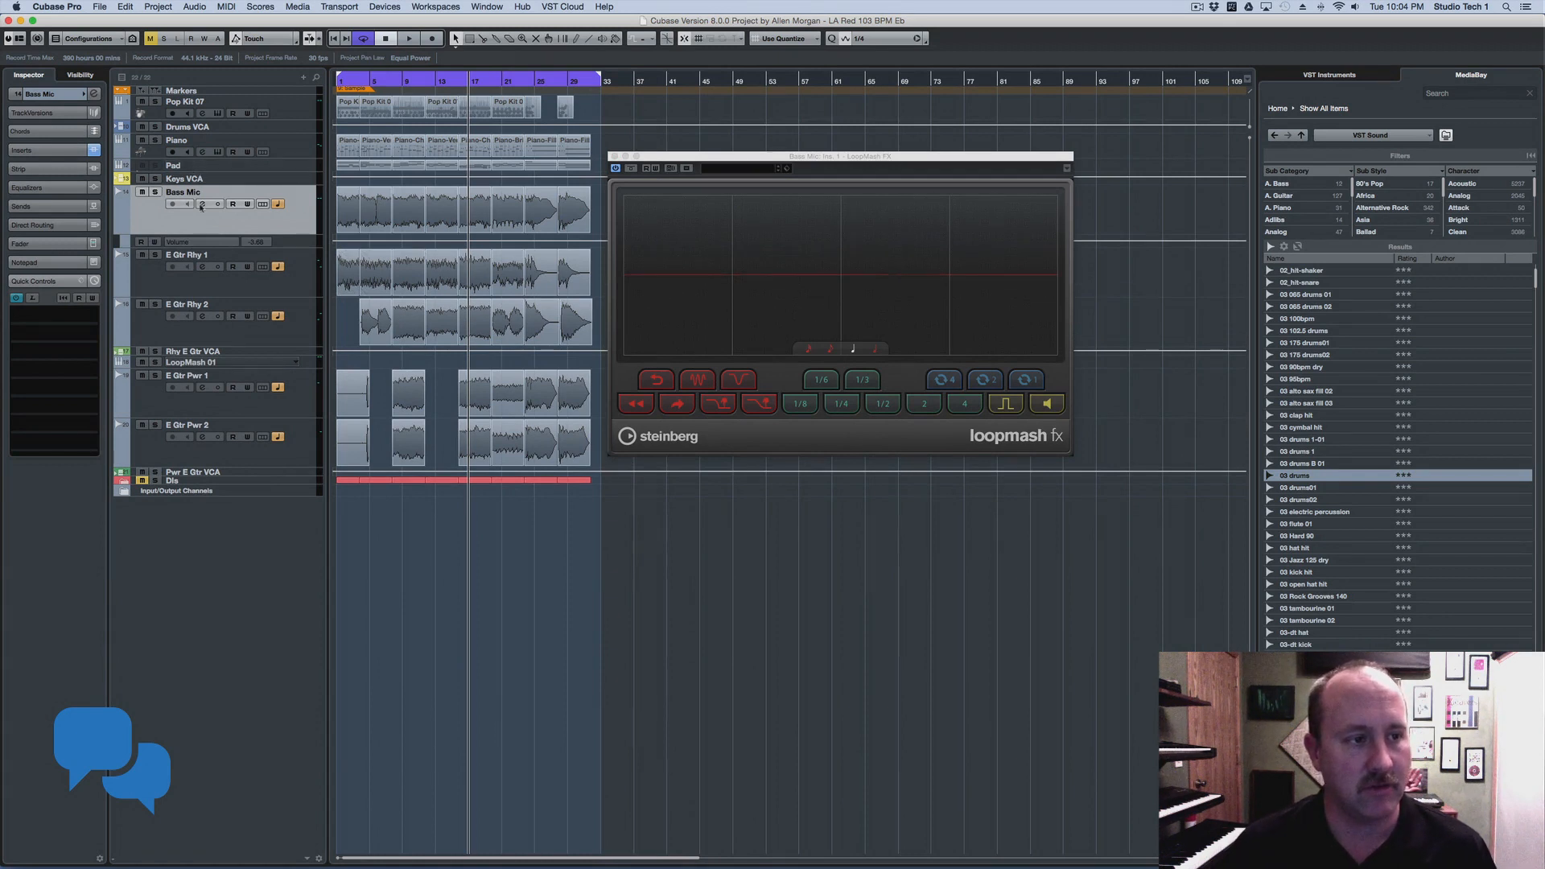
{"action": "left_click", "coordinate": [247, 204]}
{"action": "key", "text": "s"}
{"action": "key", "text": "space"}
{"action": "left_click", "coordinate": [808, 348]}
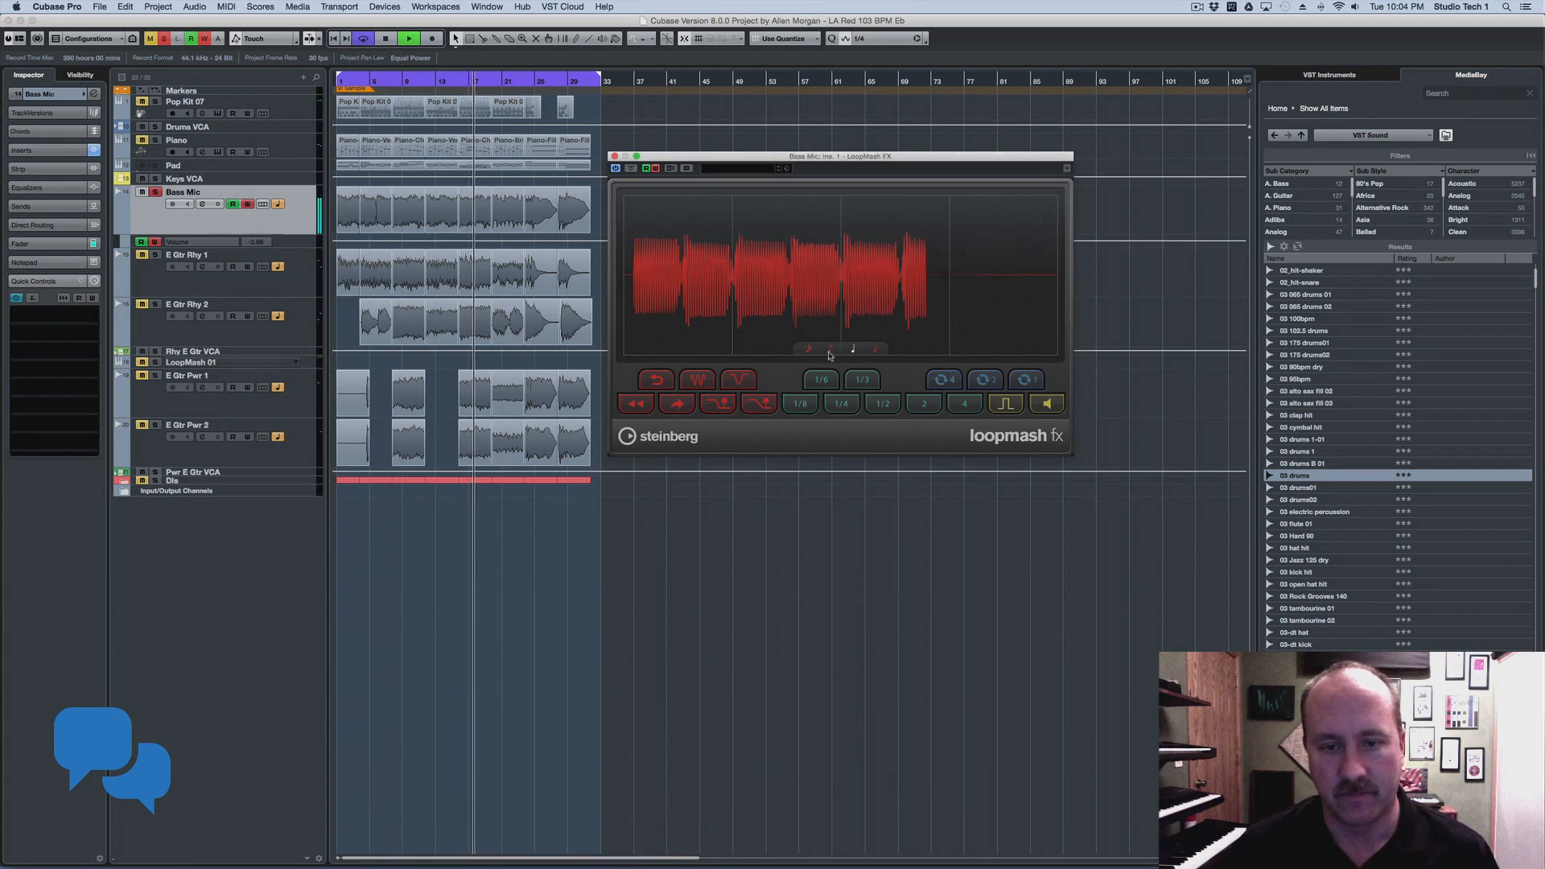
{"action": "left_click", "coordinate": [852, 349]}
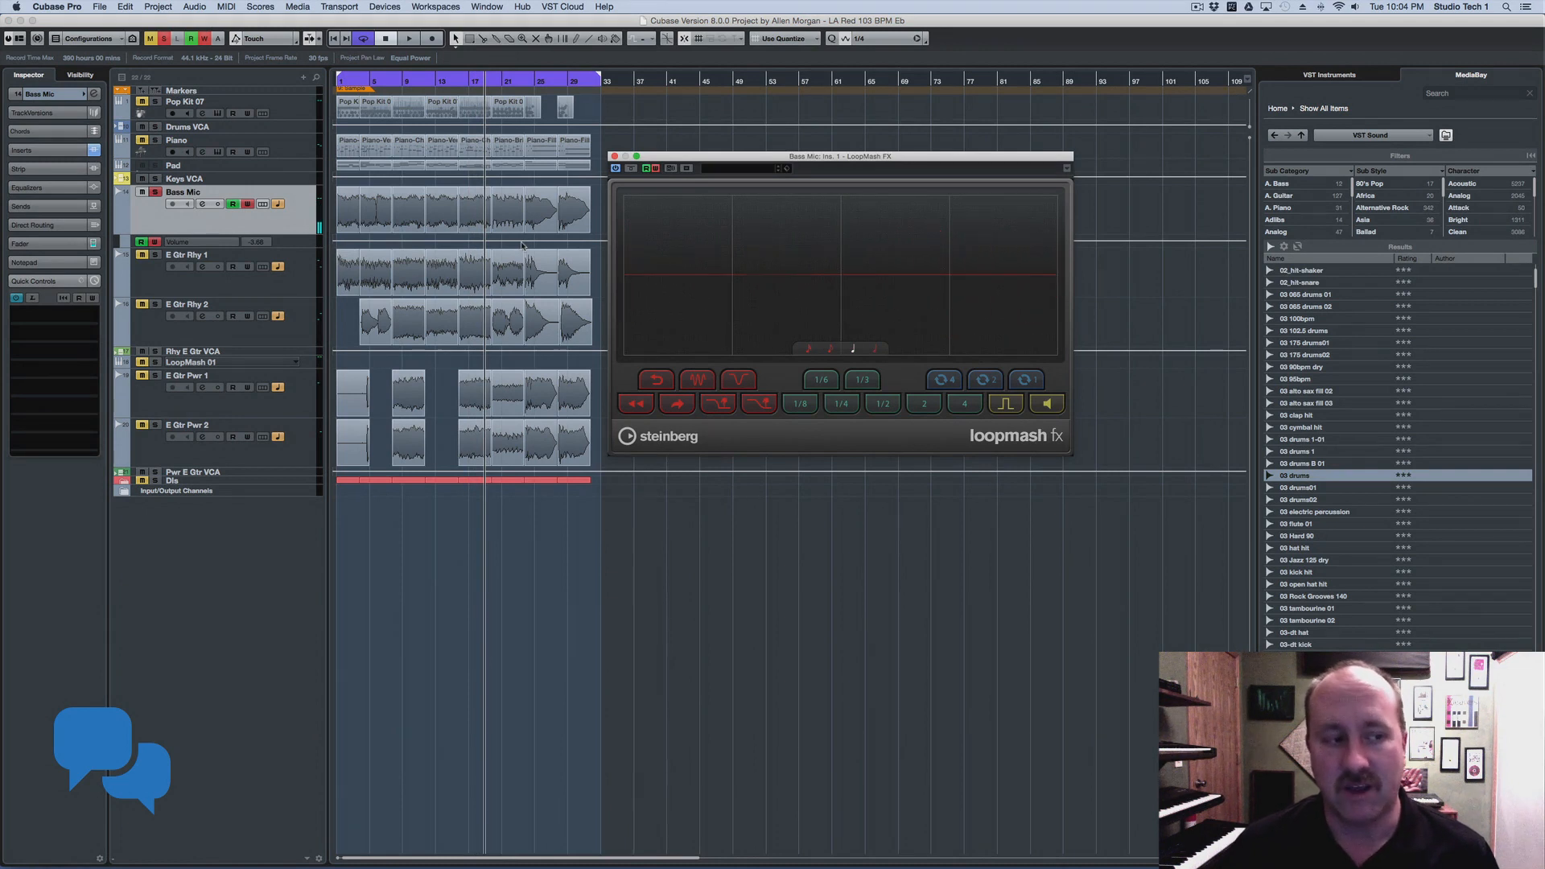
Assign LoopMash FX's Grid Size parameter to the Bass Mic track's first quick control and try its slider
{"action": "left_click", "coordinate": [32, 299]}
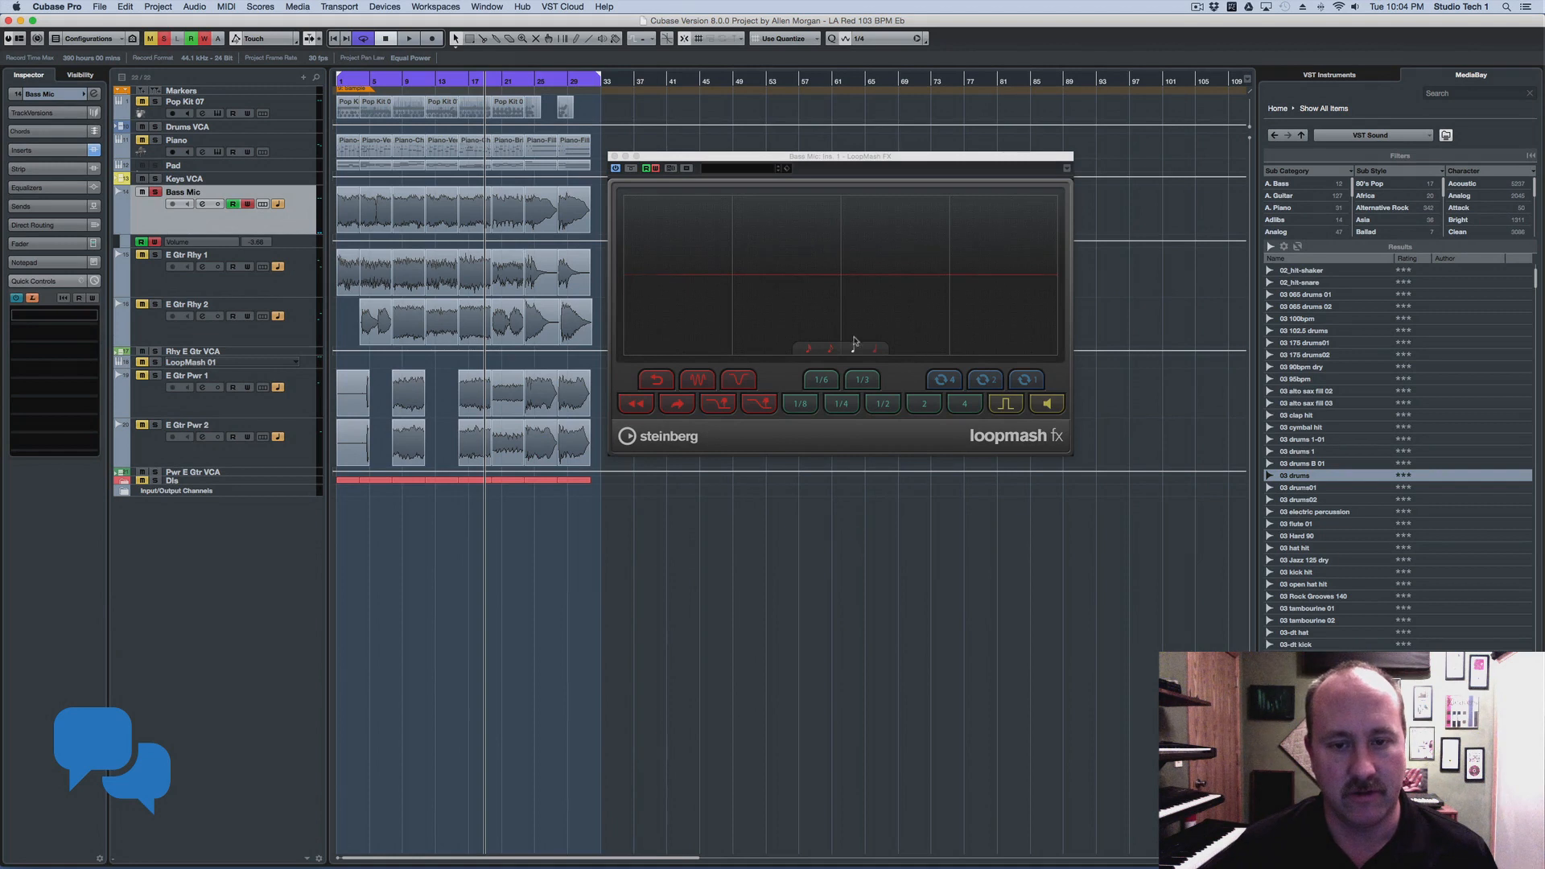
{"action": "left_click", "coordinate": [809, 351]}
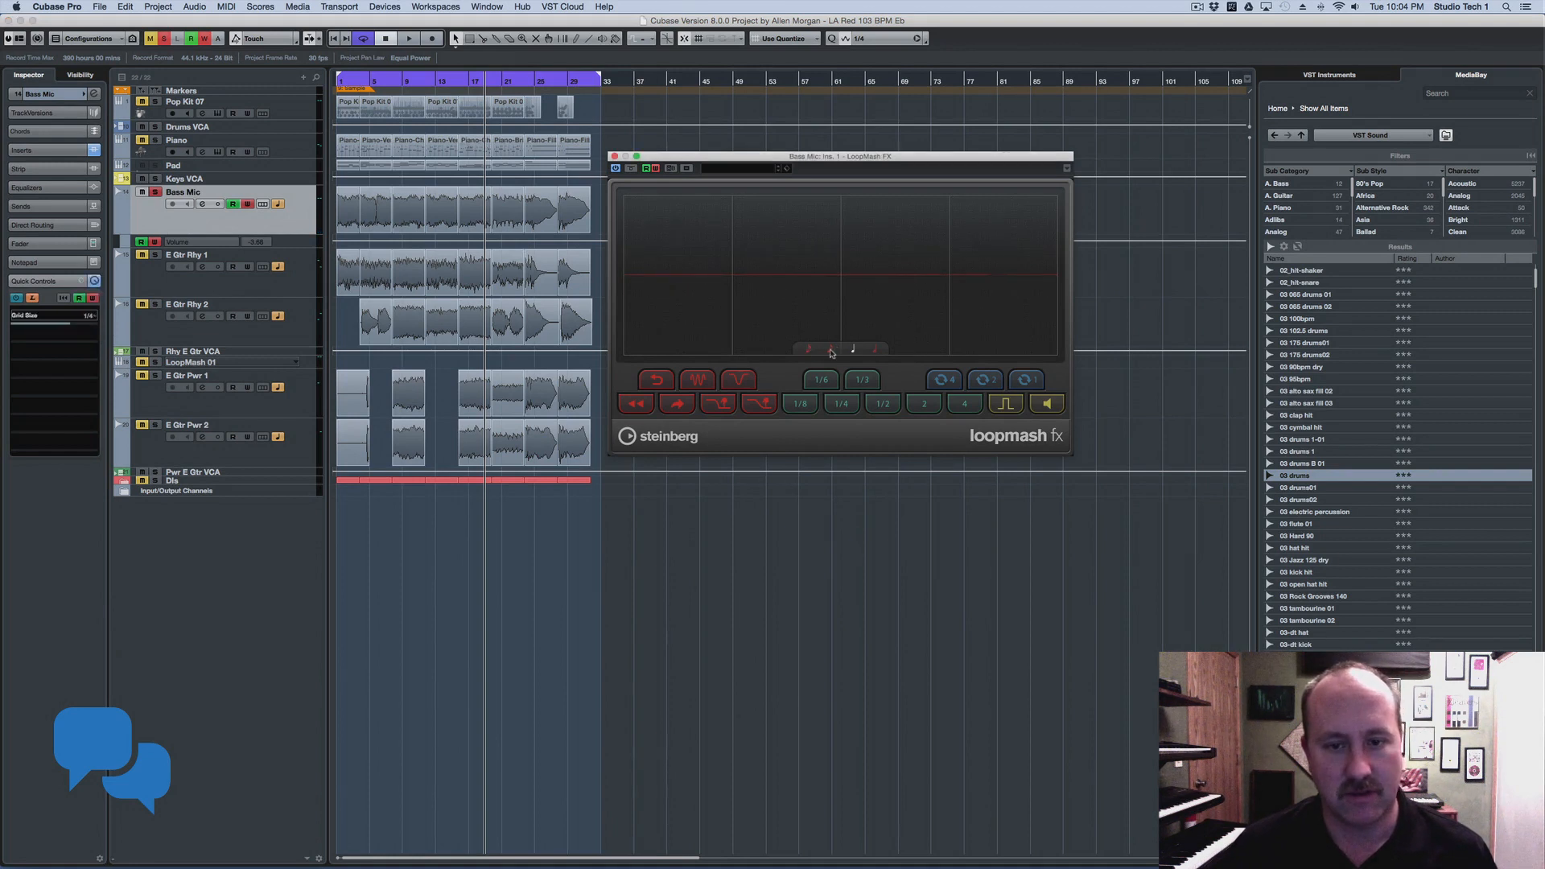
{"action": "left_click_drag", "start_coordinate": [39, 322], "coordinate": [29, 322]}
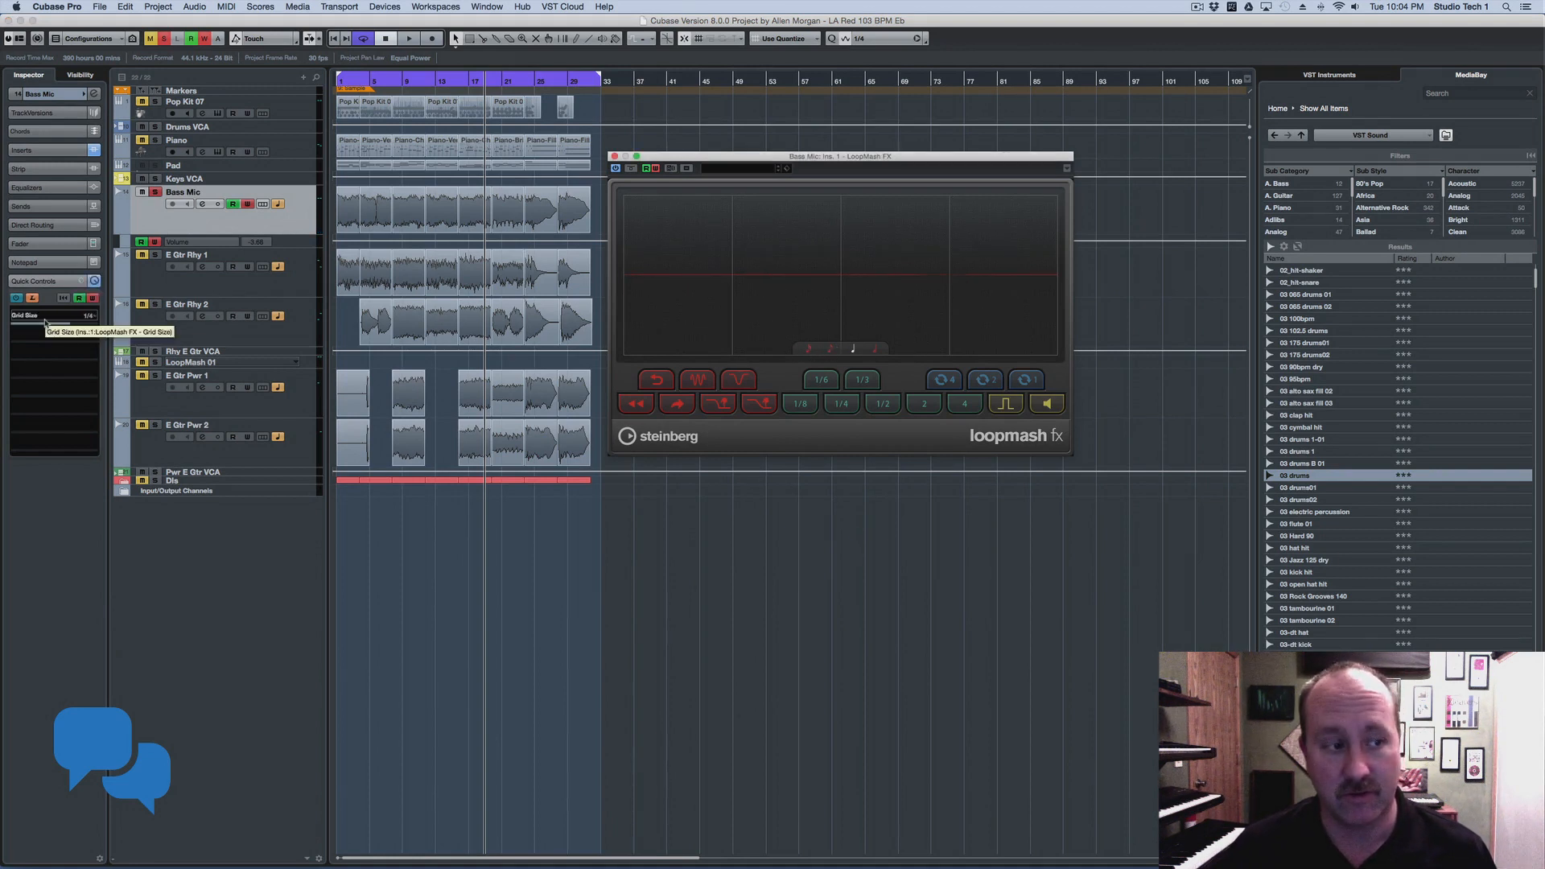
Write Grid Size automation during Bass Mic playback by varying the quick control between 1/8, 1/4 and 1/2
{"action": "key", "text": "space"}
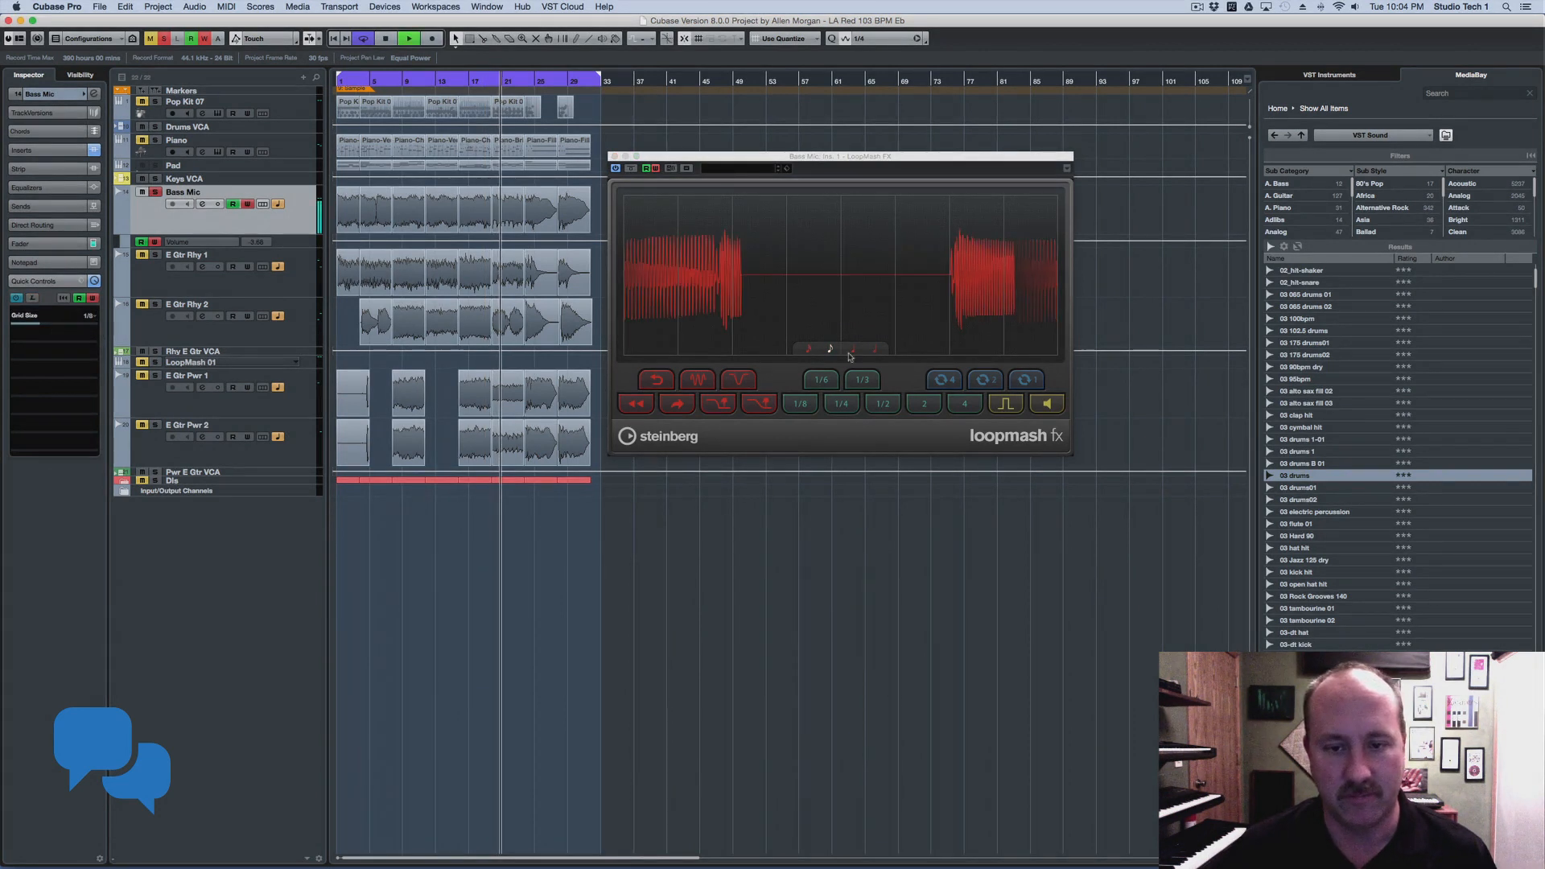
{"action": "left_click", "coordinate": [18, 325]}
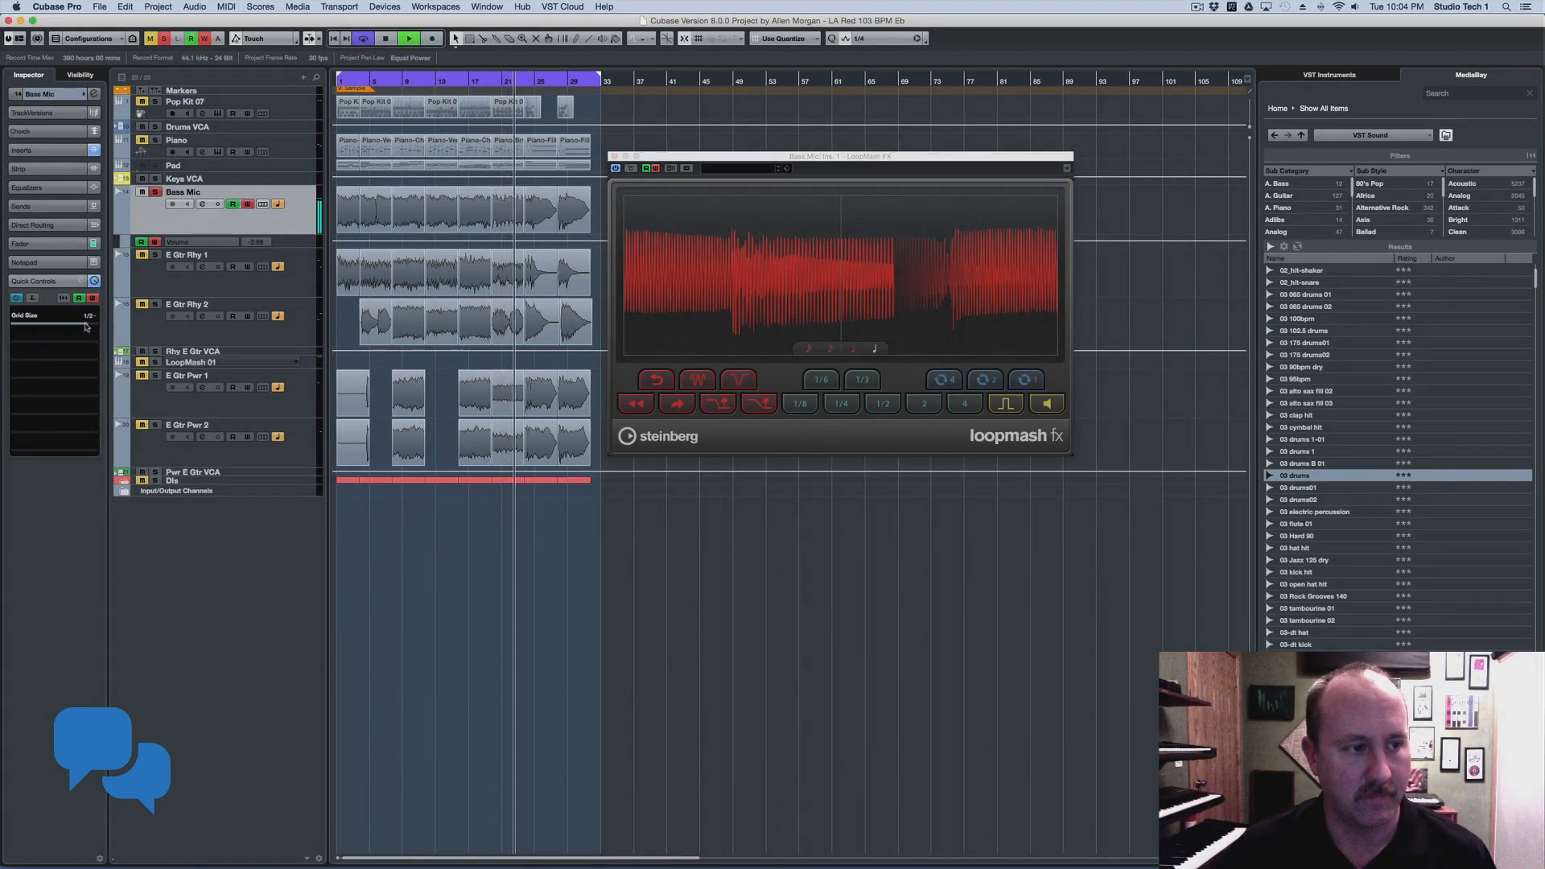
{"action": "key", "text": "space"}
{"action": "left_click_drag", "start_coordinate": [18, 324], "coordinate": [74, 322]}
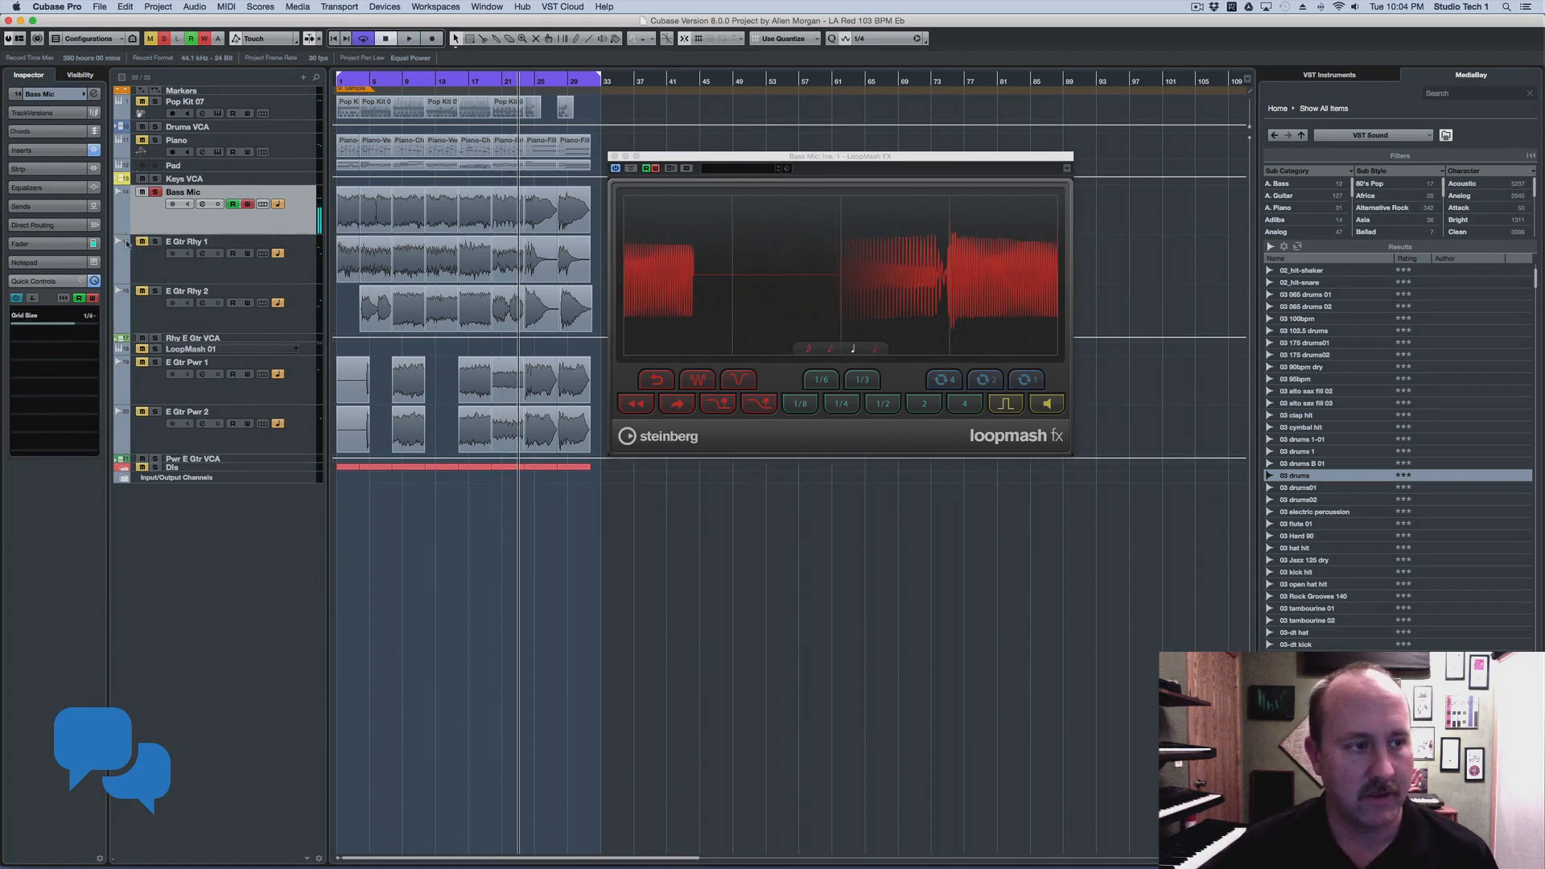
Reveal the Bass Mic automation lanes and play back the written Grid Size changes from about bar 15
{"action": "left_click", "coordinate": [126, 244]}
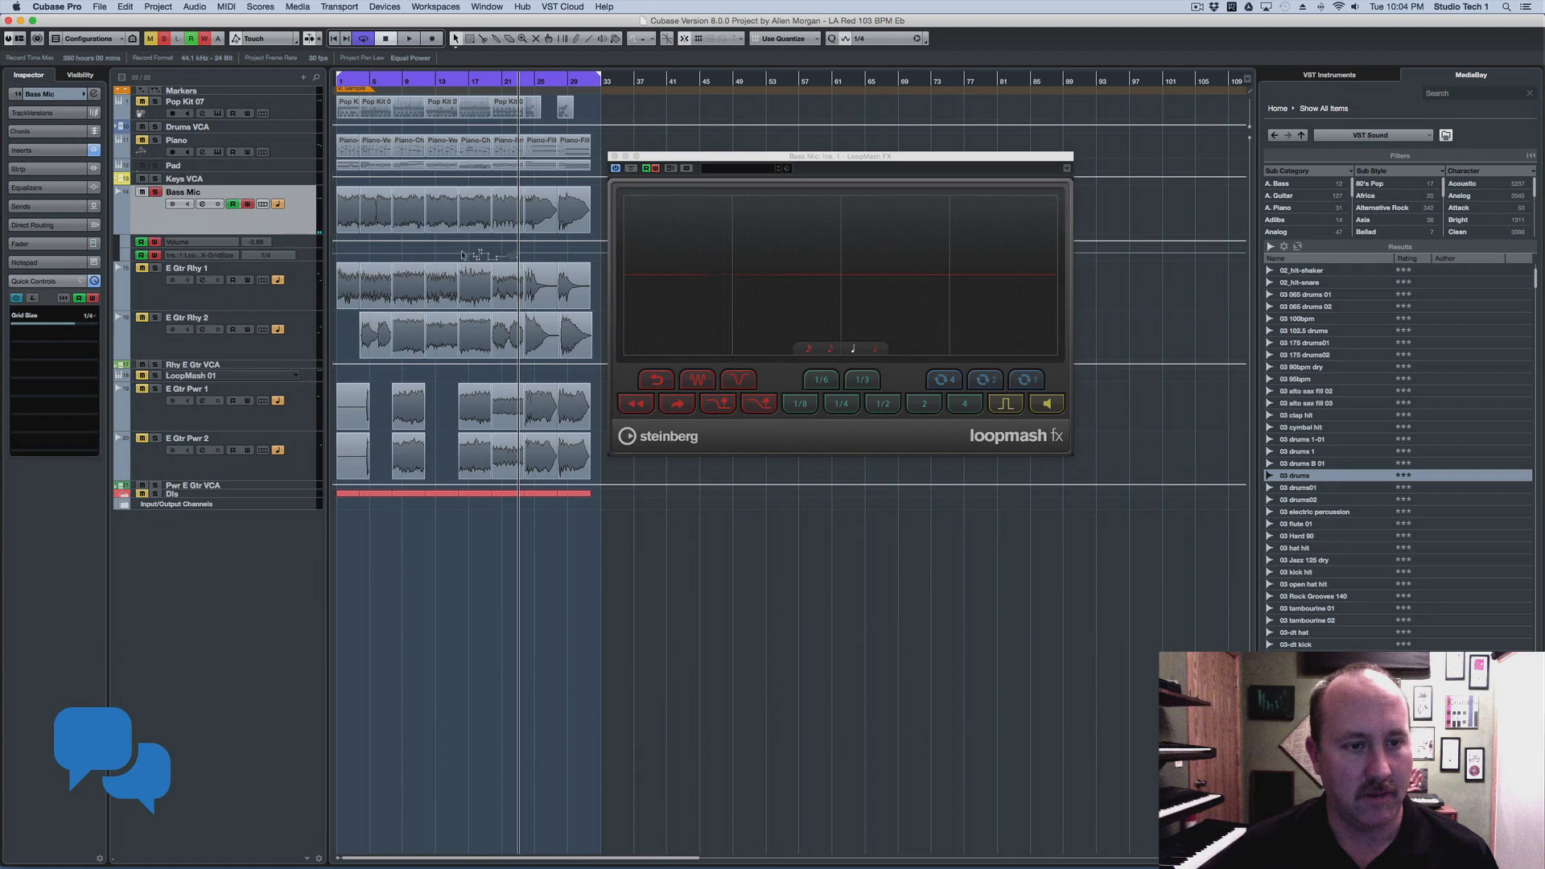
{"action": "left_click", "coordinate": [457, 79]}
{"action": "key", "text": "space"}
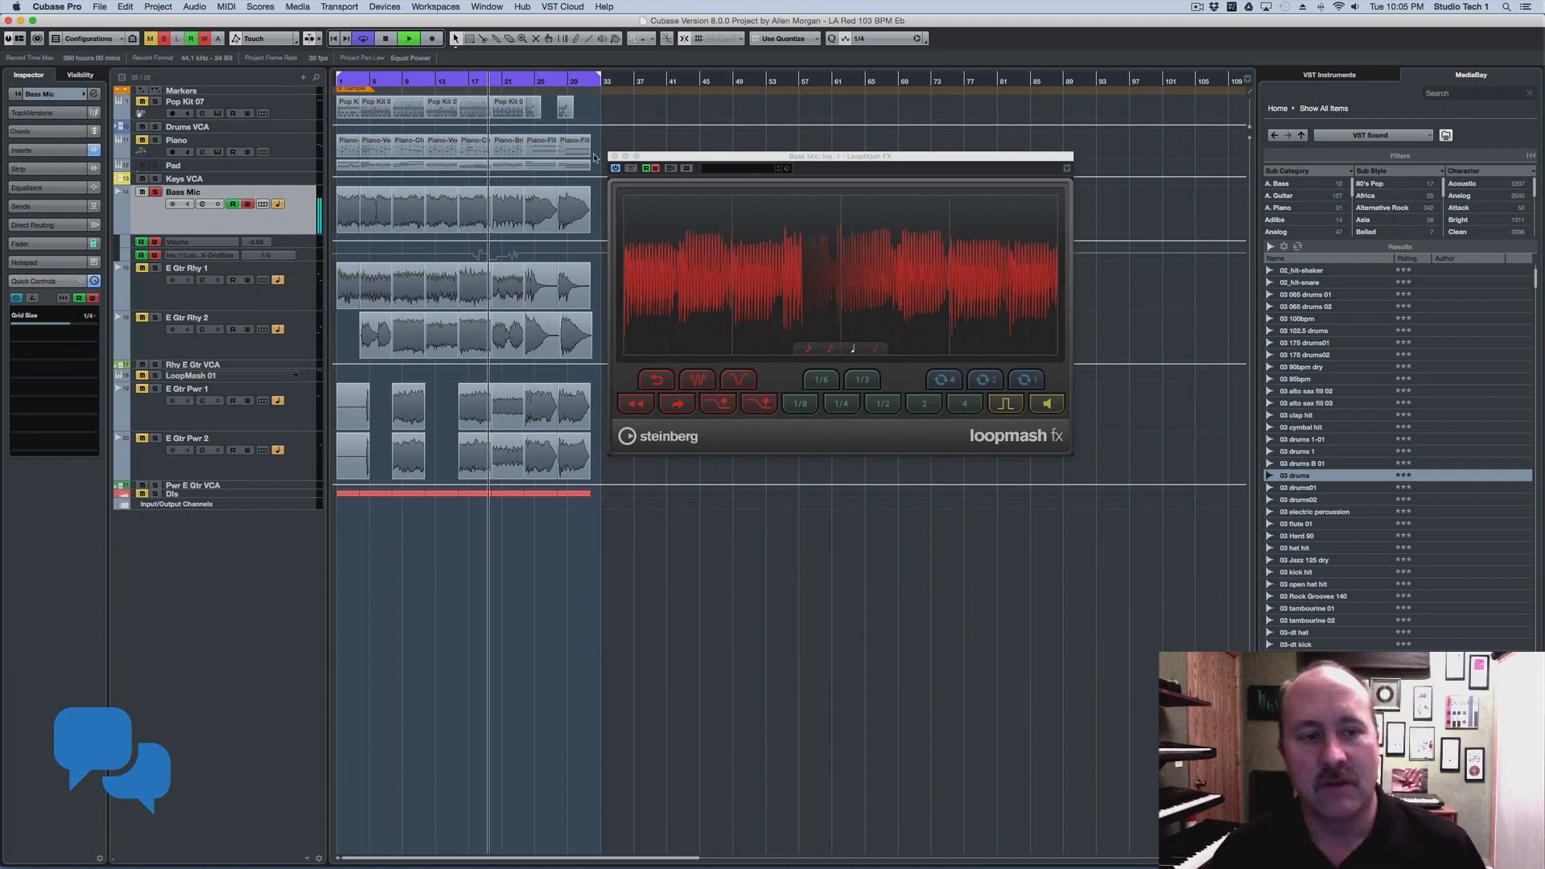
{"action": "key", "text": "space"}
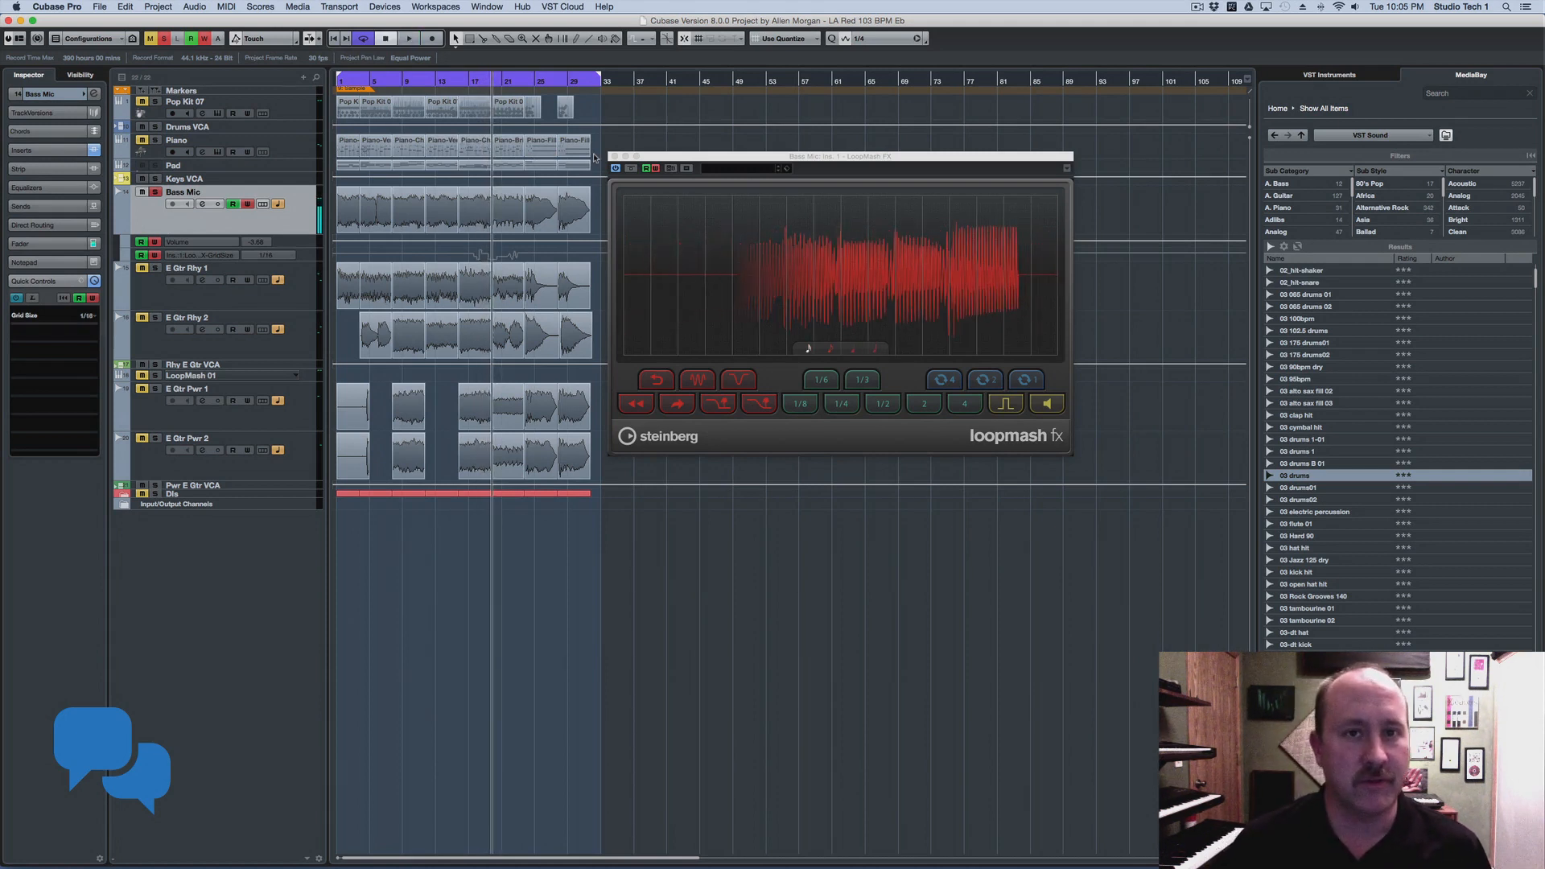